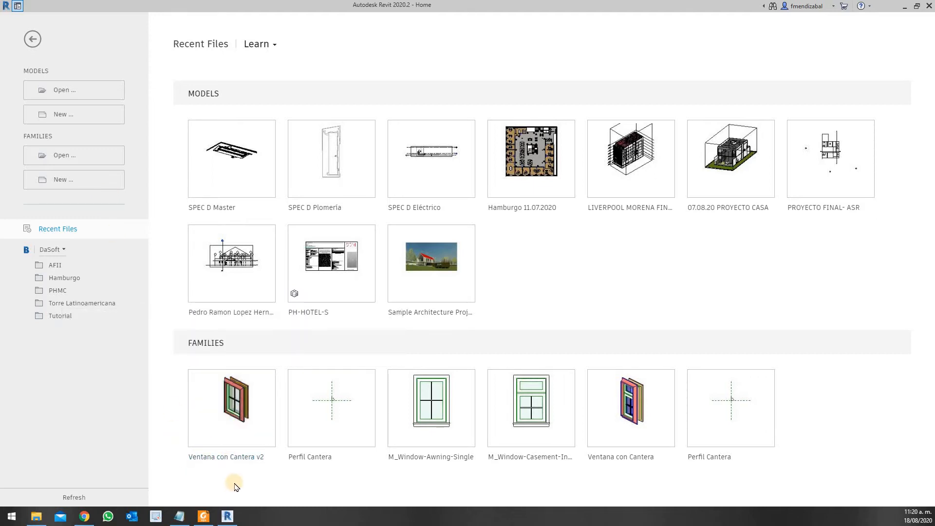
- Create a new family from the Metric Window.rft template
left_click(64, 188)
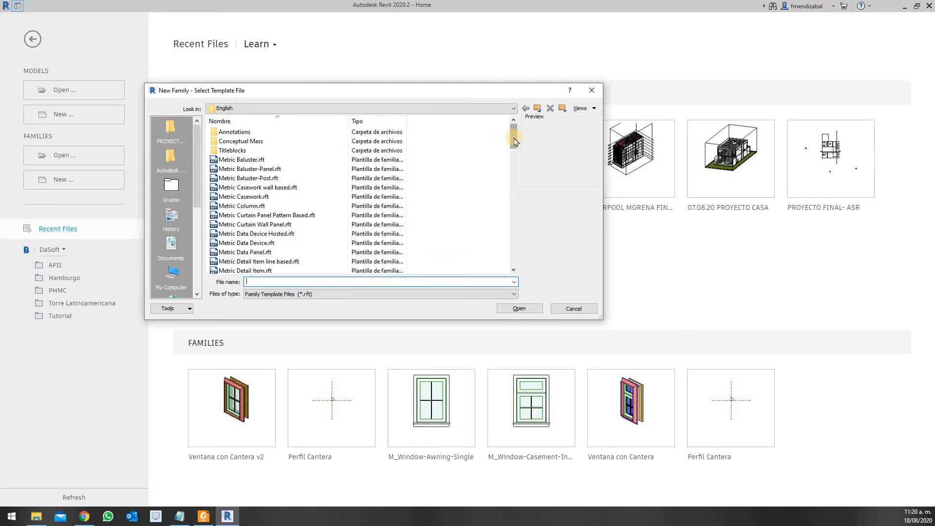
left_click_drag(515, 142, 524, 277)
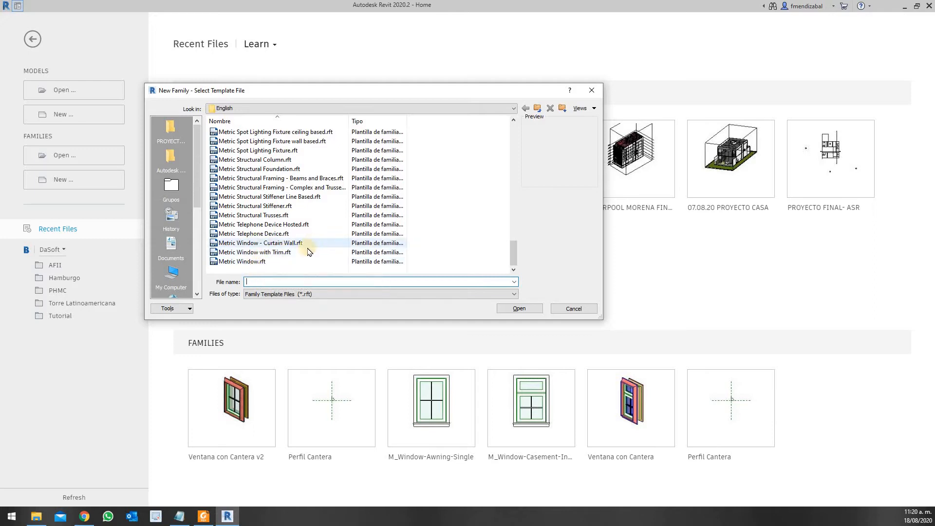
left_click(235, 267)
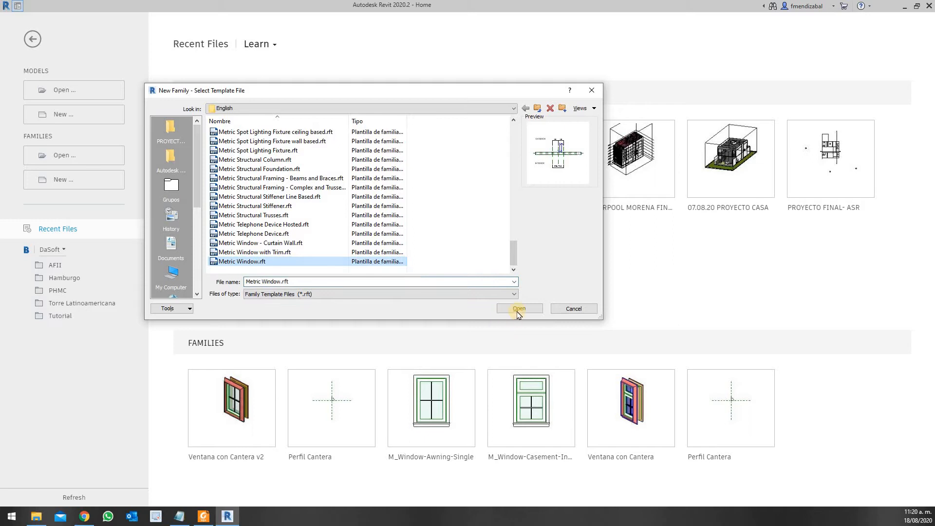
left_click(519, 312)
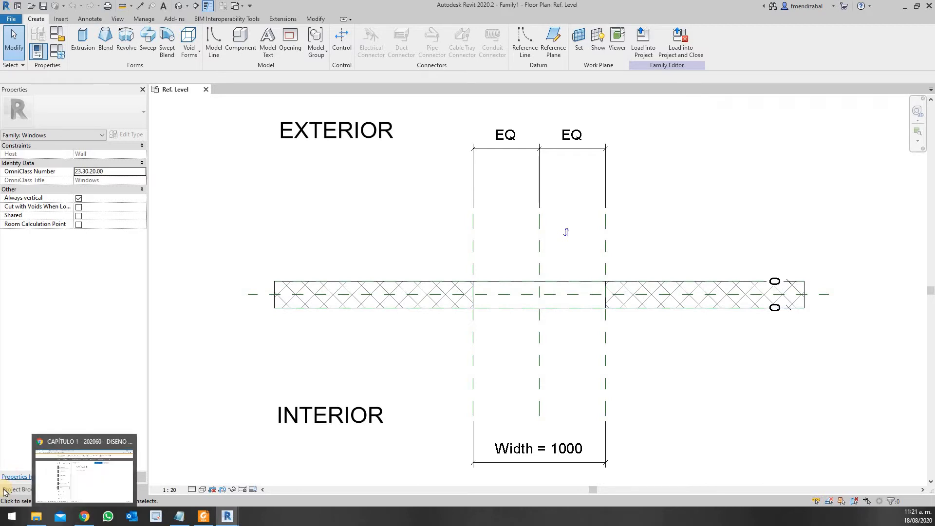
- Open the Exterior elevation view and select the opening cut in the wall
left_click(34, 489)
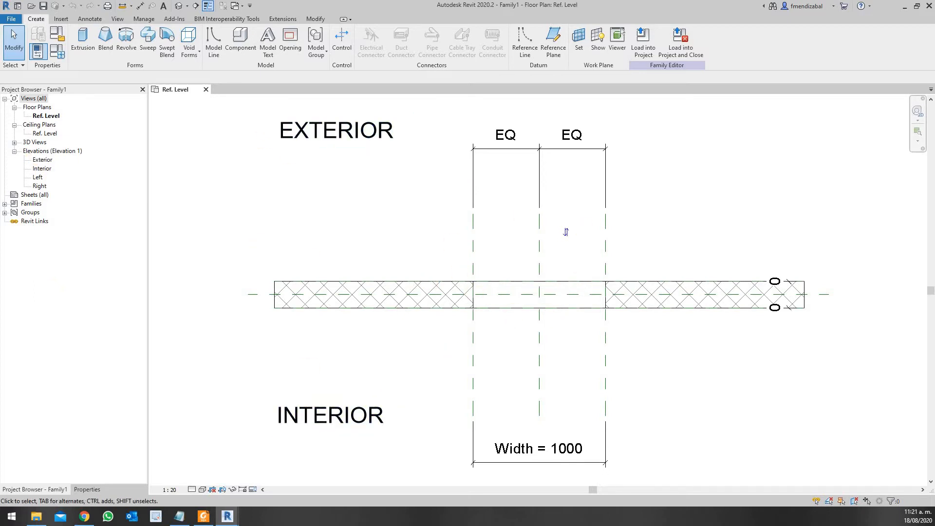
double_click(42, 161)
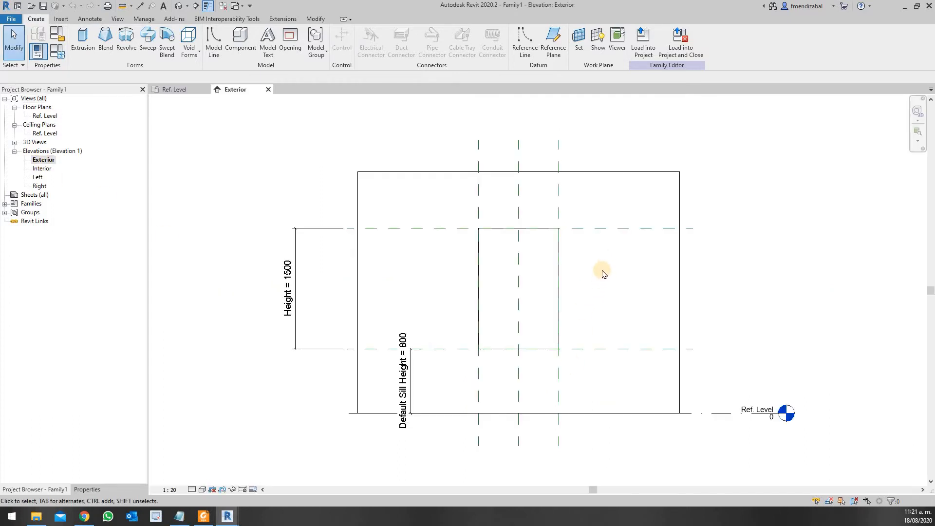
scroll(602, 275, "up", 1)
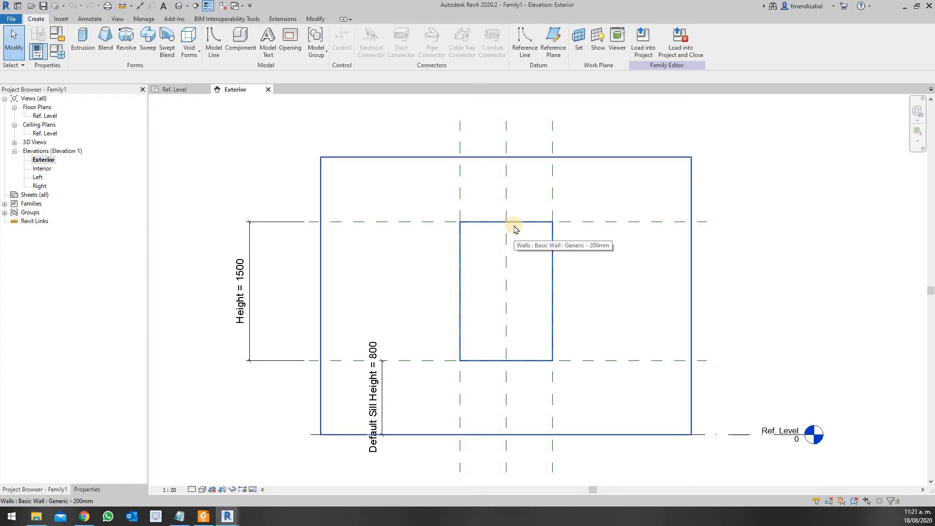
key("Tab")
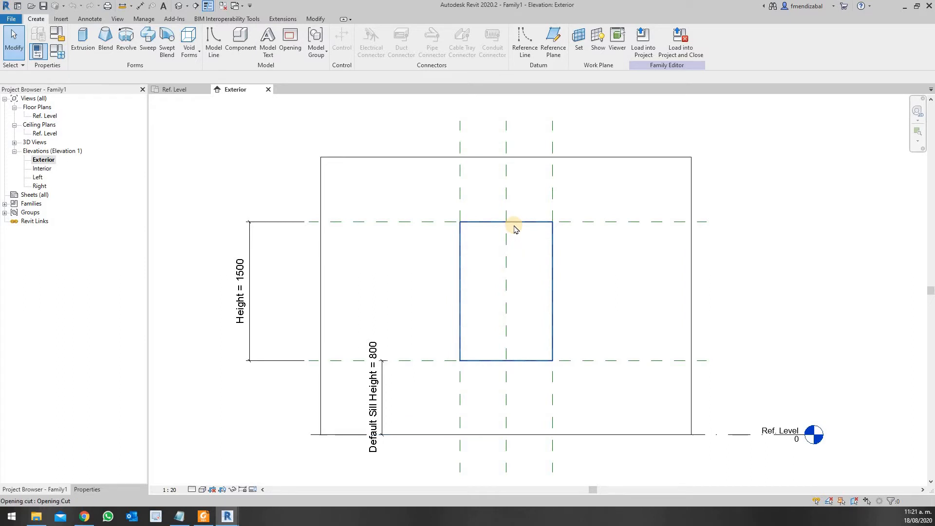
left_click(516, 229)
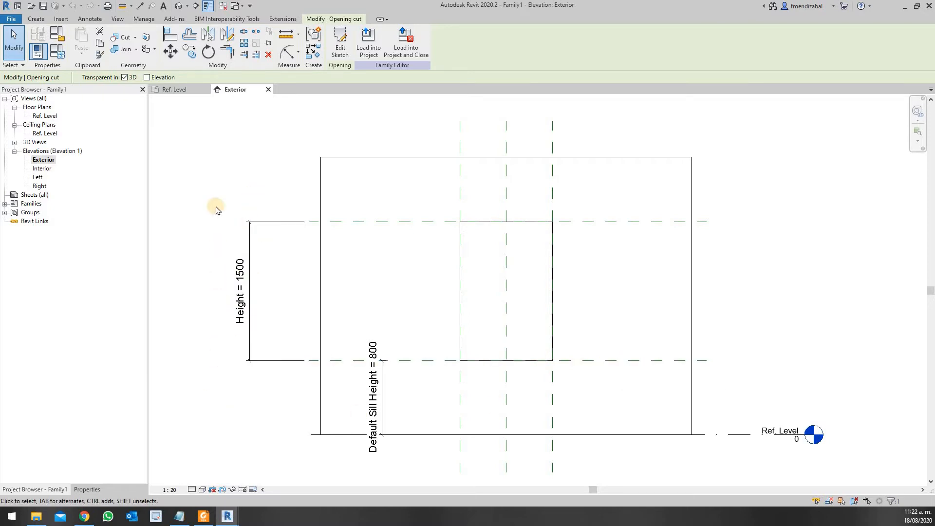
- Set the project length units to meters with 2 decimal places
key("u")
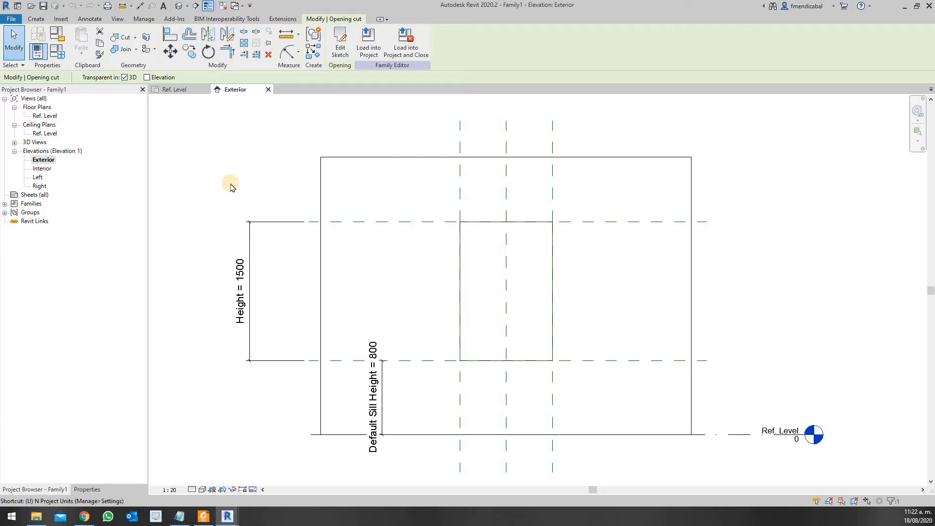
key("n")
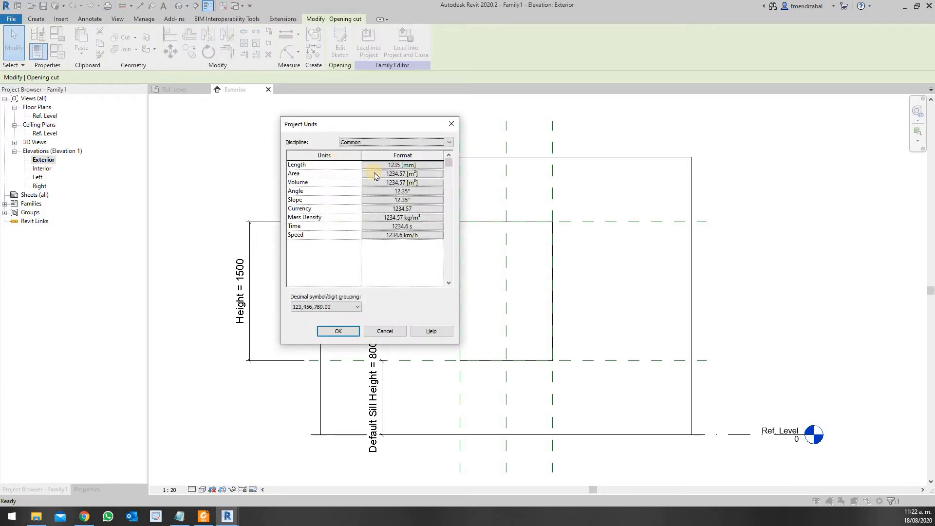
left_click(403, 165)
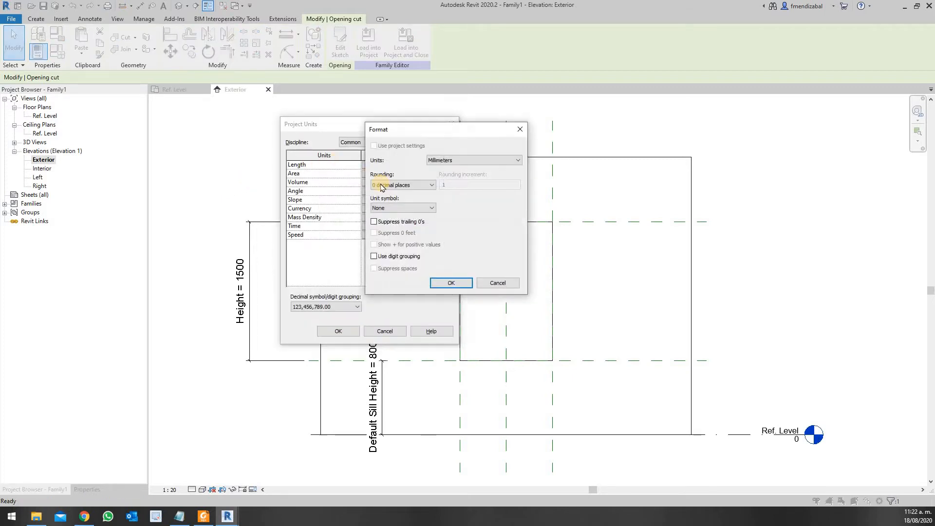
left_click(450, 161)
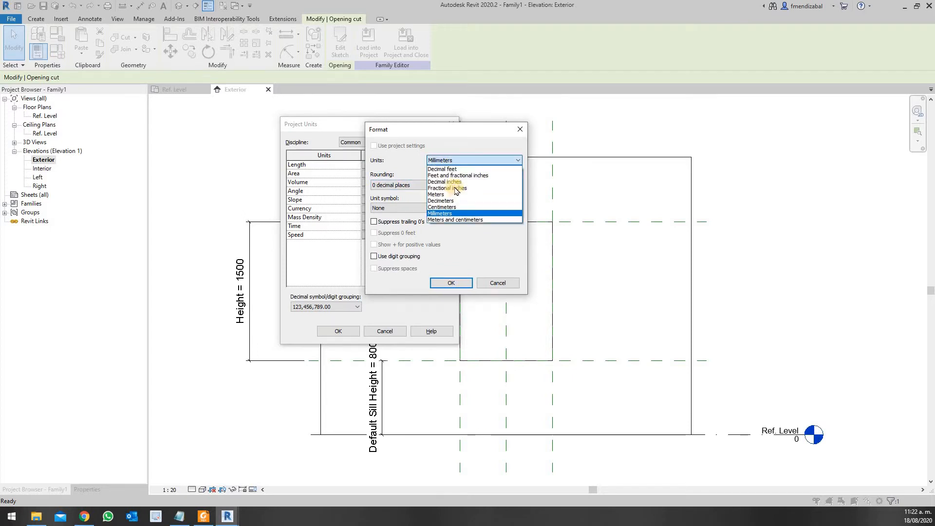
left_click(441, 194)
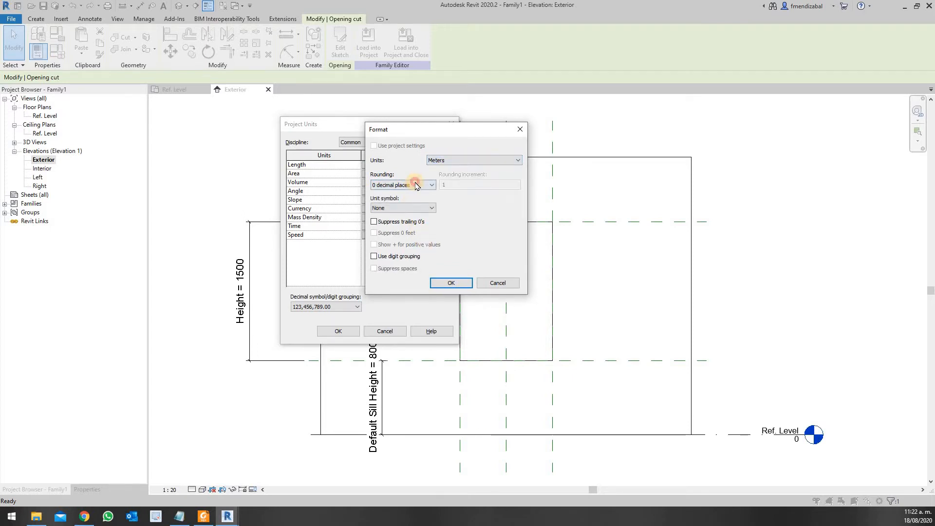
left_click(409, 185)
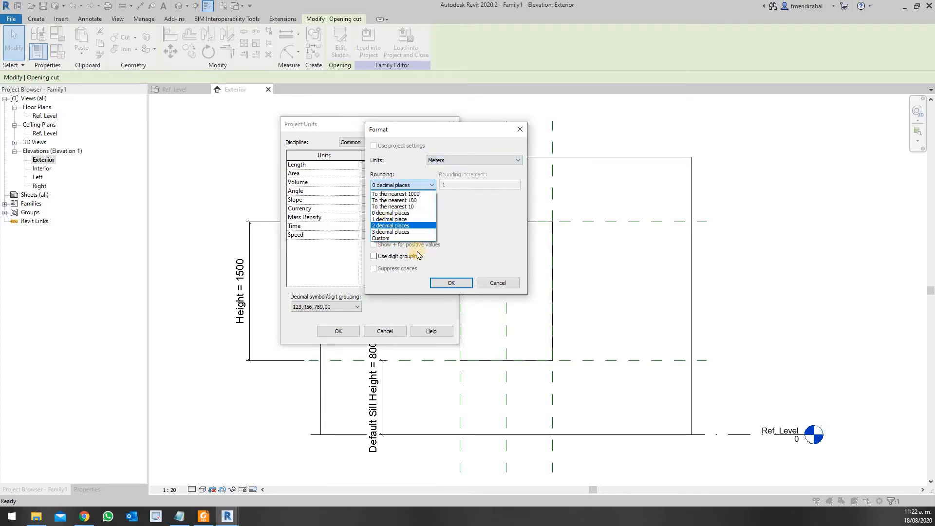
left_click(392, 226)
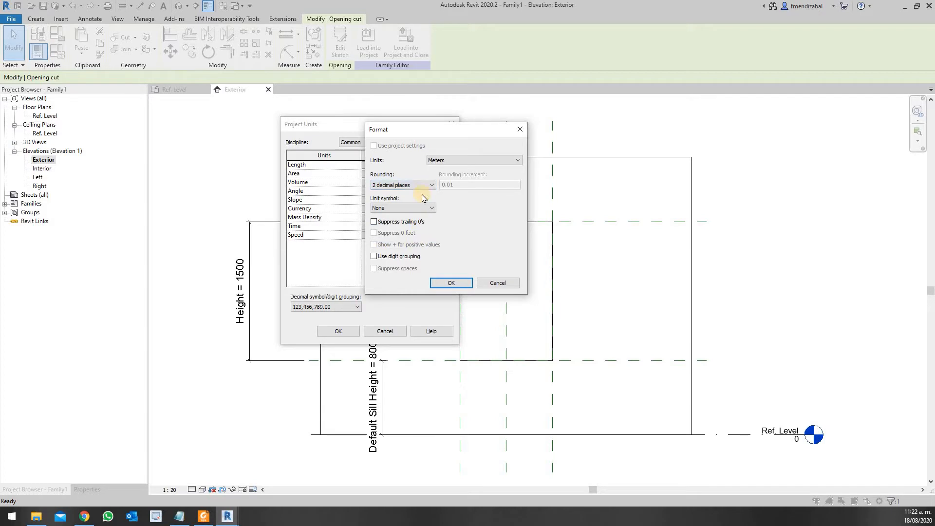
left_click(449, 285)
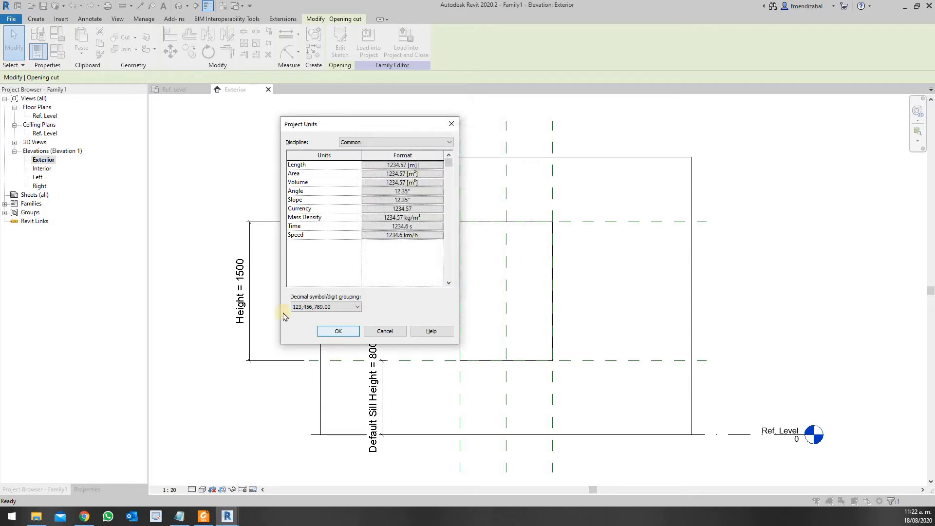
key("Return")
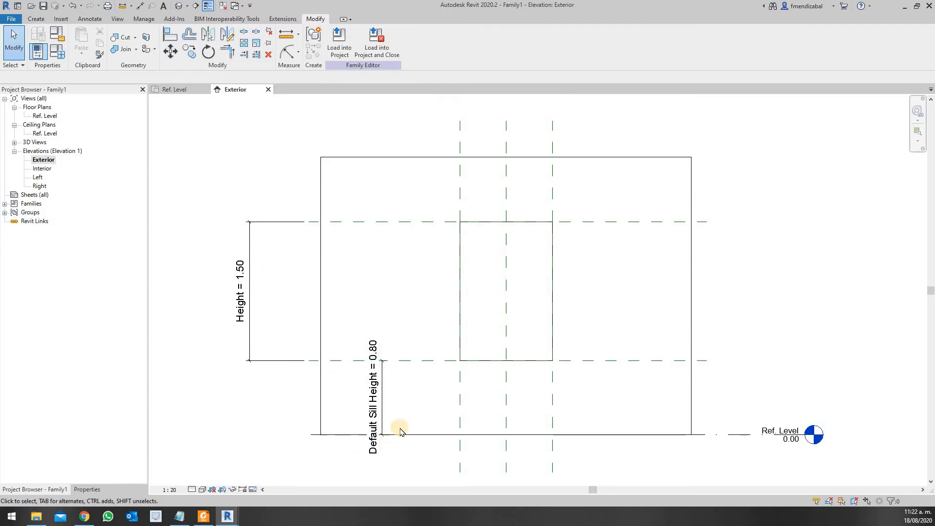
- Draw a horizontal reference plane across the wall, about 0.42 m above the top of the window opening
left_click(241, 292)
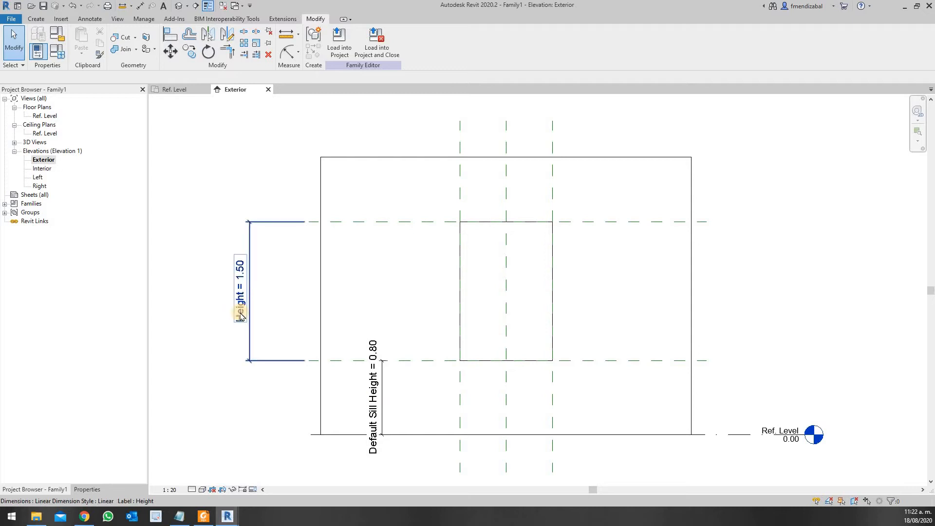
left_click(187, 379)
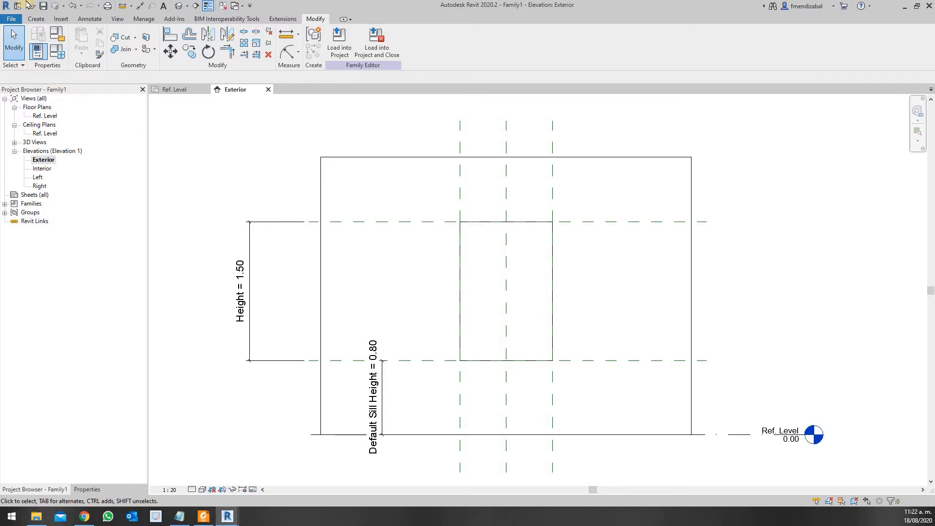
left_click(36, 19)
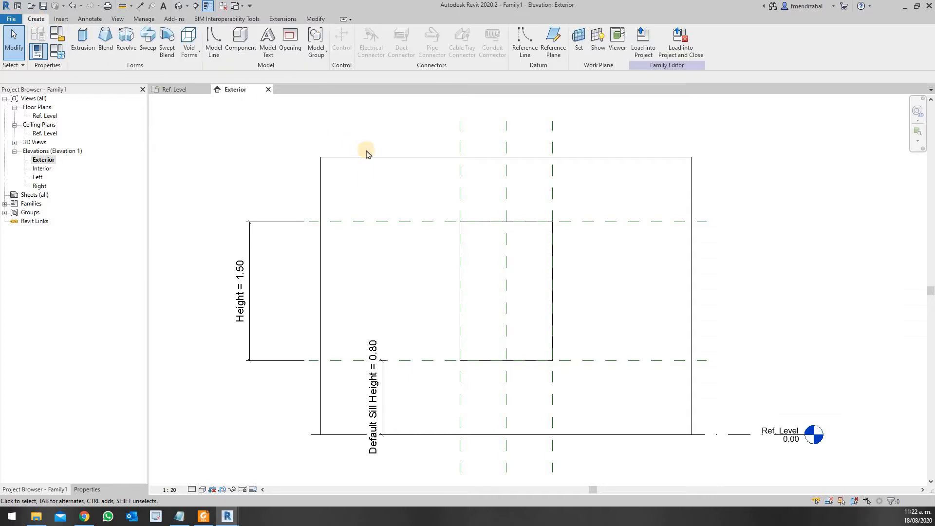
left_click(553, 35)
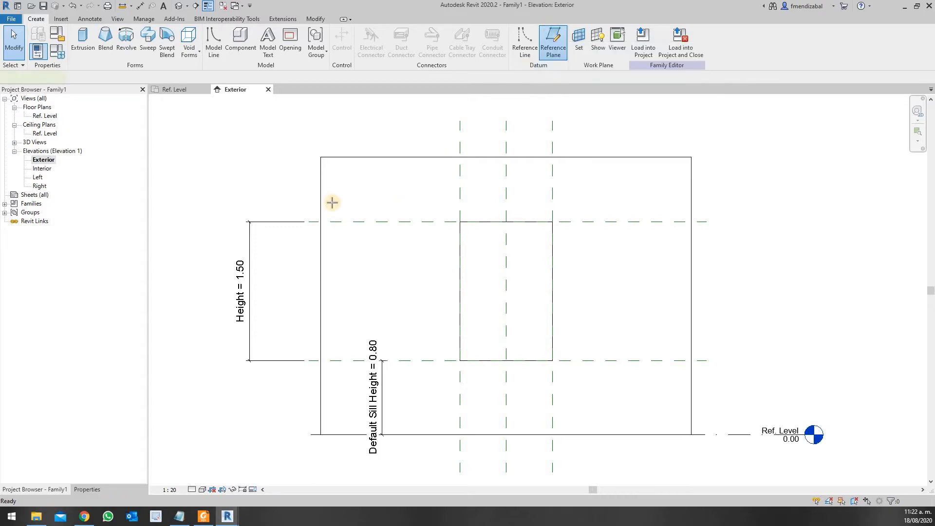
left_click(306, 182)
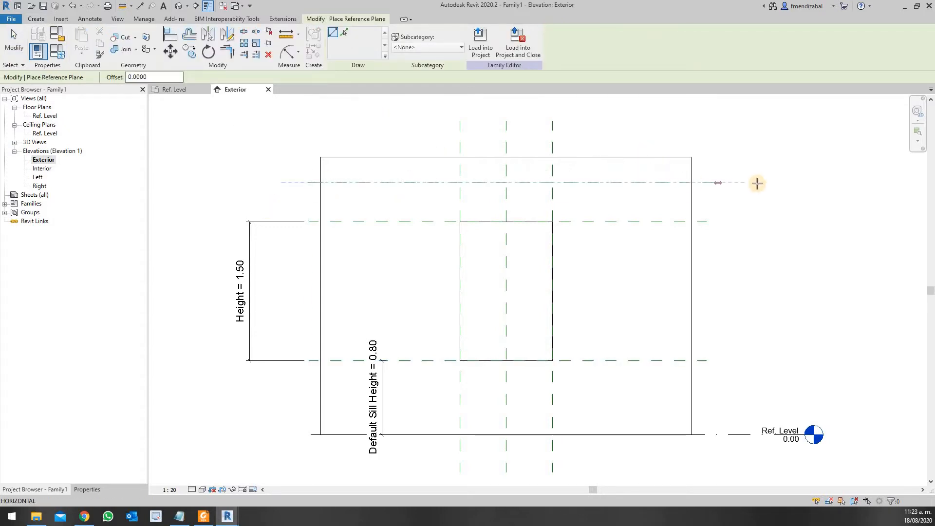
left_click(716, 187)
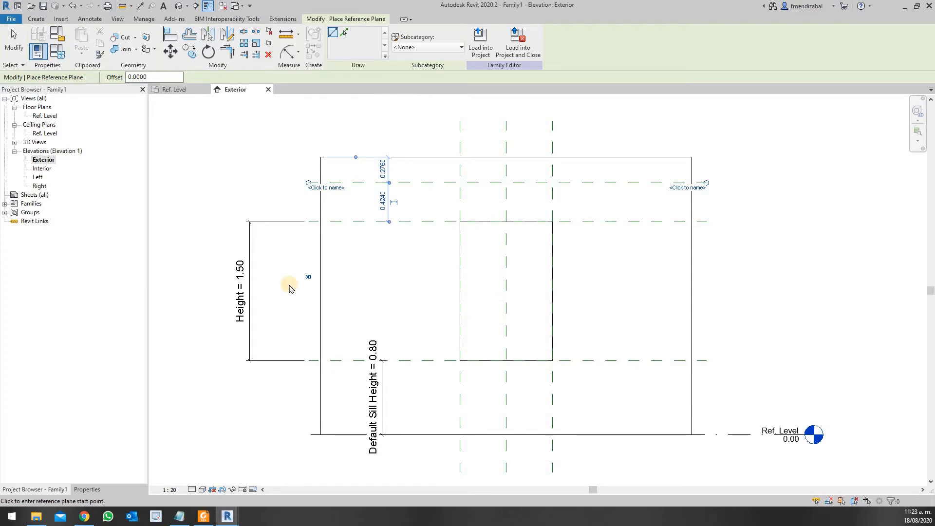
key("Escape")
key("Escape")
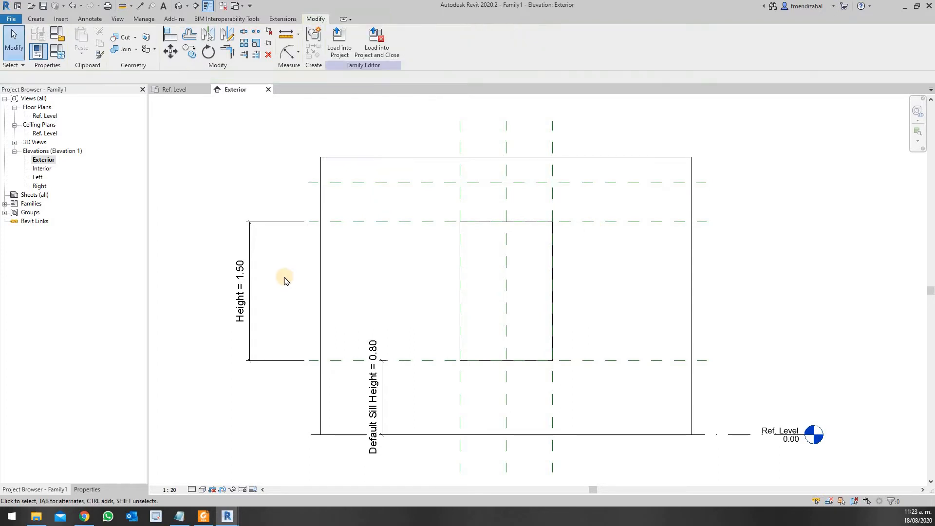
- Move the Height dimension's upper witness line from the opening's top plane to the new horizontal reference plane
left_click(286, 223)
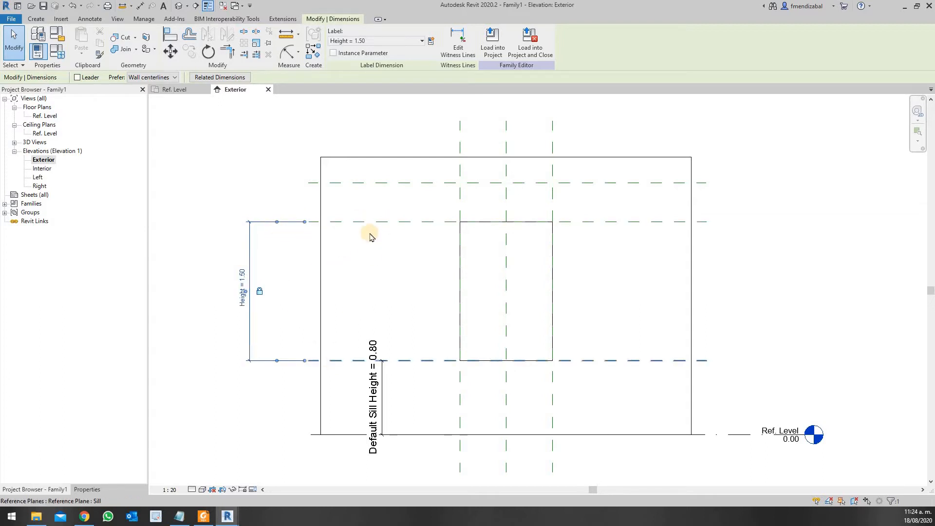
left_click_drag(276, 224, 343, 404)
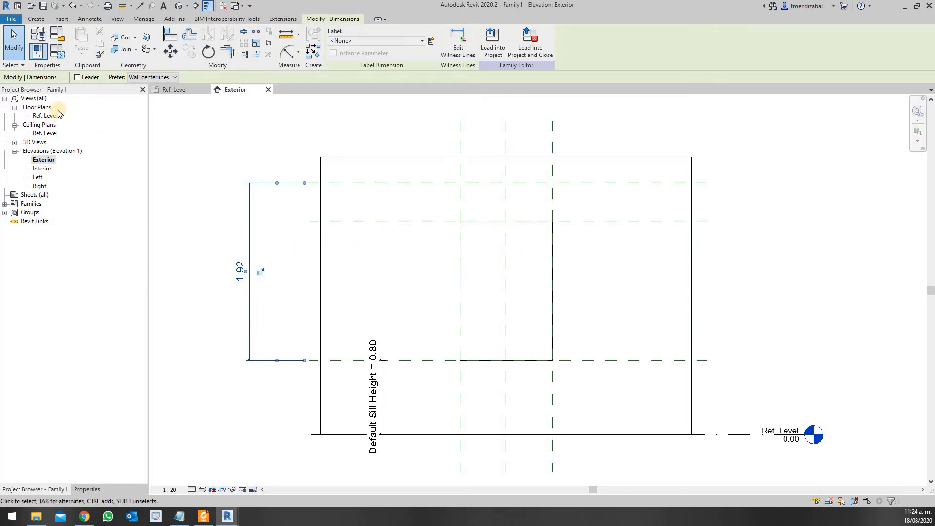
- Create a new family type named 90 x 160 cm
left_click(57, 55)
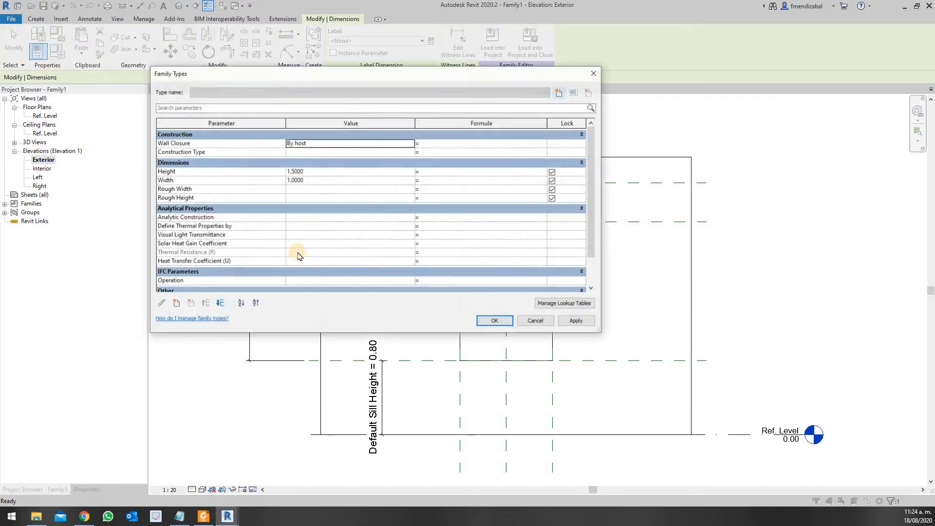
left_click_drag(360, 77, 402, 88)
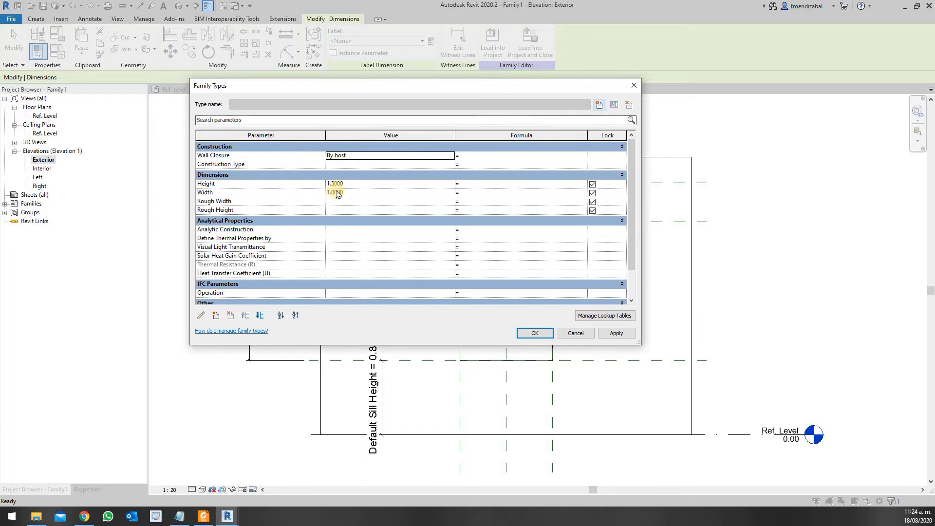
left_click(599, 105)
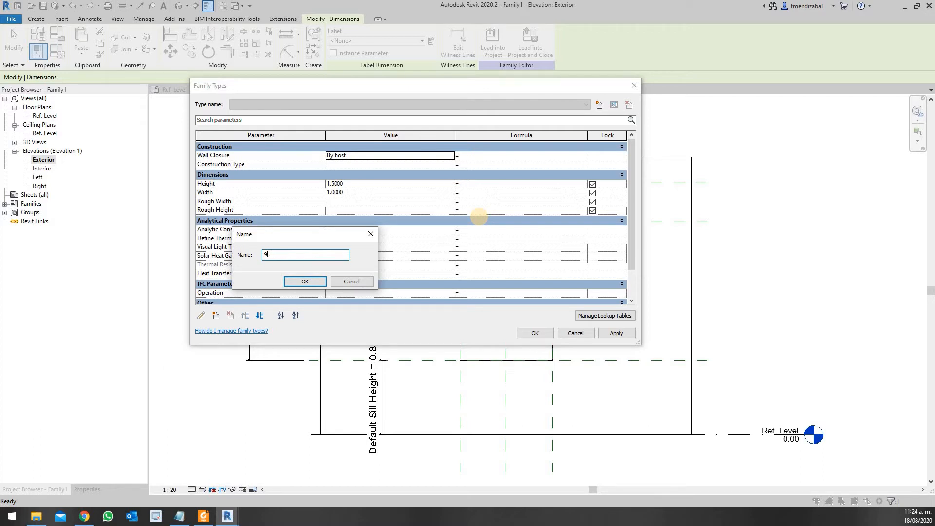
key("BackSpace")
left_click(296, 282)
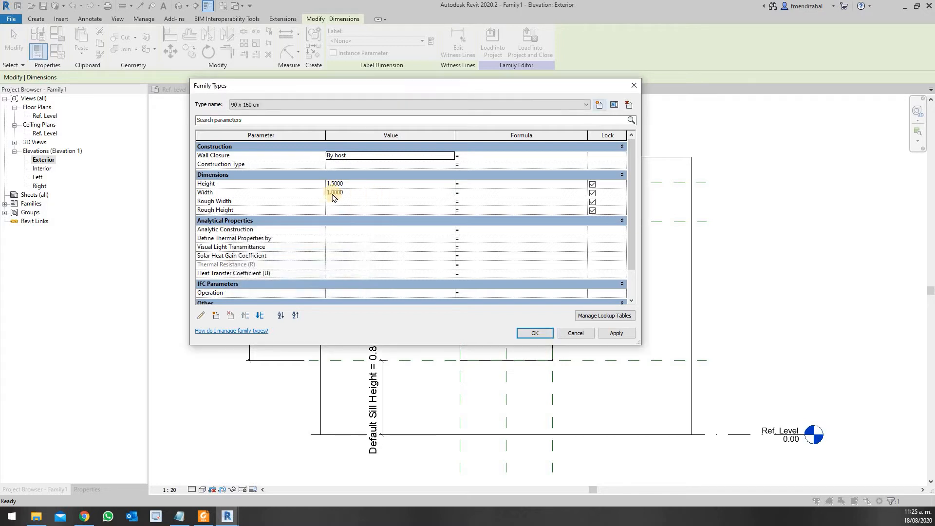
- Set the 90 x 160 cm type's Width to 0.9 and Height to 1.6, and apply the values to the family
left_click(359, 190)
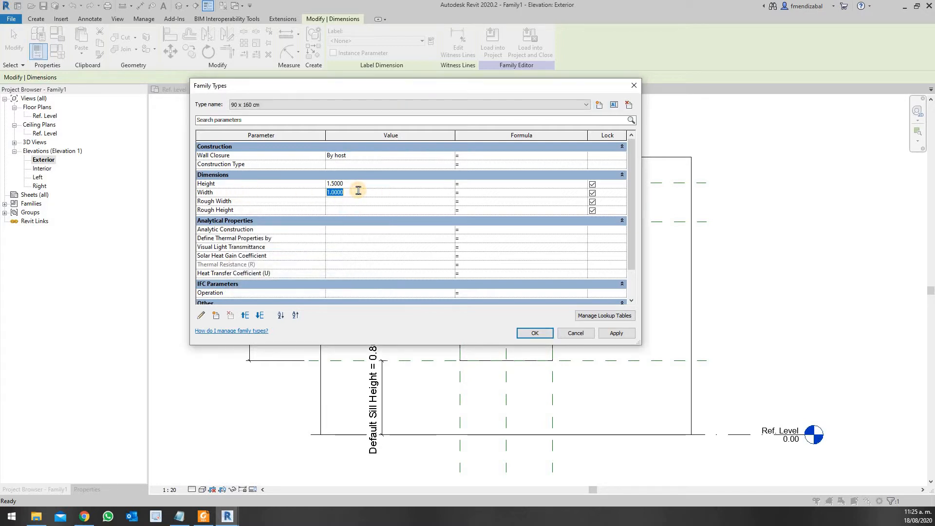
type(".9")
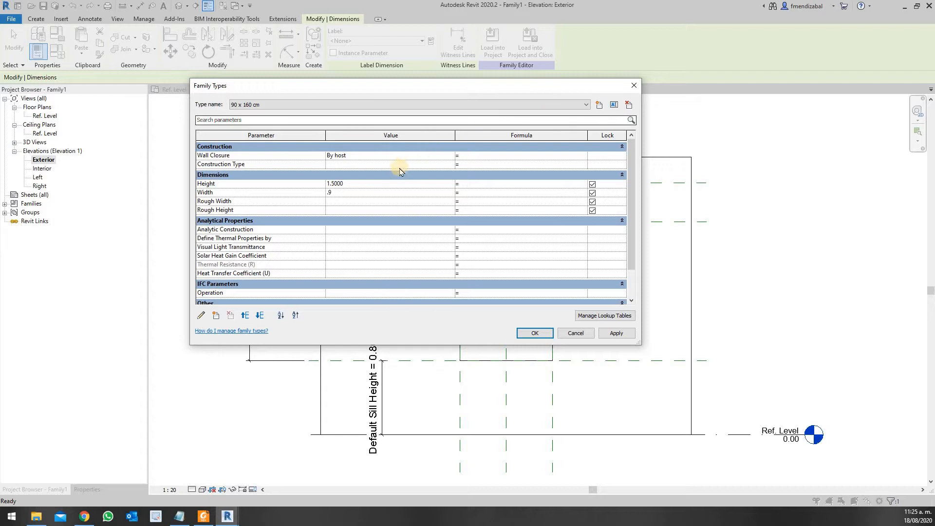
left_click(358, 182)
type("1.6")
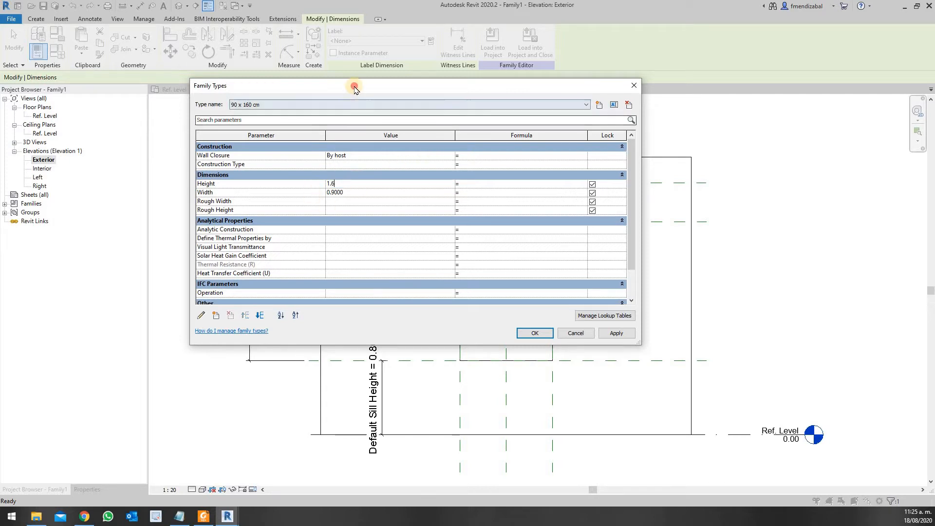
left_click_drag(355, 84, 174, 24)
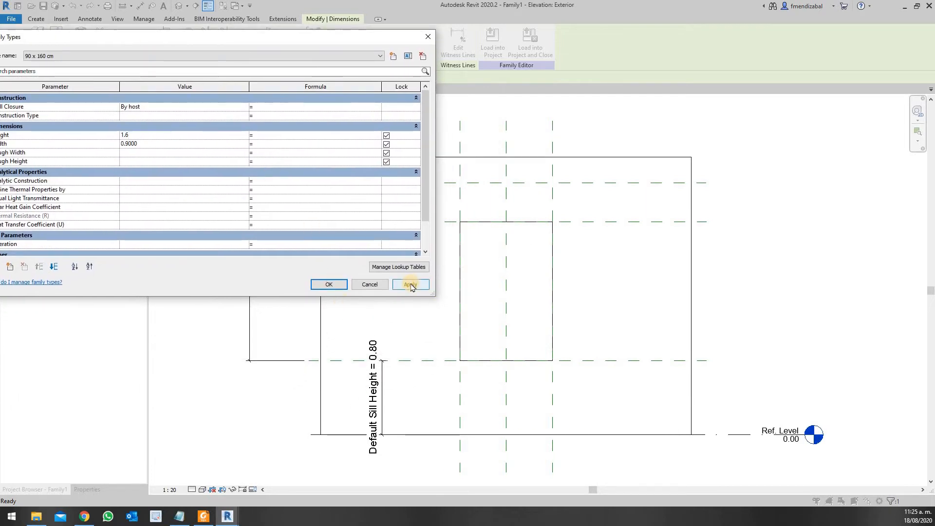
key("Tab")
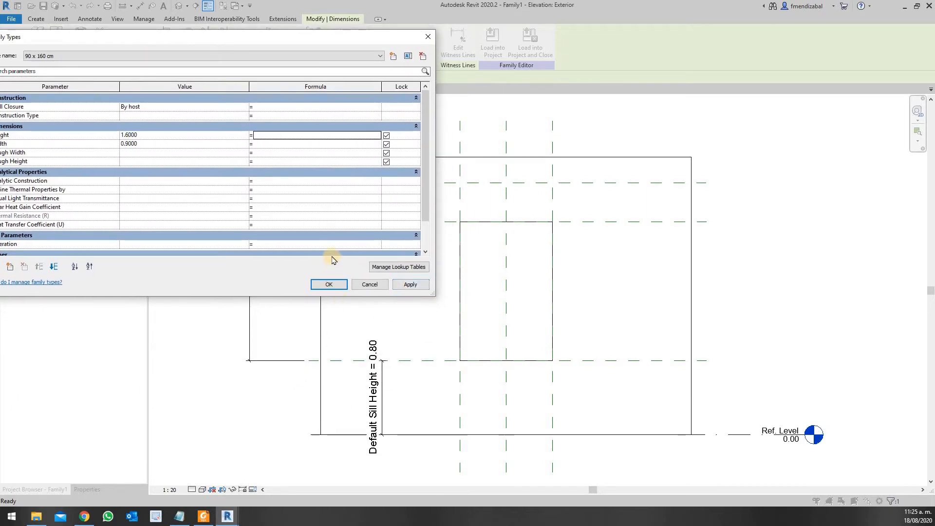
left_click(410, 286)
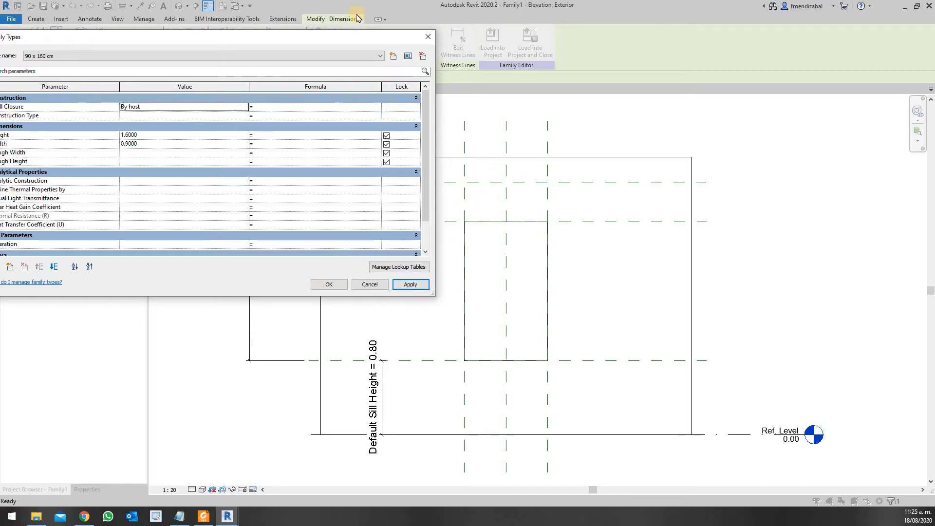
left_click_drag(355, 35, 697, 121)
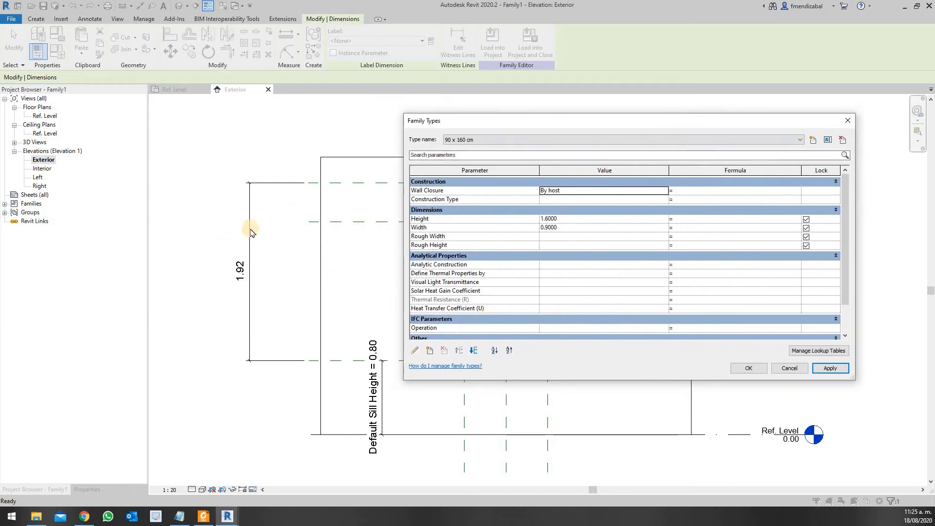
left_click(754, 371)
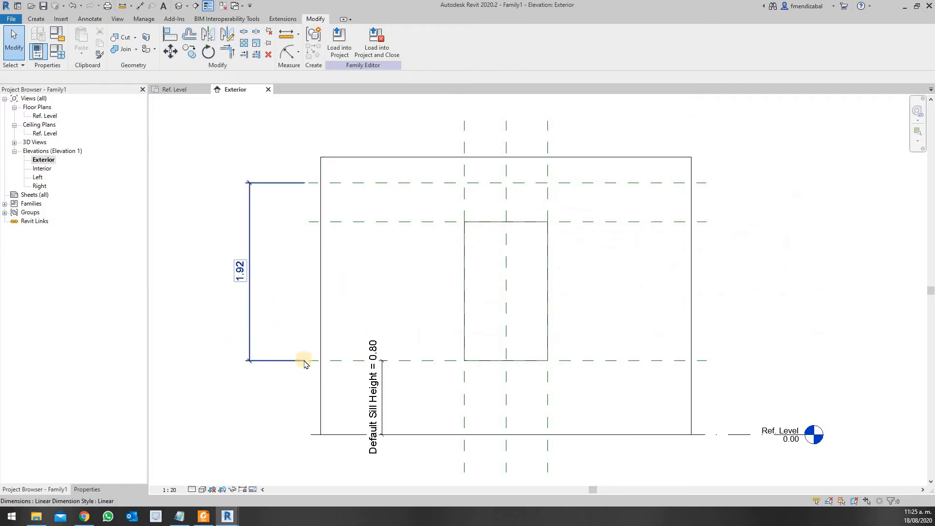
- Label the vertical dimension from the sill plane to the uppermost horizontal reference plane with the Height parameter
left_click(259, 359)
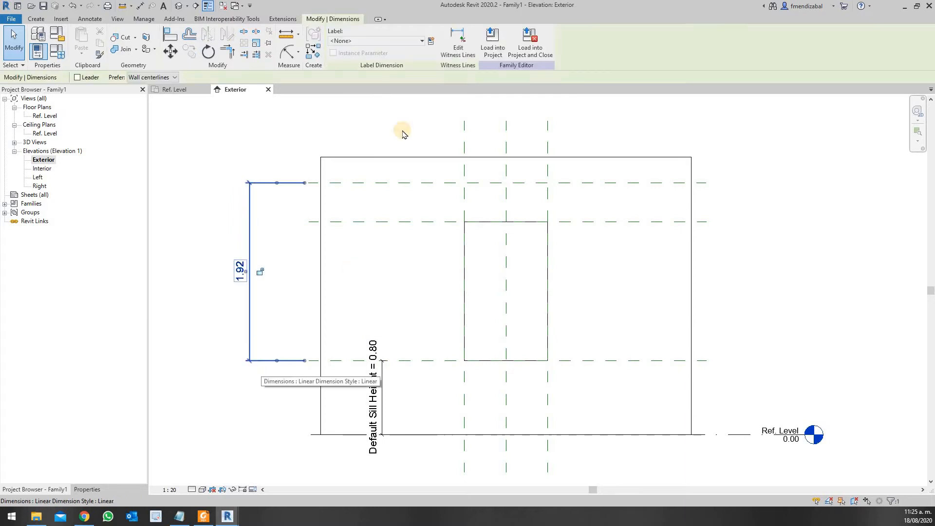
left_click(422, 42)
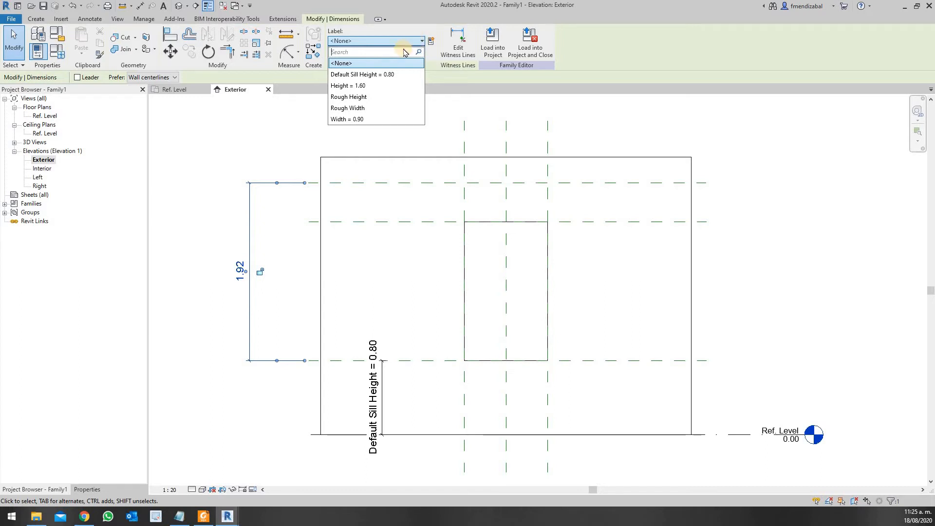
left_click(344, 88)
left_click(257, 411)
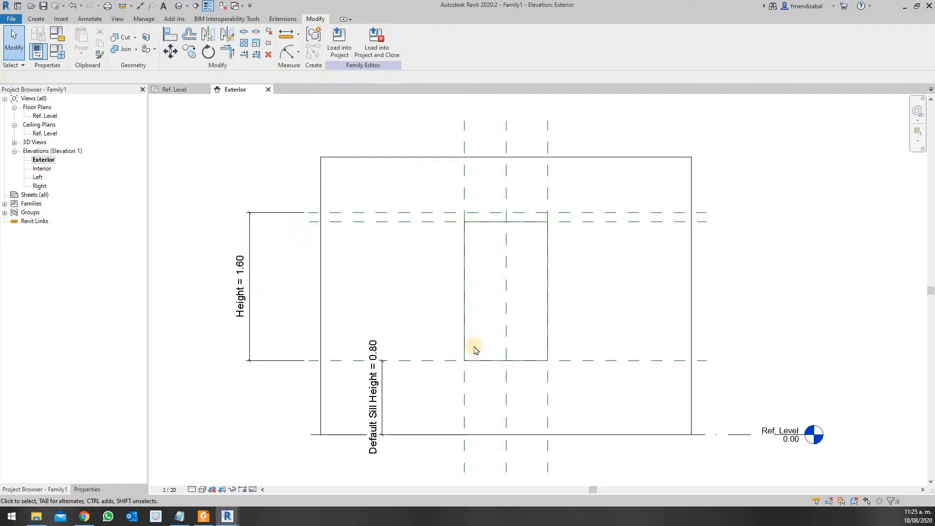
- Check the Width dimension in the Ref. Level floor plan and lower the Exterior elevation's Head plane to about 0.32 m below the plane above it
scroll(466, 247, "down", 2)
scroll(465, 244, "up", 1)
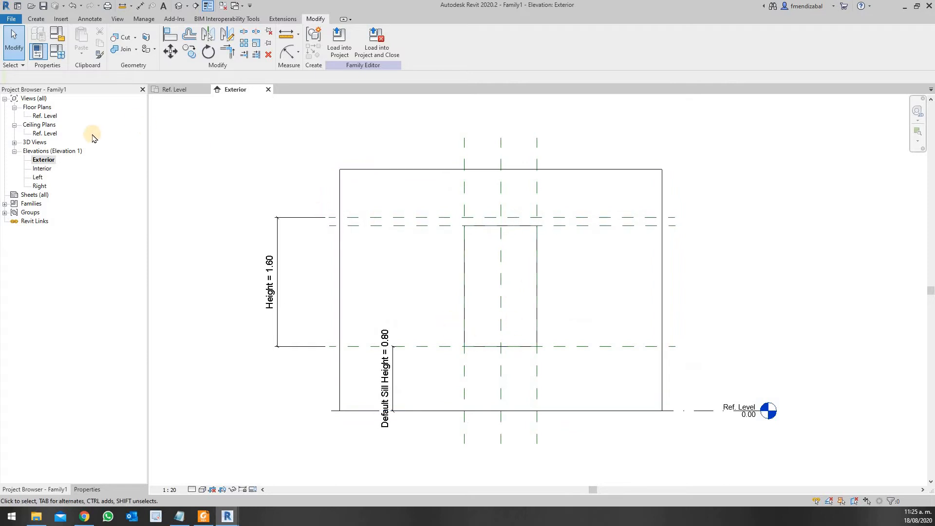
double_click(44, 116)
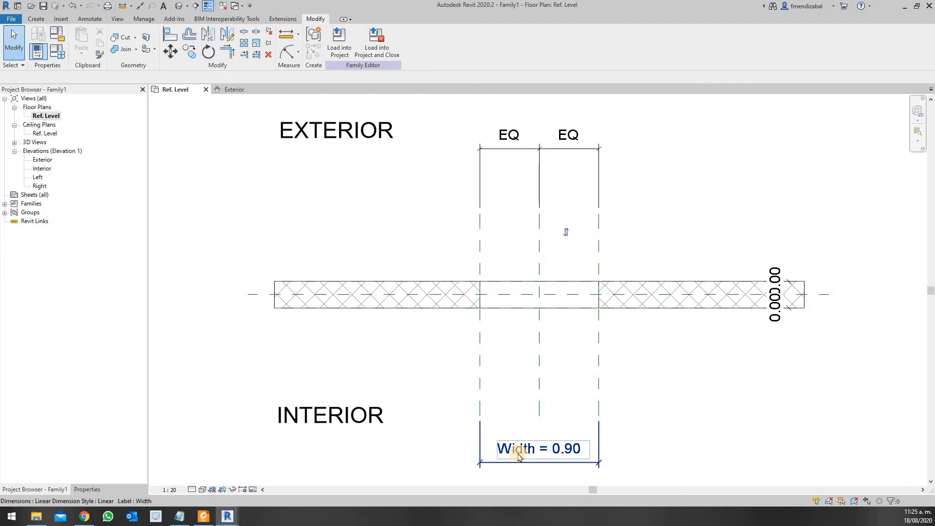
left_click(234, 89)
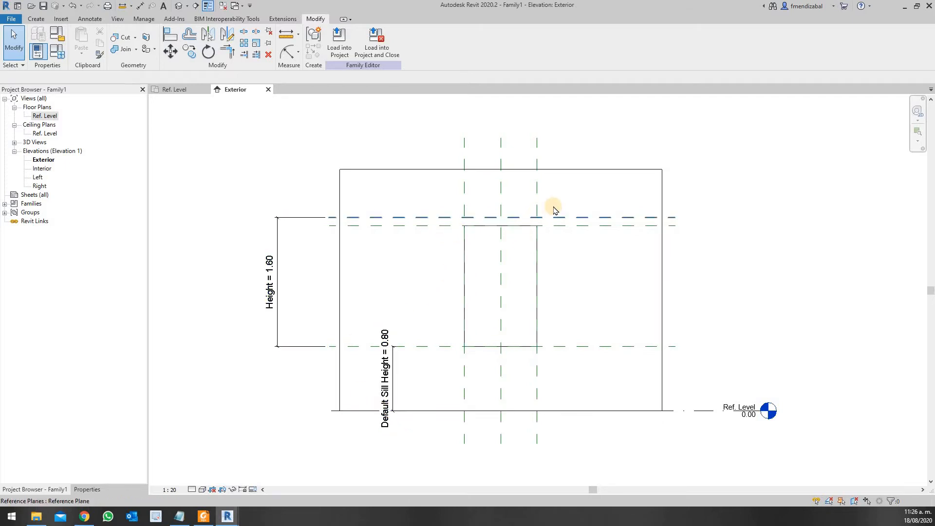
scroll(555, 208, "up", 1)
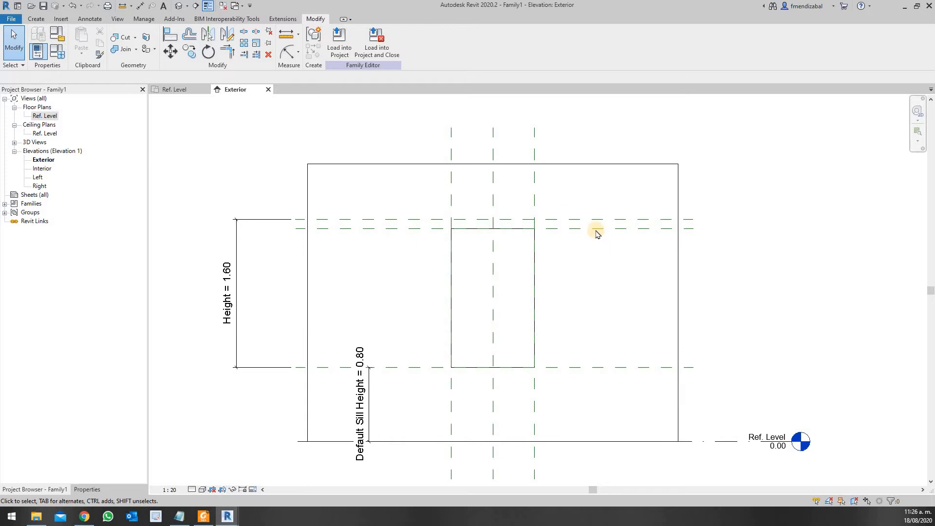
left_click_drag(597, 233, 600, 249)
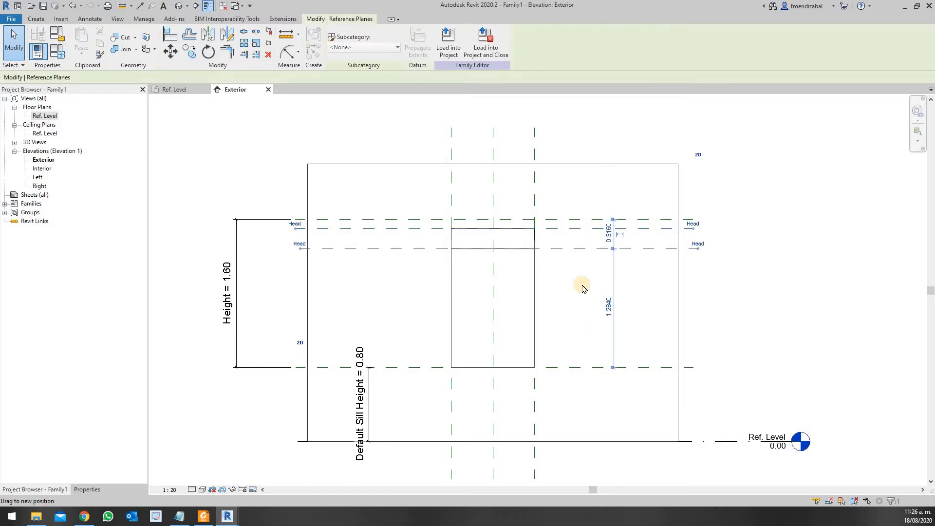
left_click_drag(584, 289, 583, 278)
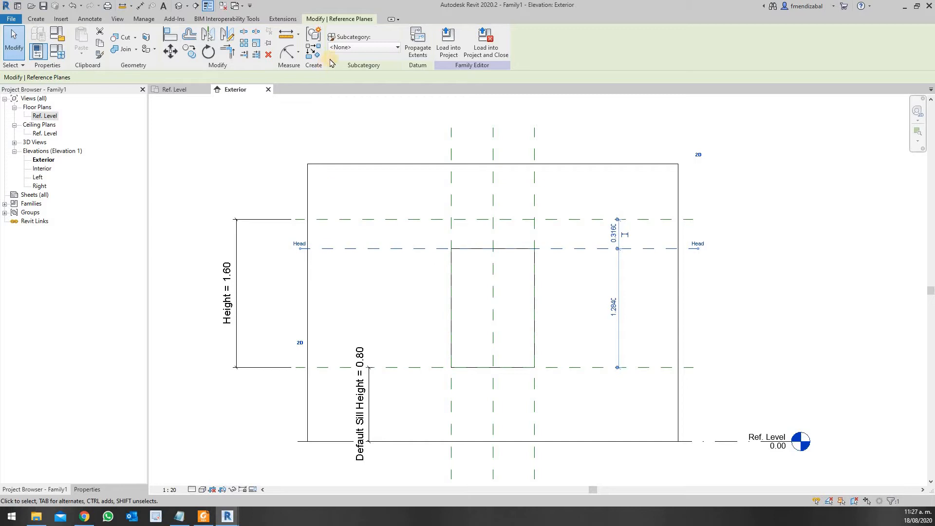
- Place an aligned dimension between the Head plane and the horizontal reference plane above it, beside the opening inside the wall
left_click(139, 6)
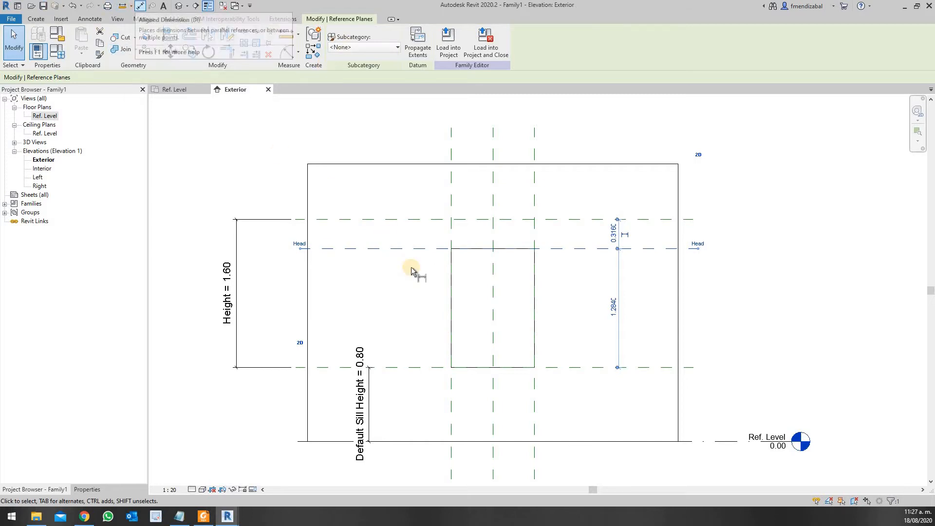
left_click(351, 250)
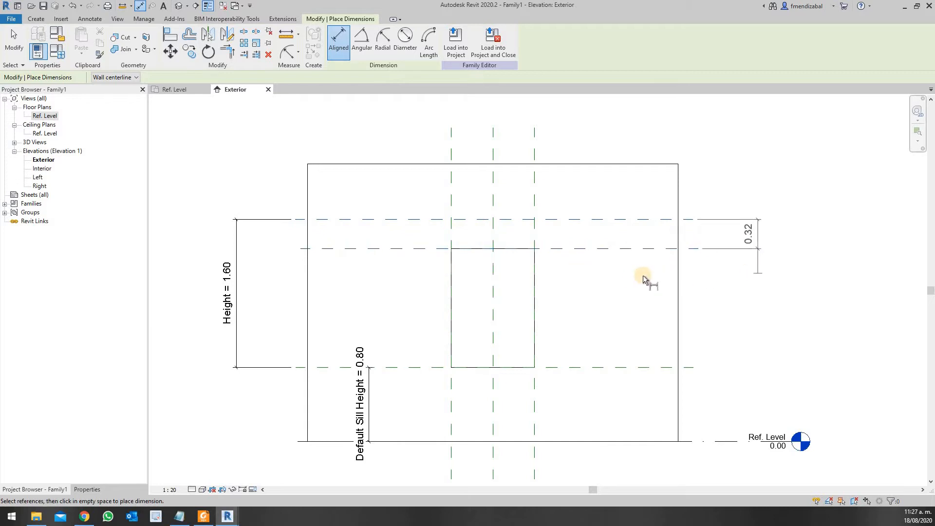
left_click(616, 274)
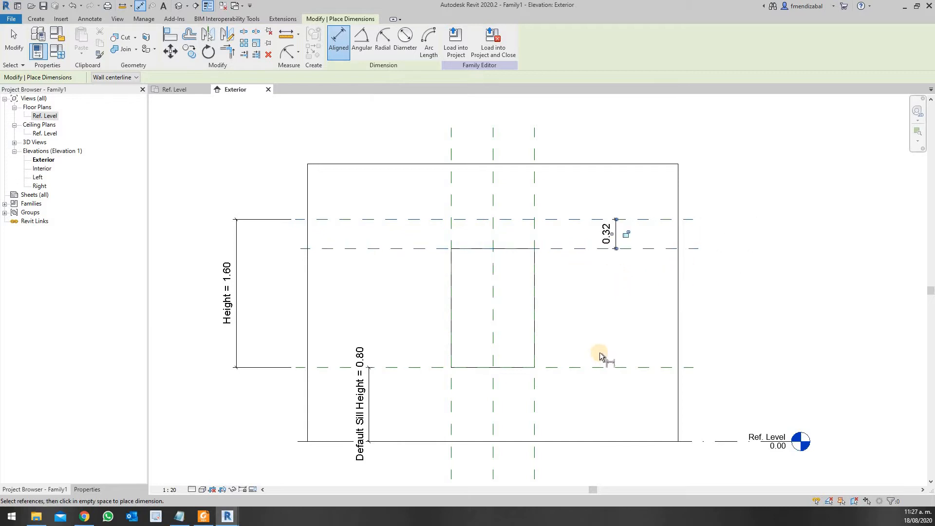
key("Escape")
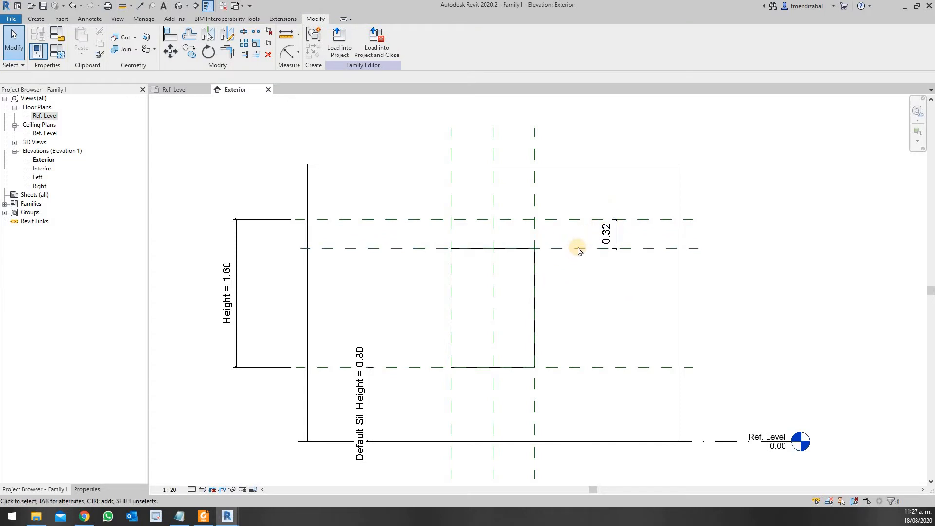
left_click(574, 220)
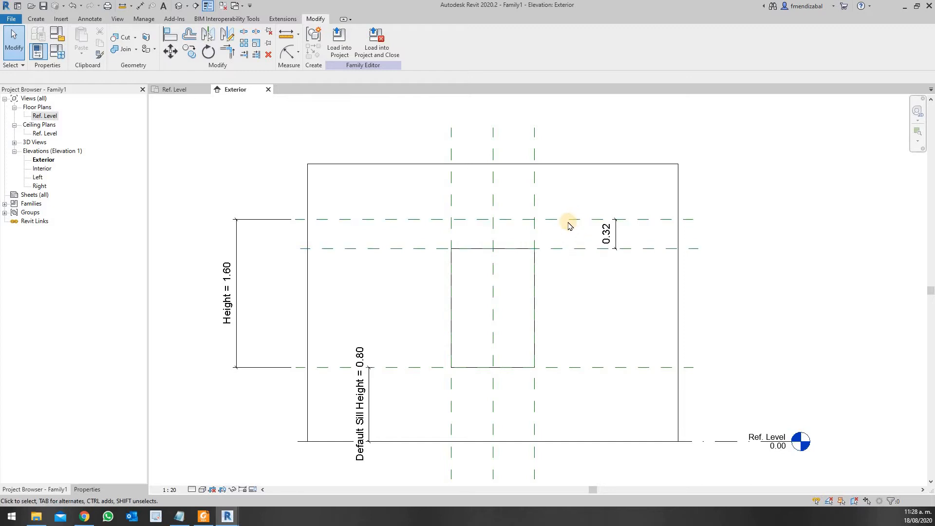
- Add a family type parameter named Rise, of type Length and grouped under Dimensions
left_click(57, 52)
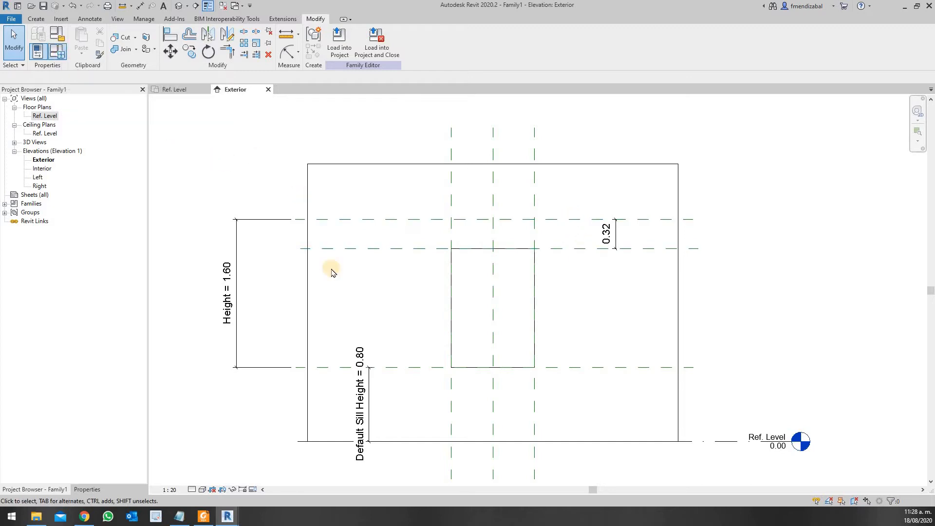
left_click_drag(408, 108, 270, 91)
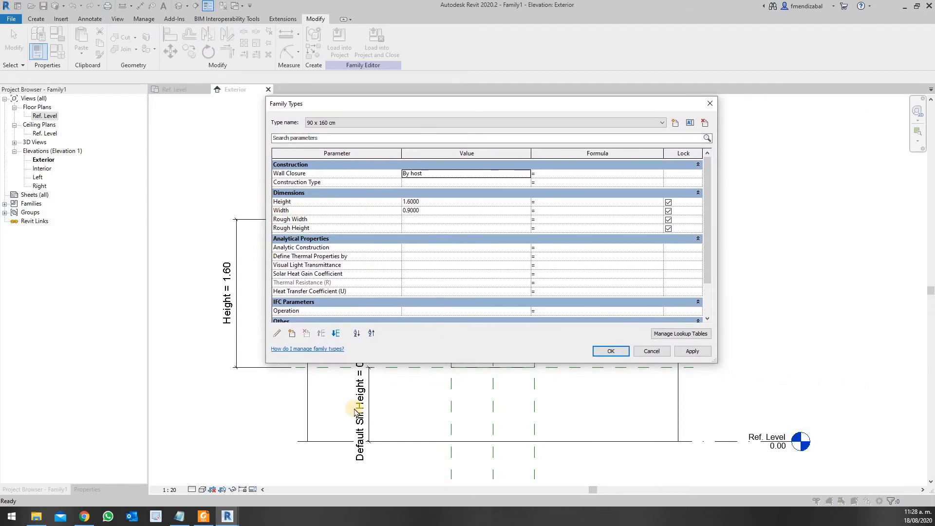
left_click(292, 333)
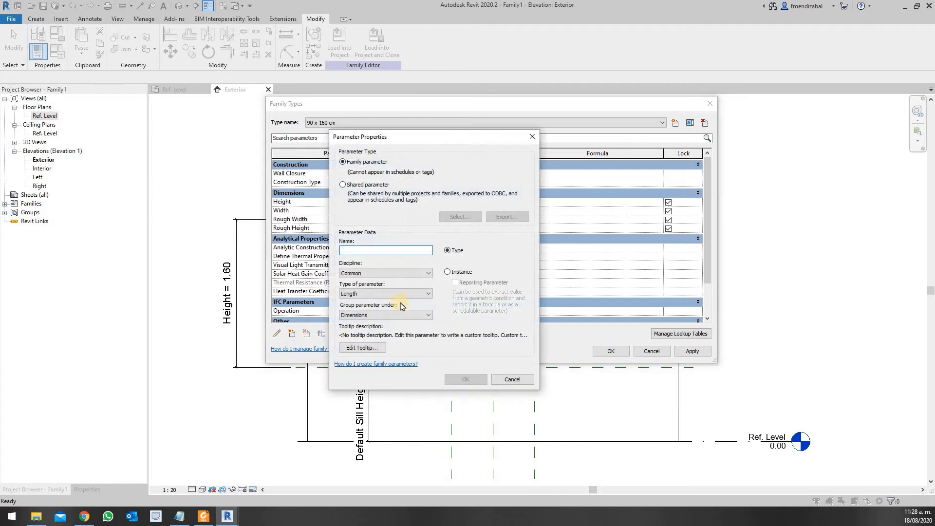
type("Rise")
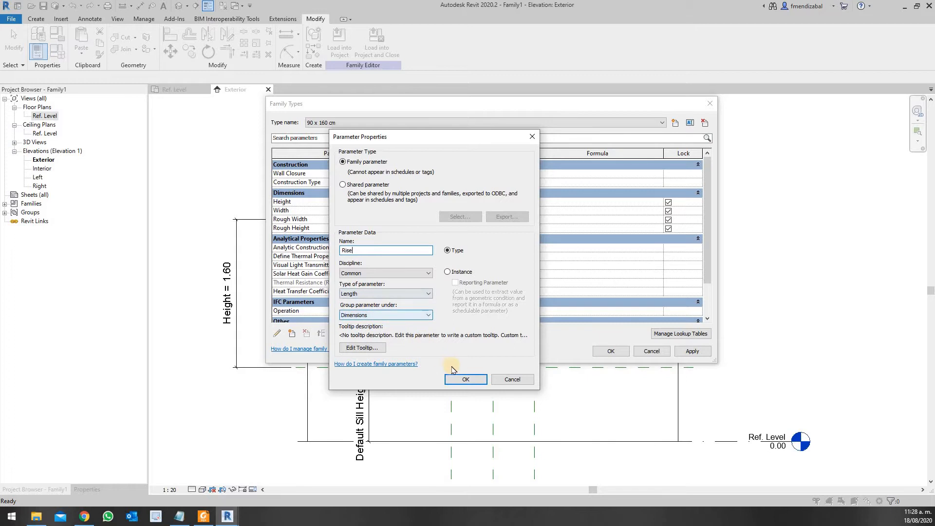
left_click(463, 379)
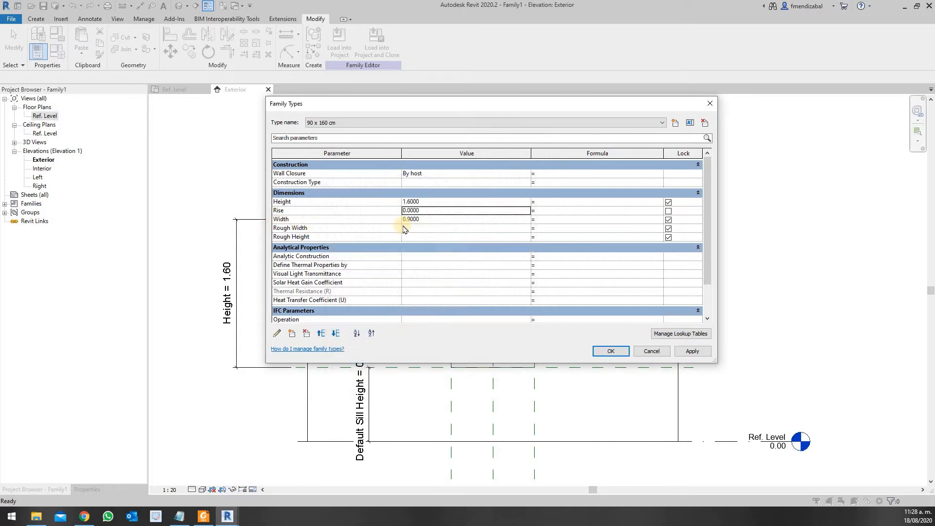
- Give the Rise parameter the formula Width/2 and apply it to the family
left_click(546, 212)
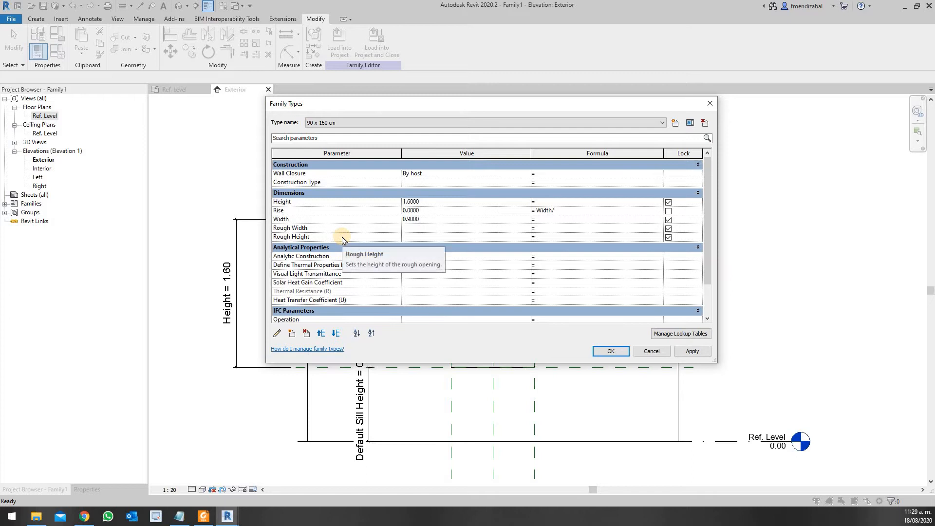
type("2")
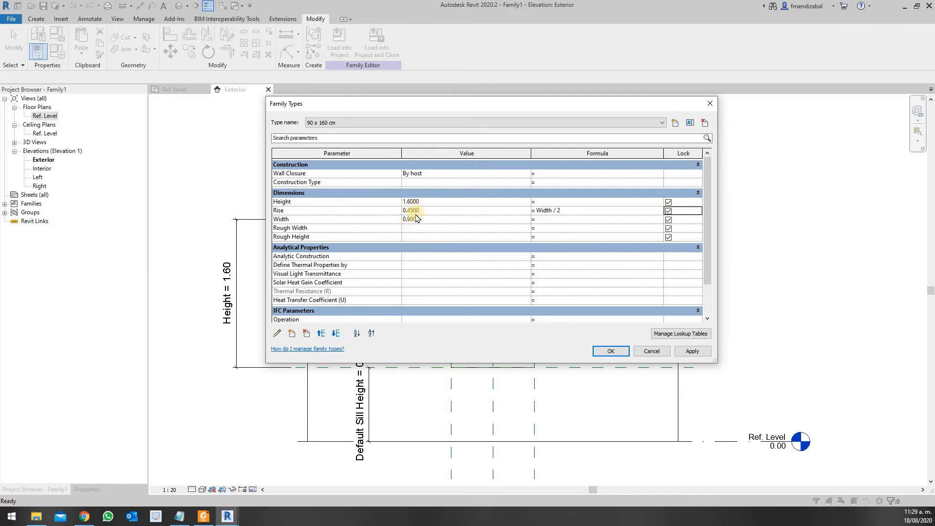
left_click(692, 351)
left_click(610, 351)
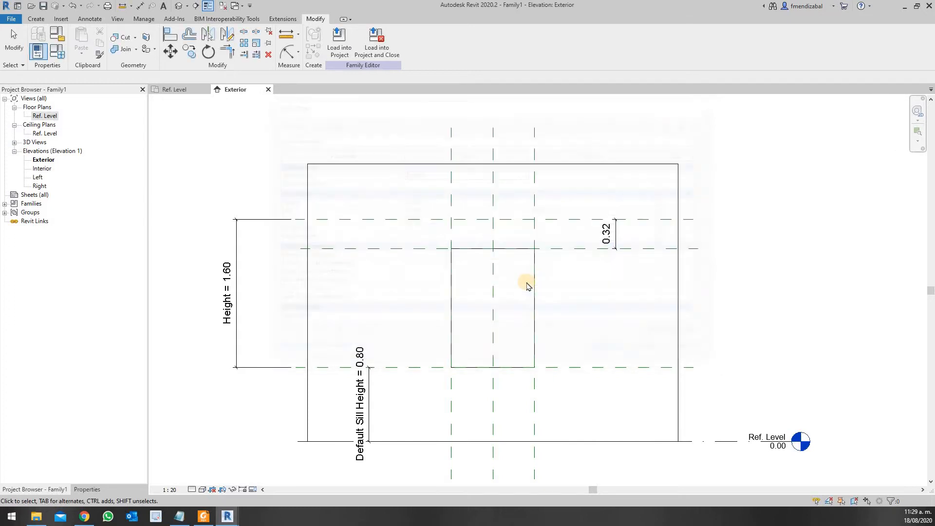
- Label the dimension between the Head plane and the upper reference plane with the Rise parameter
left_click(564, 294)
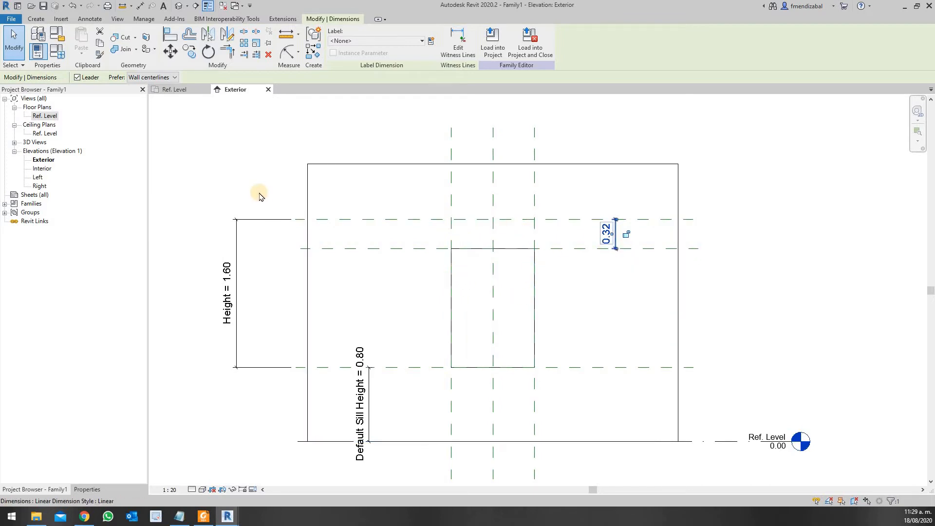
left_click(422, 41)
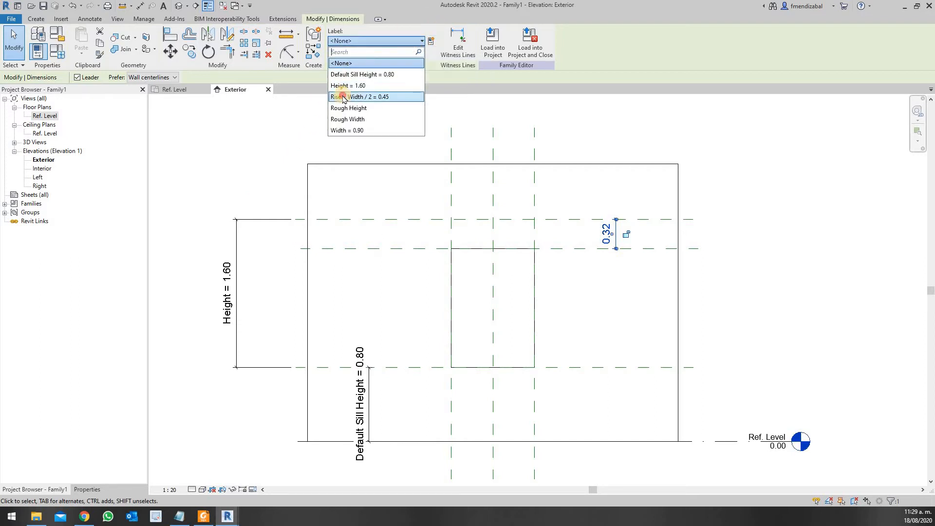
left_click(346, 97)
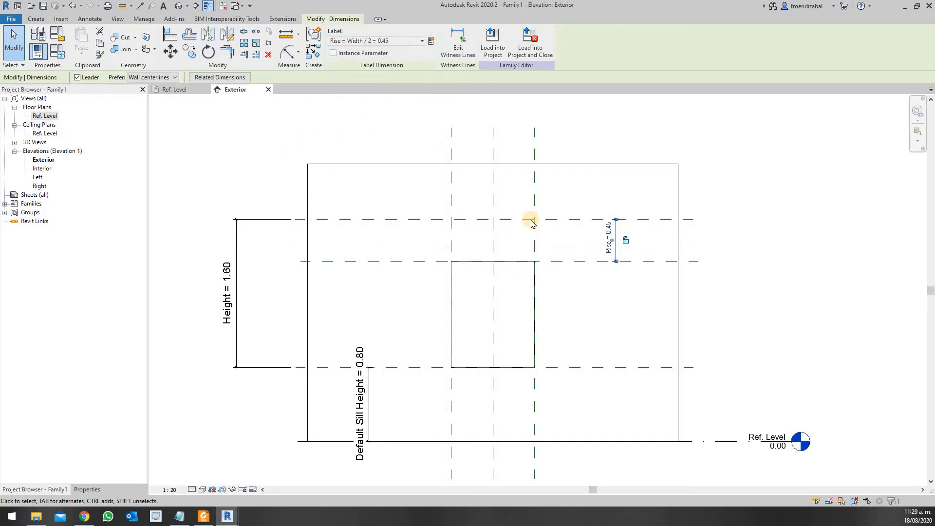
left_click(586, 312)
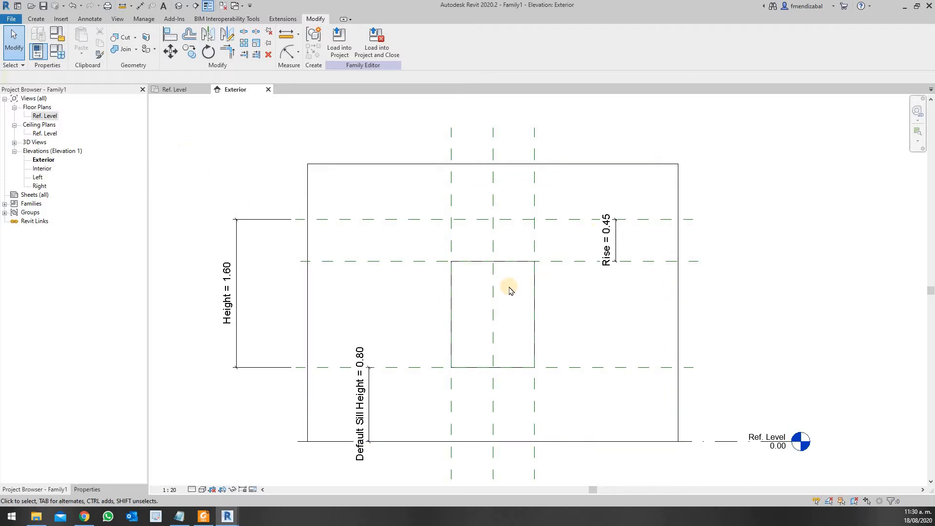
left_click(515, 263)
left_click(931, 264)
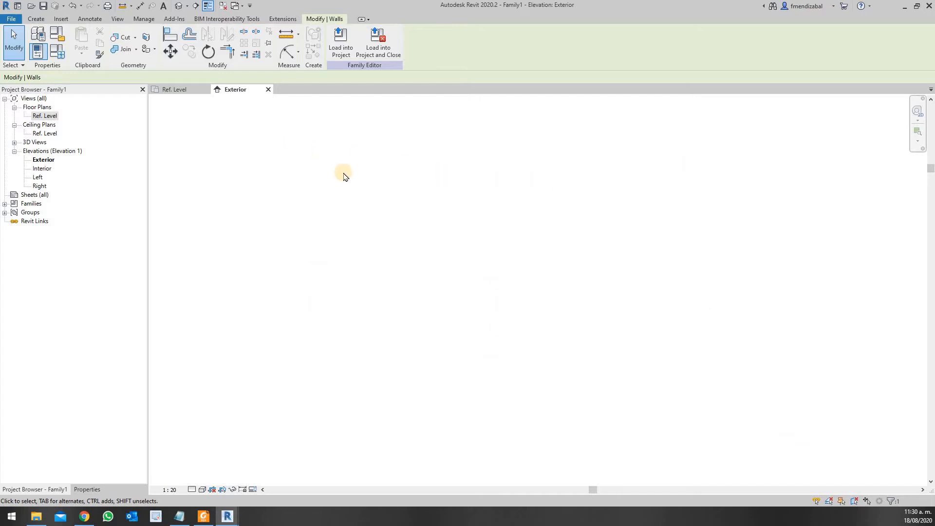
- Edit the boundary sketch of the wall's opening cut and delete its horizontal line at the Head plane
left_click(709, 213)
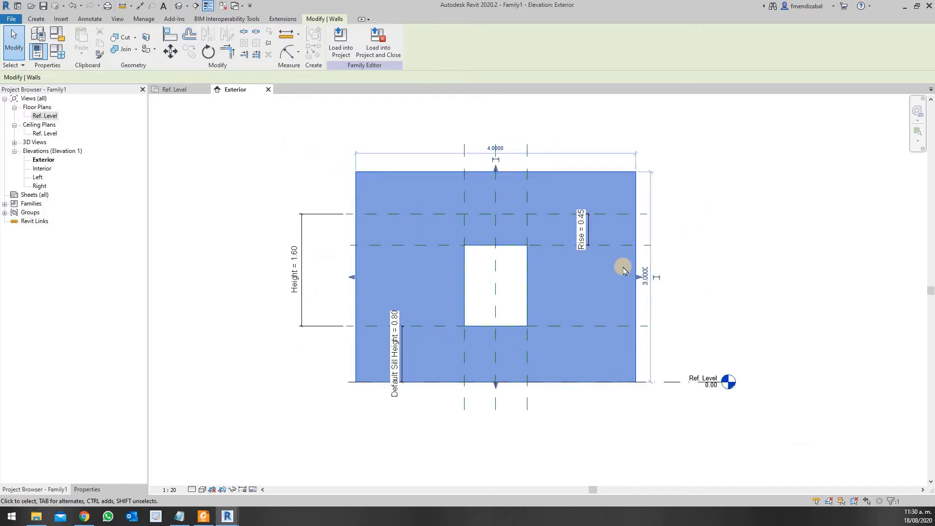
key("Tab")
left_click(528, 279)
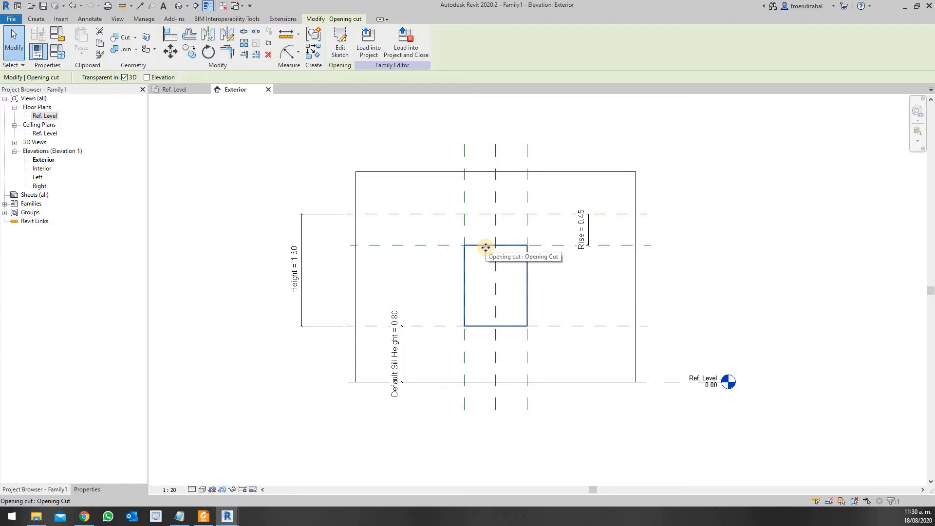
left_click(340, 44)
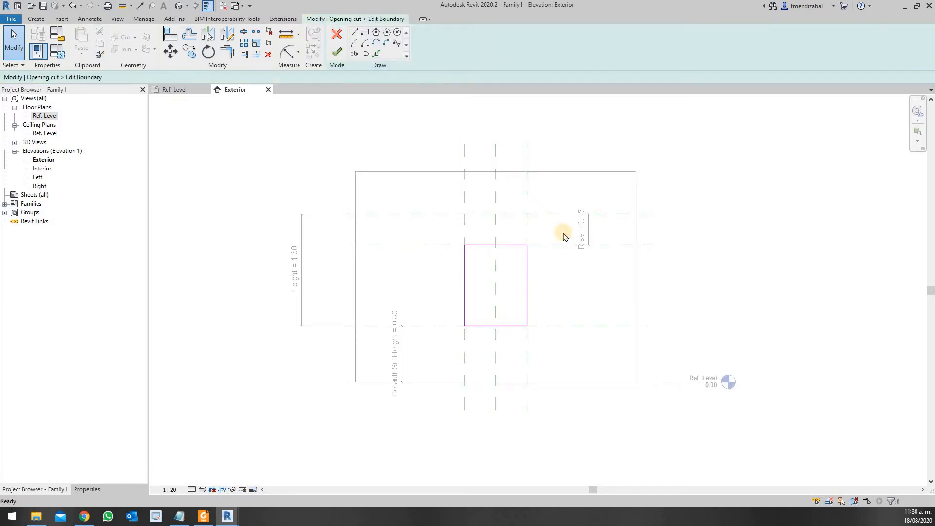
scroll(522, 271, "up", 3)
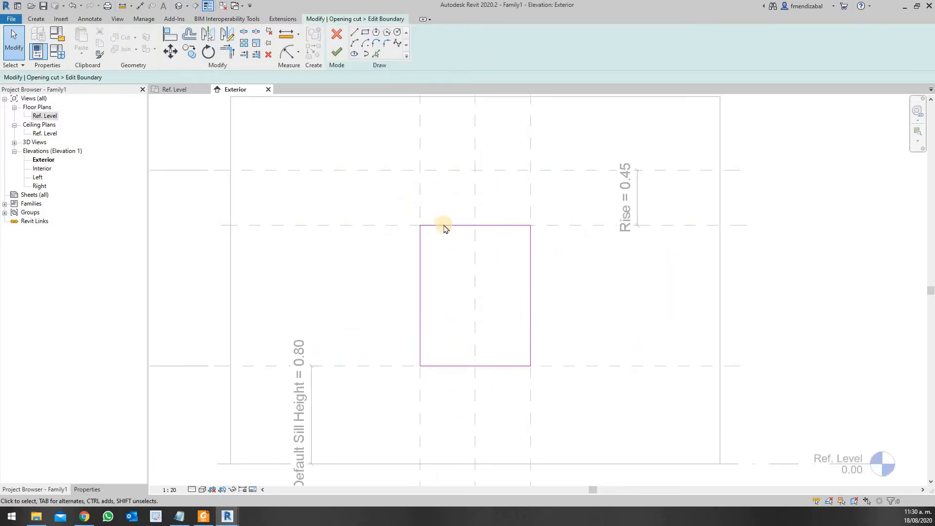
left_click(444, 226)
key("Delete")
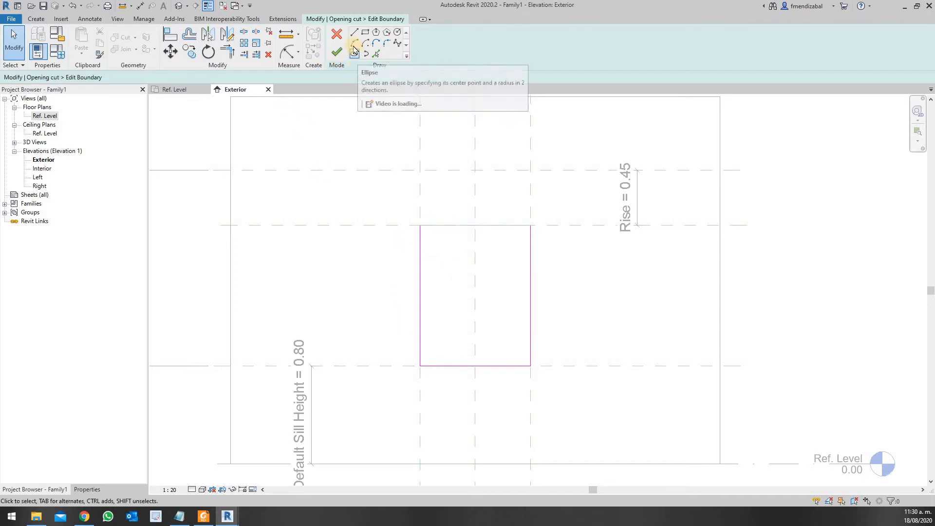
- Close the opening boundary with a start-end-radius arc of 0.45 radius, peaking where the center plane meets the upper reference plane
left_click(354, 42)
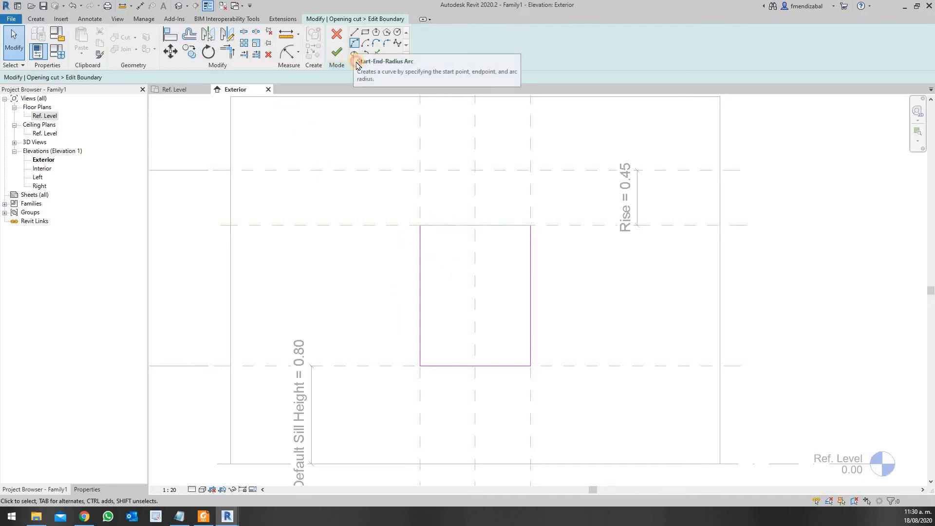
left_click(532, 225)
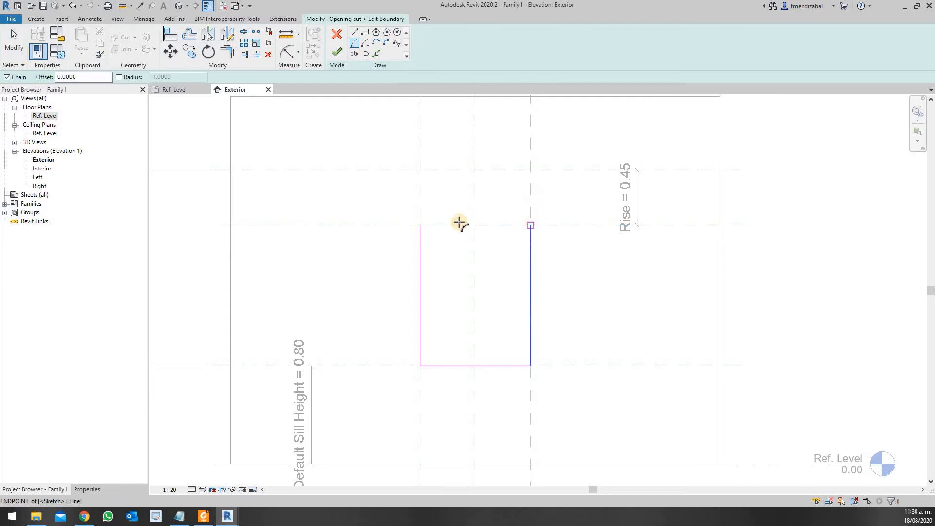
left_click(420, 225)
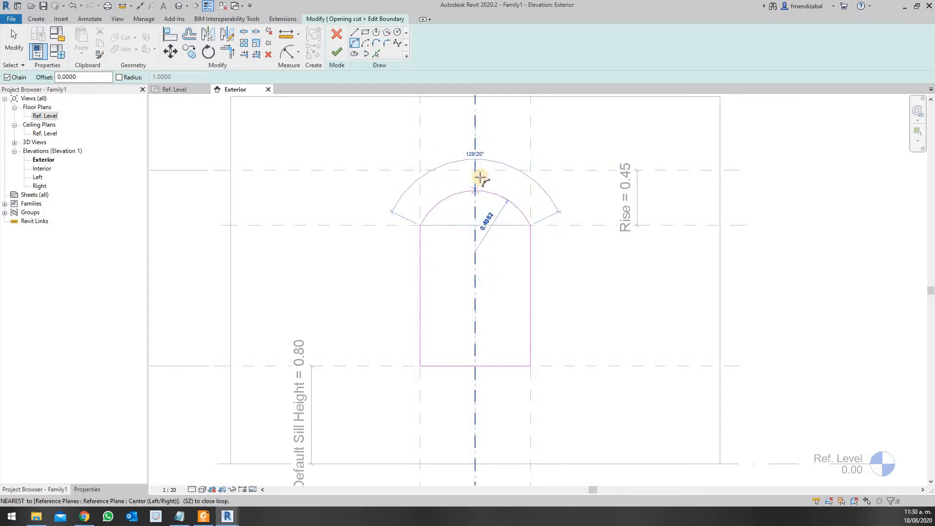
left_click(475, 171)
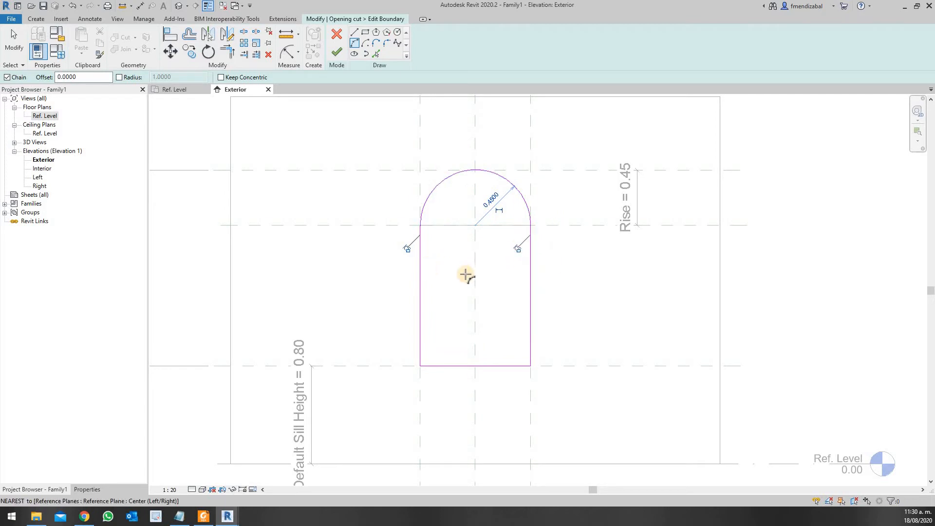
- Toggle the join tangency locks at both ends of the arc and leave the arc tool
left_click(407, 251)
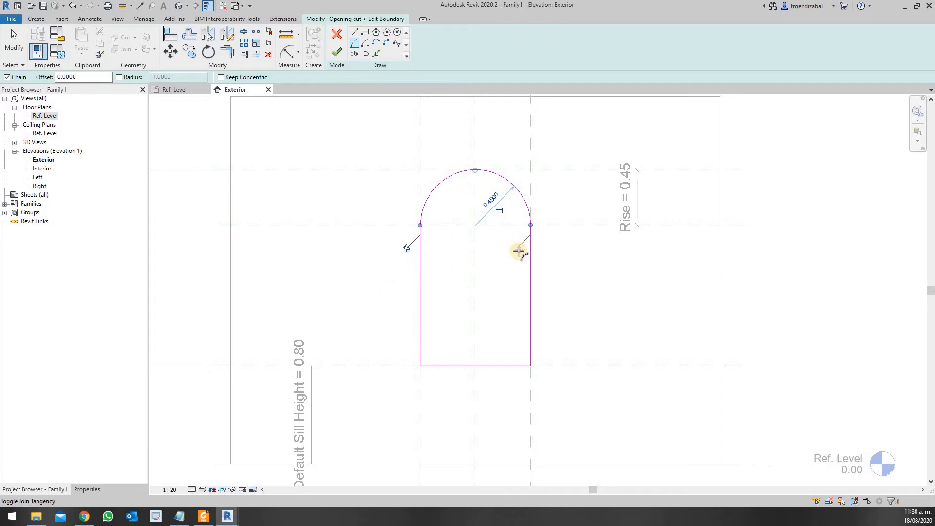
left_click(519, 251)
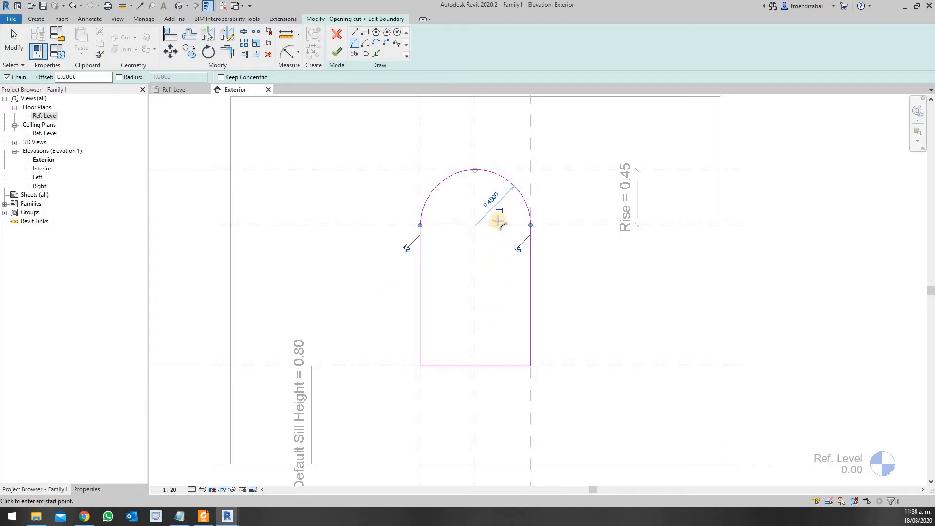
key("Escape")
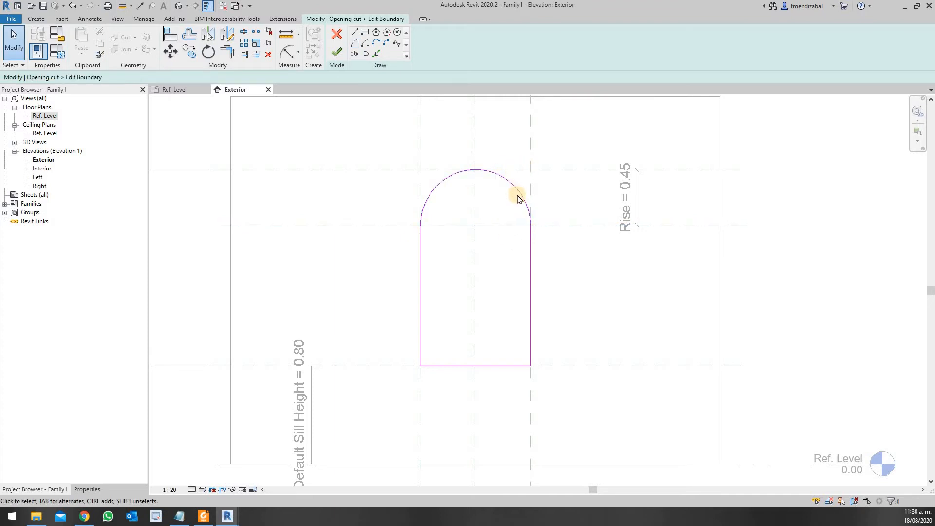
- Try to align the top of the arc with the upper reference plane
scroll(522, 201, "down", 2)
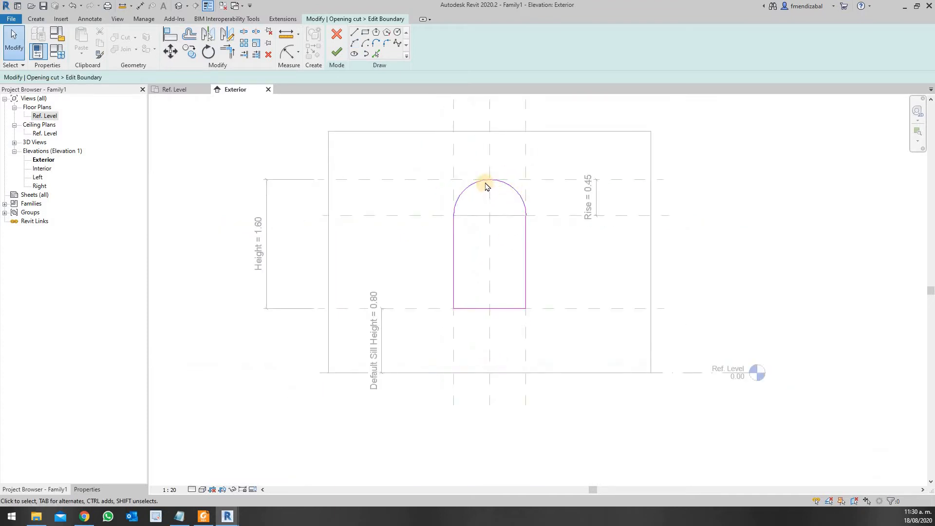
key("a")
key("l")
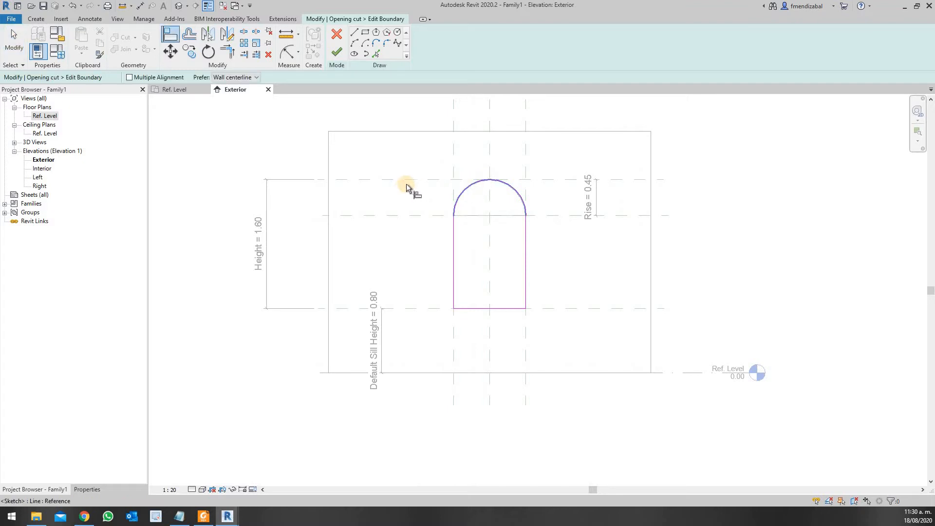
left_click(490, 179)
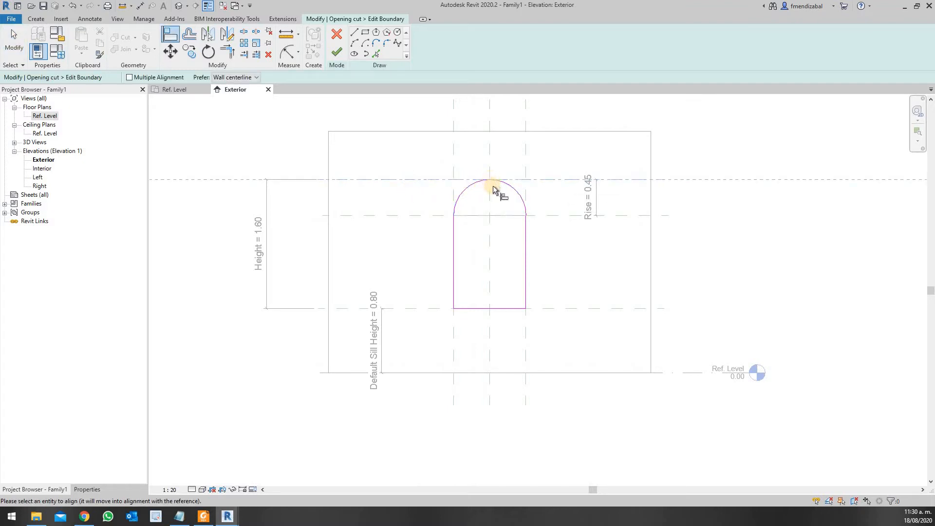
key("Escape")
key("Escape")
scroll(492, 182, "up", 2)
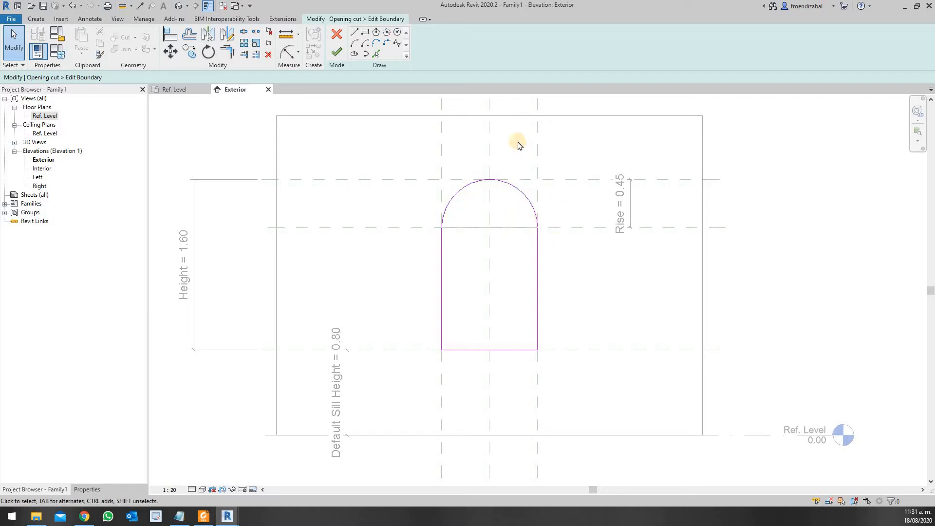
- Finish the opening sketch and add a new family type named 110 x 190 cm
left_click(338, 52)
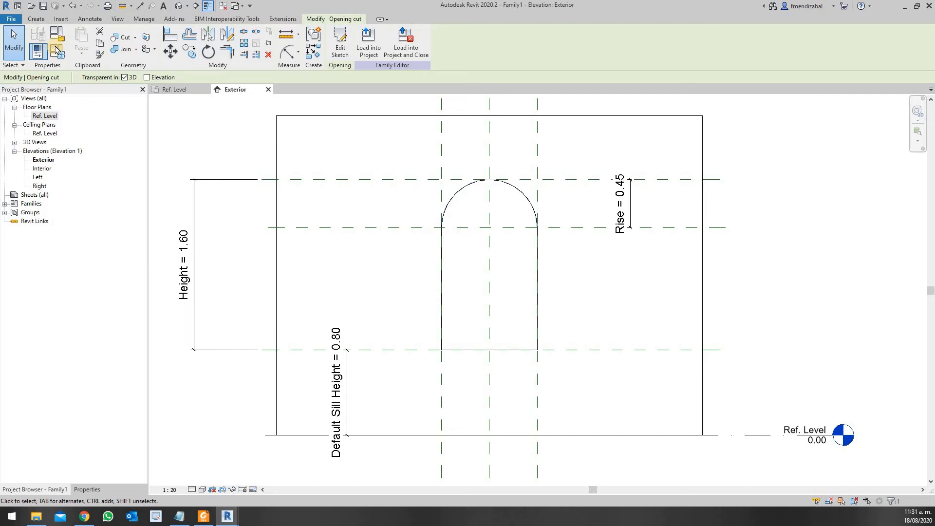
key("f")
key("t")
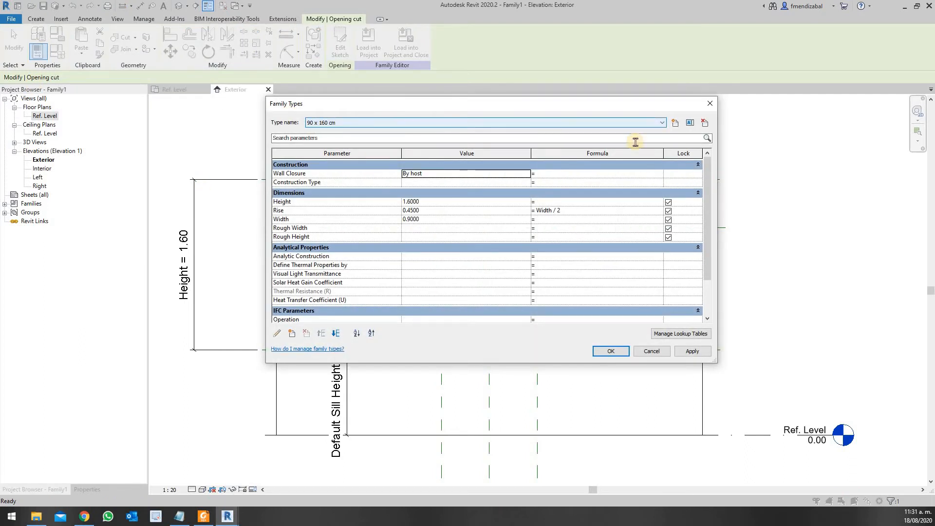
left_click(677, 123)
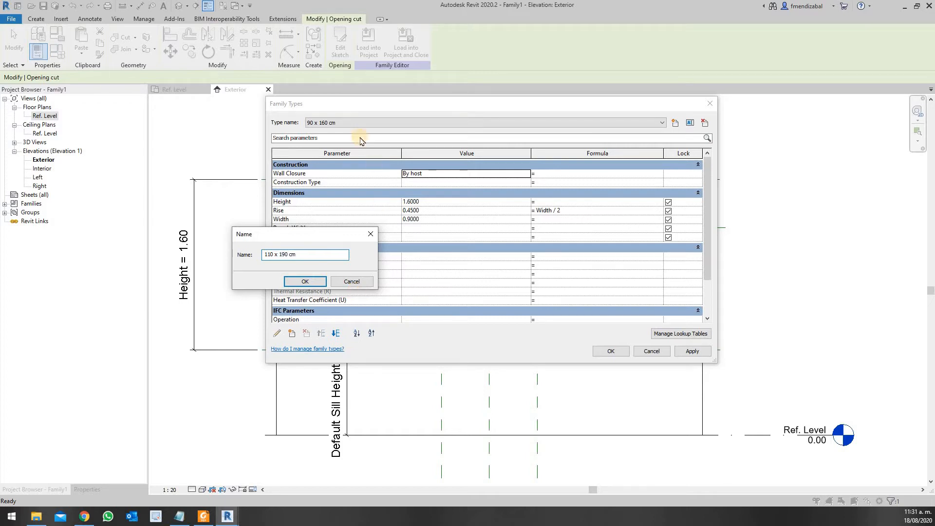
left_click(310, 282)
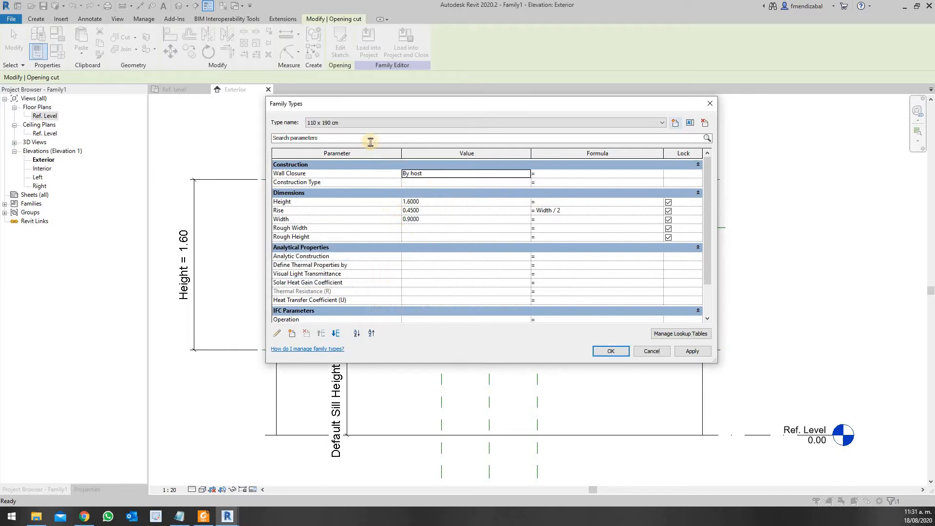
- Set the 110 x 190 cm type's Height to 1.9 and Width to 1.1, and apply them to the family
left_click(446, 199)
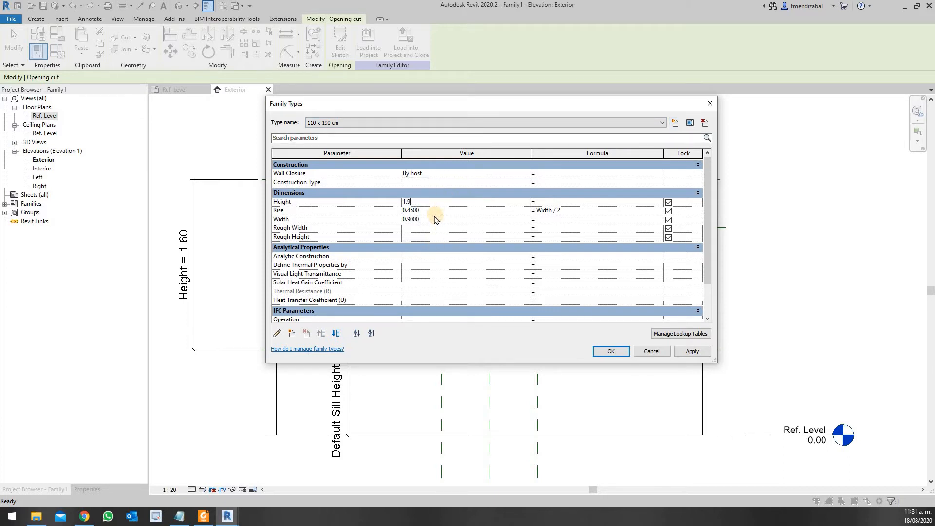
left_click(443, 220)
key("Tab")
left_click_drag(380, 103, 64, 62)
left_click(374, 302)
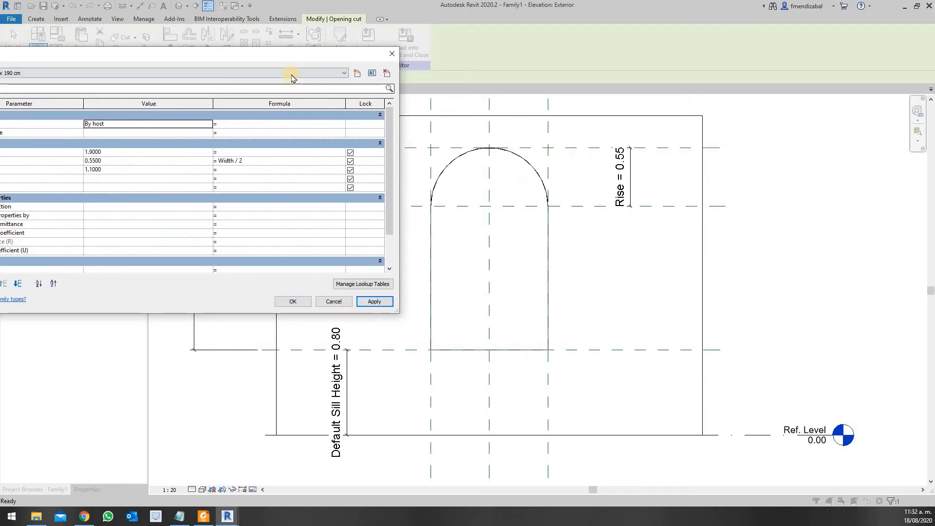
- Switch the family back to the 90 x 160 cm type and apply it
left_click(98, 73)
left_click(277, 93)
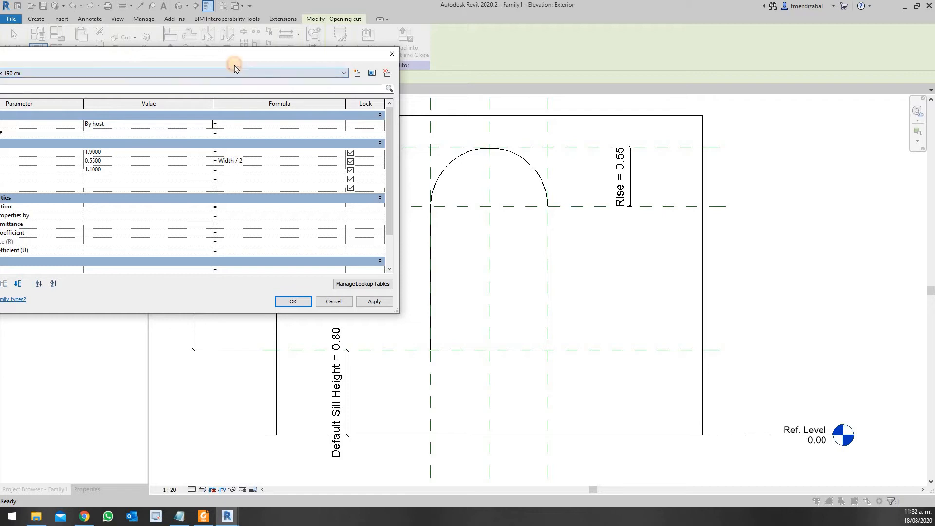
left_click_drag(238, 57, 379, 92)
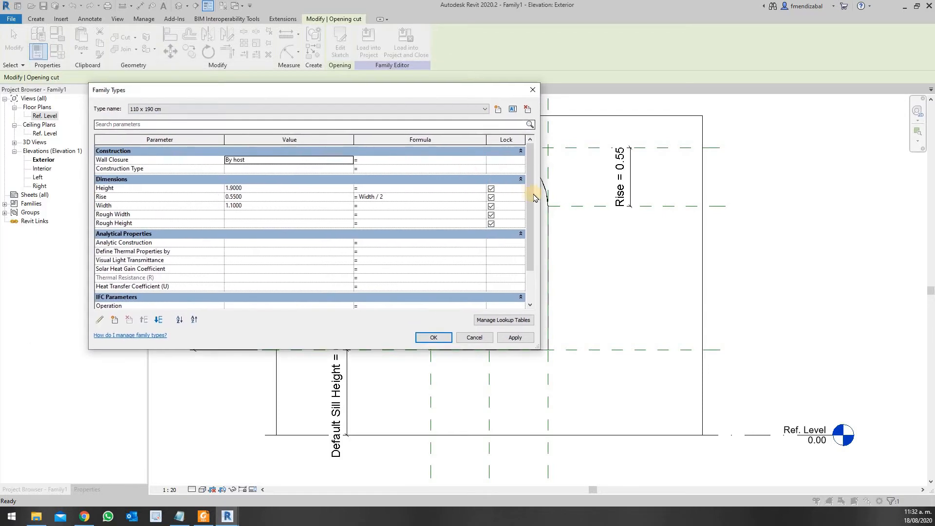
left_click_drag(541, 196, 411, 200)
left_click_drag(307, 92, 236, 119)
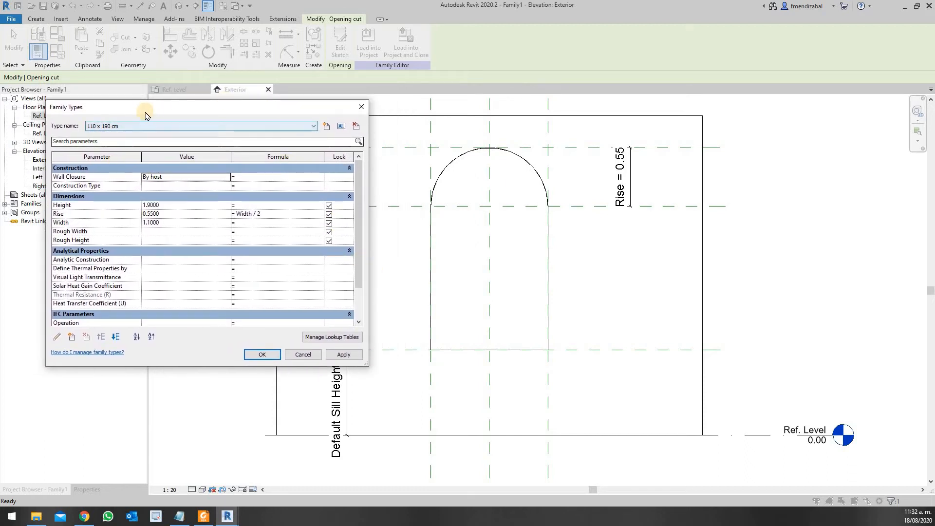
left_click(160, 128)
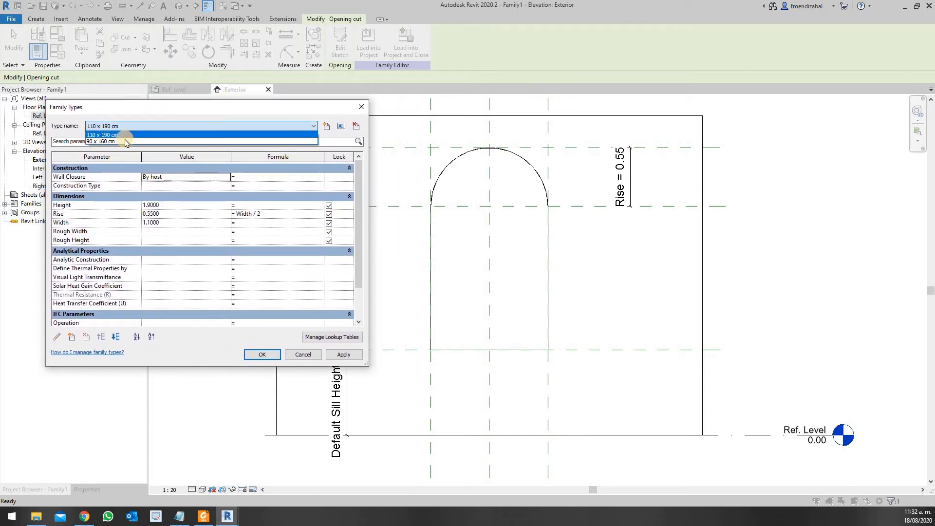
left_click(125, 142)
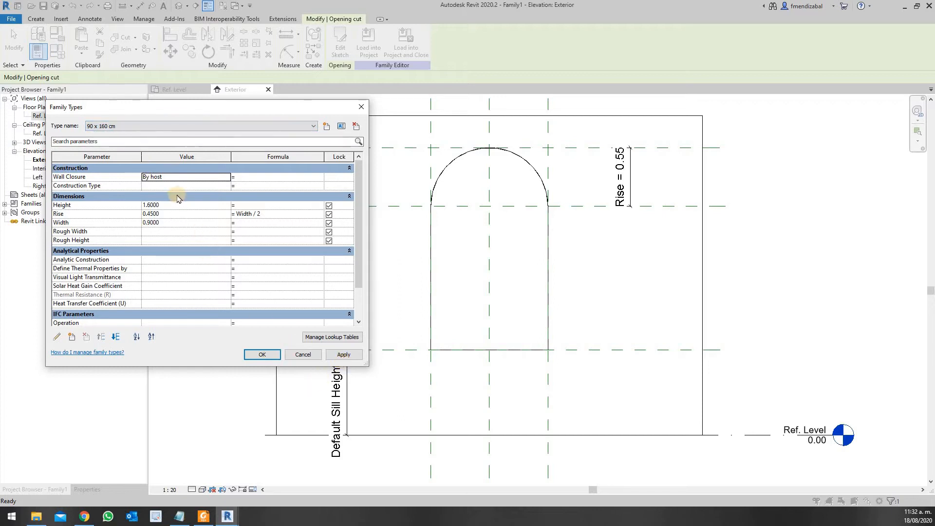
left_click(344, 355)
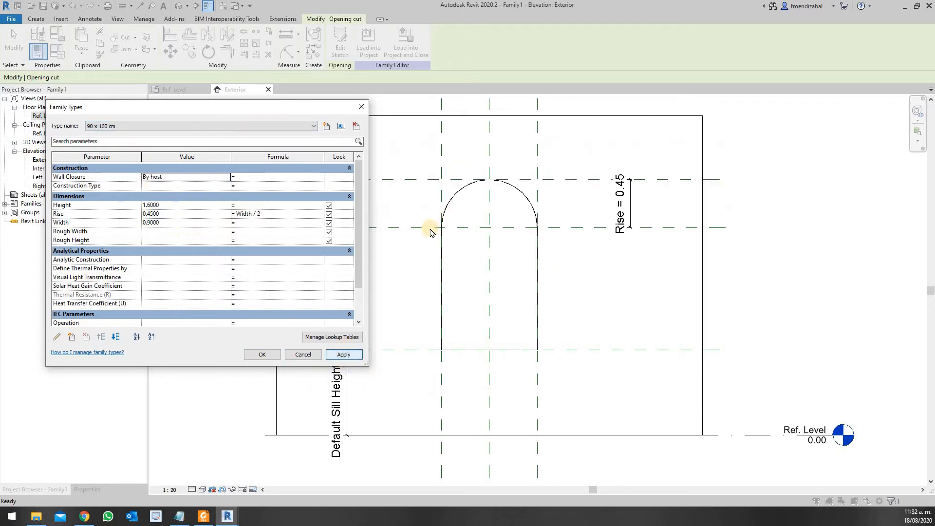
left_click(262, 355)
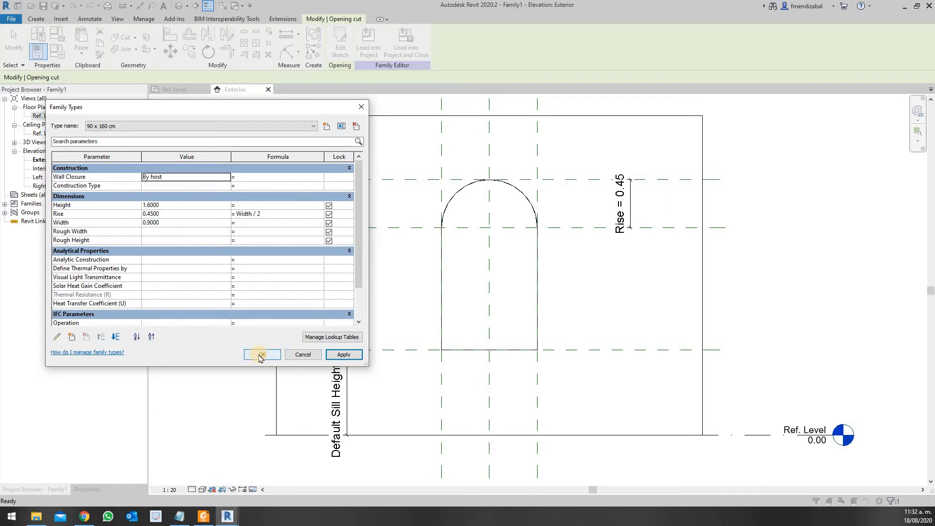
left_click(261, 355)
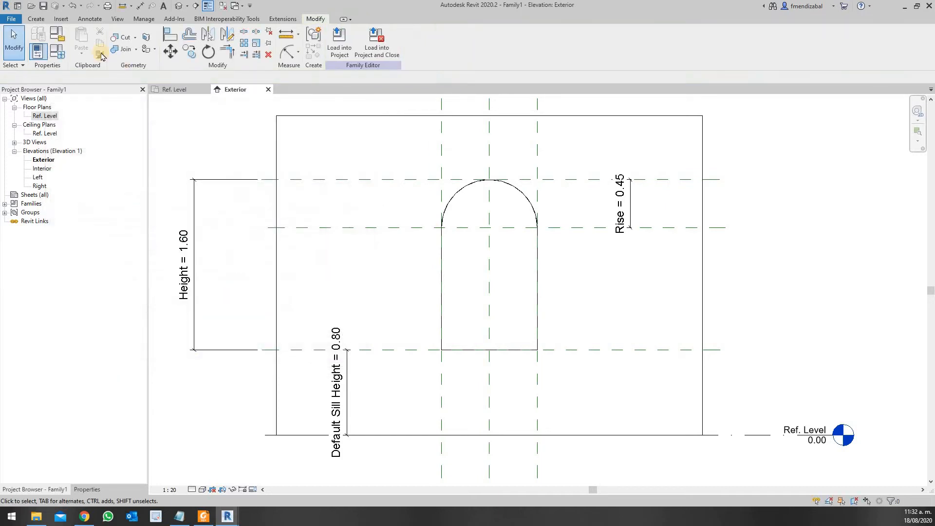
- Move the Default Sill Height parameter from the Other group to the Dimensions group in the family types
left_click(39, 51)
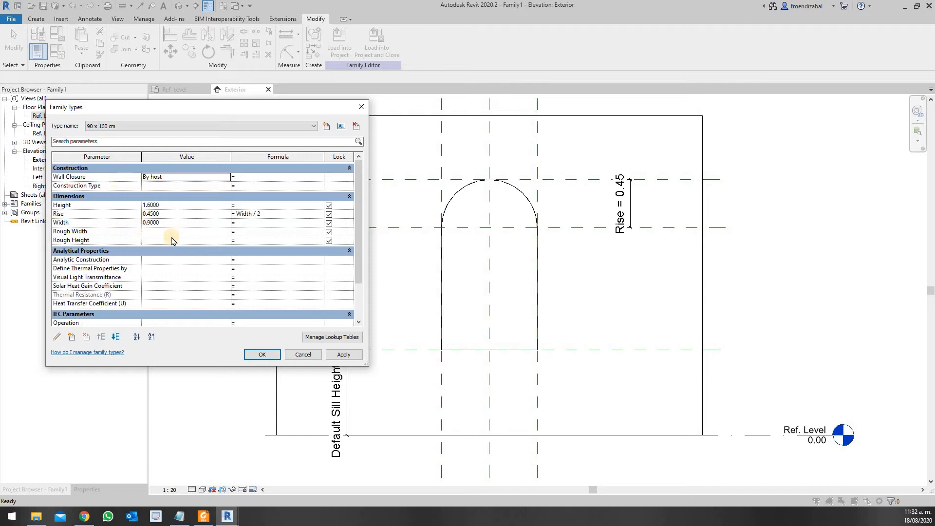
scroll(173, 241, "down", 2)
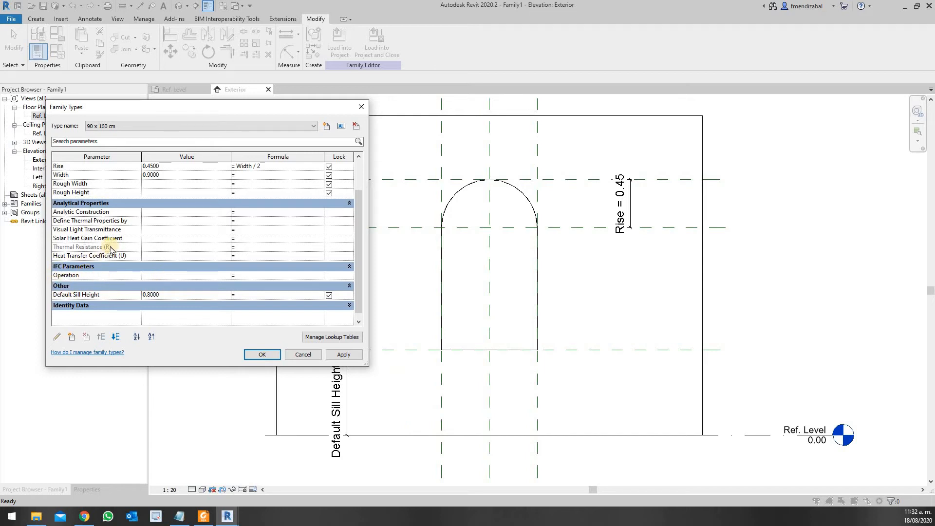
scroll(72, 200, "up", 2)
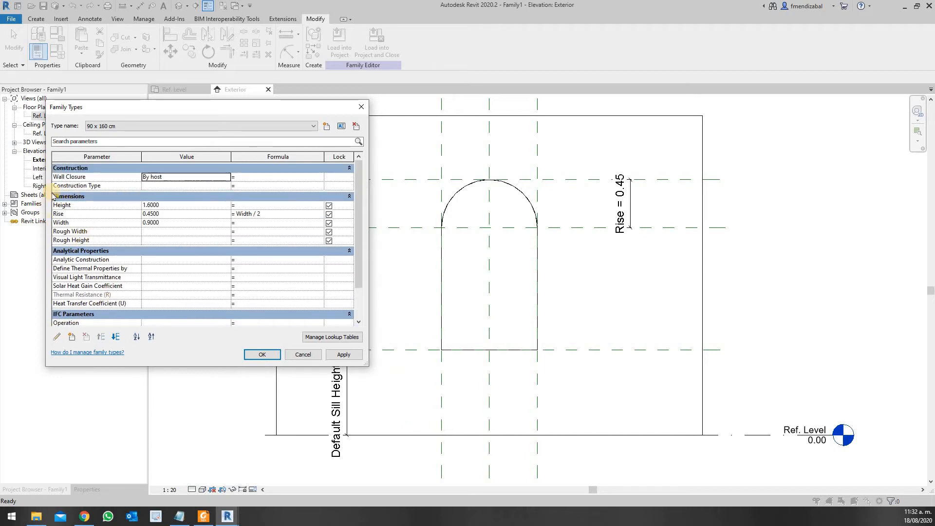
scroll(71, 211, "down", 2)
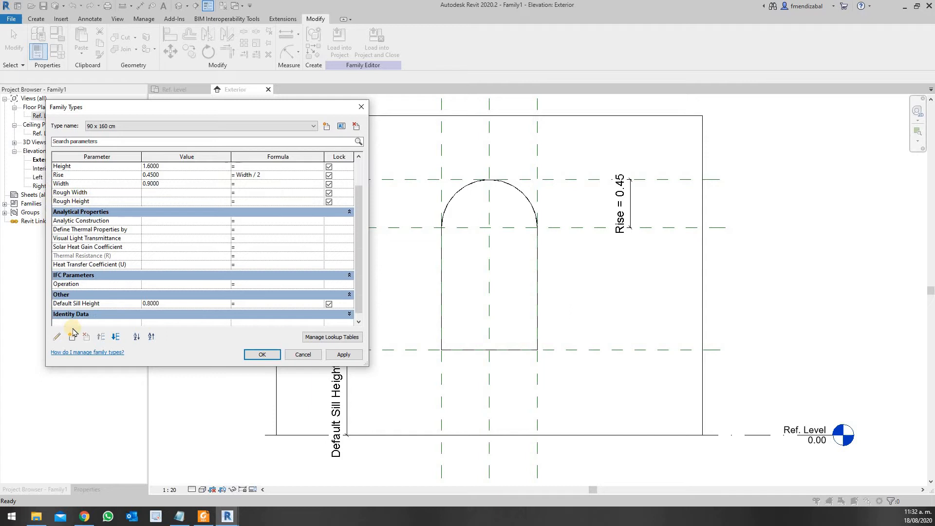
left_click(58, 303)
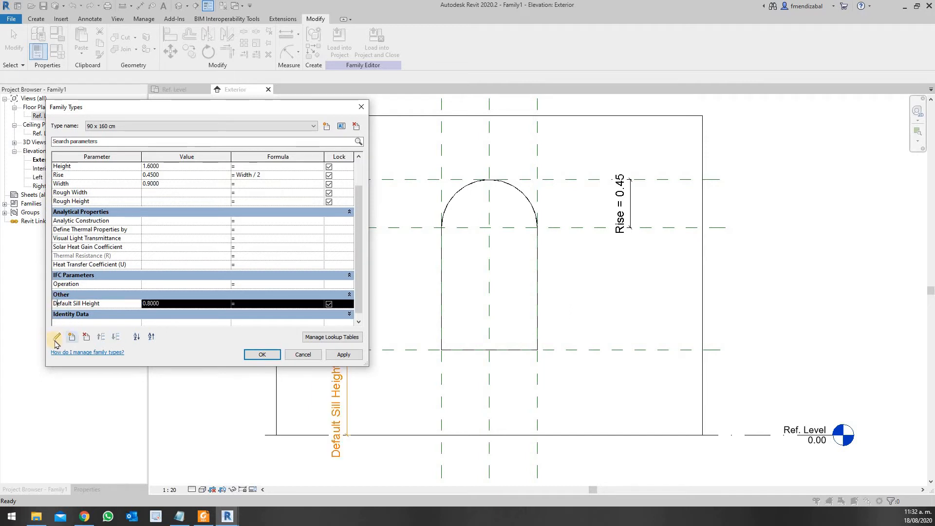
left_click(56, 337)
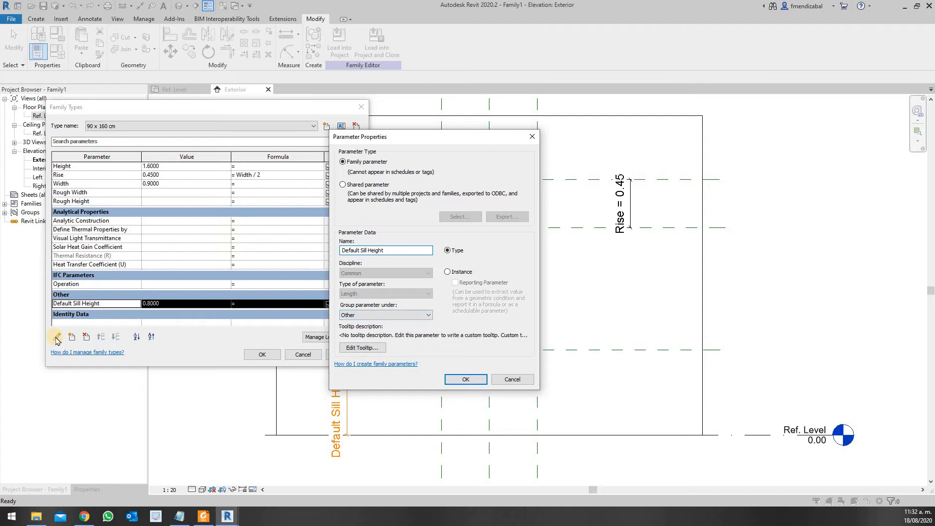
left_click(369, 316)
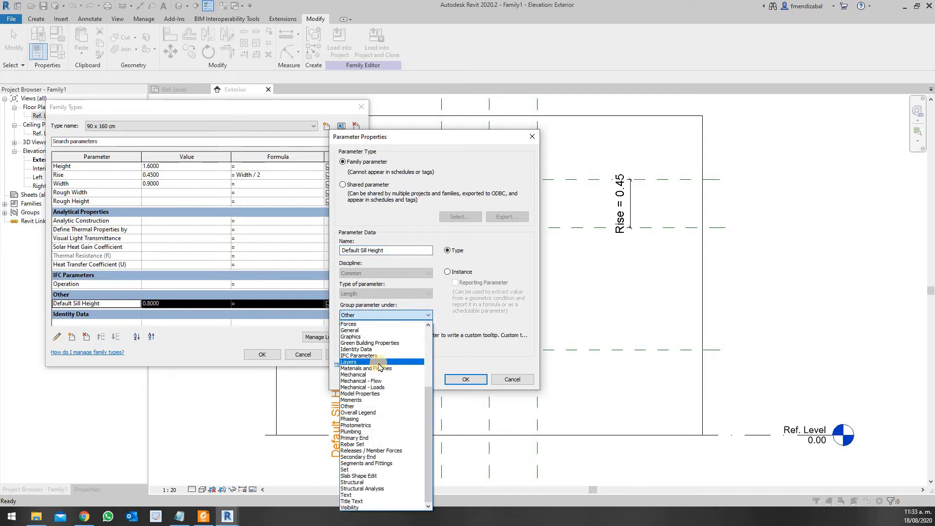
scroll(381, 367, "up", 4)
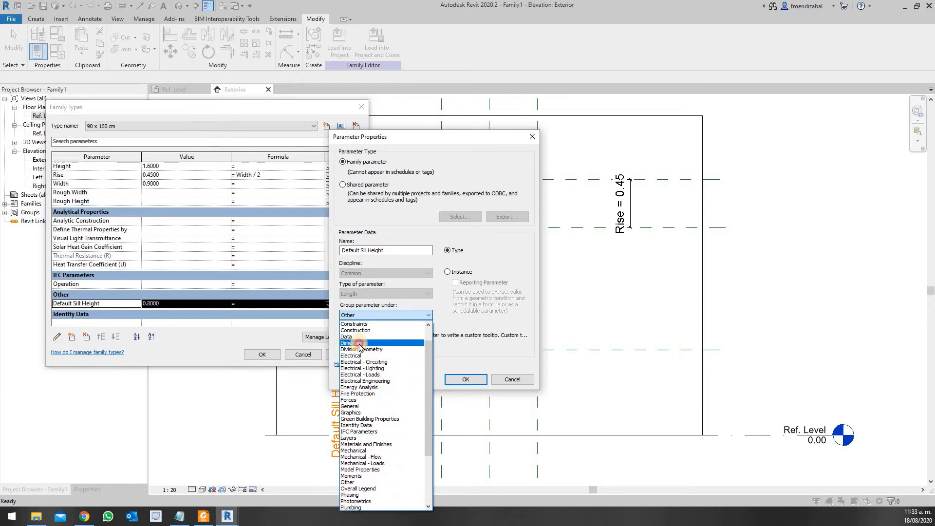
left_click(360, 344)
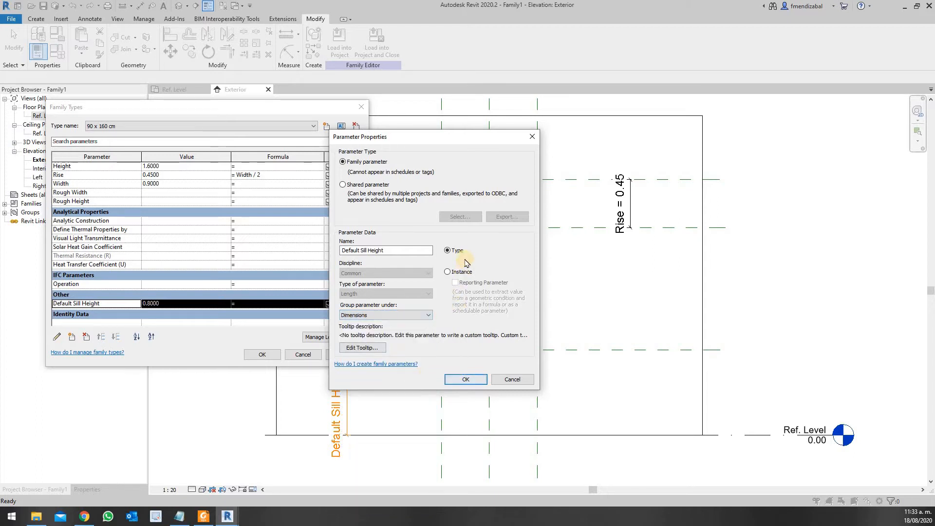
left_click(466, 379)
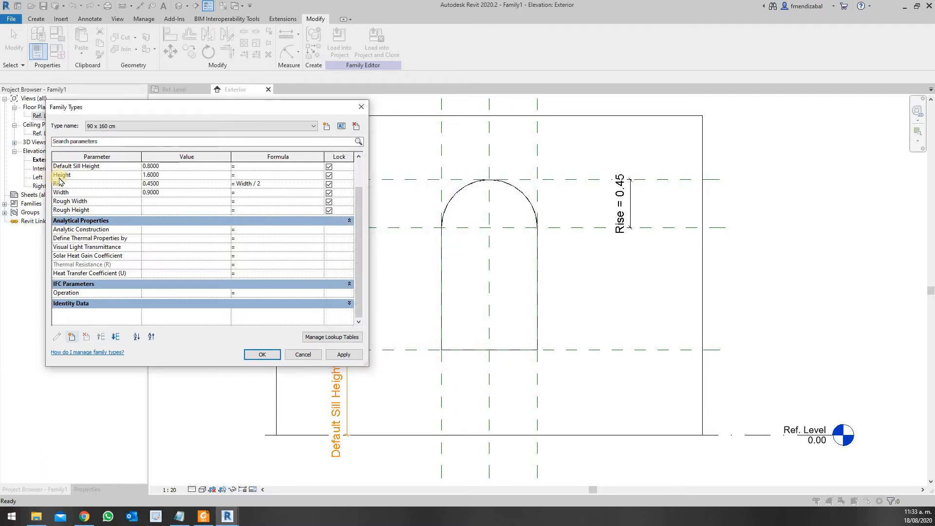
- Check the Width parameter's properties, cancel without editing them, and accept the family types settings
left_click(59, 192)
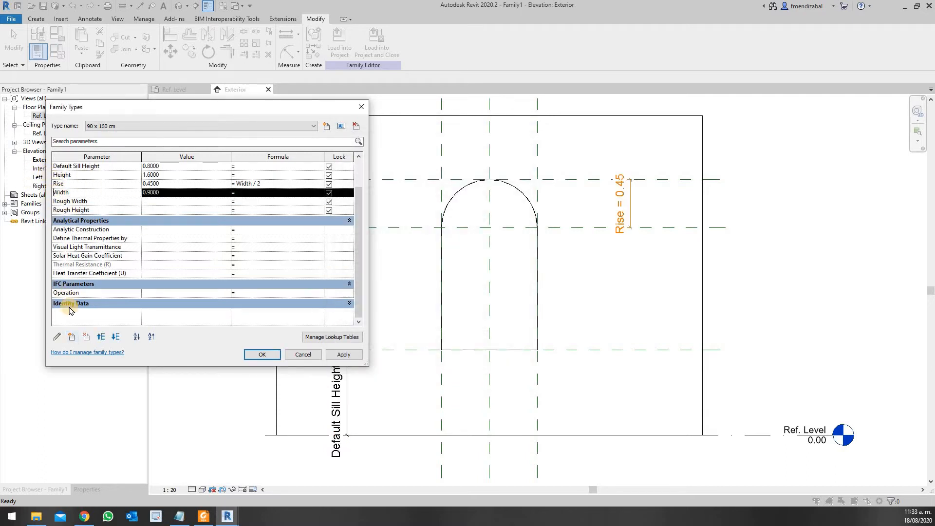
left_click(57, 337)
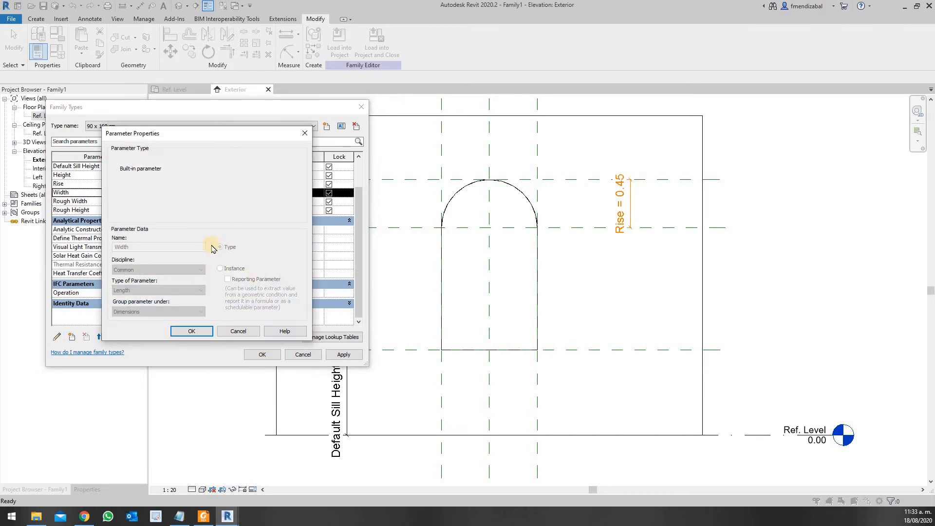
left_click(238, 331)
left_click(164, 247)
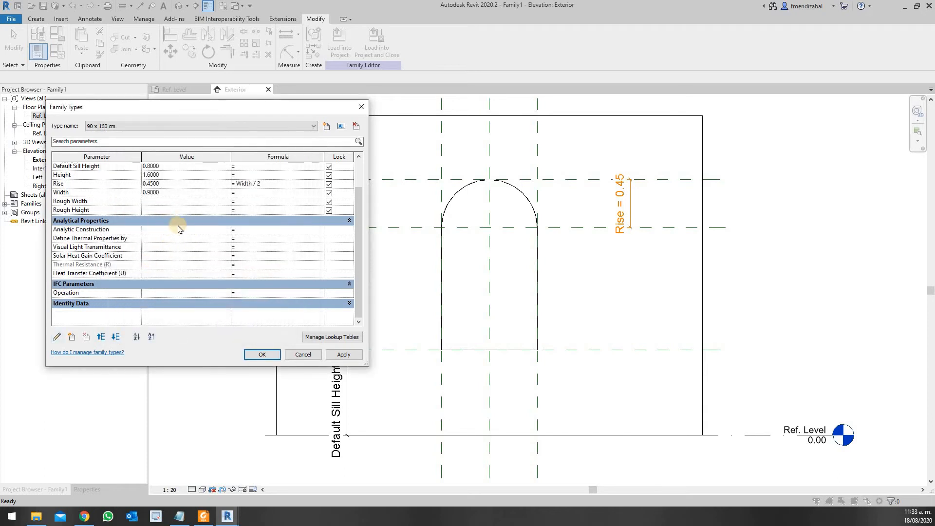
scroll(179, 229, "up", 2)
scroll(148, 242, "down", 2)
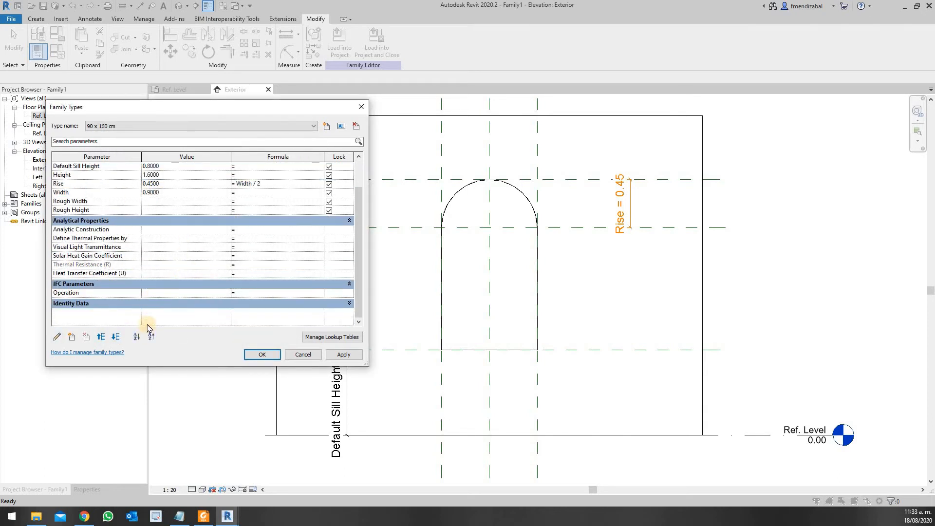
scroll(138, 209, "up", 2)
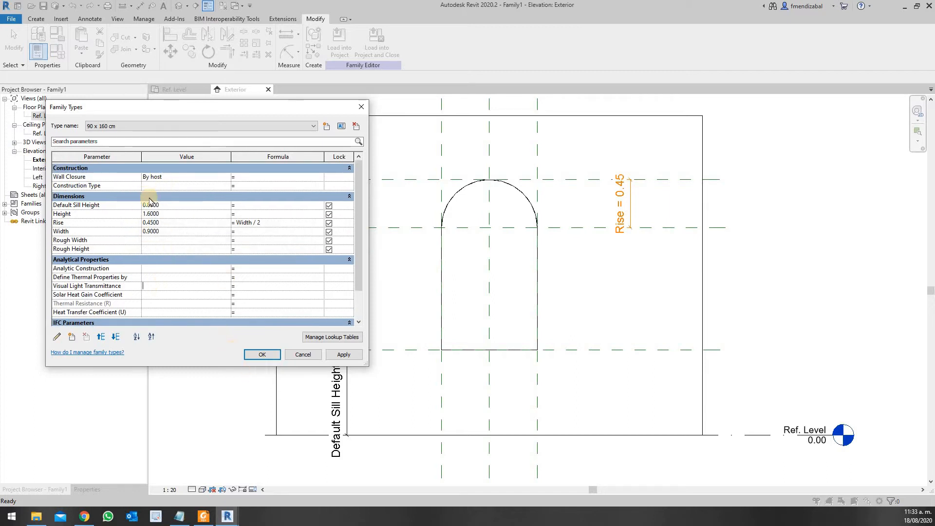
left_click(258, 354)
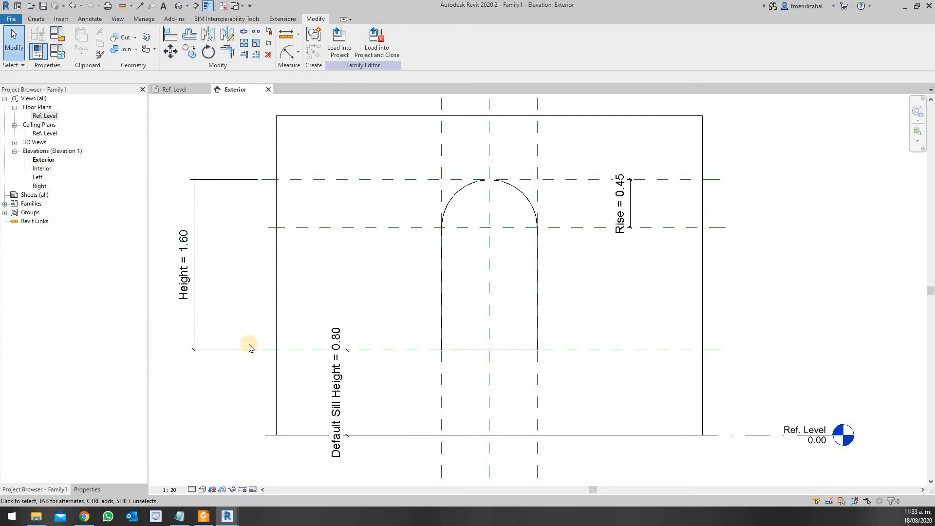
- Preview the exterior elevation in the Shaded visual style and return it to Hidden Line
left_click(202, 488)
left_click(220, 450)
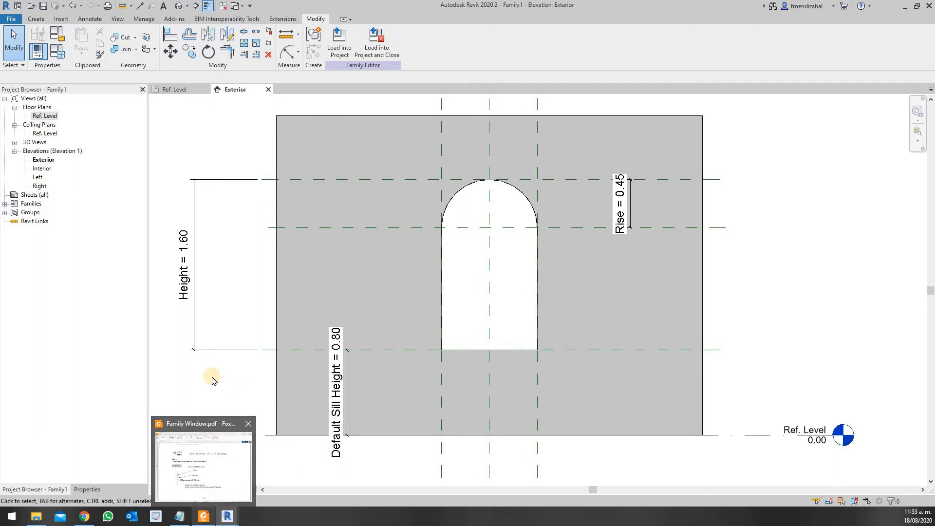
left_click(202, 489)
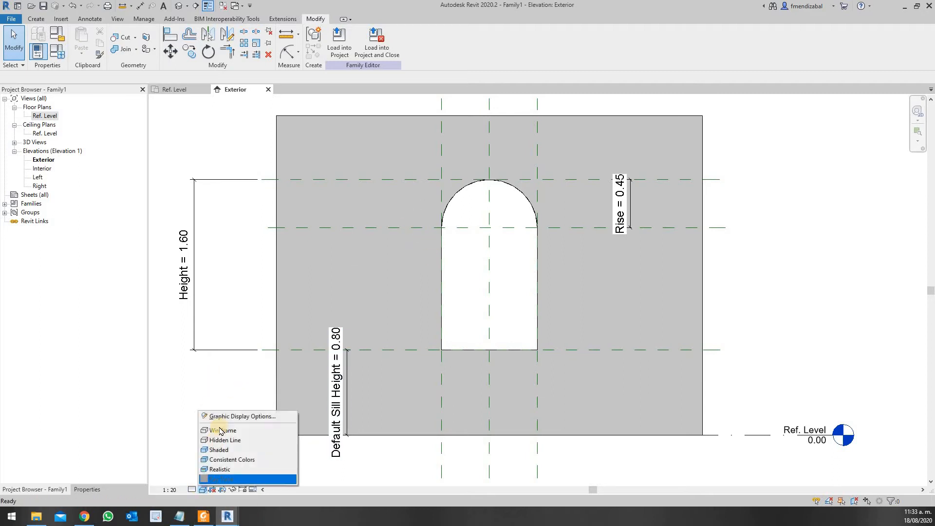
left_click(231, 439)
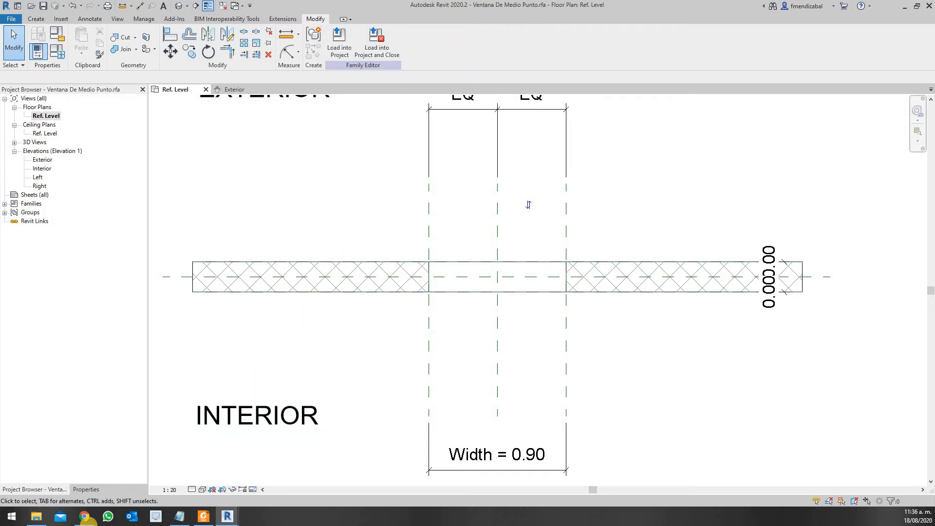
- Set the view scale of the Ref. Level floor plan to 1:10
left_click(168, 490)
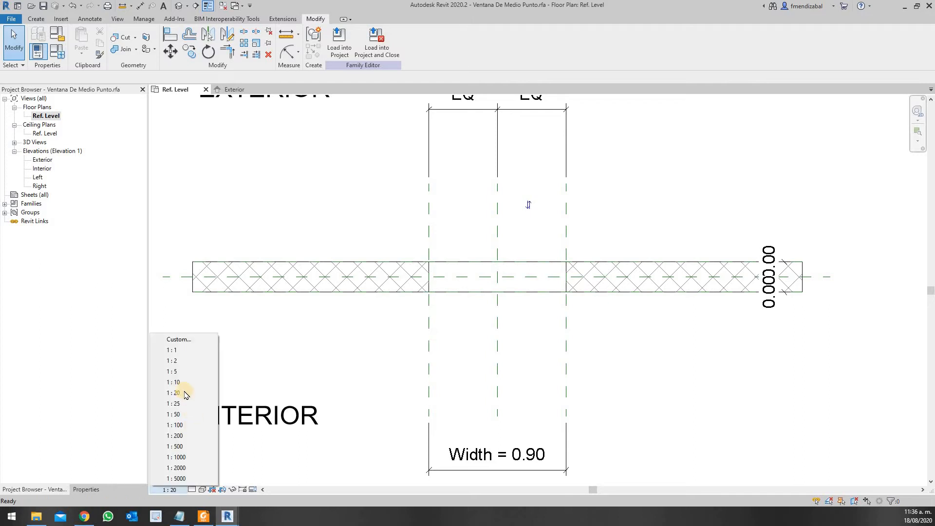
left_click(178, 383)
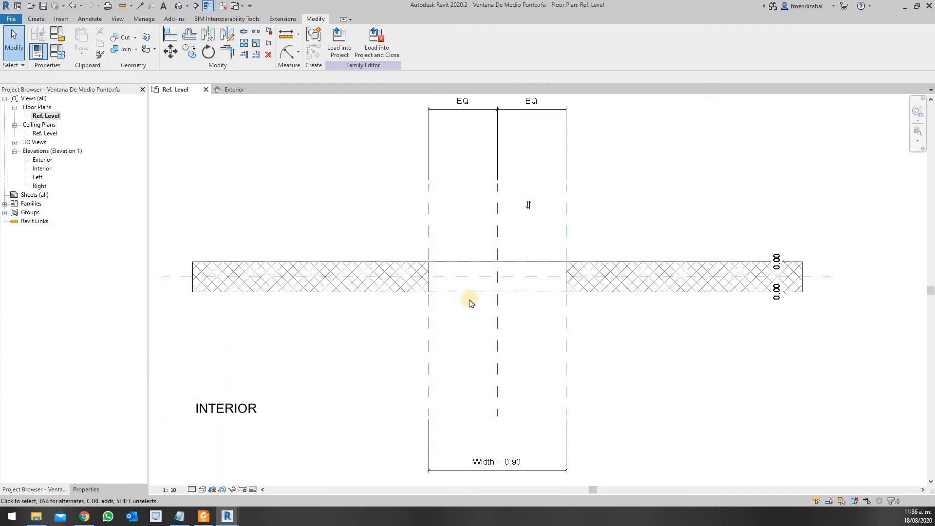
scroll(469, 303, "down", 1)
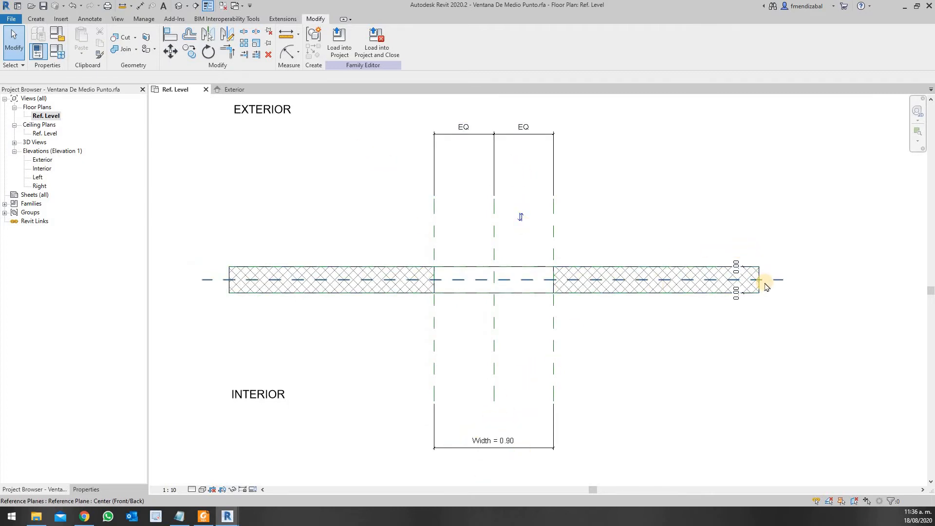
scroll(768, 277, "up", 1)
scroll(741, 279, "down", 1)
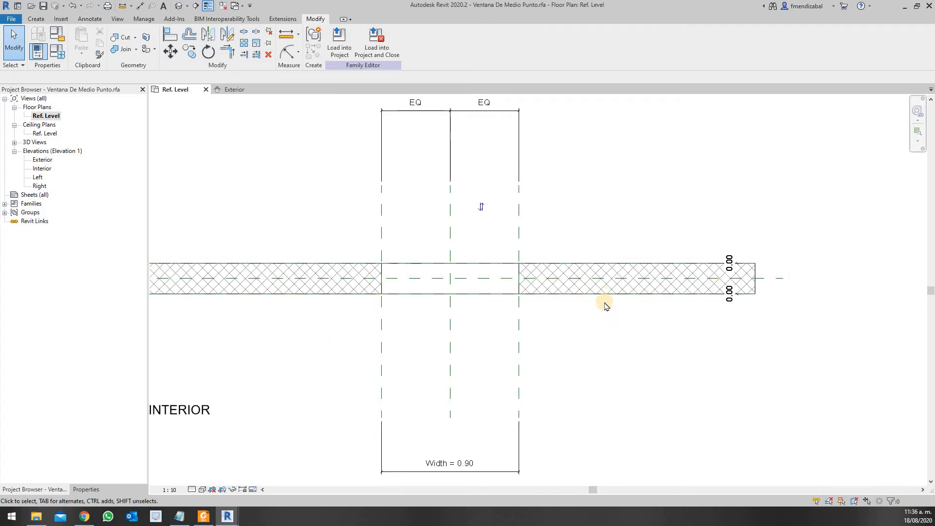
- Measure across the wall thickness from the interior face towards the exterior face within the window opening
scroll(659, 307, "up", 1)
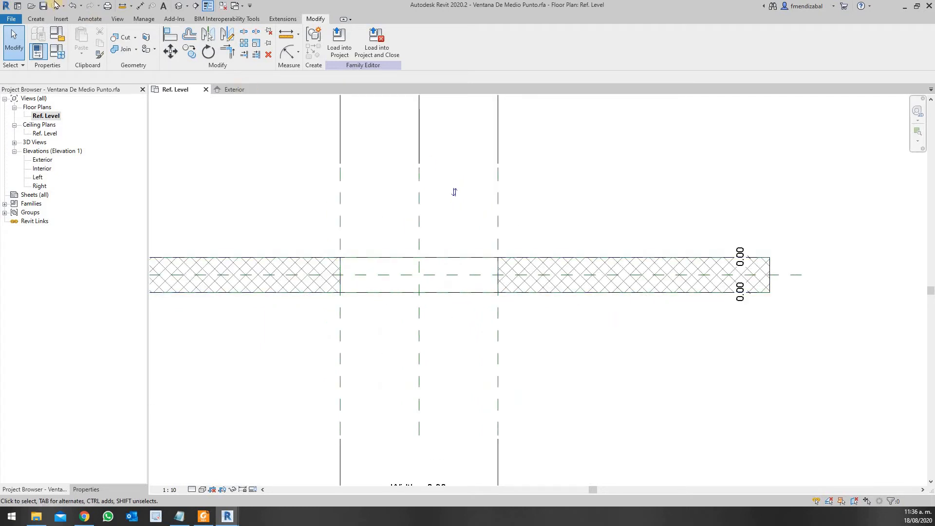
left_click(122, 7)
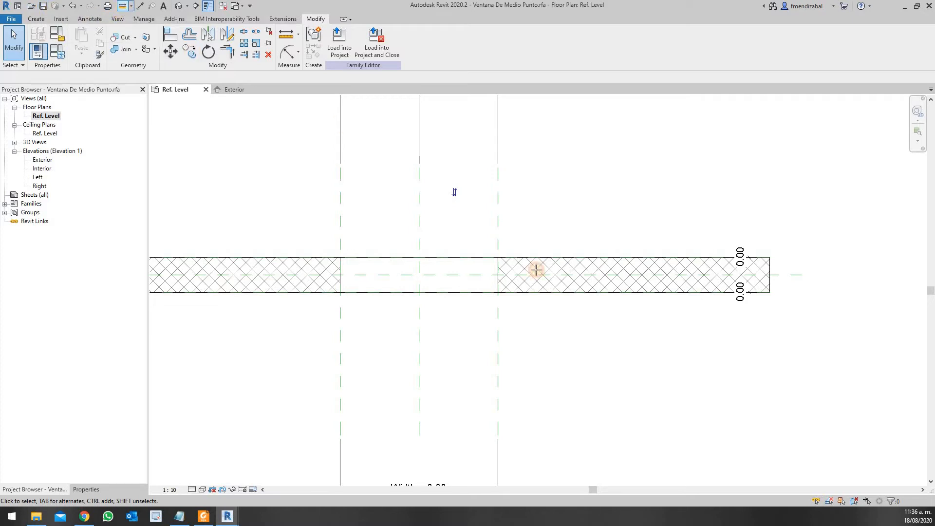
left_click(470, 293)
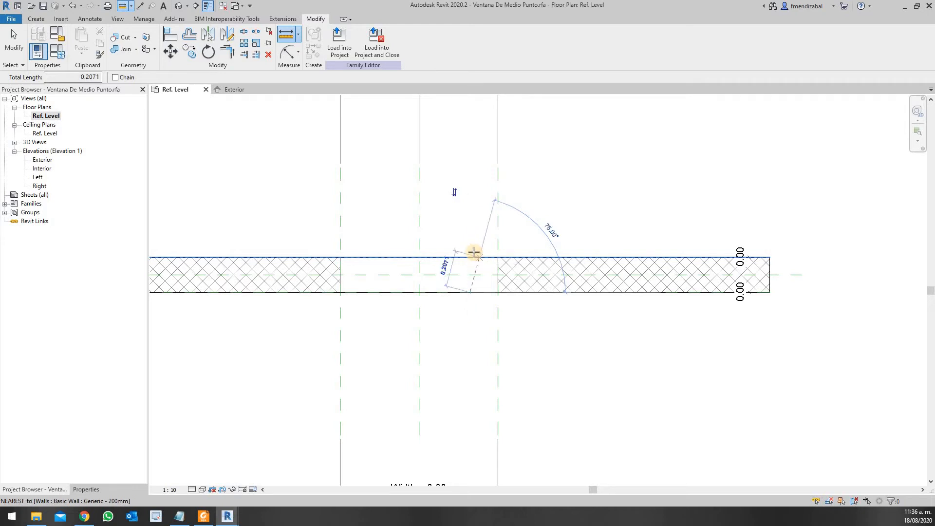
key("Escape")
key("Escape")
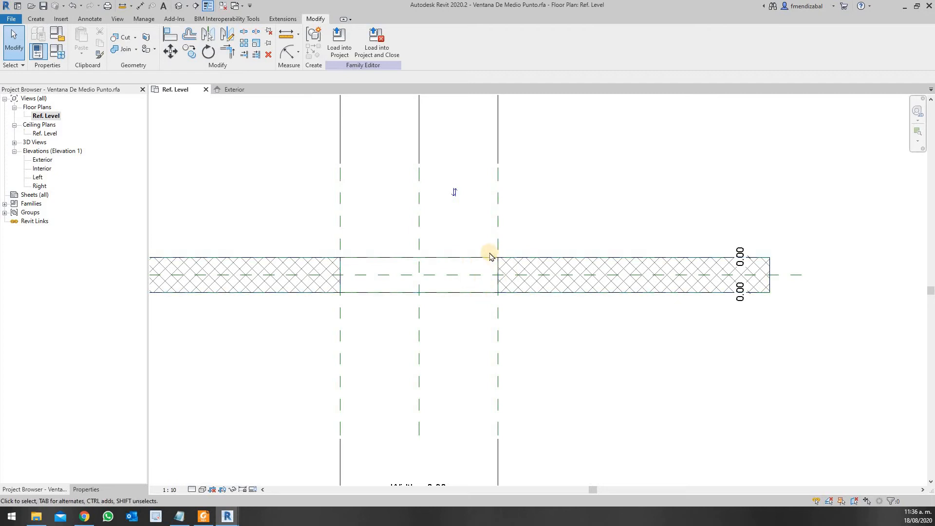
- Measure from the opening's exterior corner along the wall face, outward from the wall, and back past the opening's edge
scroll(492, 258, "up", 5)
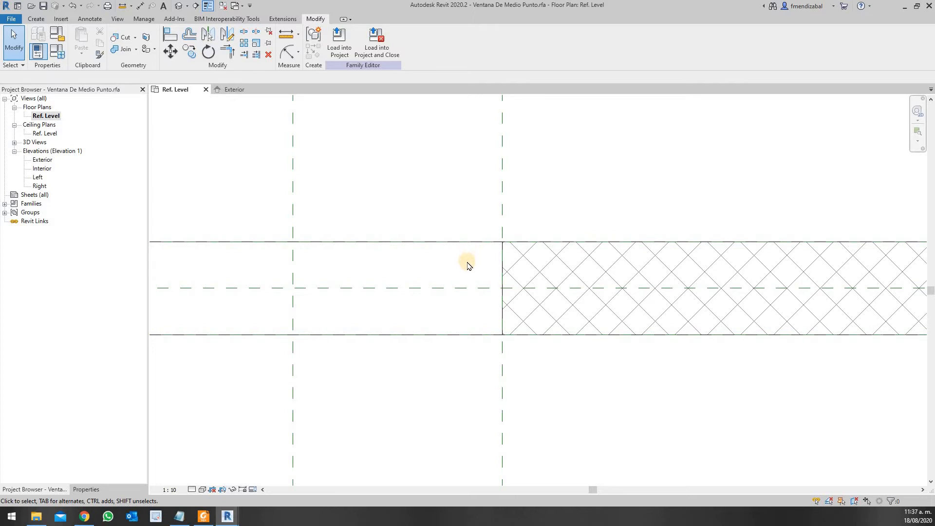
left_click(122, 7)
left_click(503, 241)
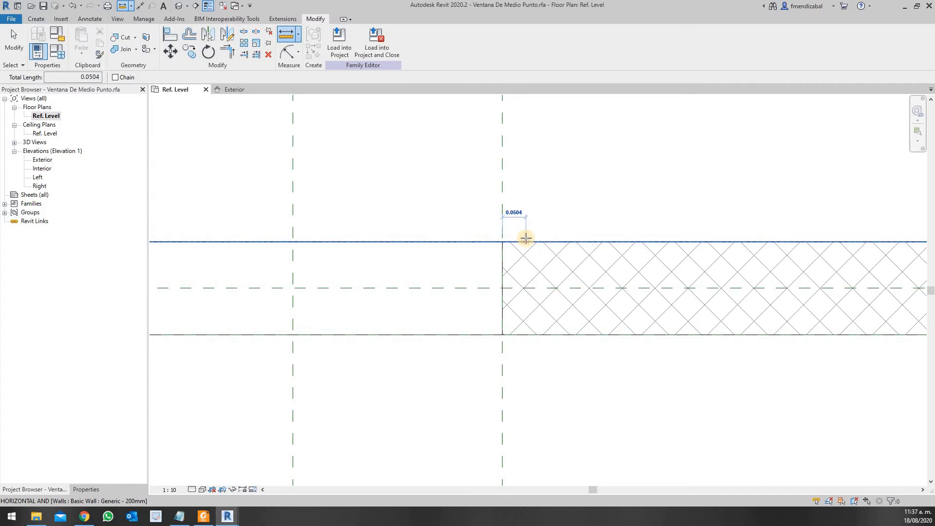
left_click(525, 242)
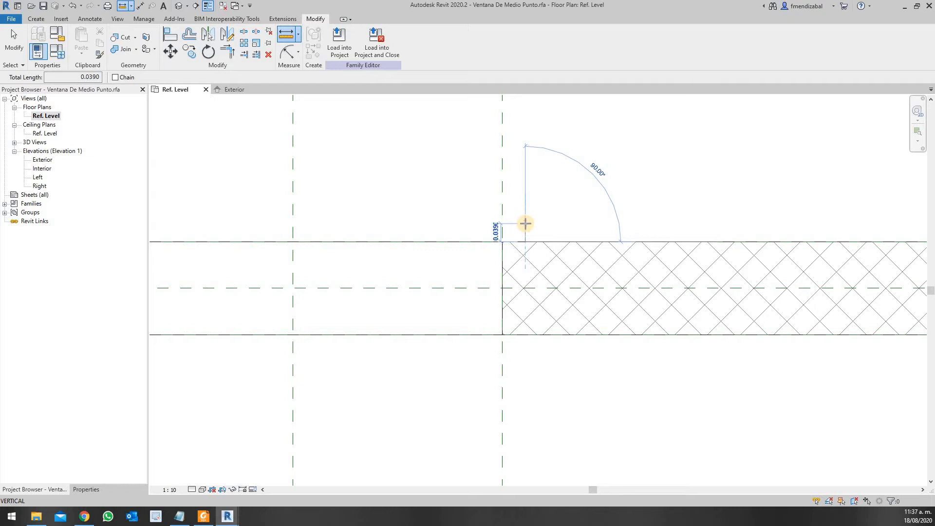
left_click(525, 223)
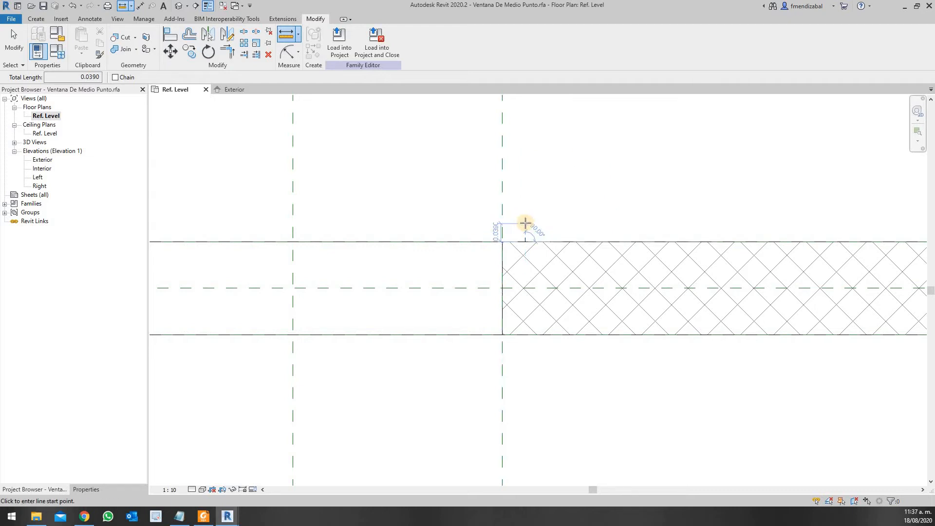
left_click(525, 223)
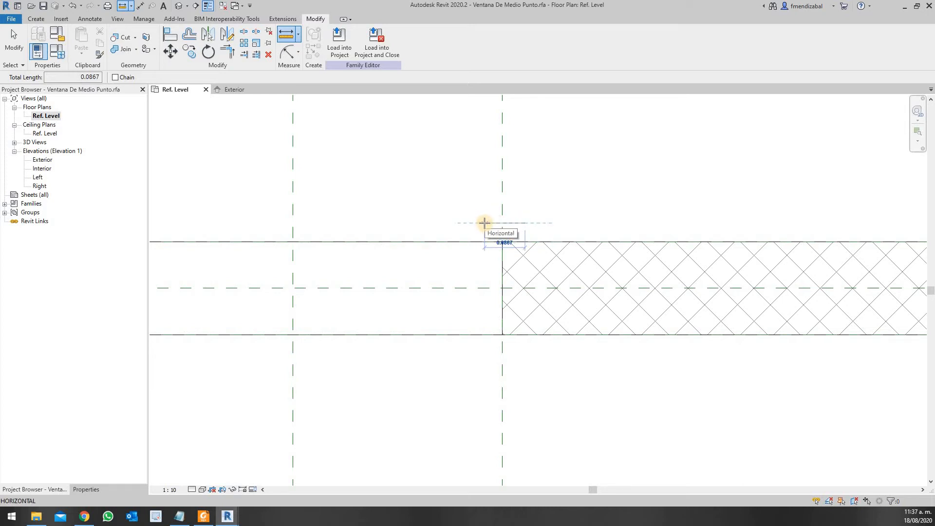
key("Escape")
key("Escape")
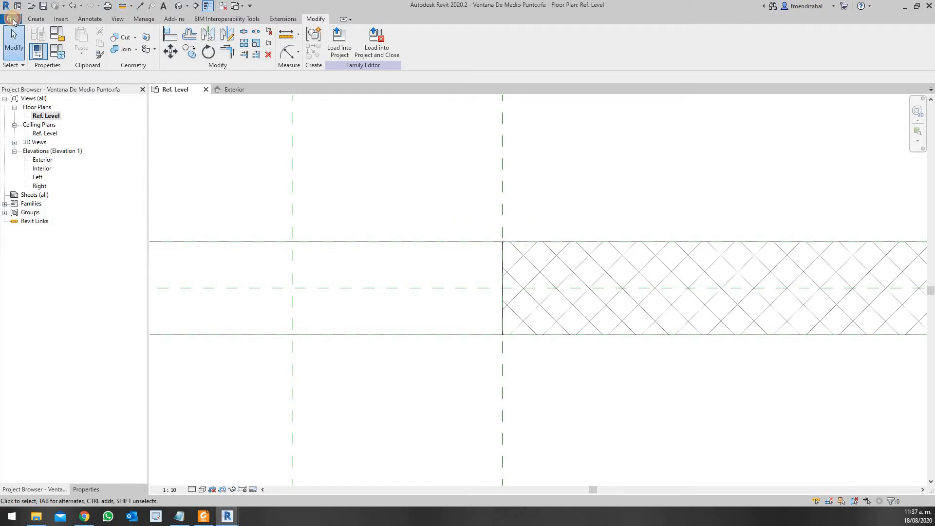
- Create a new family from the Metric Profile.rft template
left_click(12, 19)
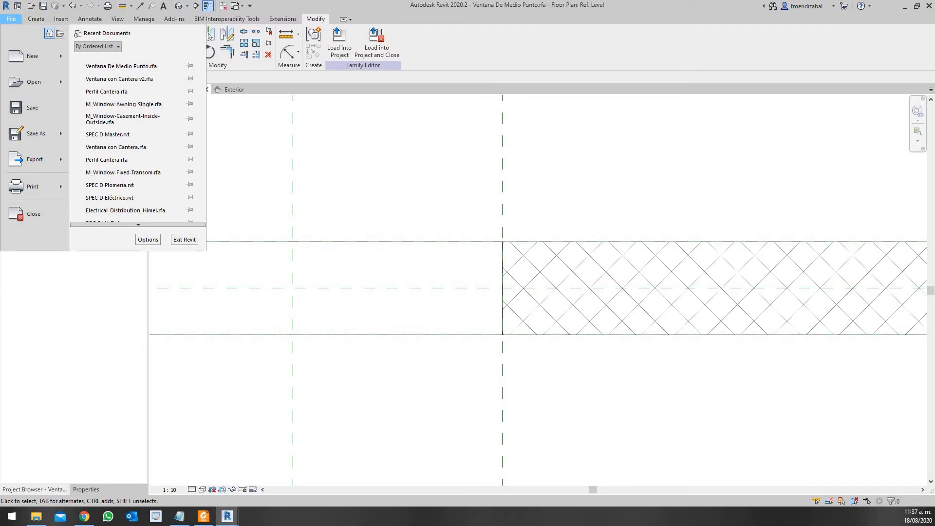
left_click(31, 57)
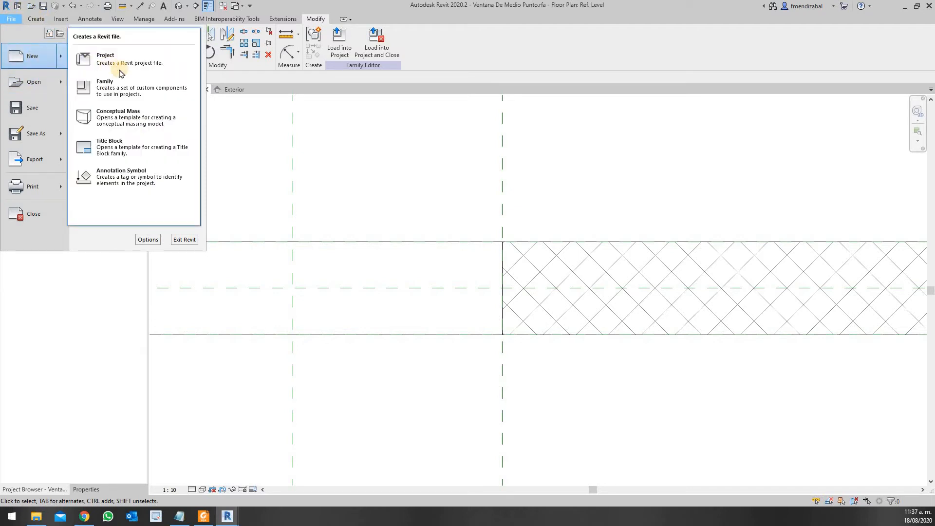
left_click(121, 83)
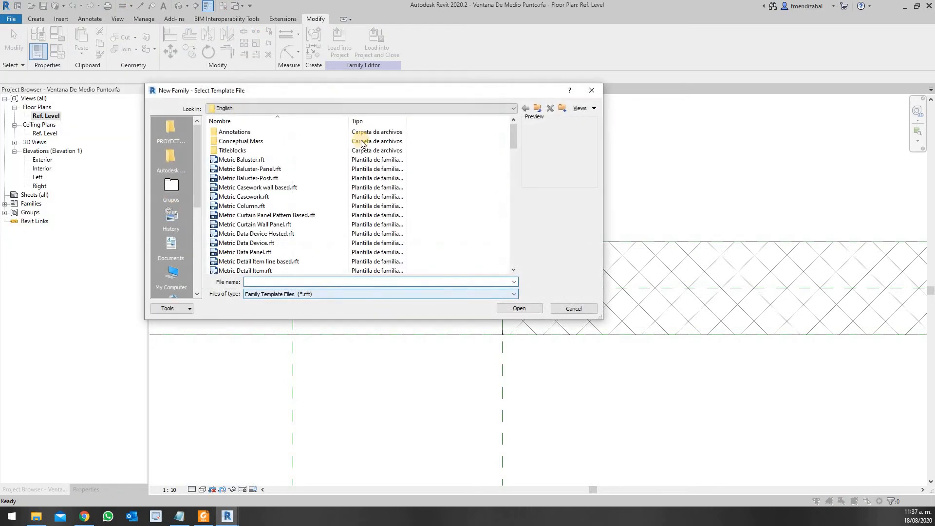
scroll(283, 219, "down", 5)
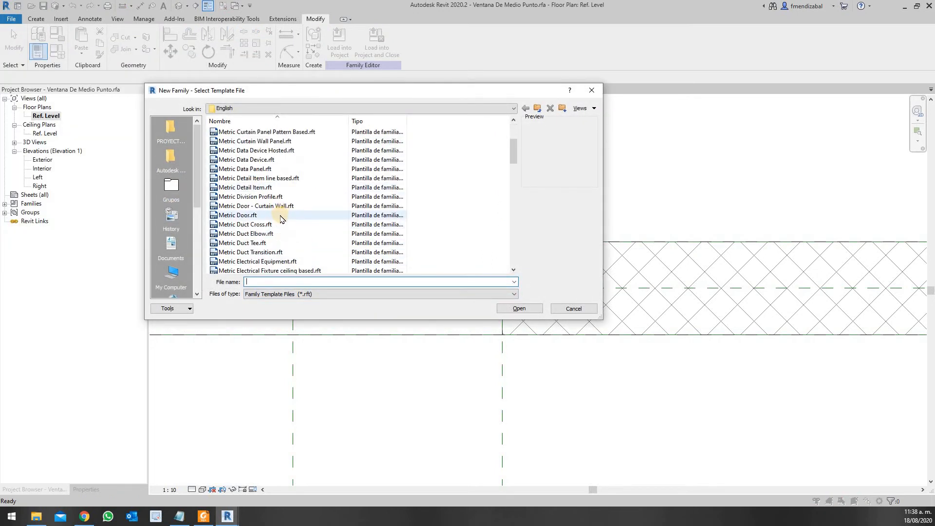
scroll(283, 218, "down", 1)
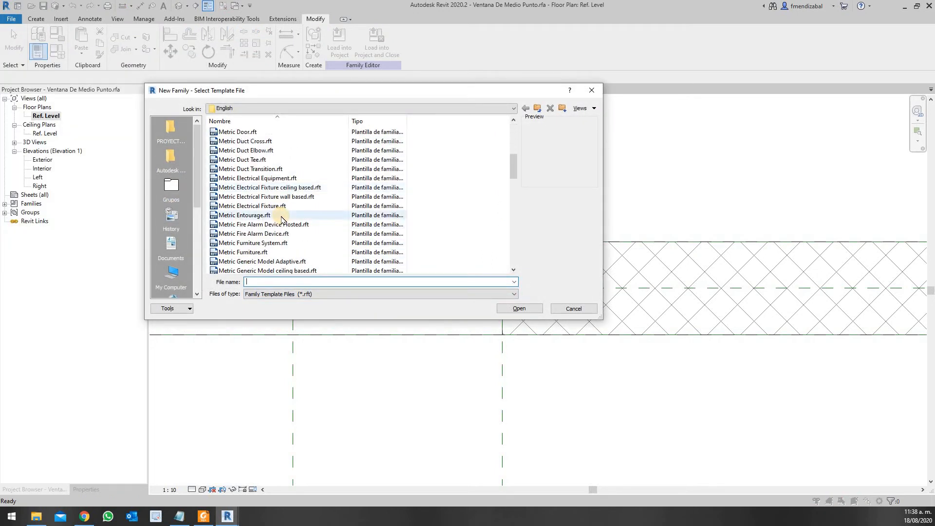
scroll(283, 218, "down", 5)
scroll(284, 218, "down", 4)
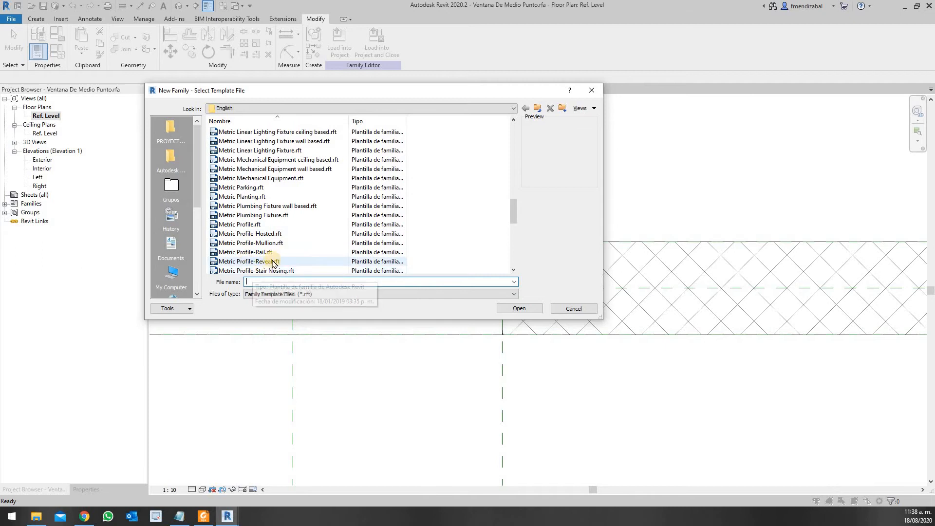
left_click(241, 225)
left_click(511, 309)
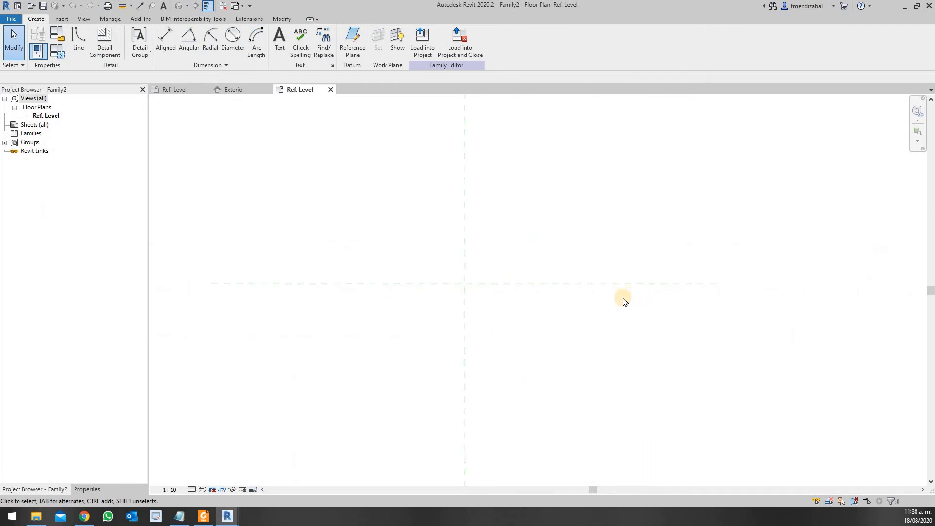
- Set the profile family's length units to metres with two decimal places
key("u")
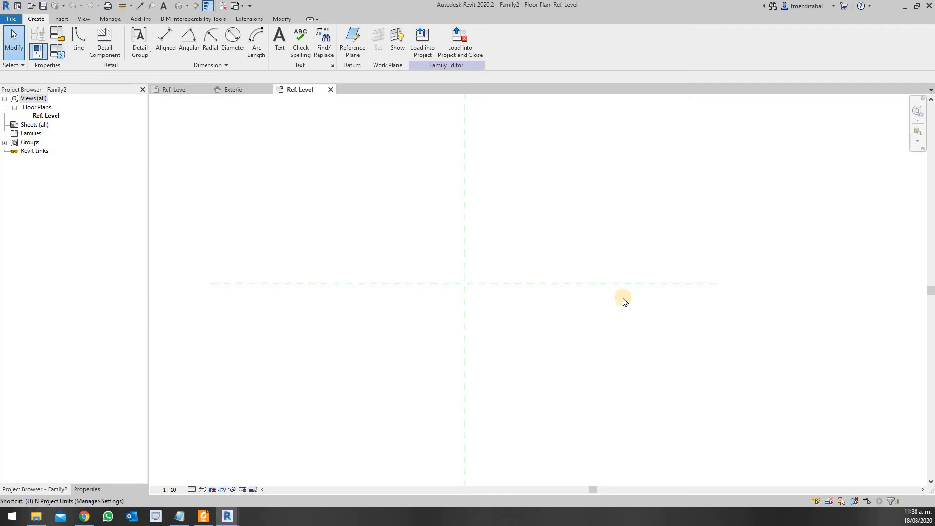
key("n")
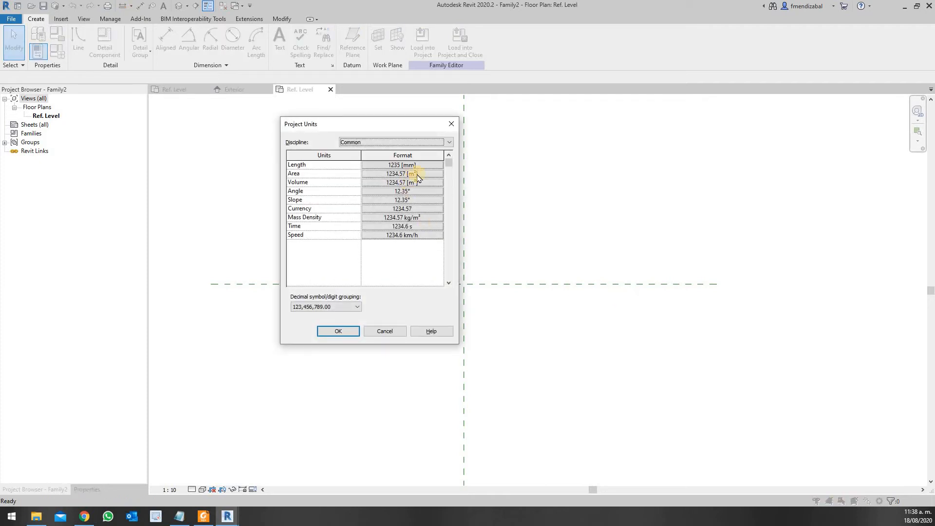
left_click(430, 166)
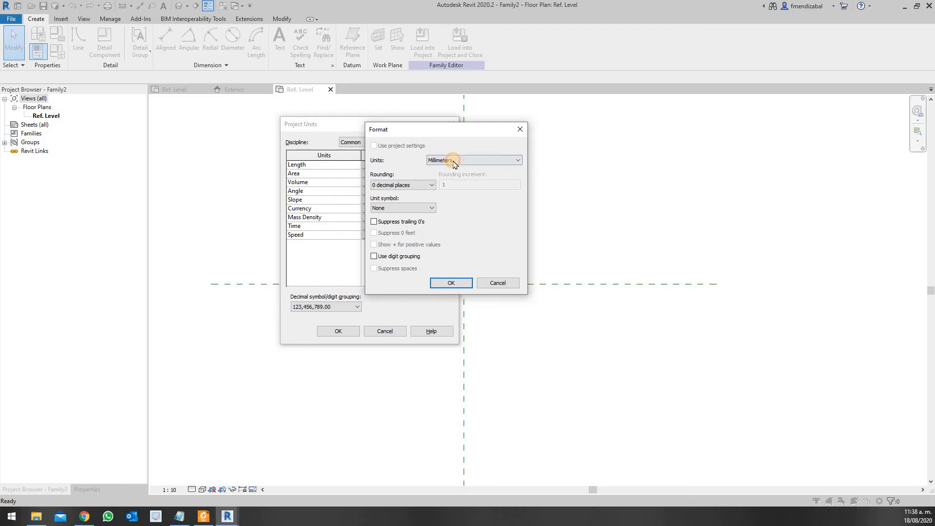
left_click(454, 162)
left_click(448, 195)
left_click(400, 187)
left_click(458, 288)
left_click(458, 286)
left_click(354, 331)
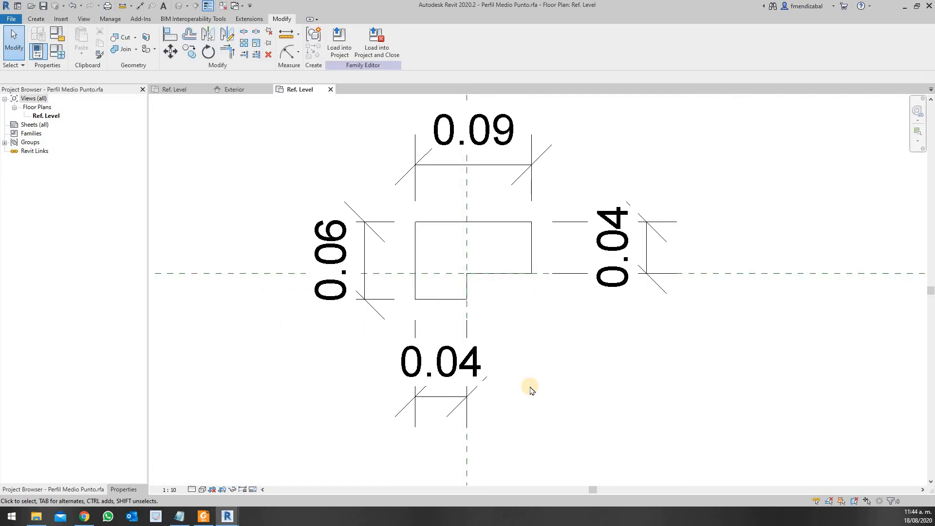
- Select the connected outline of the L-shaped profile to check it, and clear the selection
key("Tab")
left_click(440, 299)
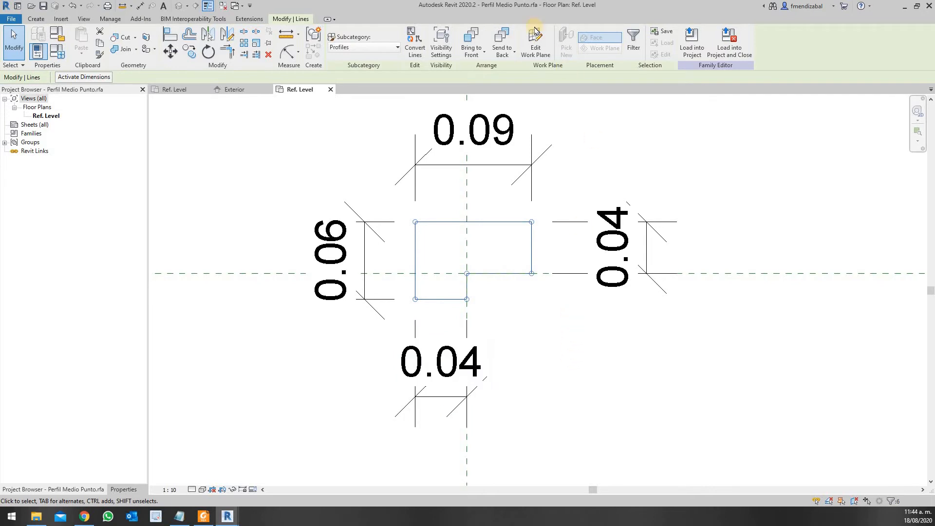
left_click(535, 359)
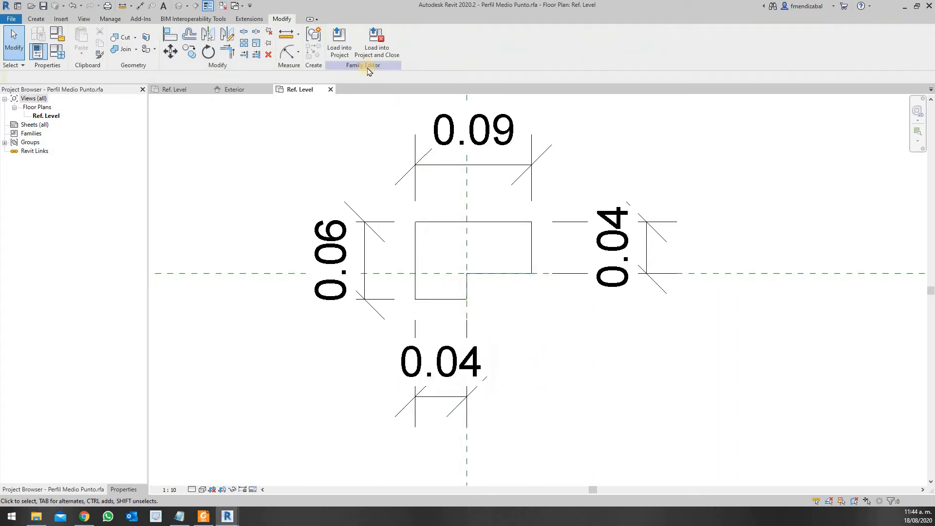
- Load the Perfil Medio Punto profile into the window family, check it among the loaded profiles, and close the profile file
left_click(338, 39)
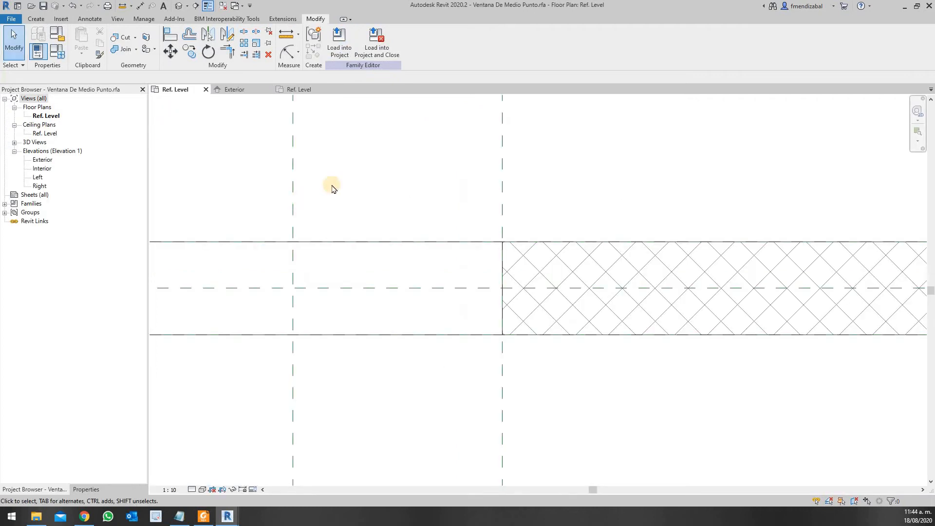
left_click(4, 204)
left_click(13, 222)
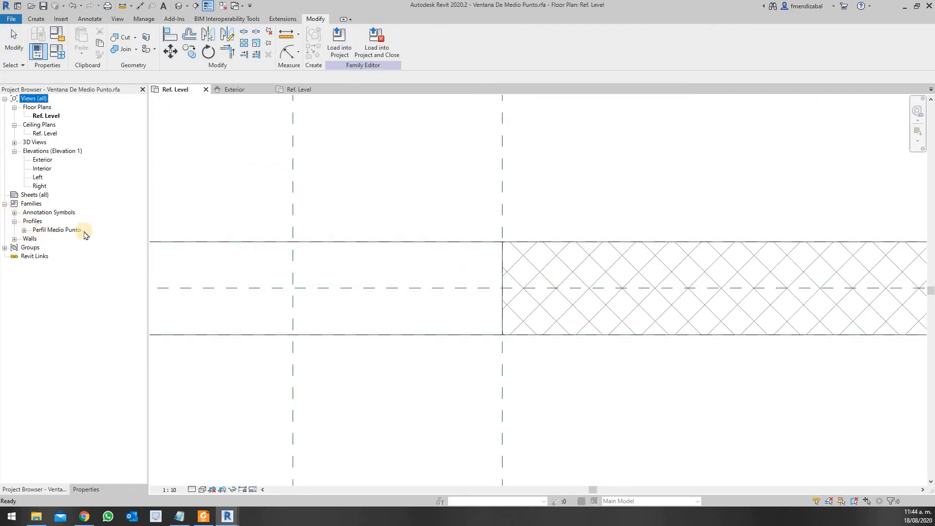
left_click(323, 91)
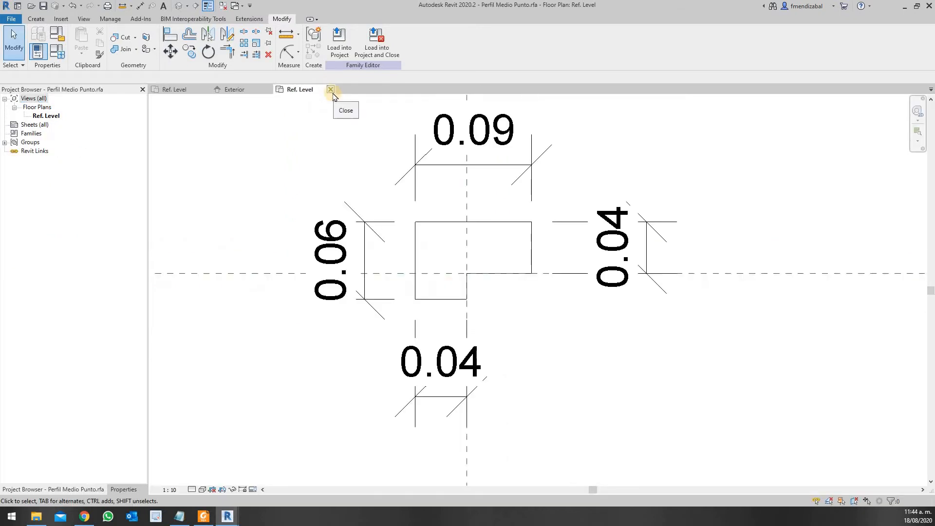
left_click(331, 90)
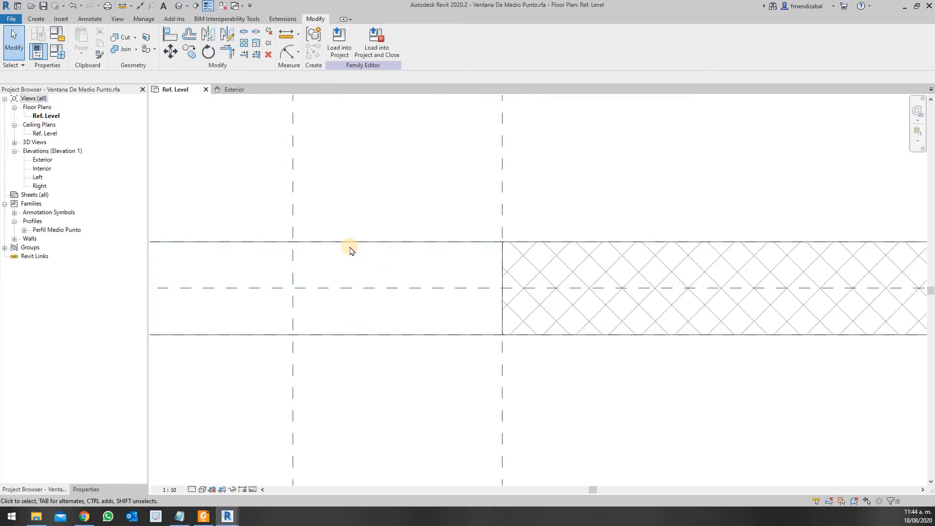
- Start a sweep with its work plane picked on the wall's exterior face, and open the Exterior elevation for sketching
scroll(331, 243, "down", 4)
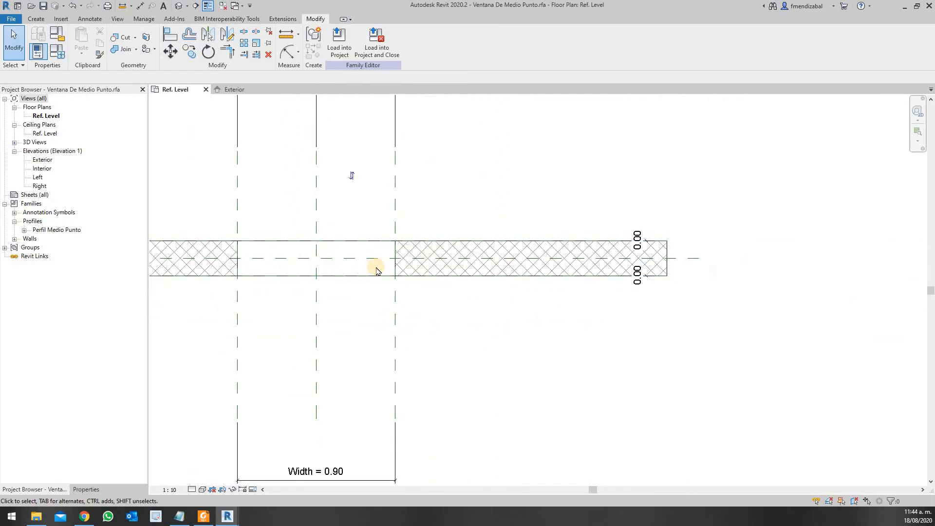
scroll(385, 244, "up", 2)
key("Escape")
scroll(387, 239, "up", 2)
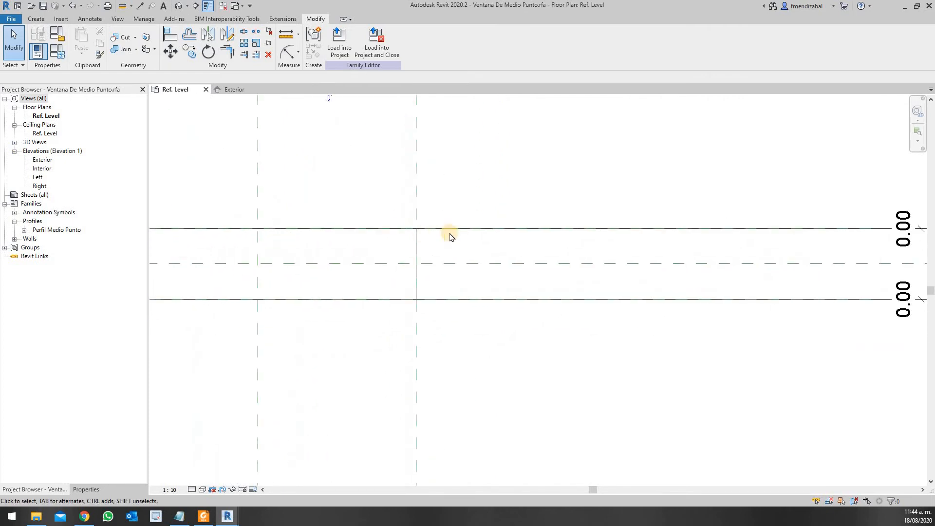
scroll(436, 236, "down", 2)
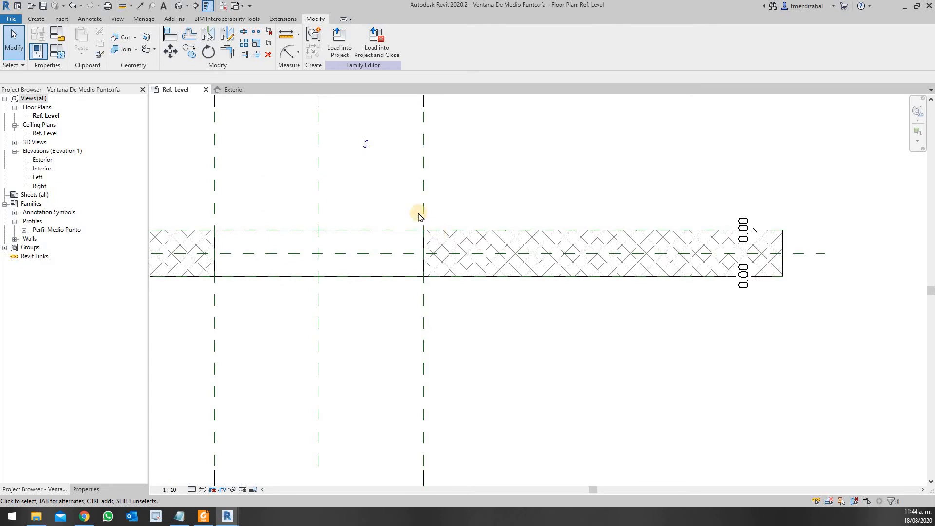
left_click(37, 19)
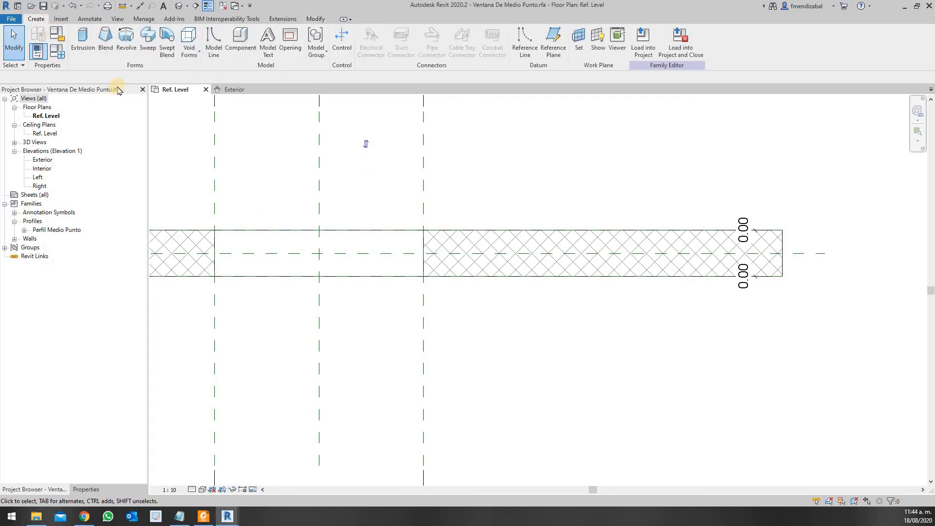
left_click(150, 45)
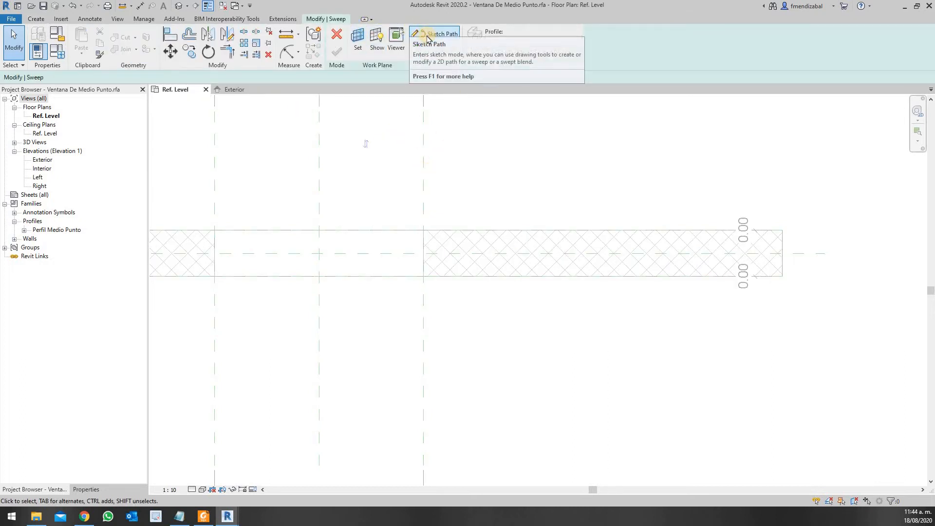
left_click(358, 41)
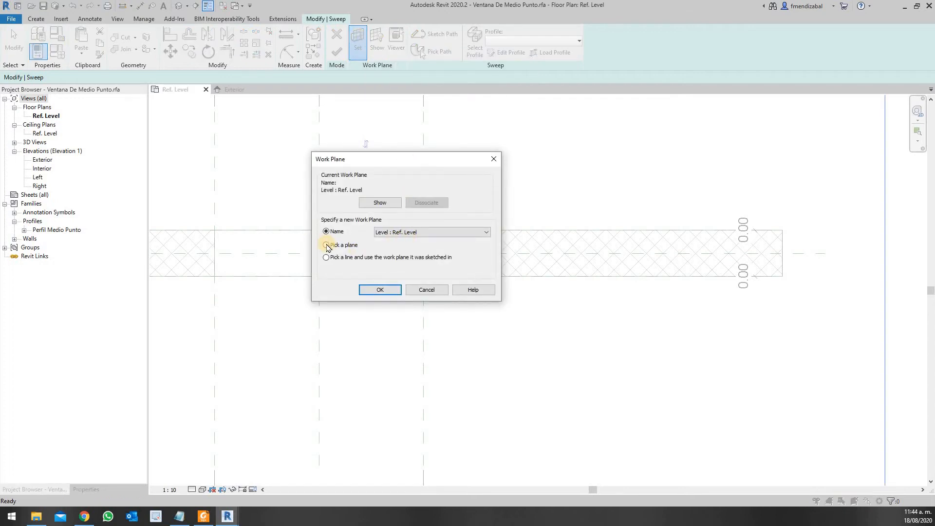
left_click(381, 290)
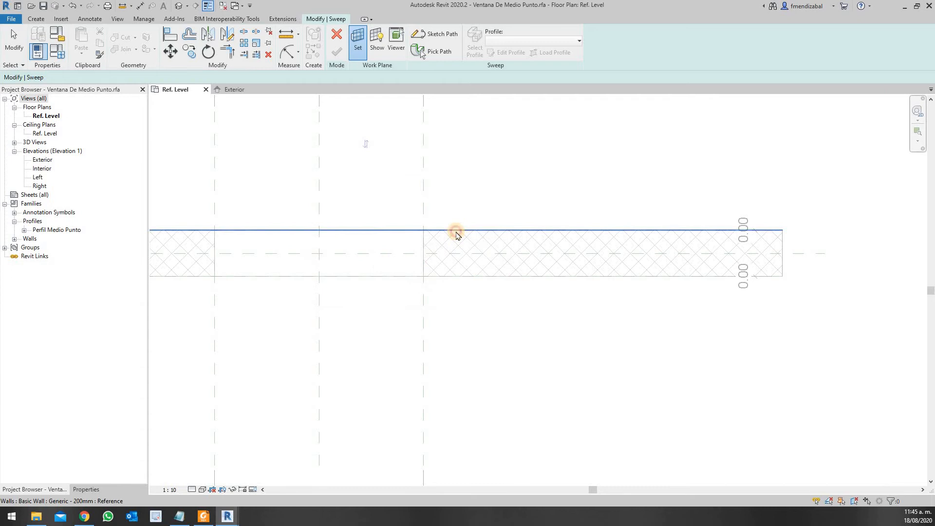
left_click(457, 234)
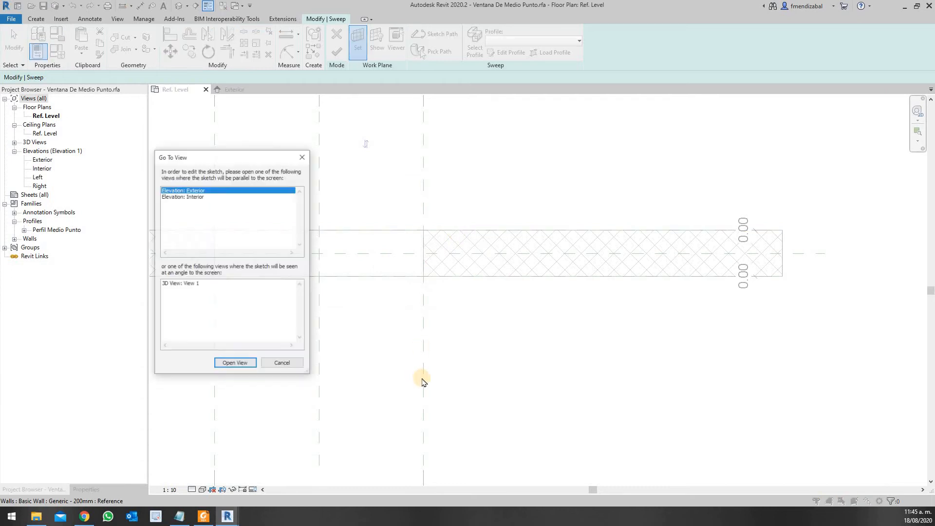
left_click(230, 364)
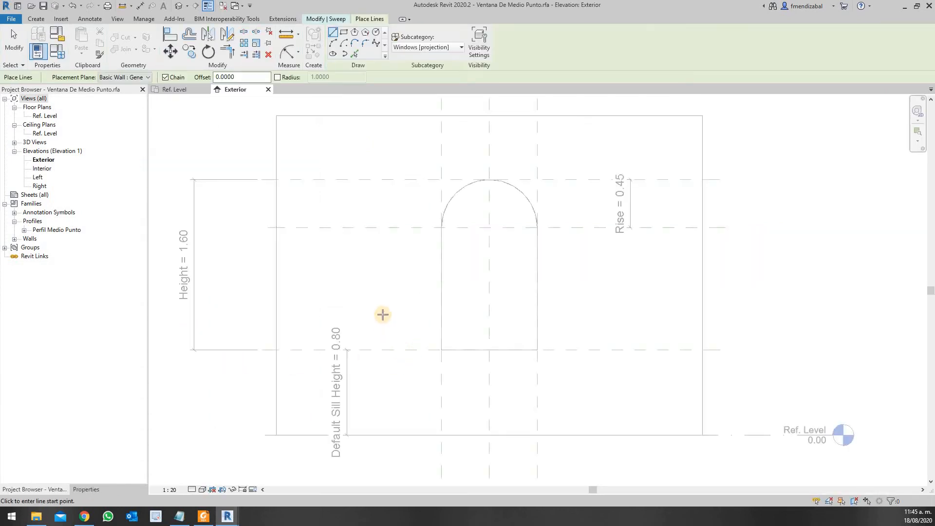
- Try to trace the opening with picked lines locked to its two sides, arch and sill, outside the sweep's path sketch
left_click(355, 53)
left_click(537, 327)
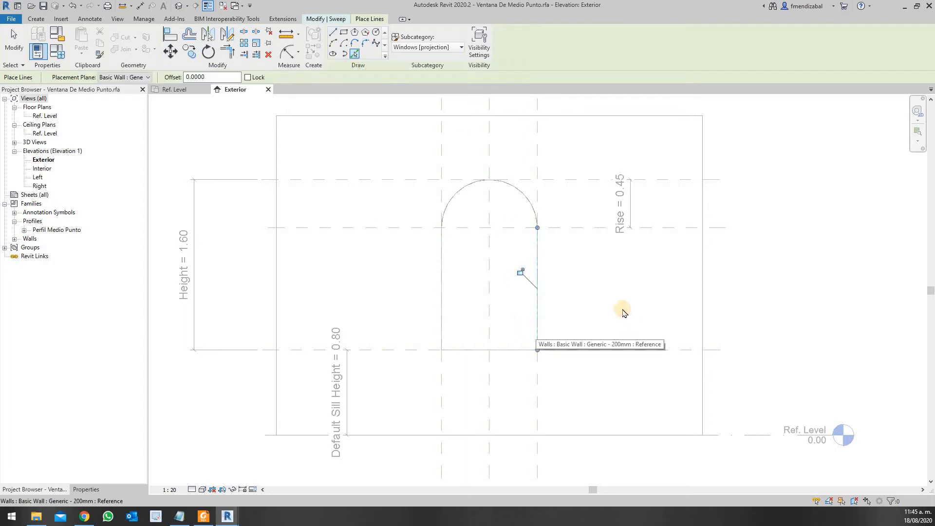
left_click(527, 204)
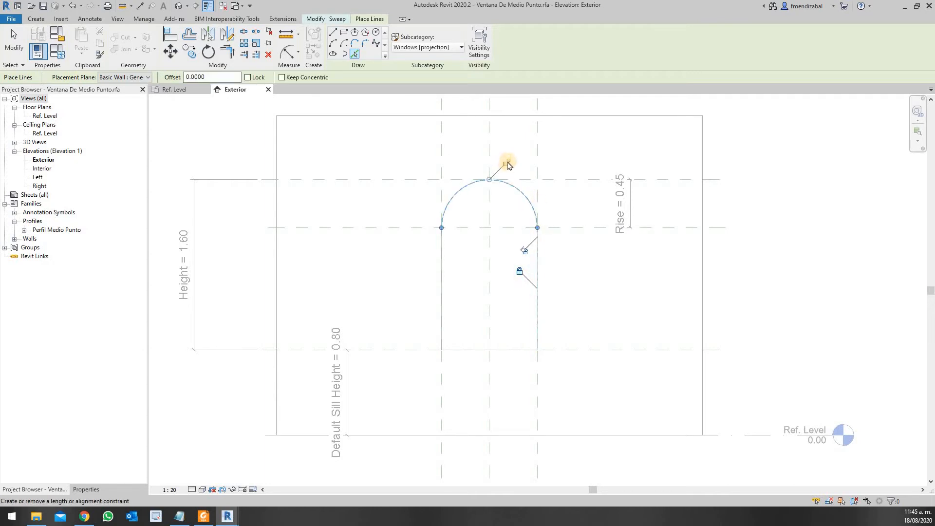
left_click(438, 298)
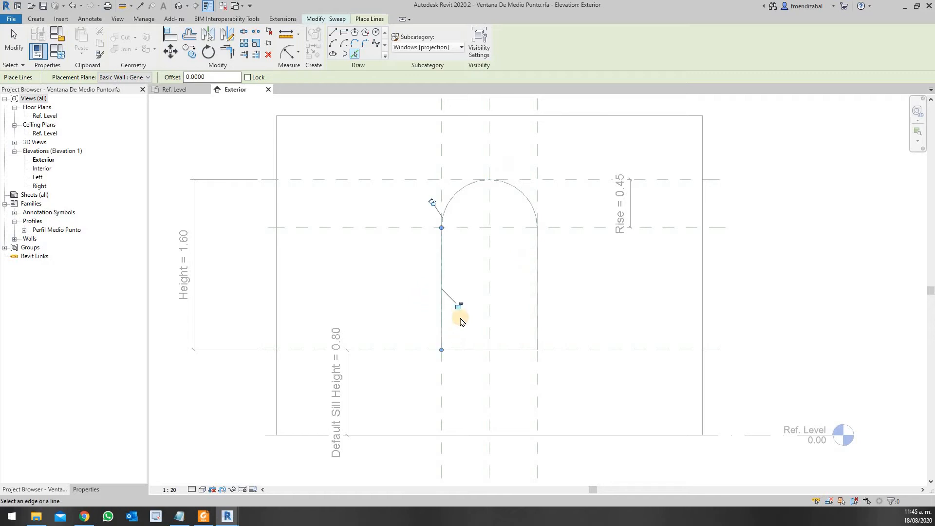
left_click(458, 306)
left_click(495, 350)
left_click(506, 333)
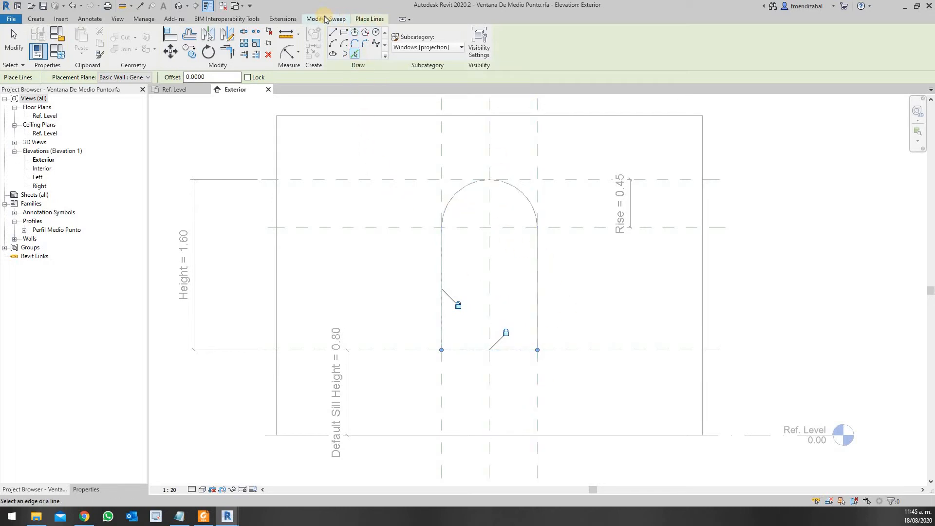
left_click(325, 19)
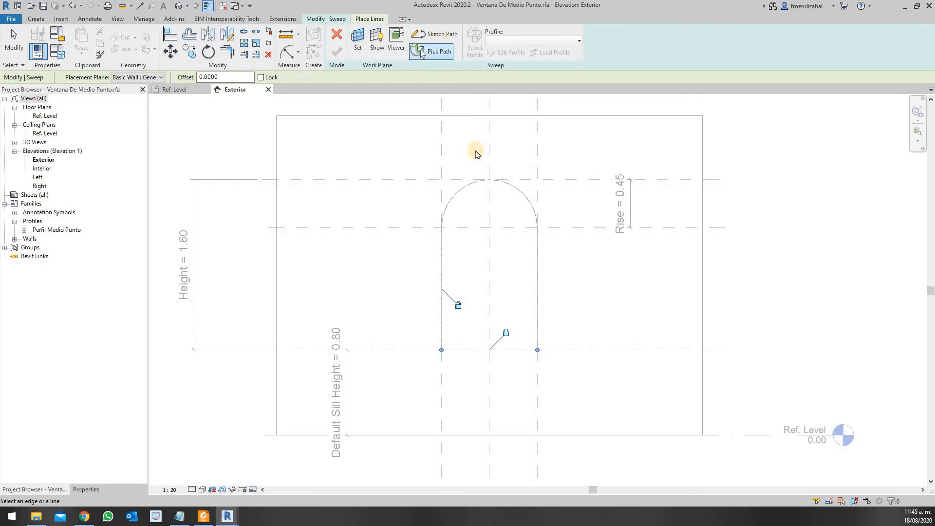
key("Escape")
key("Escape")
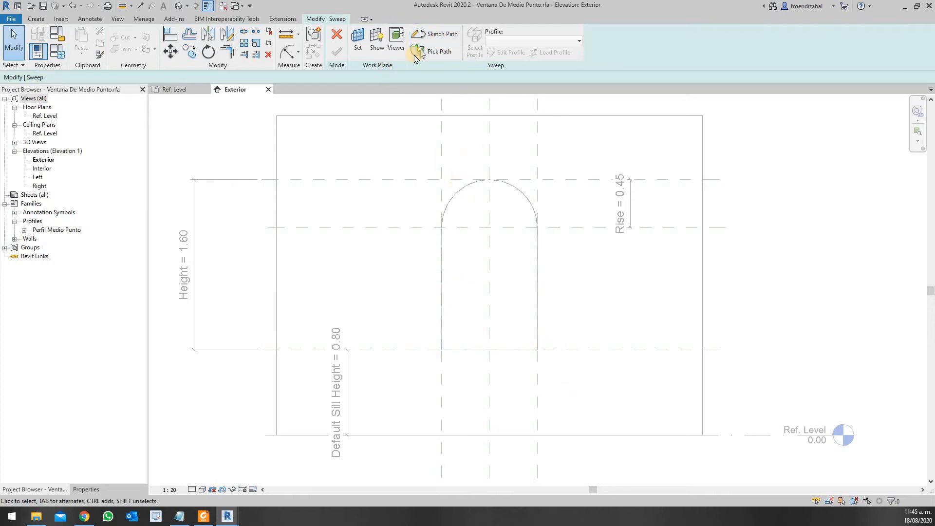
- Sketch the sweep path with picked lines along the opening's arch, sides and sill, locking the left side and sill, and finish the path
left_click(436, 33)
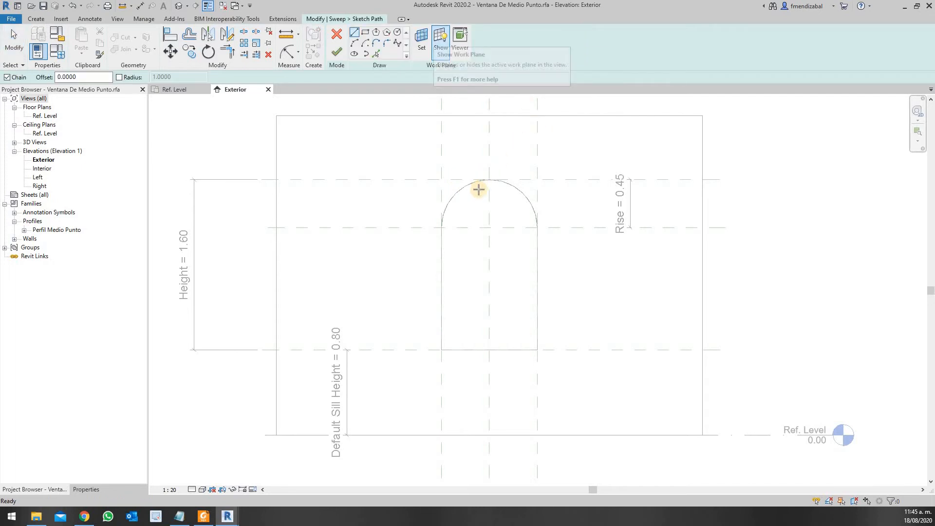
left_click(378, 54)
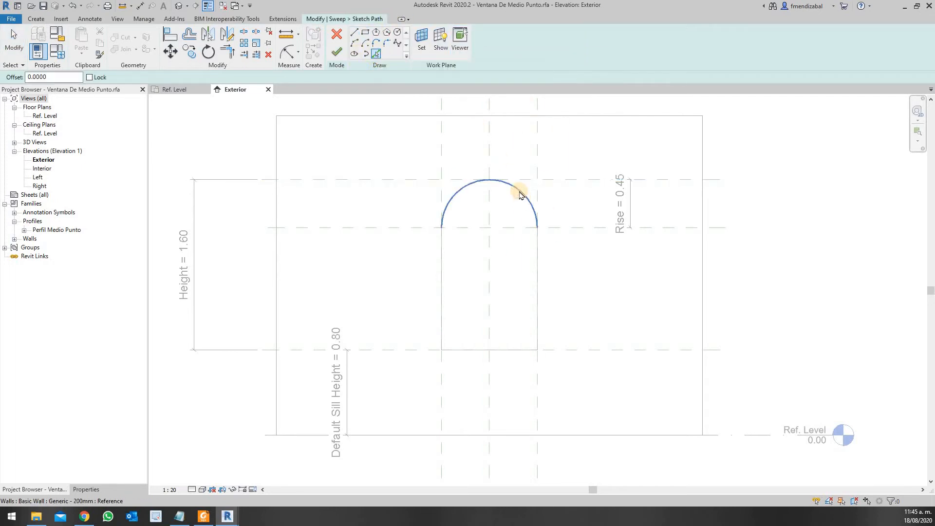
left_click(520, 194)
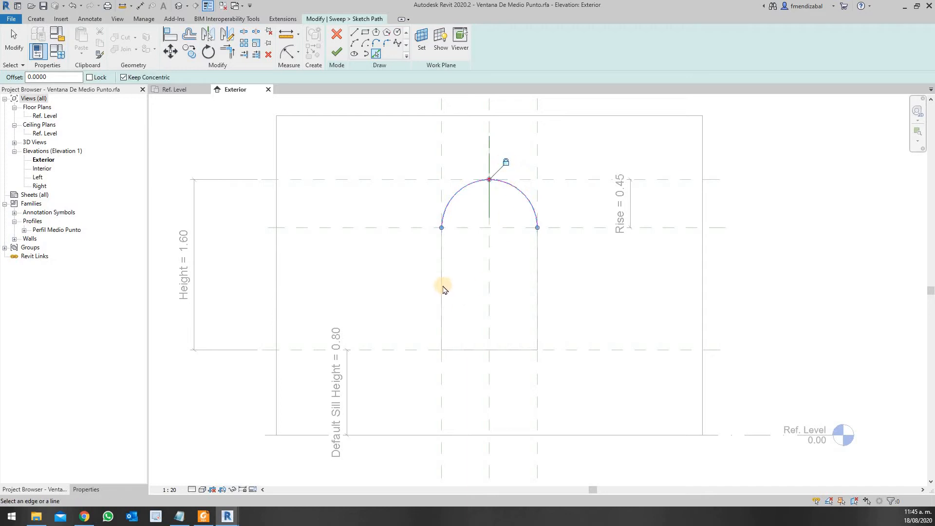
left_click(466, 263)
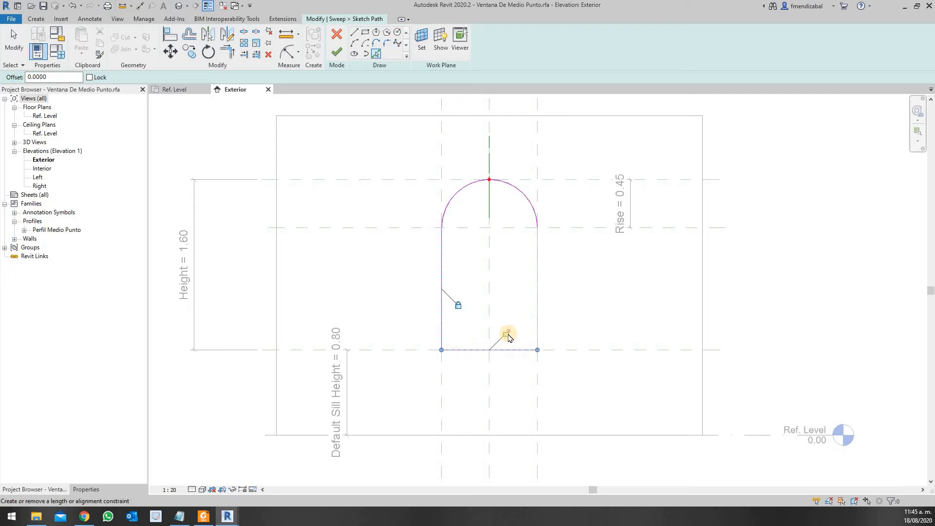
left_click(538, 319)
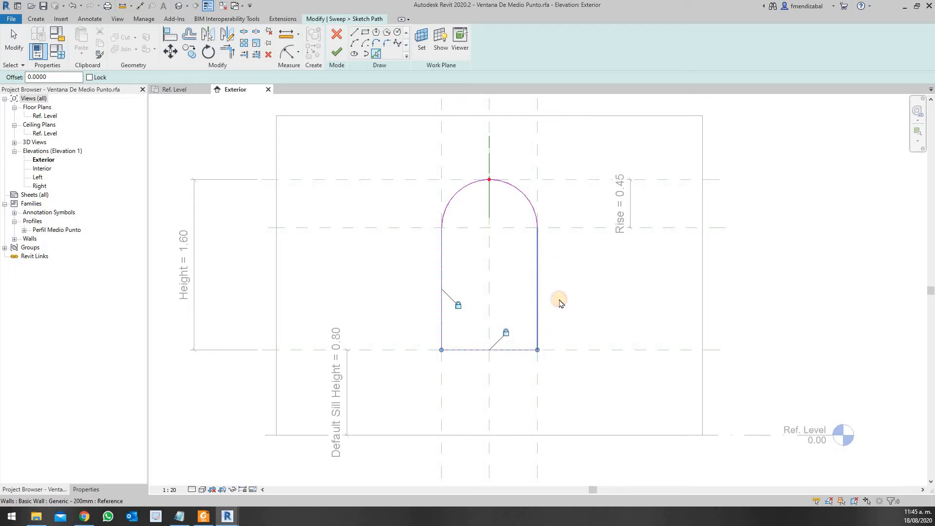
left_click(520, 272)
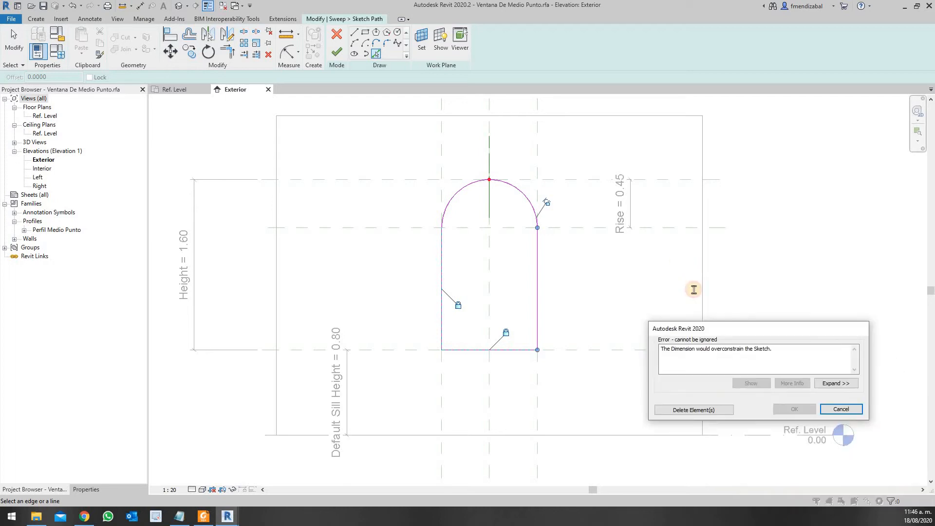
left_click(655, 349)
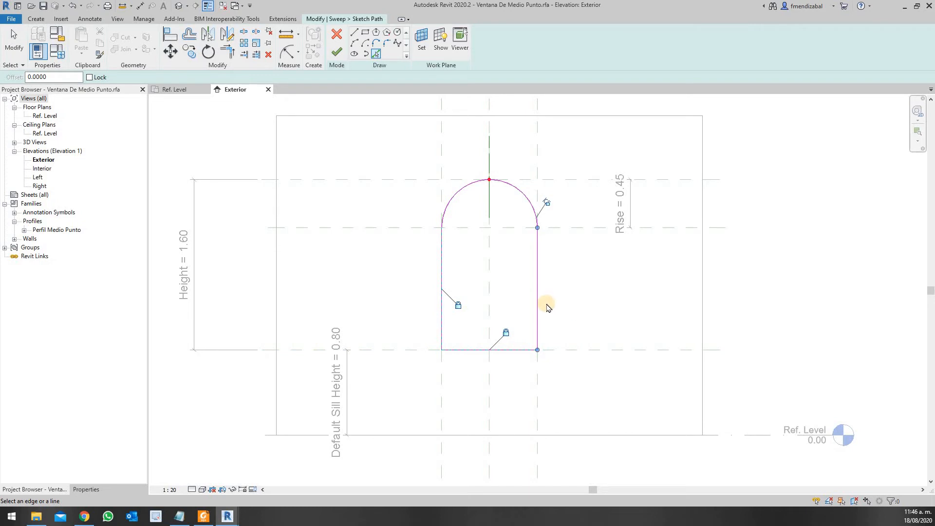
left_click(333, 53)
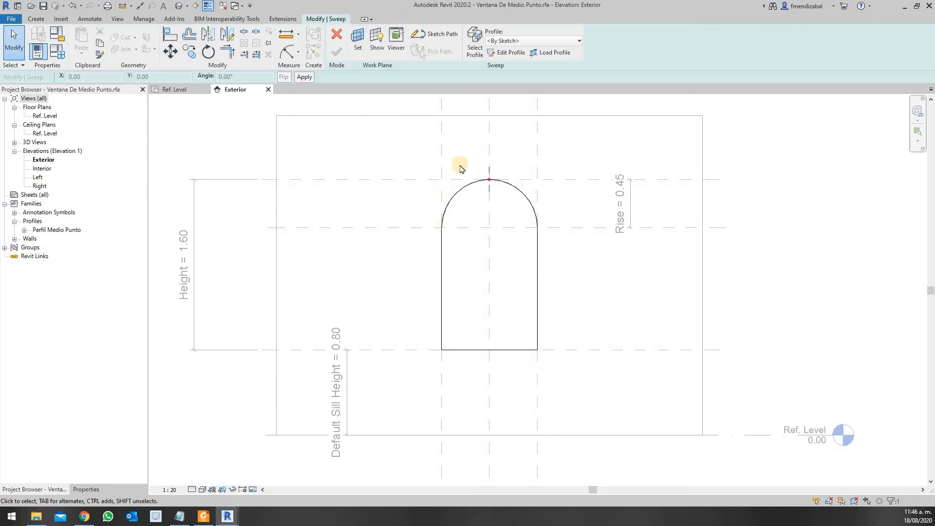
- Open the 3D view, orbit to the wall's other face, and assign the Perfil Medio Punto profile to the sweep
left_click(178, 9)
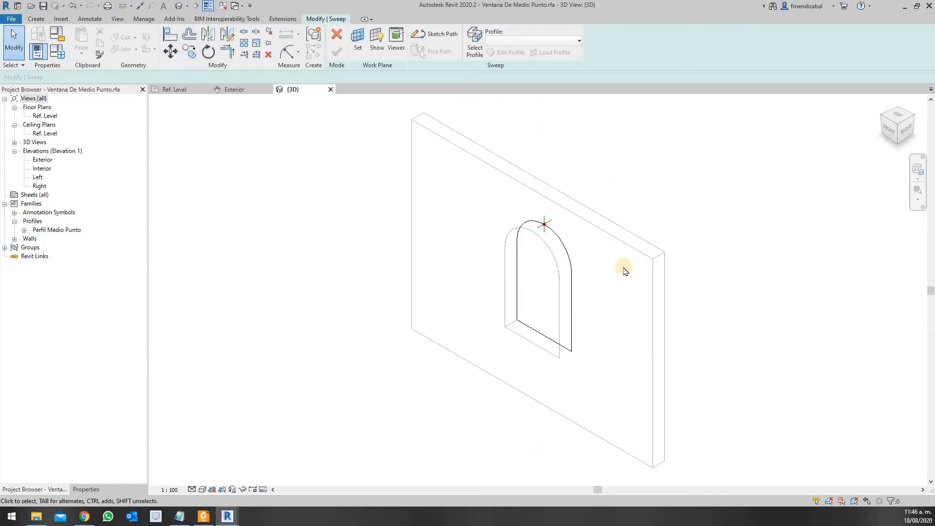
scroll(625, 271, "up", 1)
middle_click_drag(750, 359, 475, 230, "shift")
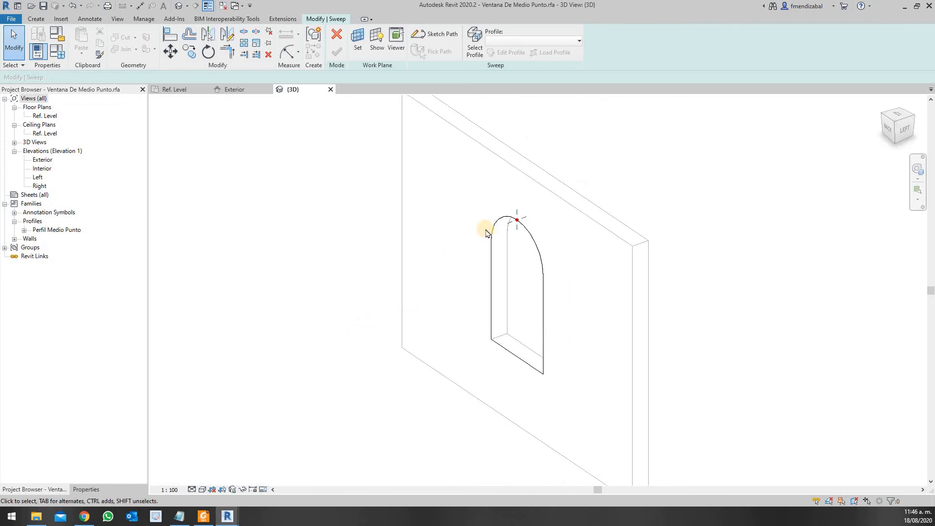
scroll(479, 228, "up", 1)
scroll(527, 219, "up", 2)
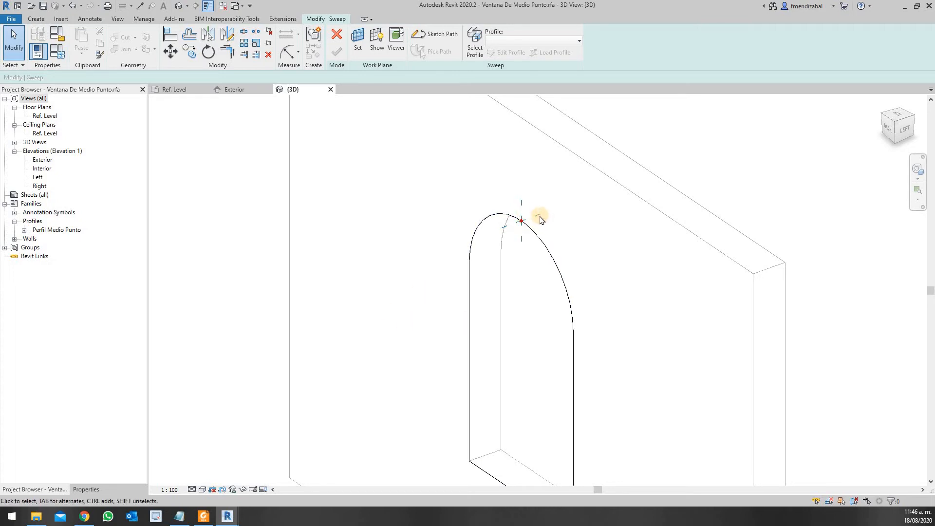
left_click(540, 220)
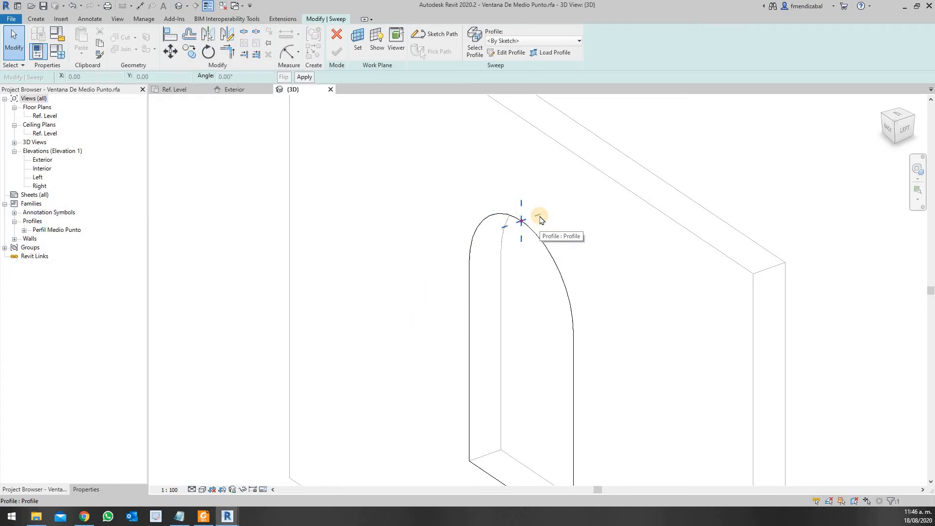
left_click(543, 41)
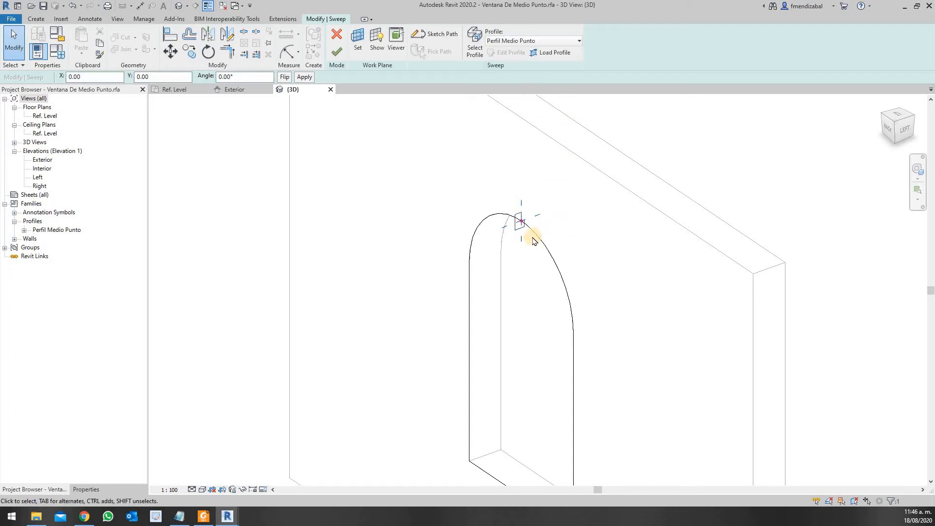
- Check the profile's placement on the path up close, finish the sweep around the opening, and clear the selection
scroll(532, 236, "up", 3)
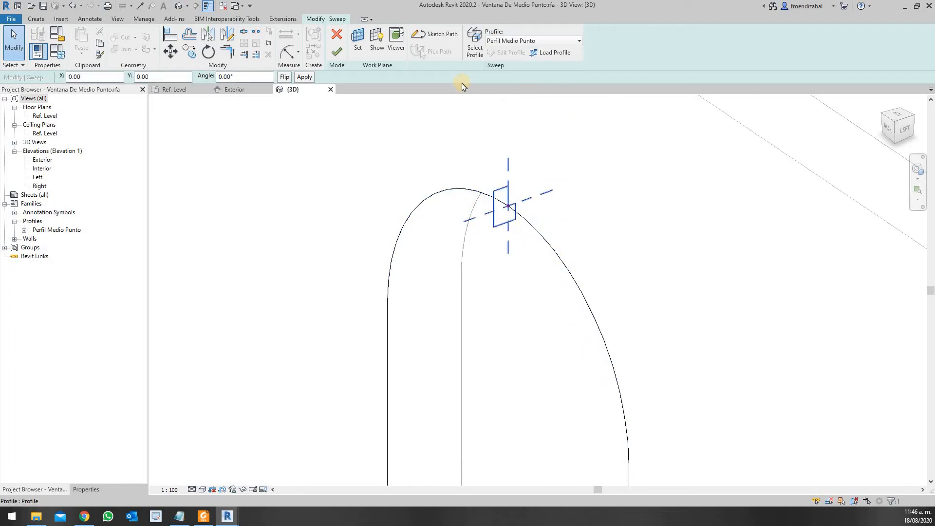
scroll(546, 233, "down", 3)
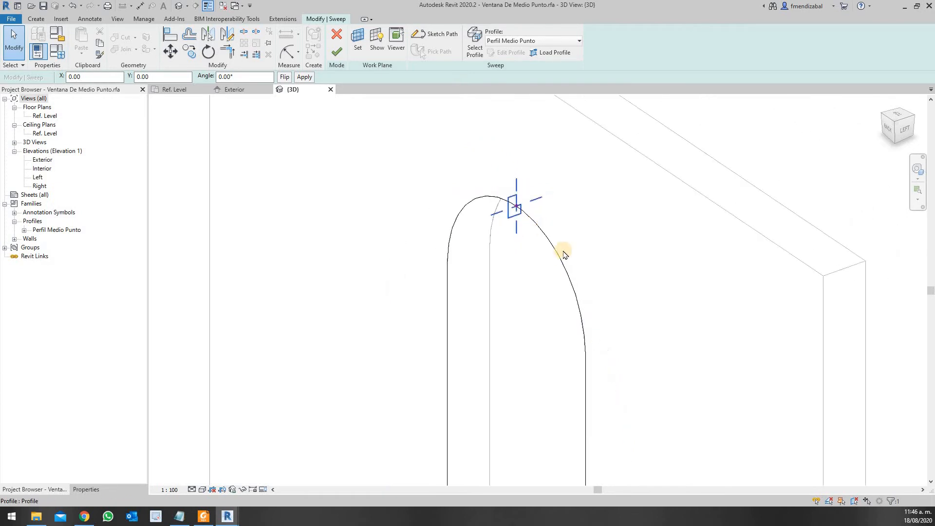
scroll(580, 370, "down", 2)
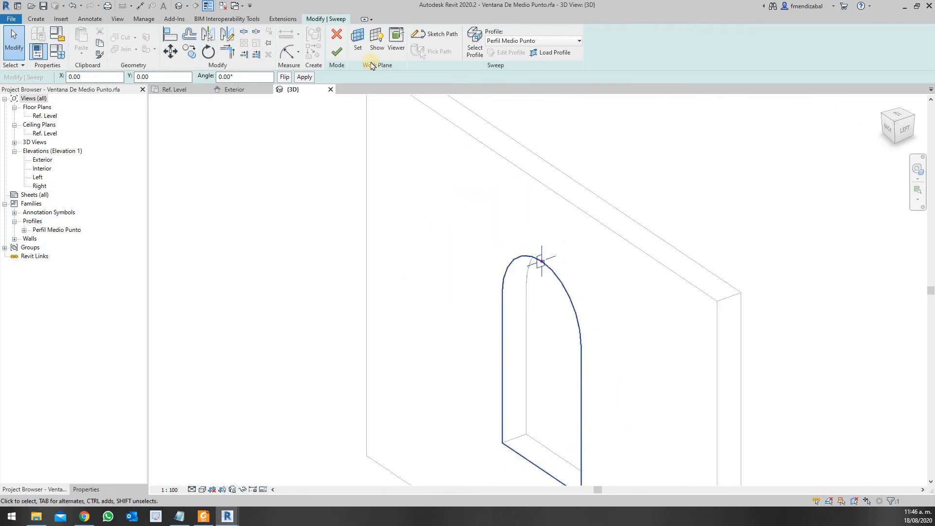
left_click(337, 51)
scroll(423, 151, "down", 2)
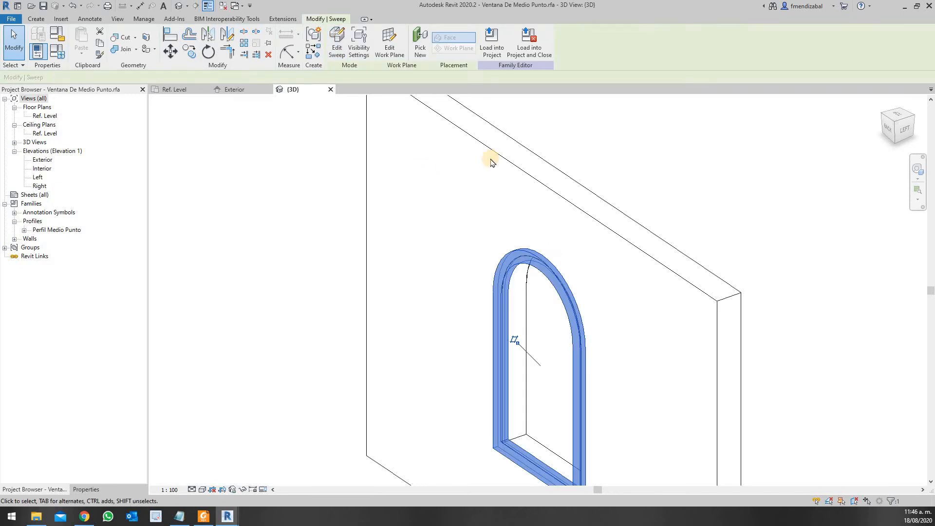
left_click(629, 167)
scroll(521, 200, "up", 1)
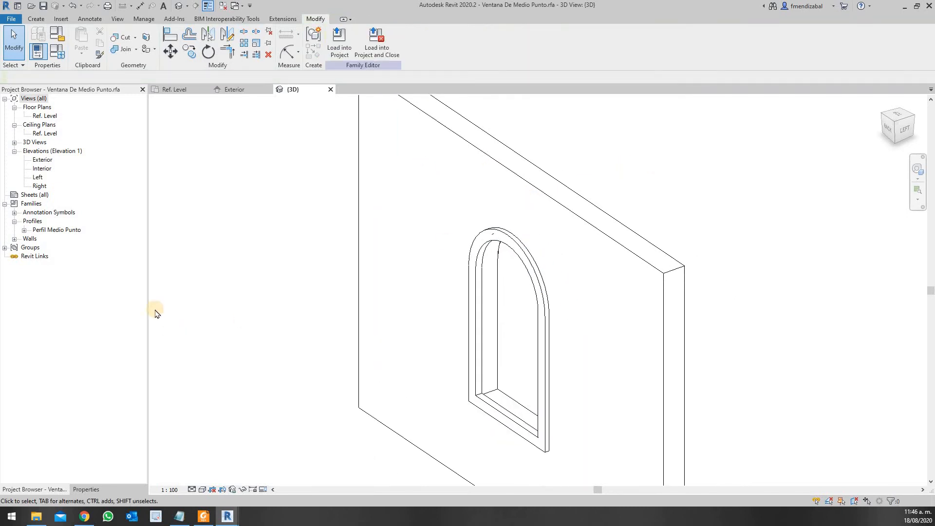
- Test the swept frame by applying the 110 x 190 cm type, and restore the 90 x 160 cm type
left_click(57, 50)
left_click(190, 127)
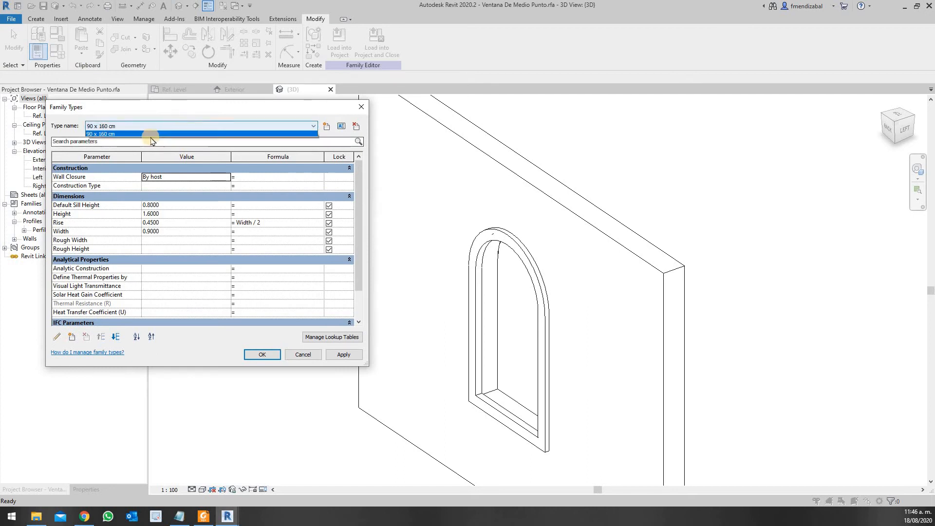
left_click(185, 140)
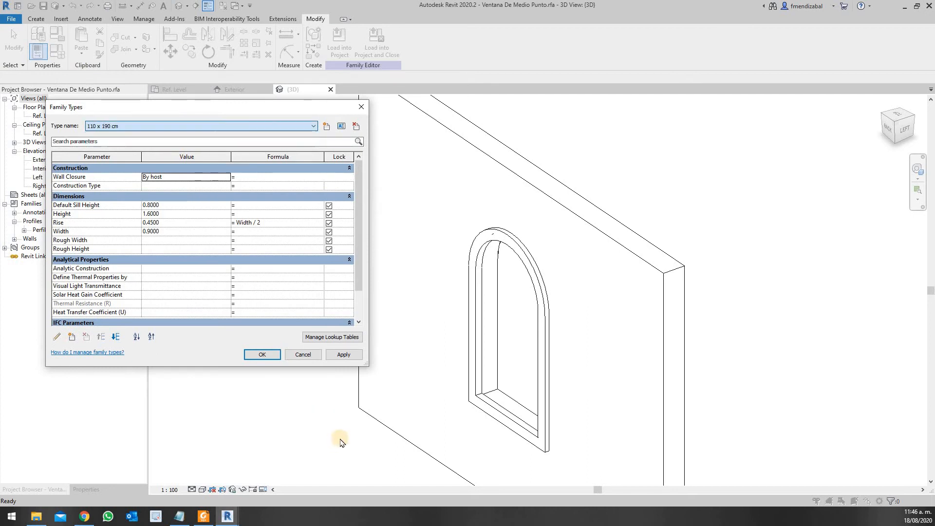
left_click(343, 354)
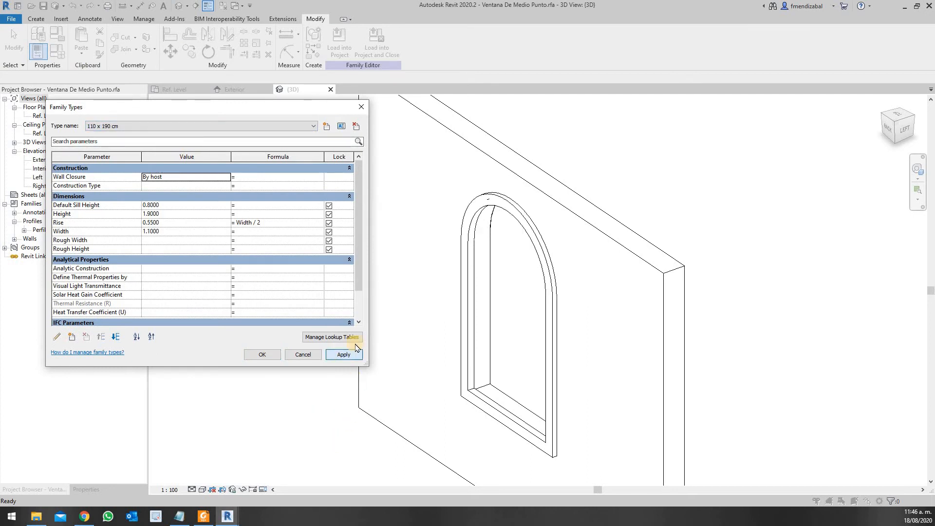
left_click(138, 125)
left_click(125, 135)
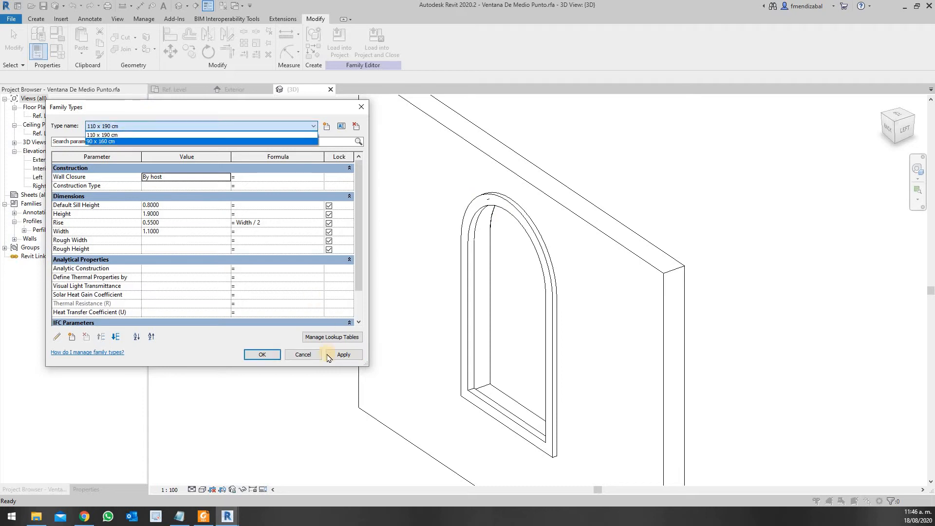
left_click(260, 355)
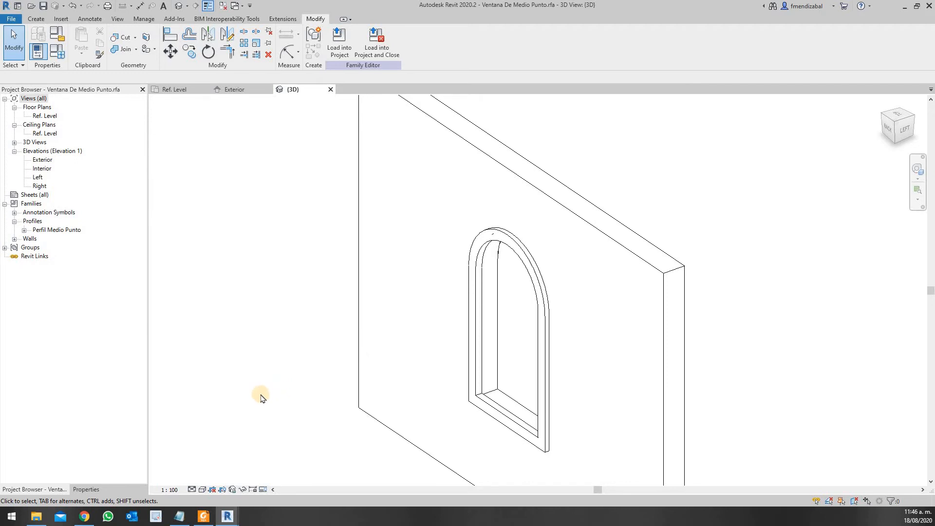
- Set the 3D view's visual style to Shaded and inspect the frame in the wall
scroll(261, 398, "up", 1)
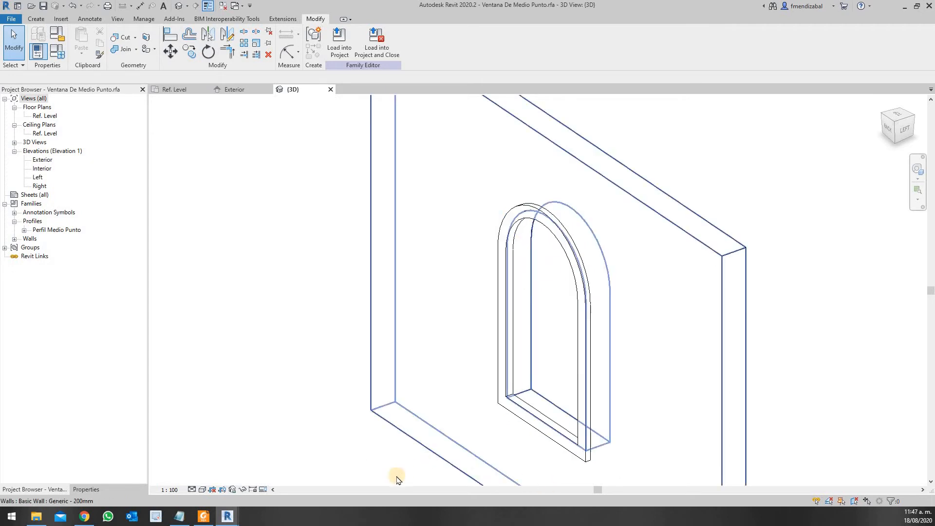
left_click(203, 491)
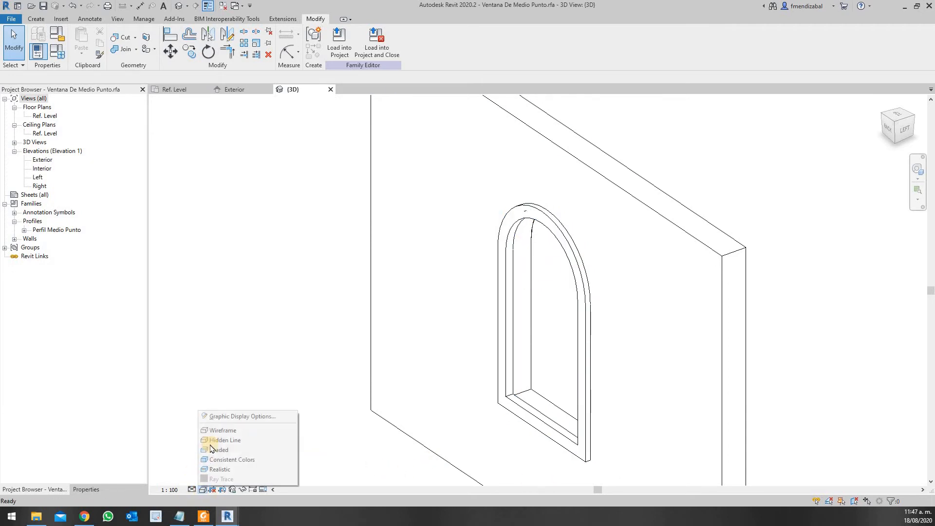
left_click(220, 450)
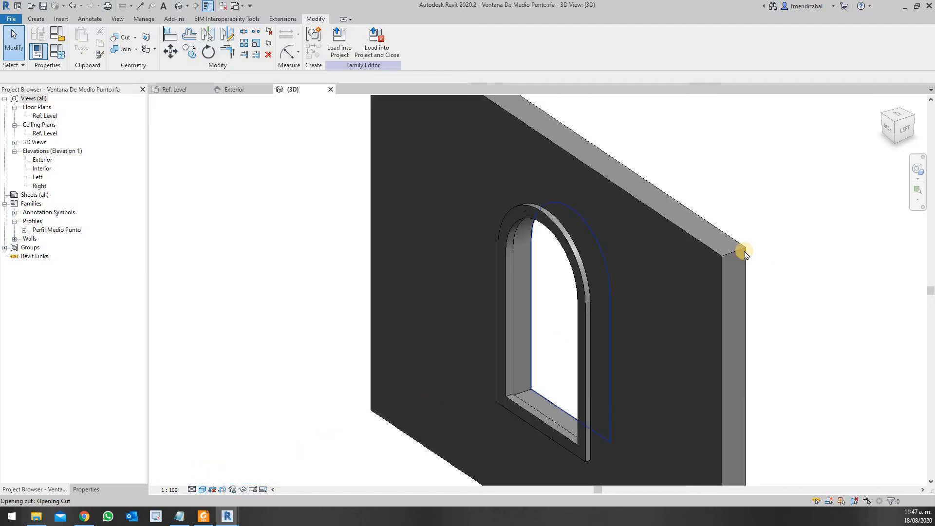
scroll(745, 232, "down", 2)
scroll(740, 213, "up", 1)
scroll(740, 216, "up", 1)
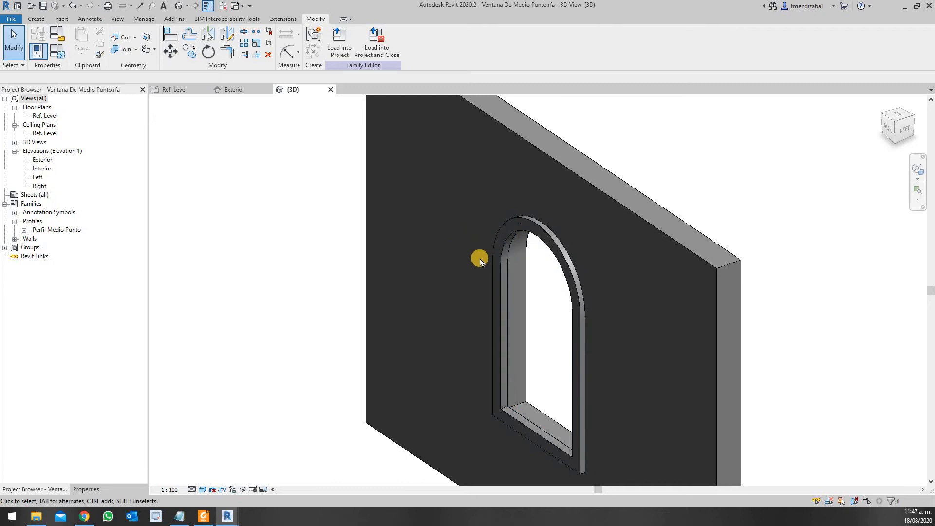
- Add a family type parameter named Material Marco with parameter type Material, grouped under Materials and Finishes
left_click(513, 229)
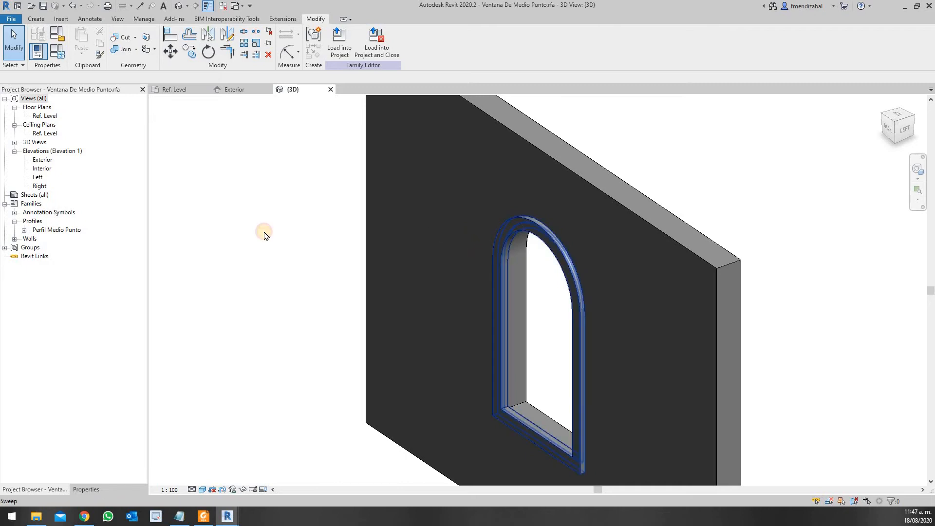
left_click(84, 489)
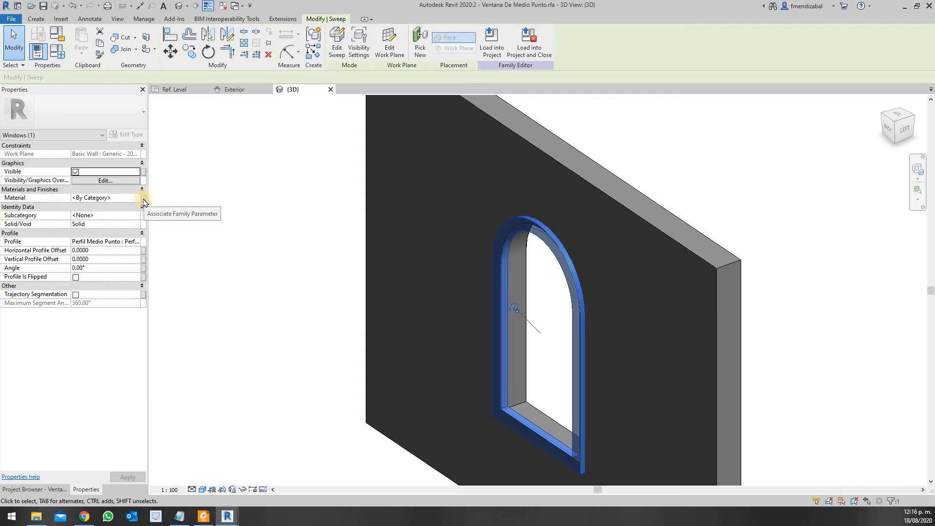
left_click(57, 51)
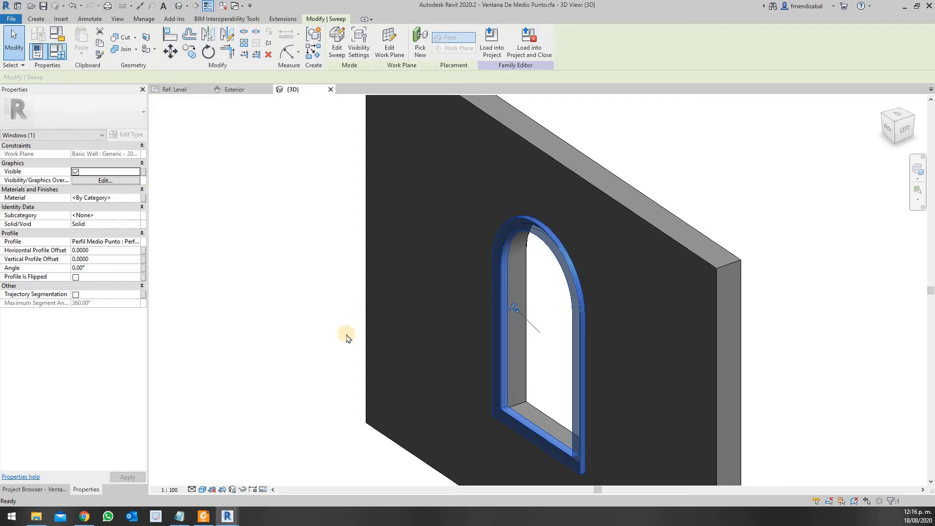
scroll(150, 258, "down", 3)
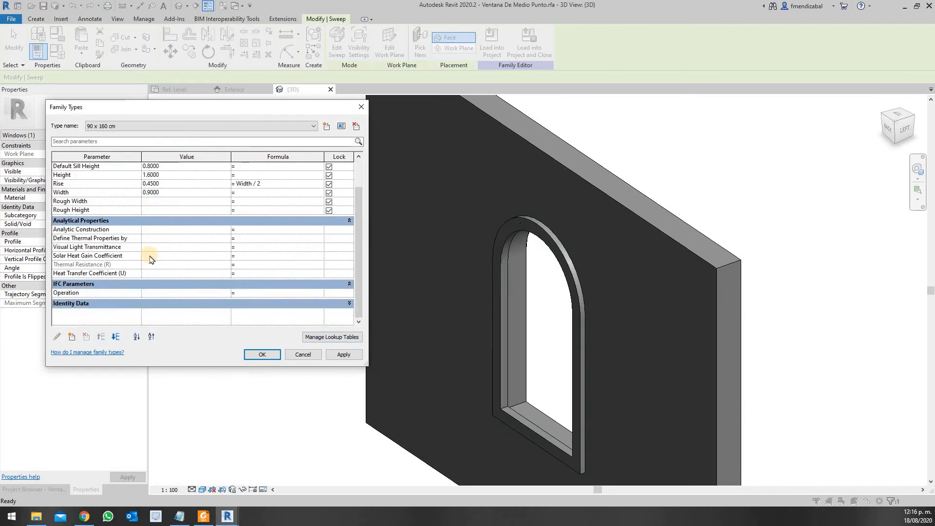
scroll(150, 258, "up", 3)
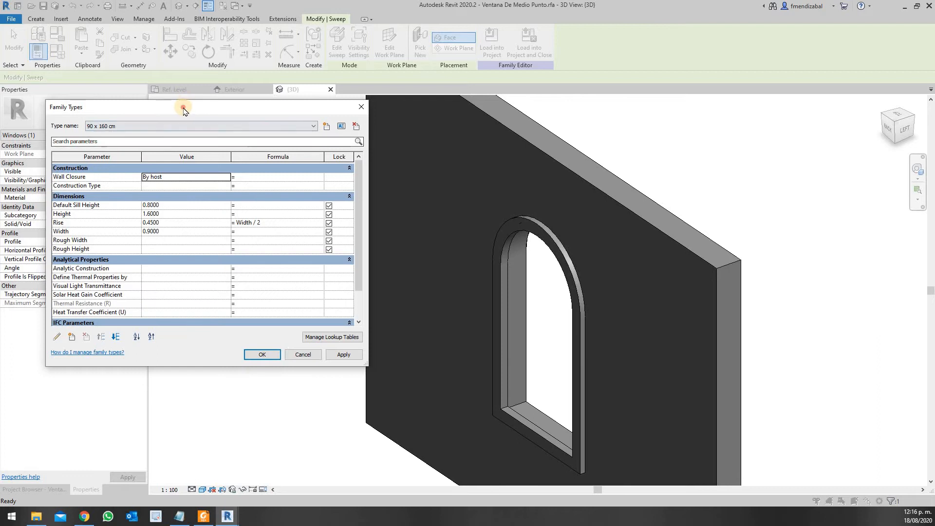
left_click_drag(184, 109, 224, 98)
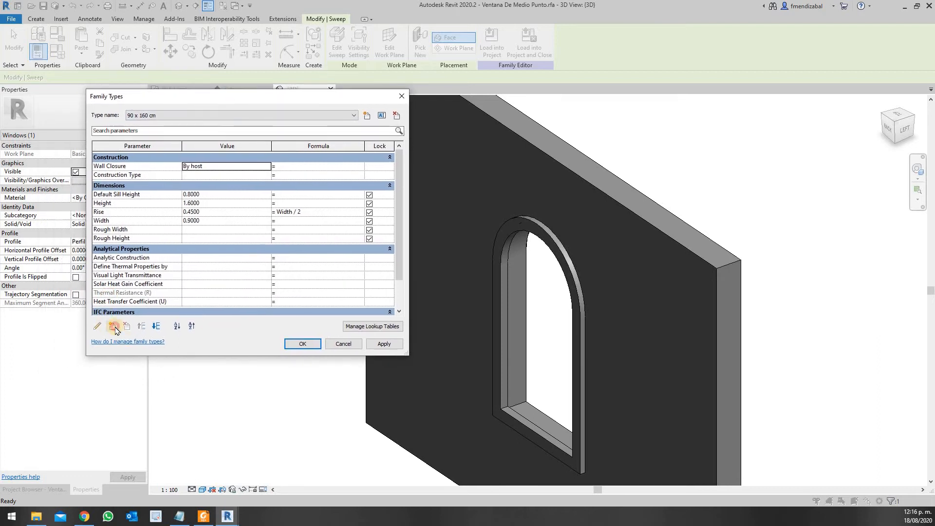
left_click(113, 326)
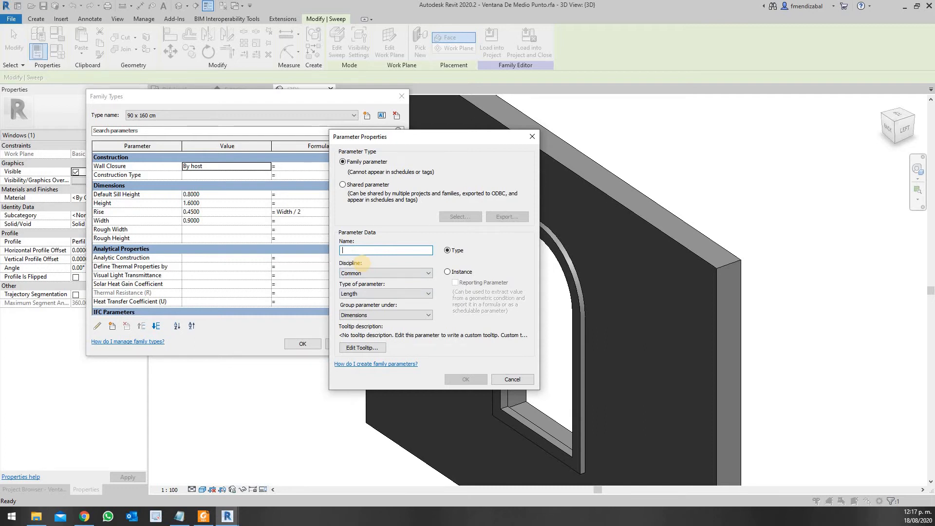
type("Material Marco")
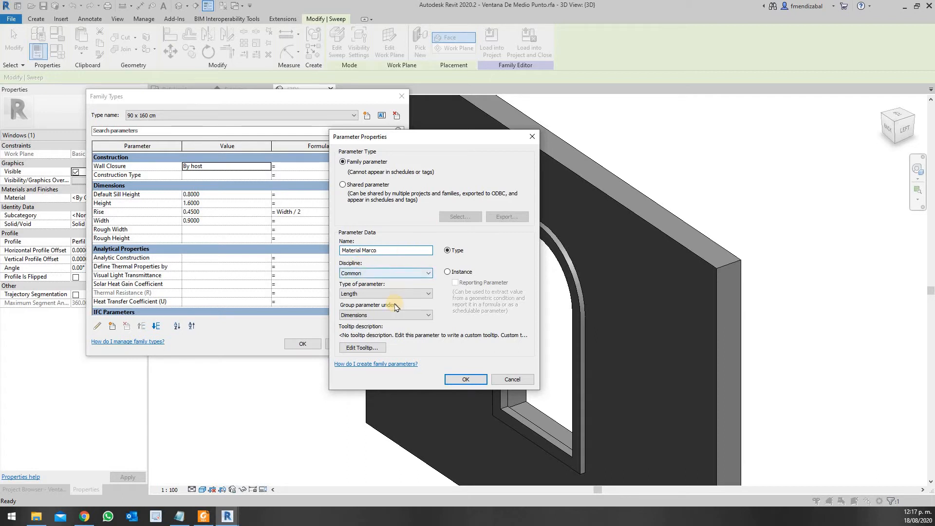
left_click(397, 294)
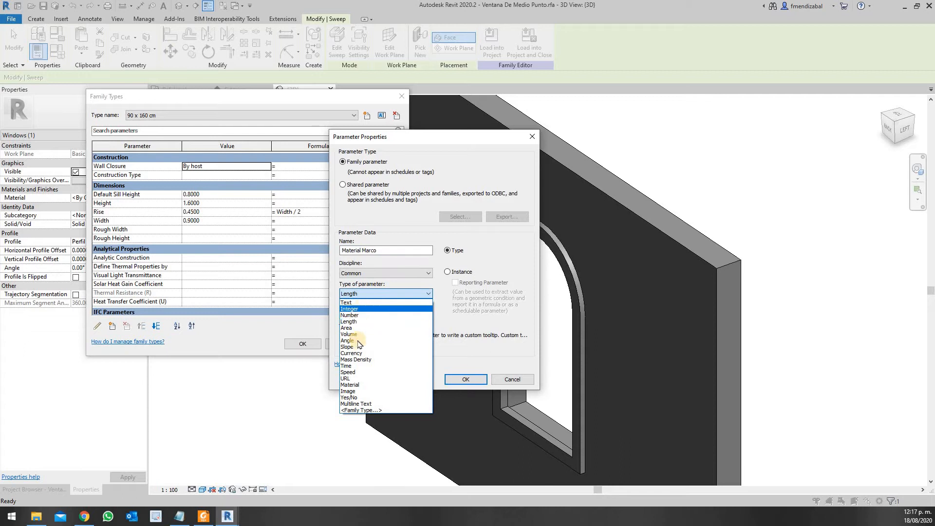
left_click(355, 385)
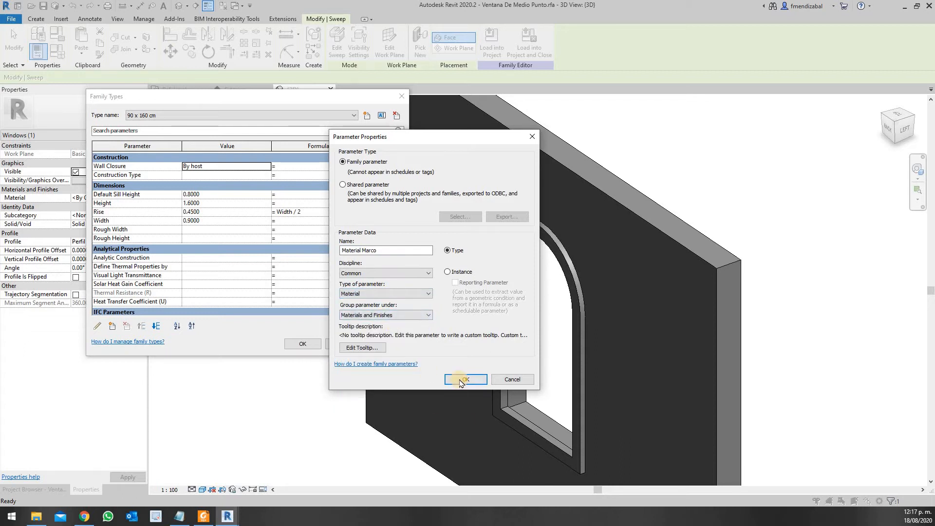
left_click(461, 379)
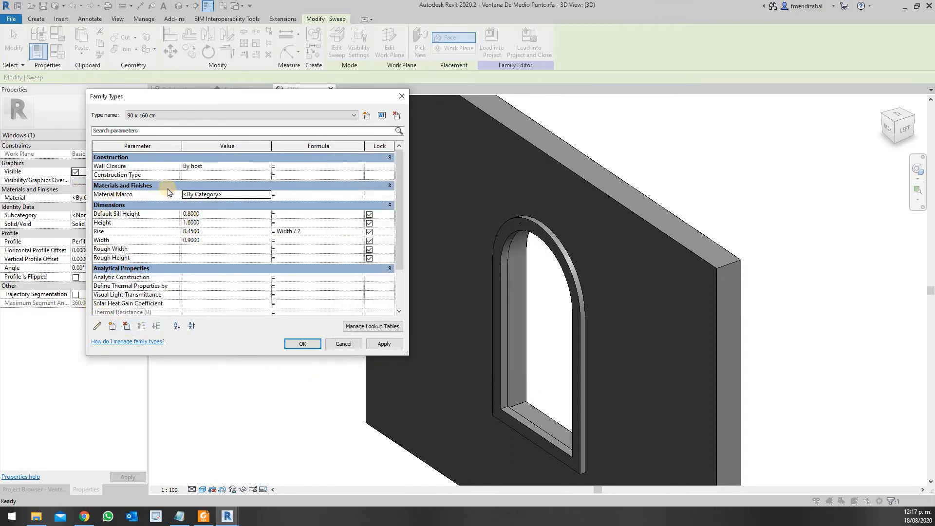
- Search the project materials for "alu" from the Material Marco value, and create a new material named Alumino Negro
left_click(264, 195)
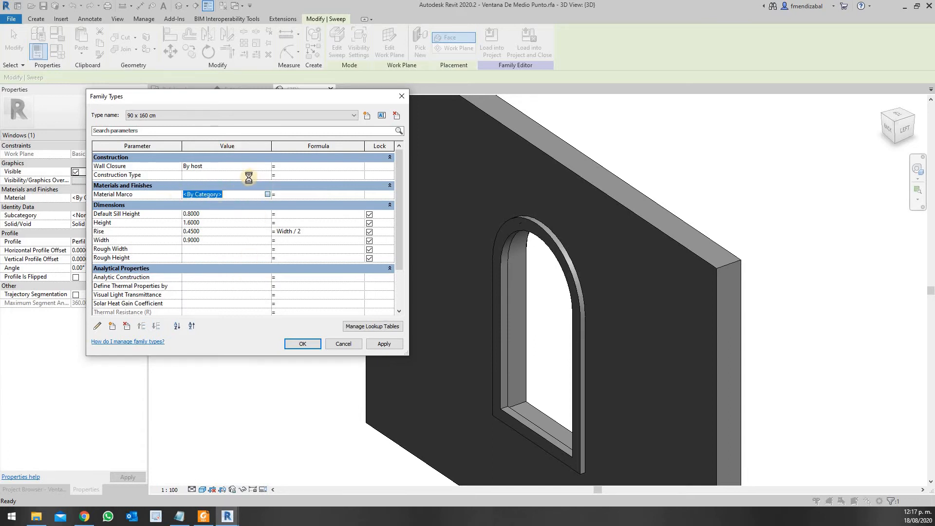
left_click(267, 194)
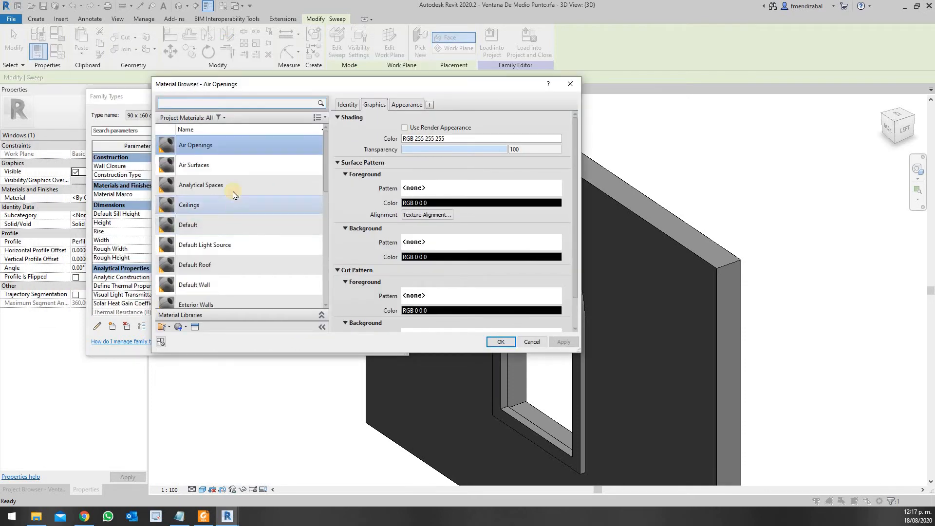
left_click(212, 104)
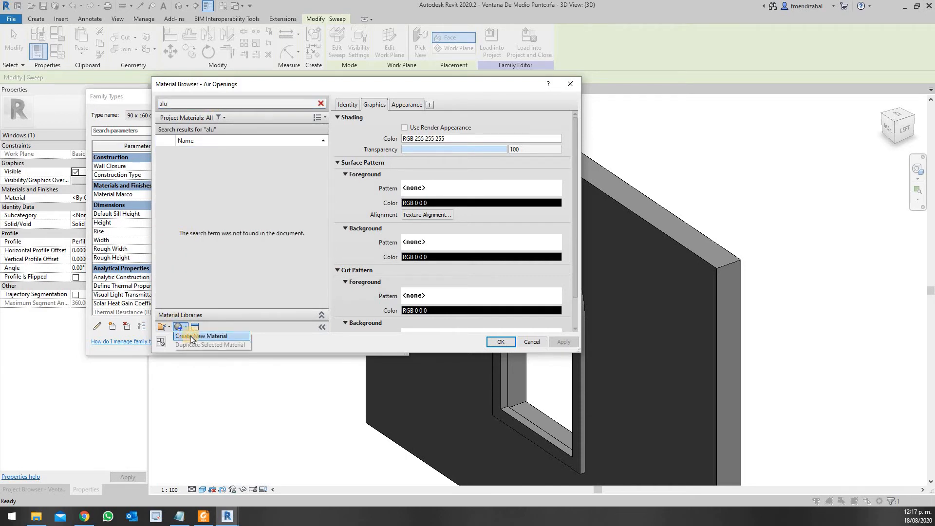
left_click(179, 328)
right_click(226, 219)
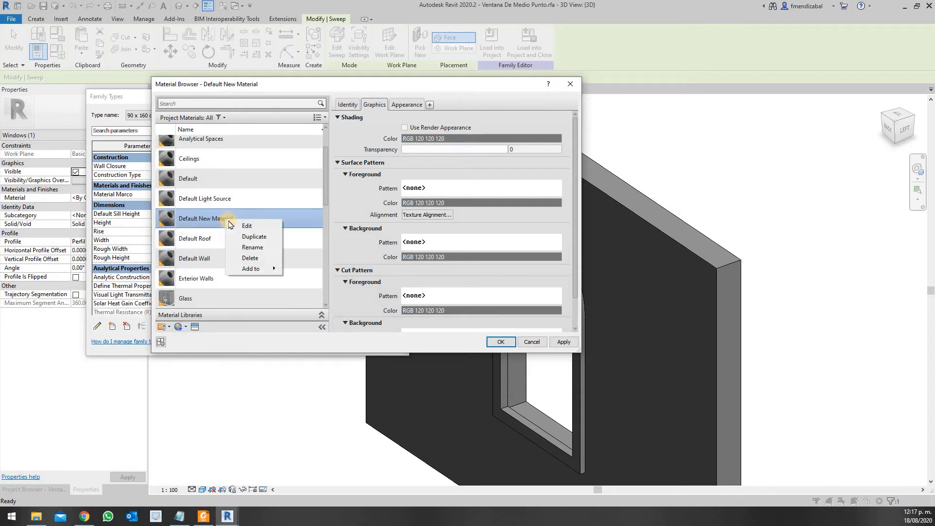
left_click(271, 248)
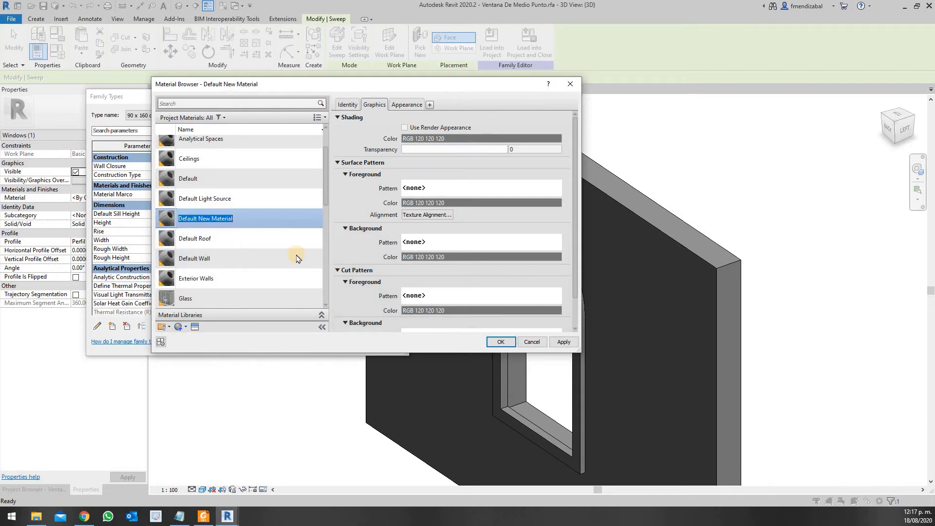
type("Alumino Negro")
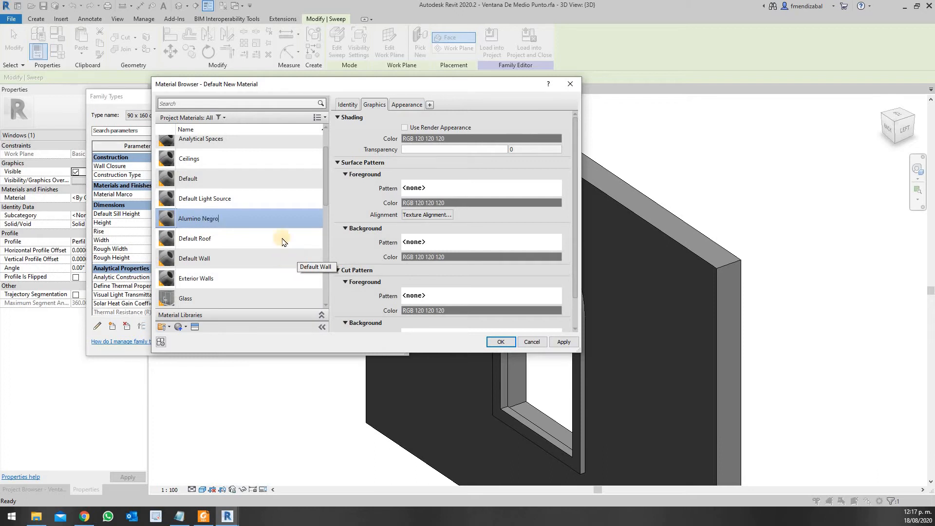
- Search the appearance library for aluminum and give the Alumino Negro material the Anodized - Black appearance
left_click(195, 326)
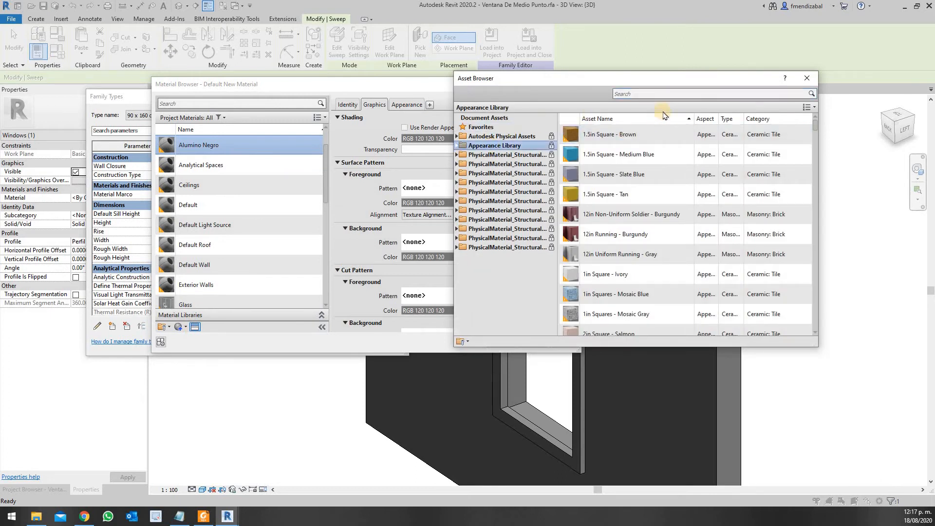
left_click(662, 93)
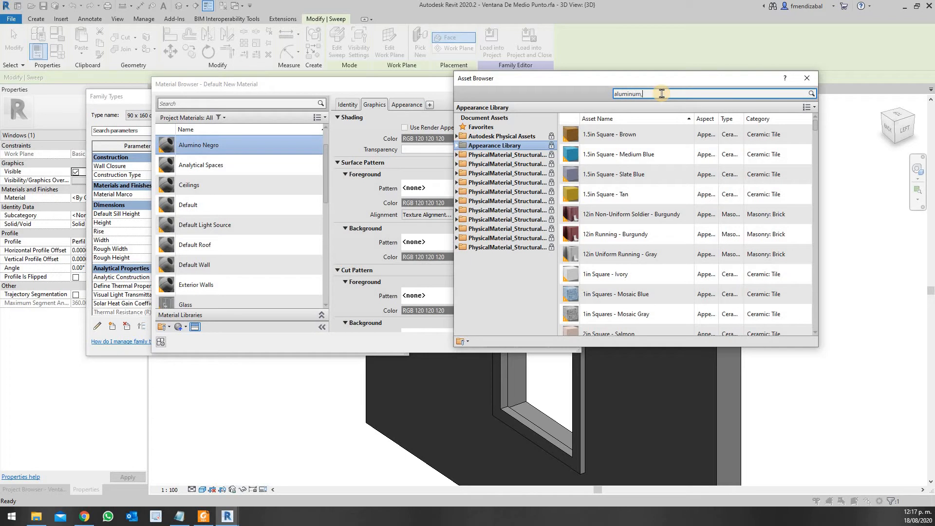
type("aluminum,")
key("Return")
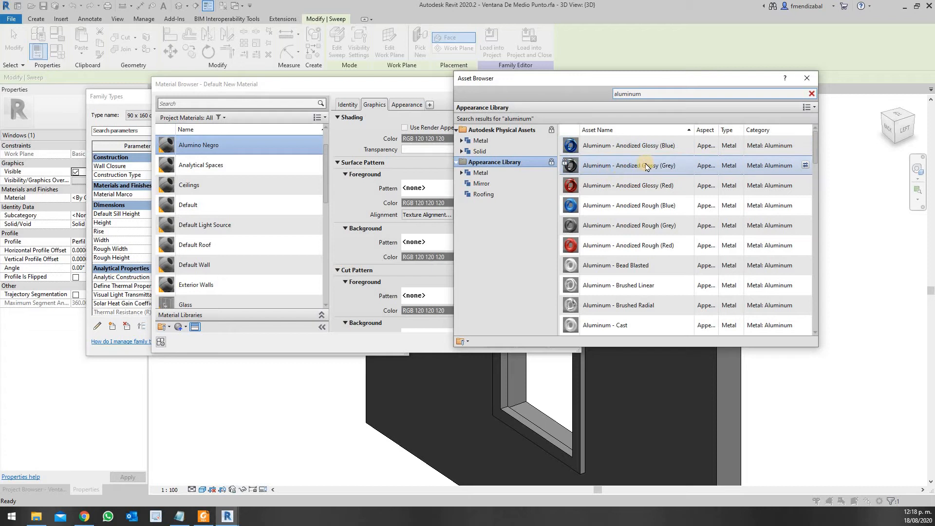
left_click(594, 230)
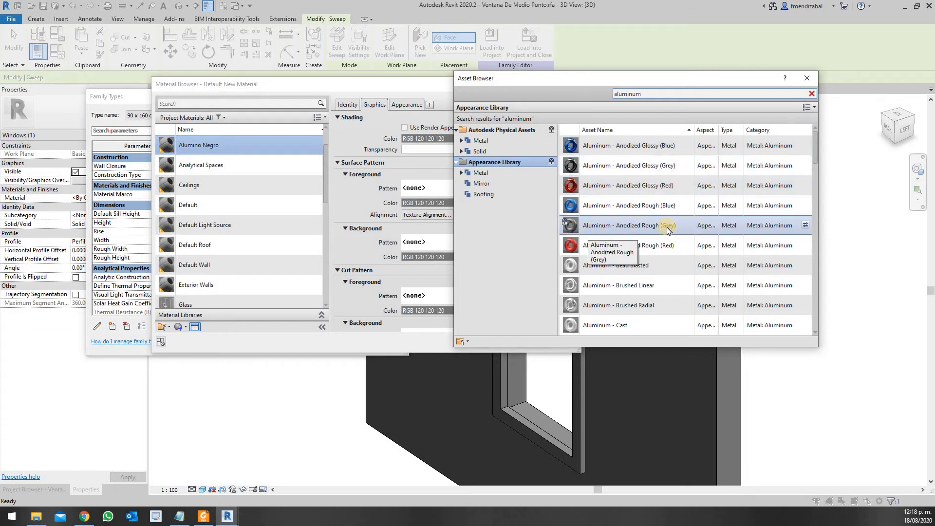
scroll(647, 229, "down", 10)
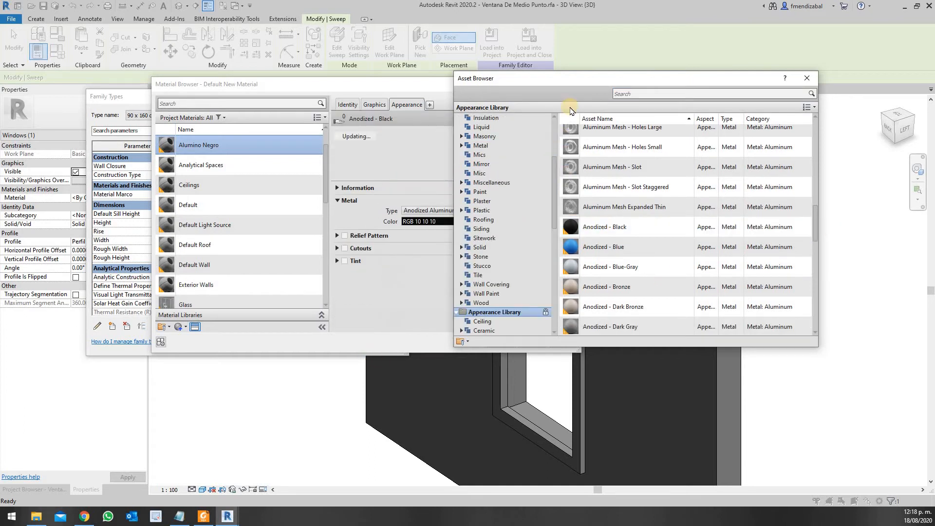
left_click(809, 78)
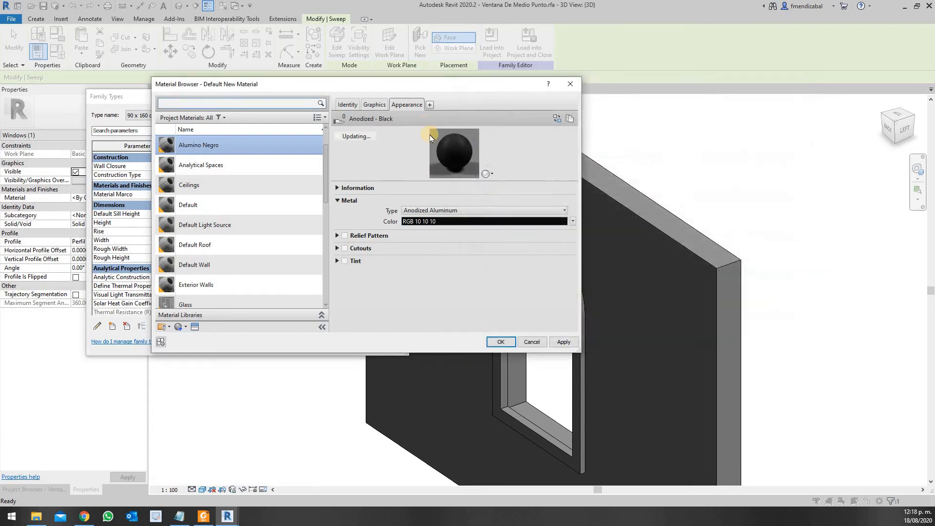
- Make Alumino Negro's shading use its render appearance, and assign the material to Material Marco in the 90 x 160 cm type
left_click(373, 105)
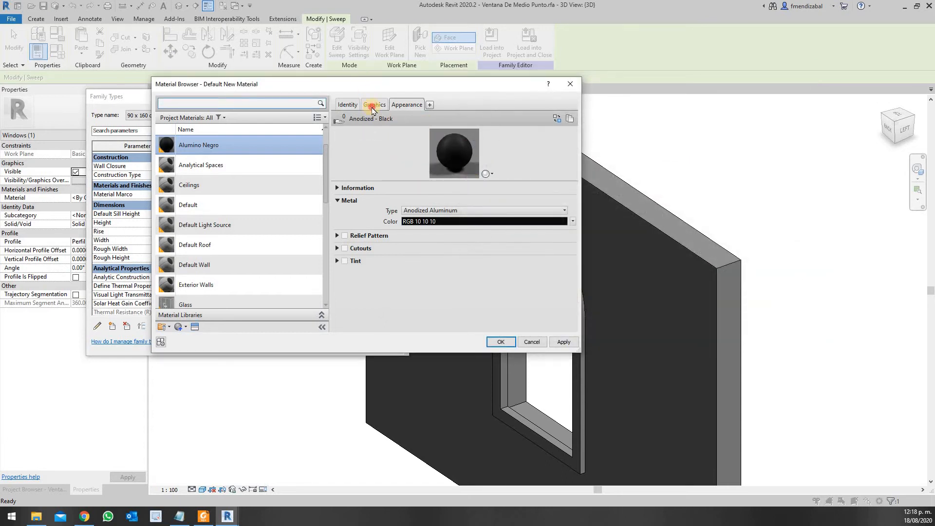
left_click(405, 129)
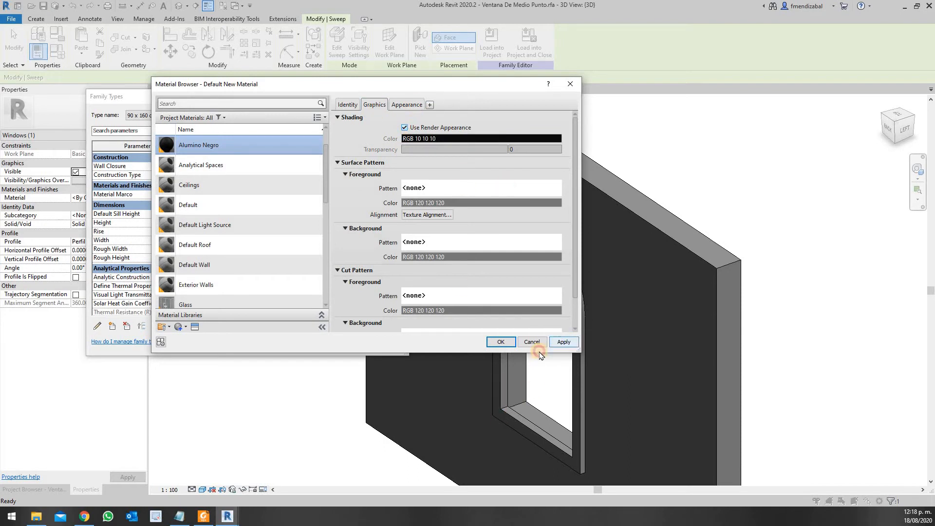
left_click(499, 342)
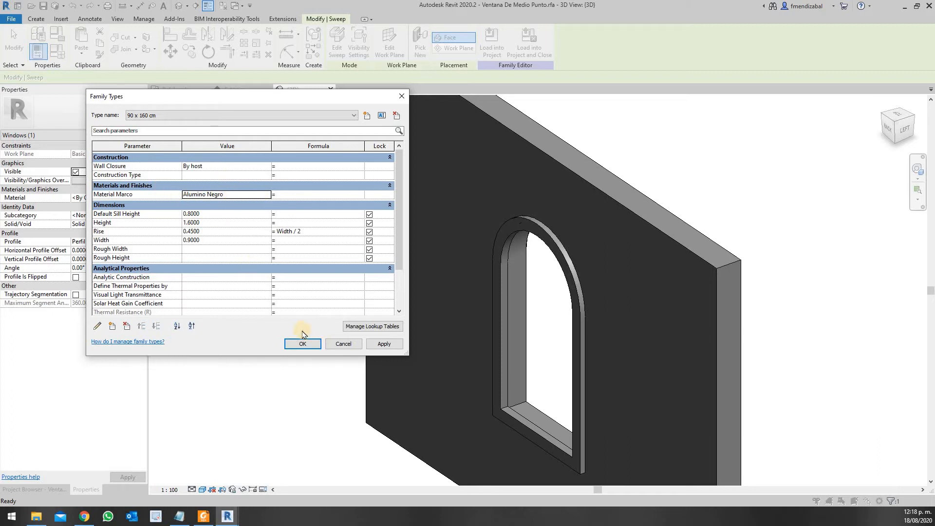
left_click(293, 344)
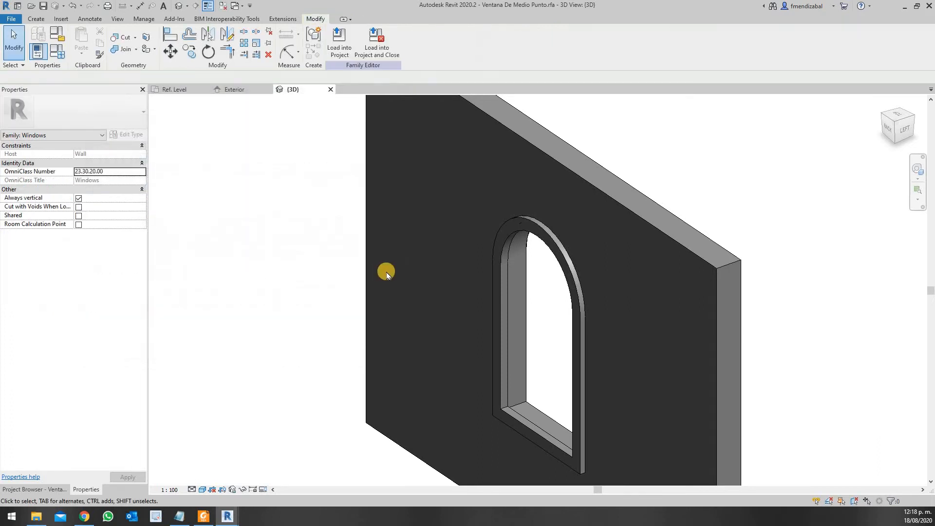
- Associate the frame sweep's material with the Material Marco family parameter and clear the selection
left_click(527, 228)
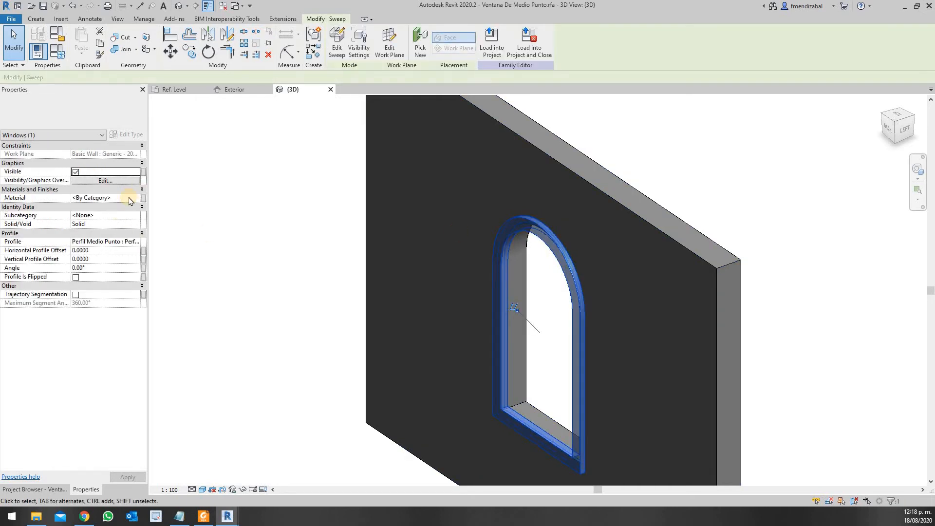
left_click(143, 198)
left_click(324, 180)
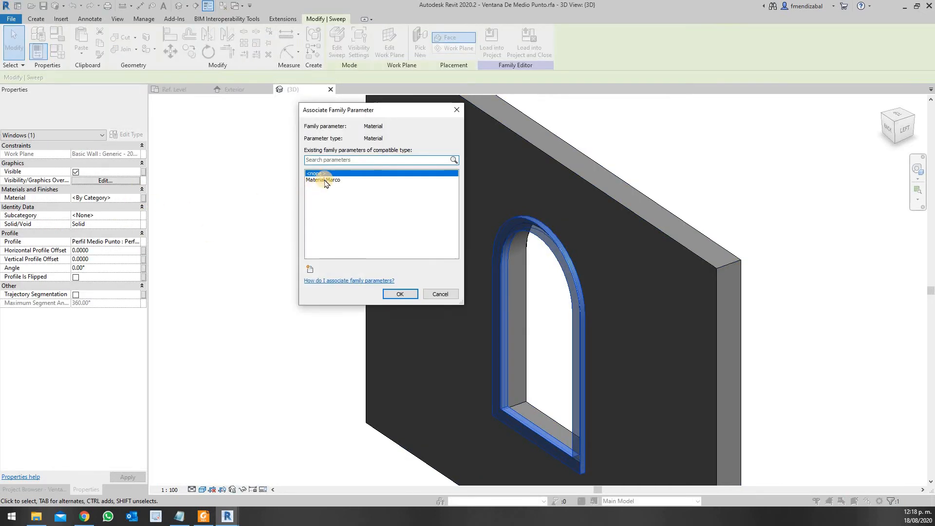
left_click(394, 295)
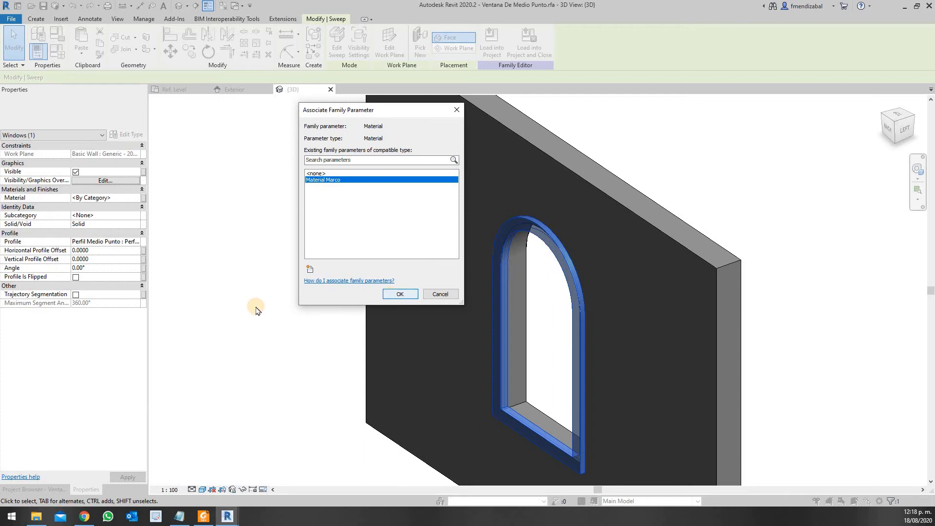
left_click(265, 301)
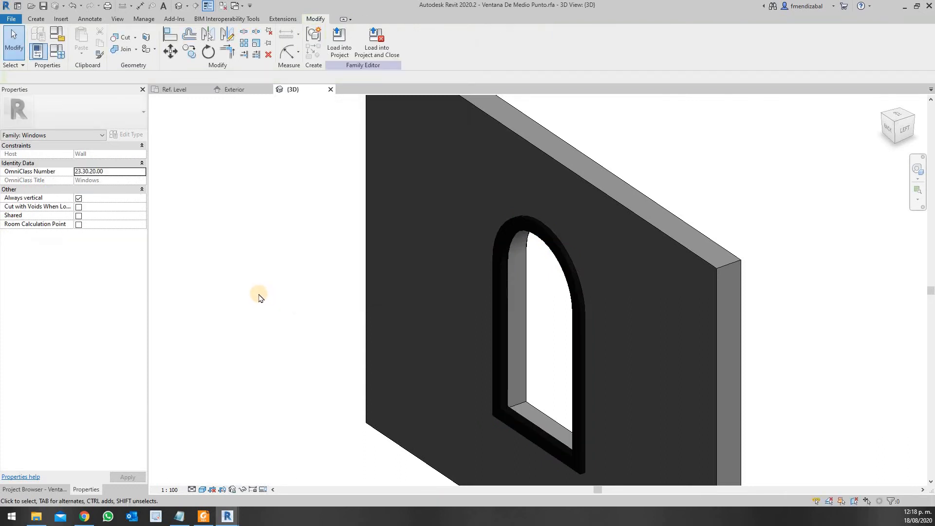
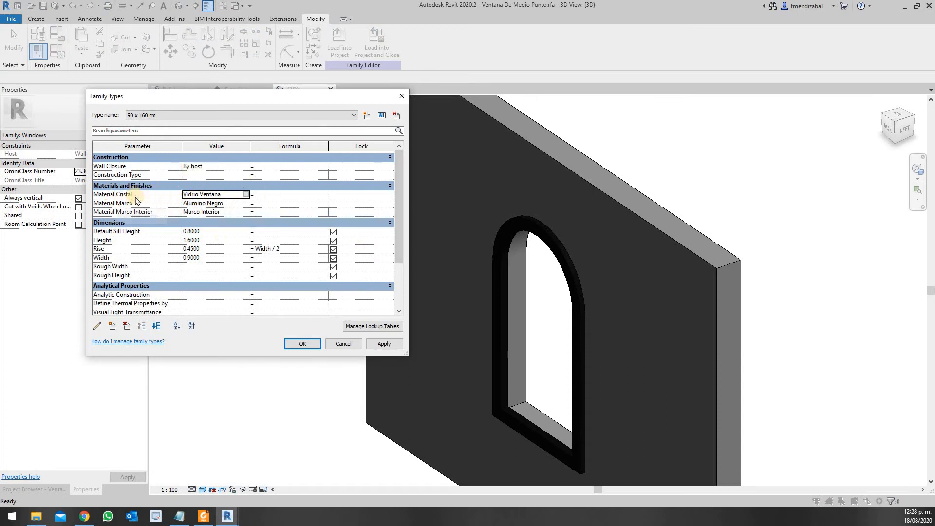
- Close the family types settings and inspect the properties of the window frame sweep in the 3D view
left_click(298, 347)
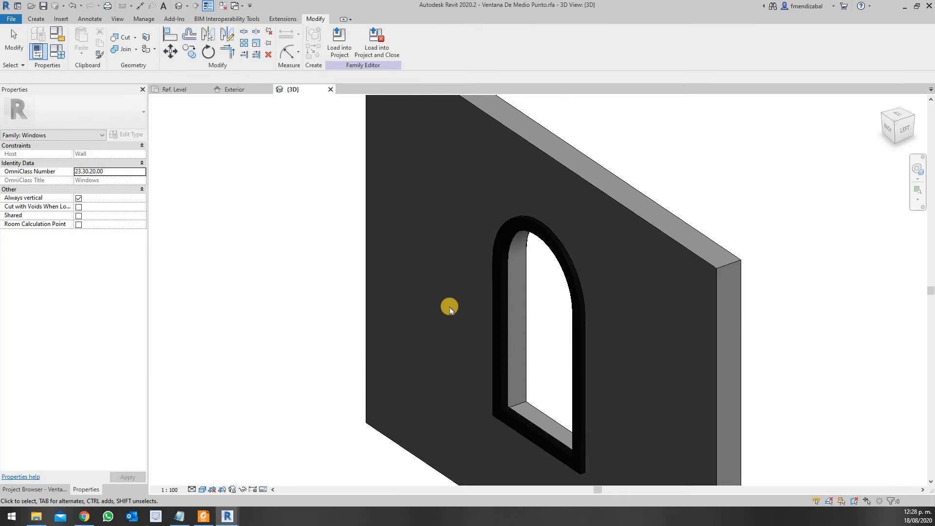
left_click(495, 292)
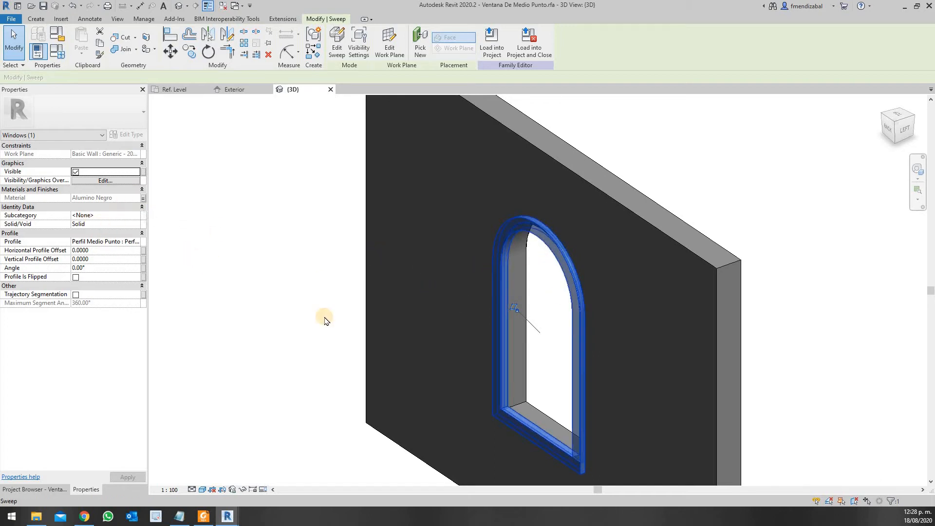
left_click(294, 290)
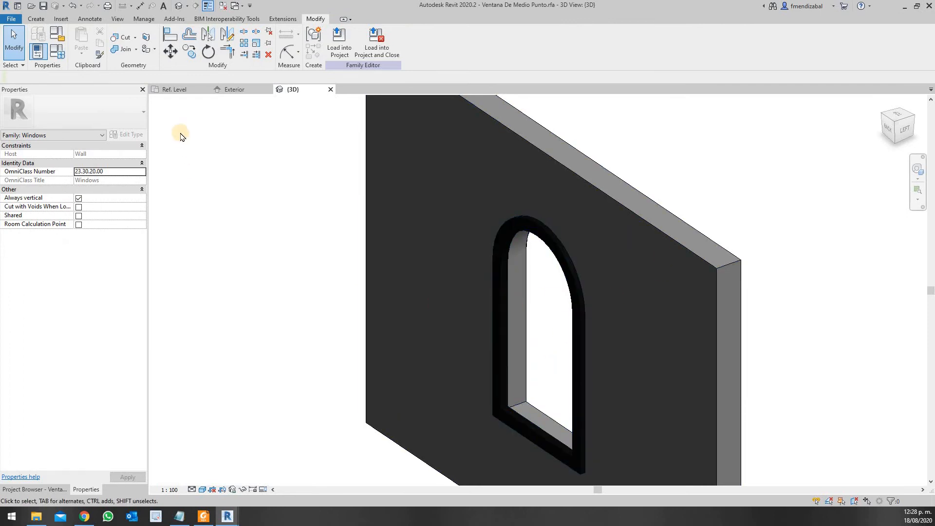
- In the Ref. Level plan, start an extrusion with the frame sweep's inner face as work plane and open the Exterior elevation for sketching
left_click(173, 90)
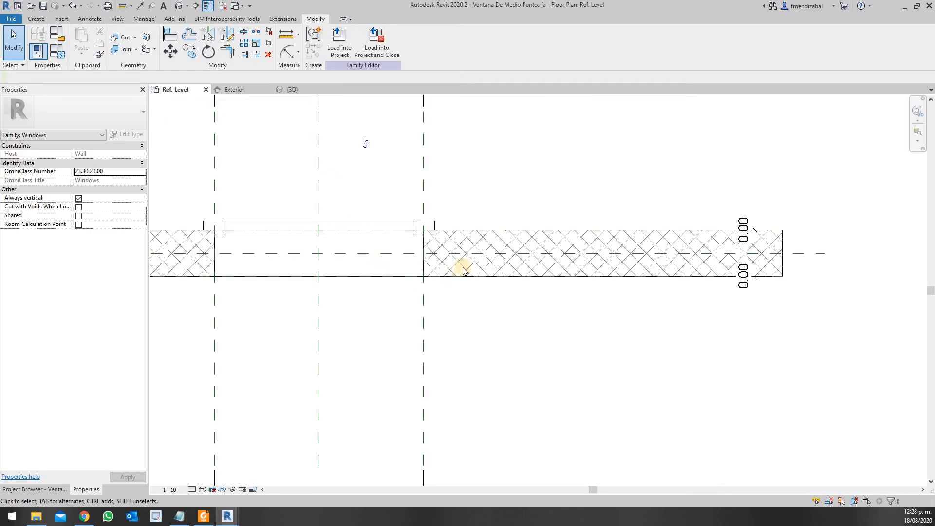
scroll(519, 271, "down", 2)
scroll(315, 244, "up", 5)
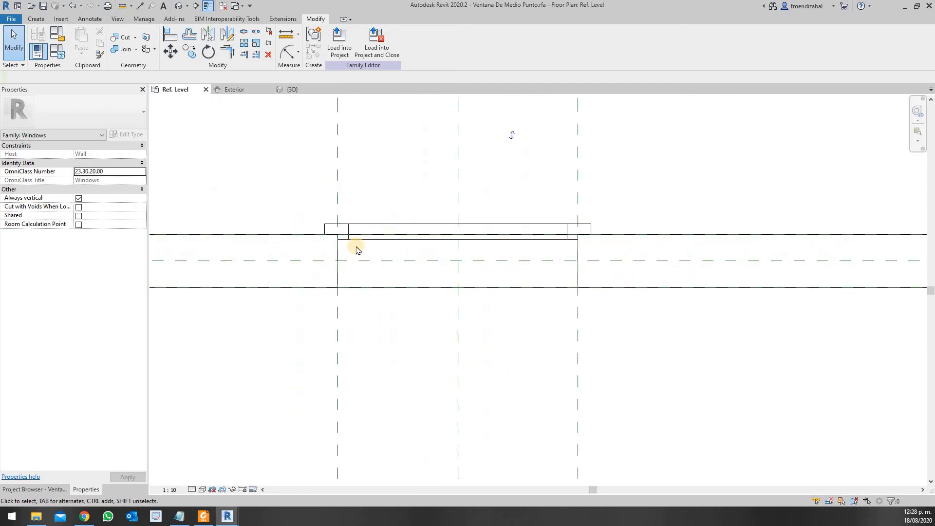
scroll(356, 249, "up", 1)
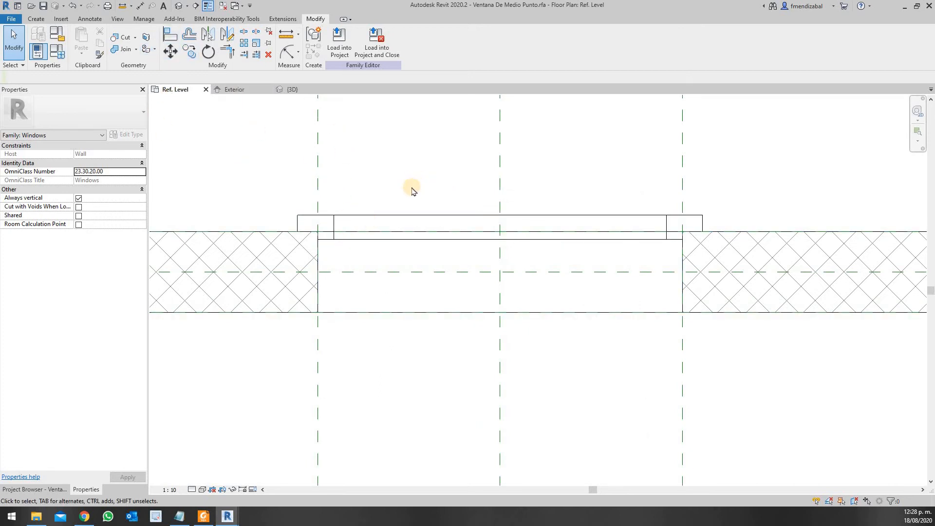
scroll(407, 178, "down", 2)
middle_click_drag(422, 249, 431, 313)
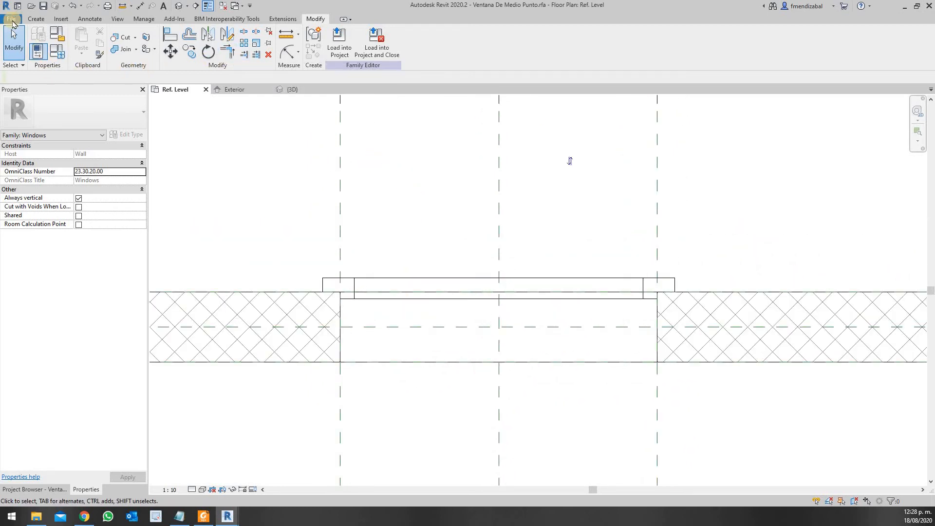
left_click(33, 19)
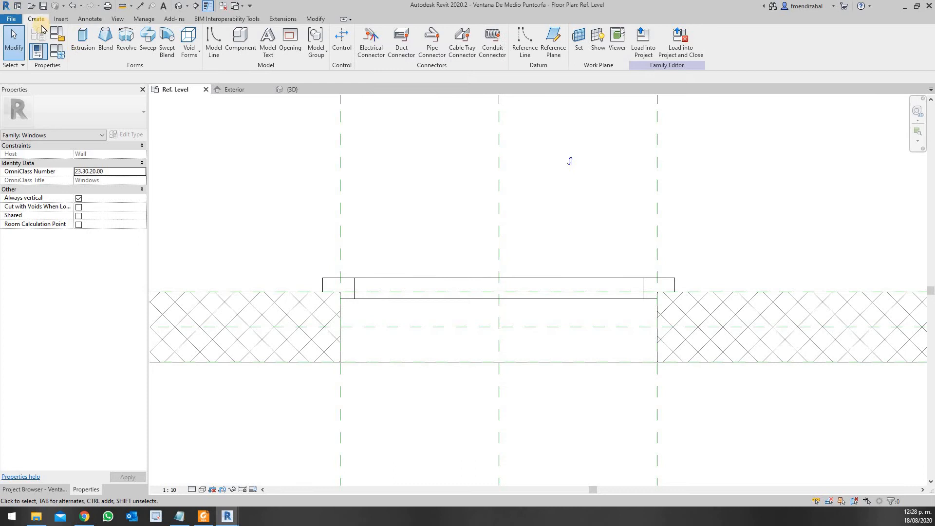
left_click(82, 41)
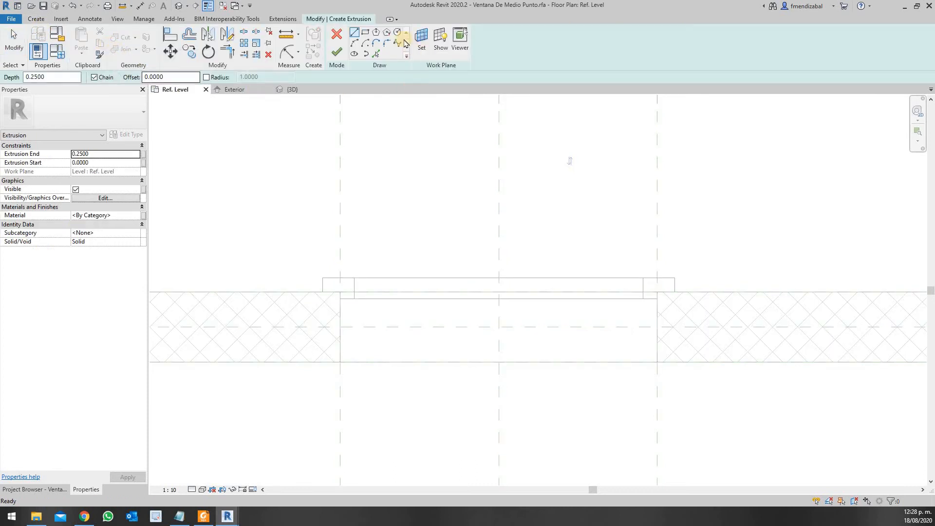
left_click(420, 40)
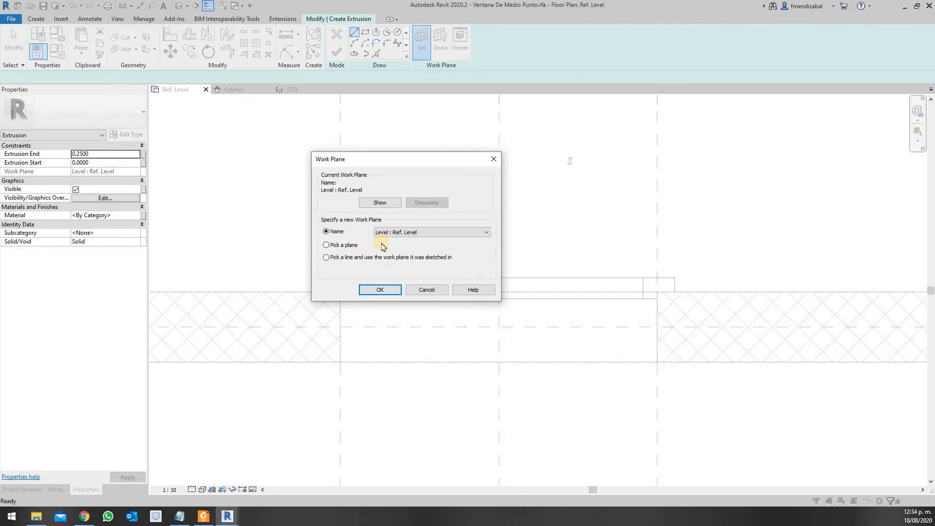
left_click(374, 290)
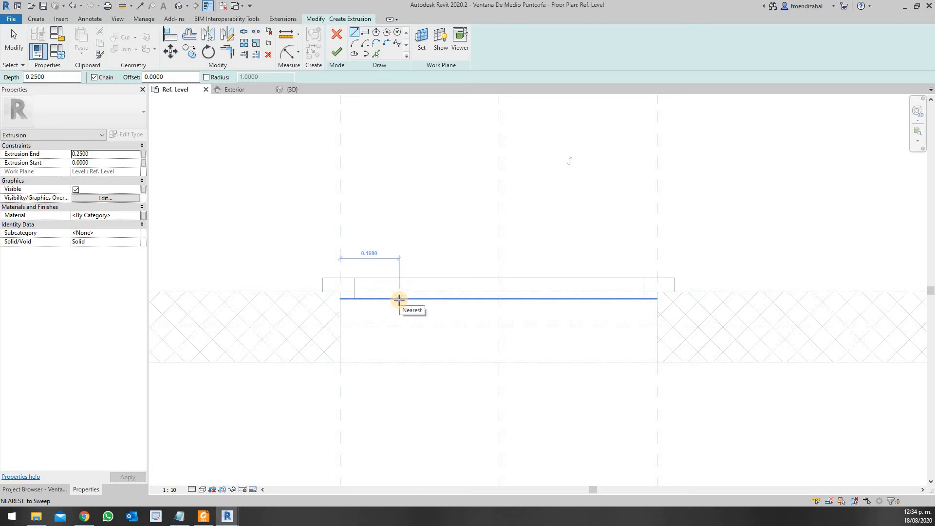
left_click(422, 38)
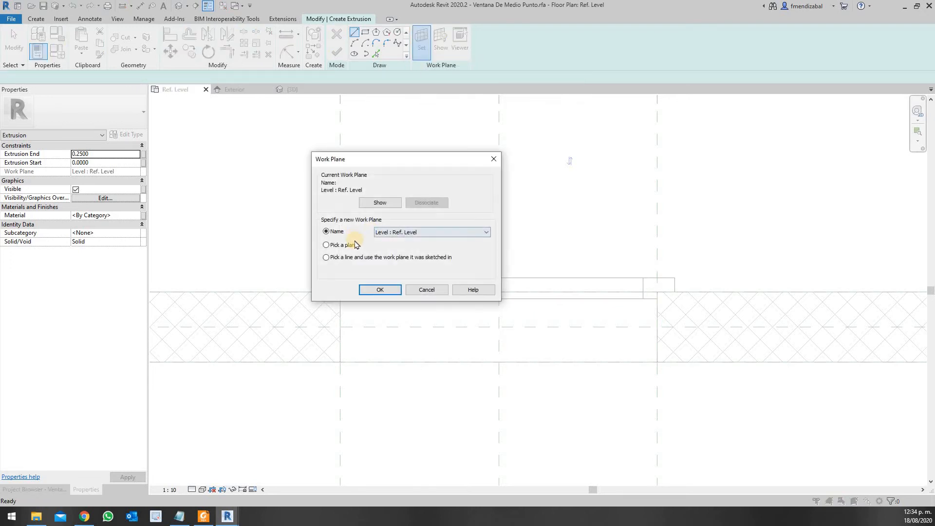
left_click(380, 290)
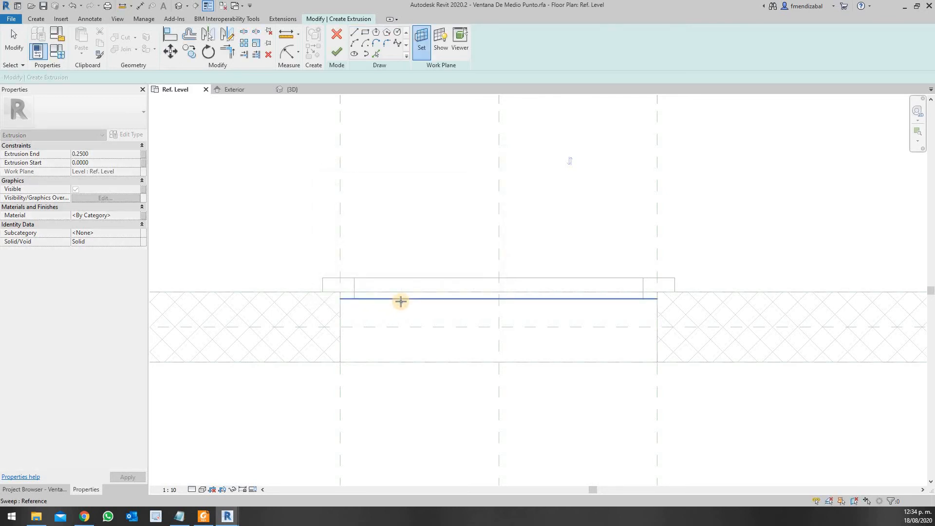
left_click(402, 305)
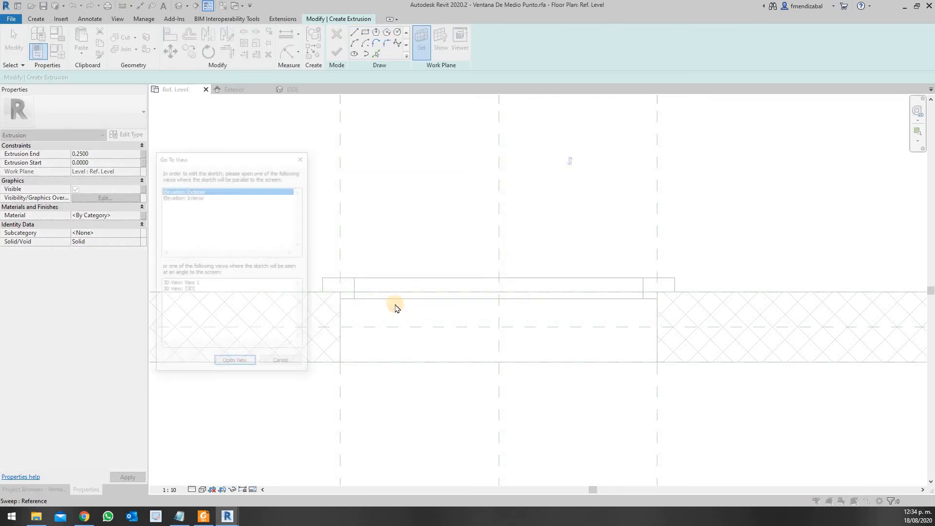
left_click(229, 366)
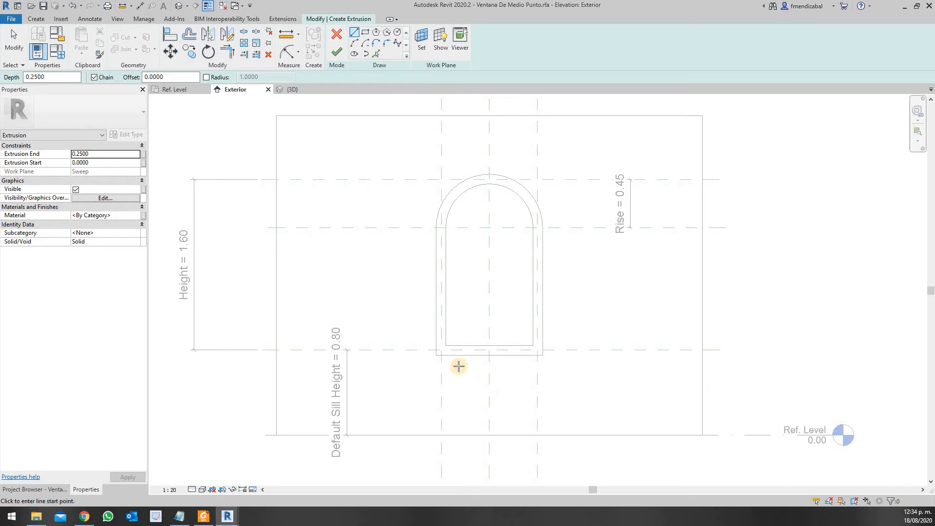
- Change the Exterior elevation's visual style to show the hidden edges of the arched wall opening for the Pick Lines tool
scroll(458, 368, "up", 4)
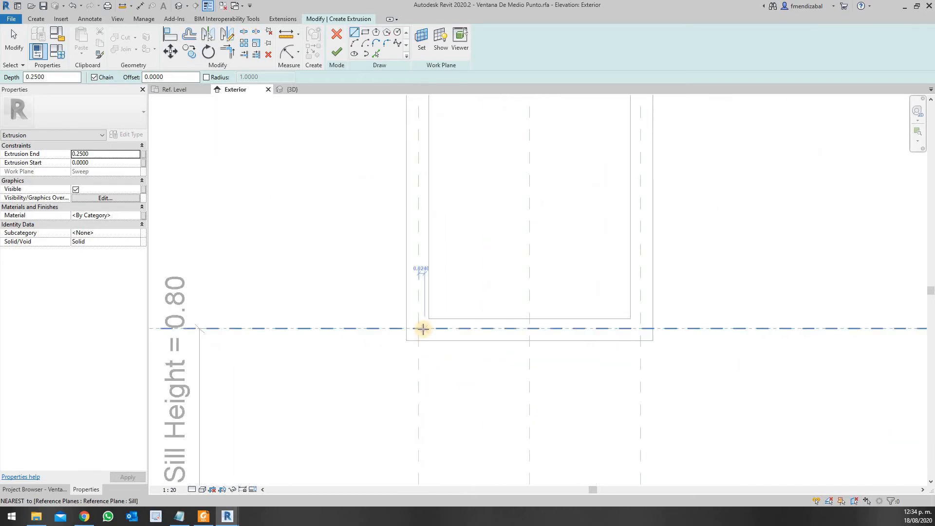
scroll(442, 147, "down", 4)
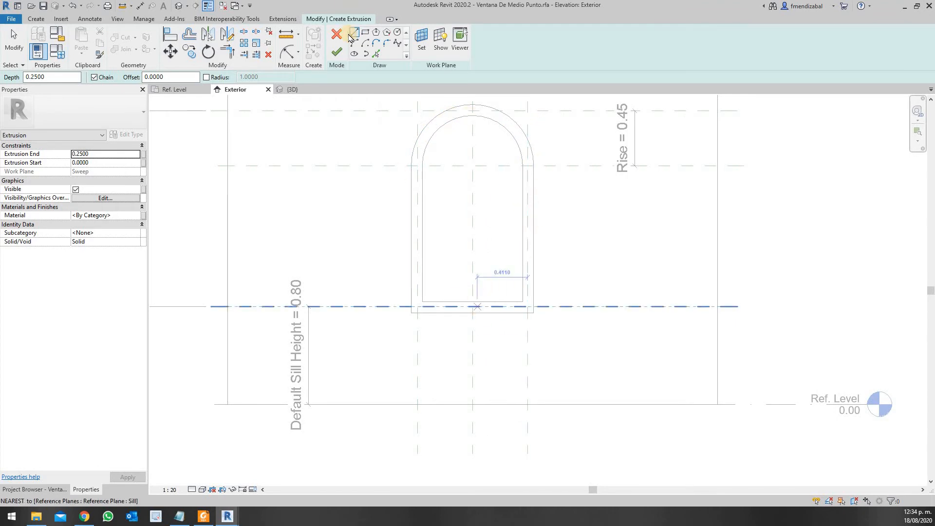
left_click(376, 54)
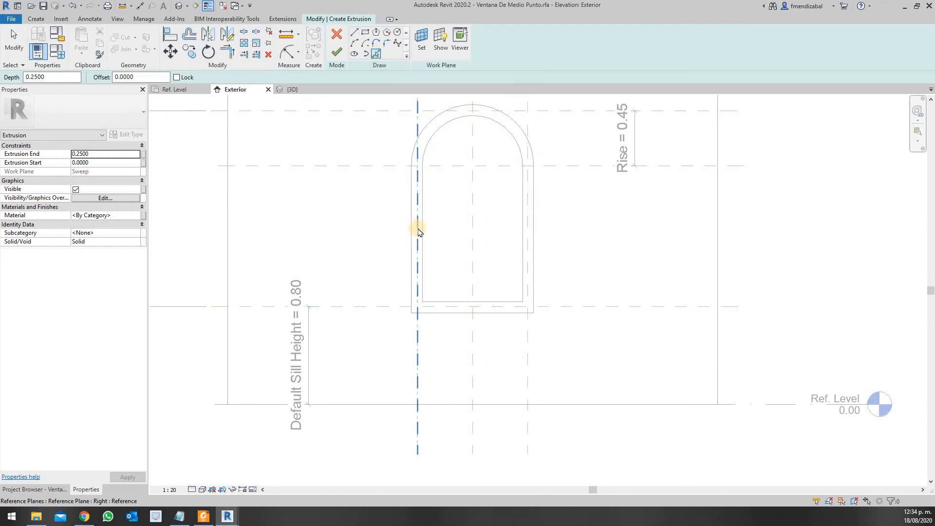
scroll(418, 190, "up", 3)
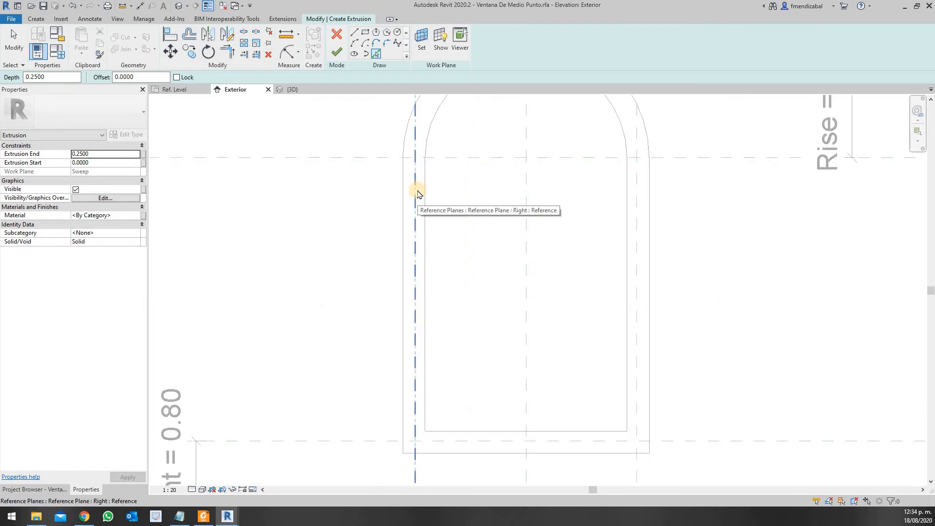
left_click(202, 490)
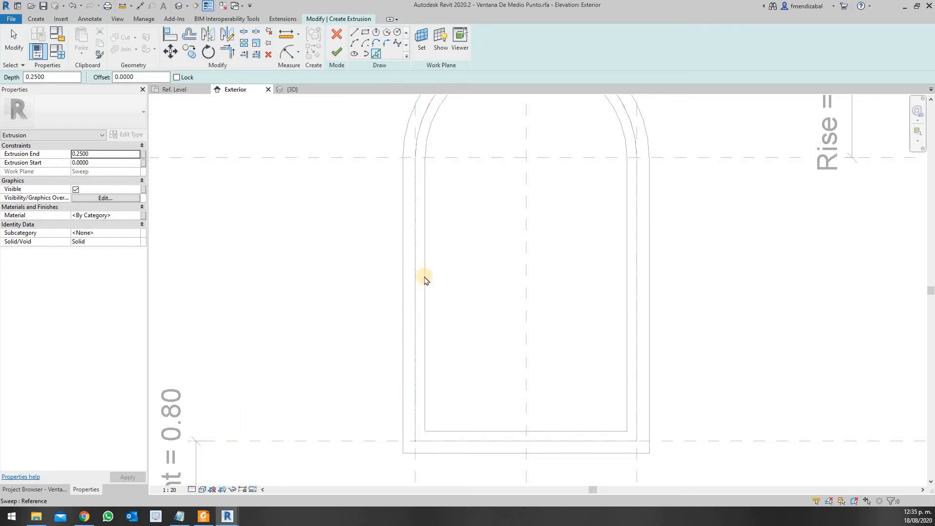
- Sketch the glass outline by picking the opening's two sides, arch and sill edge, locking each line to its edge
left_click(376, 55)
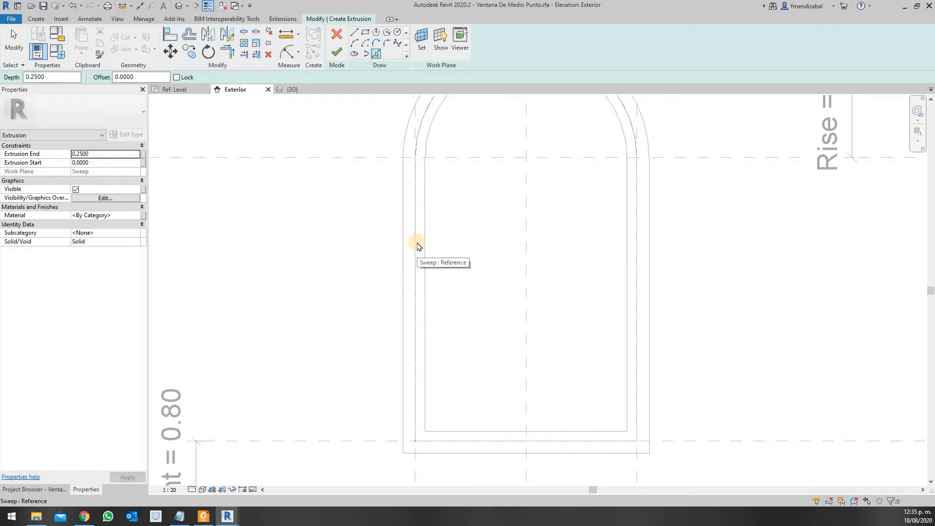
key("Tab")
left_click(416, 245)
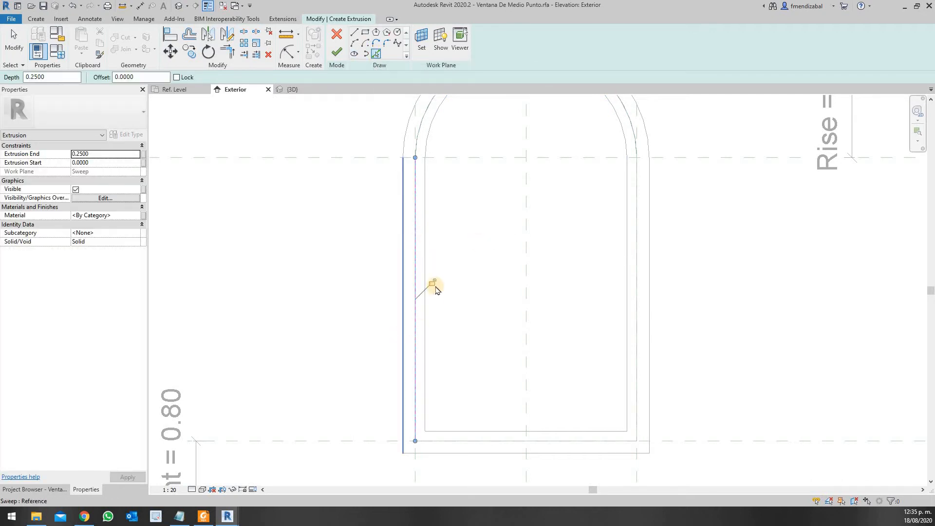
left_click(418, 119)
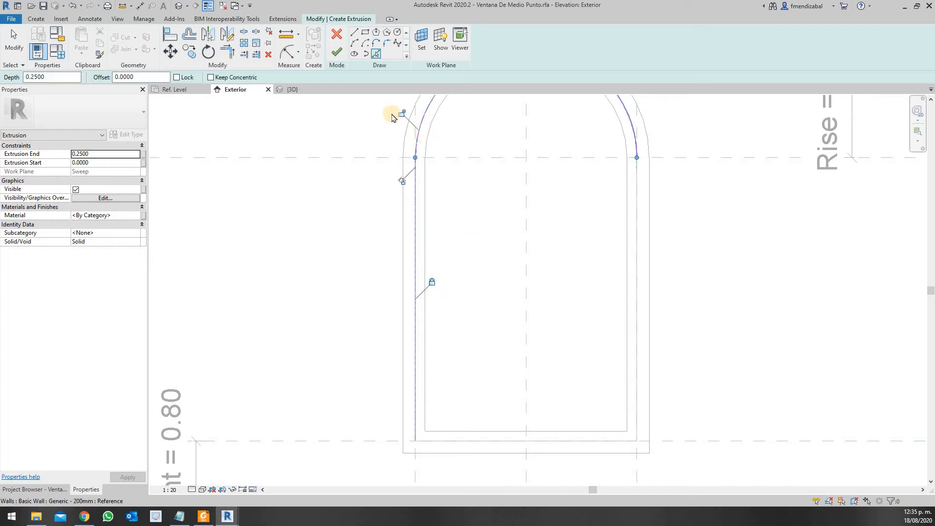
left_click(637, 274)
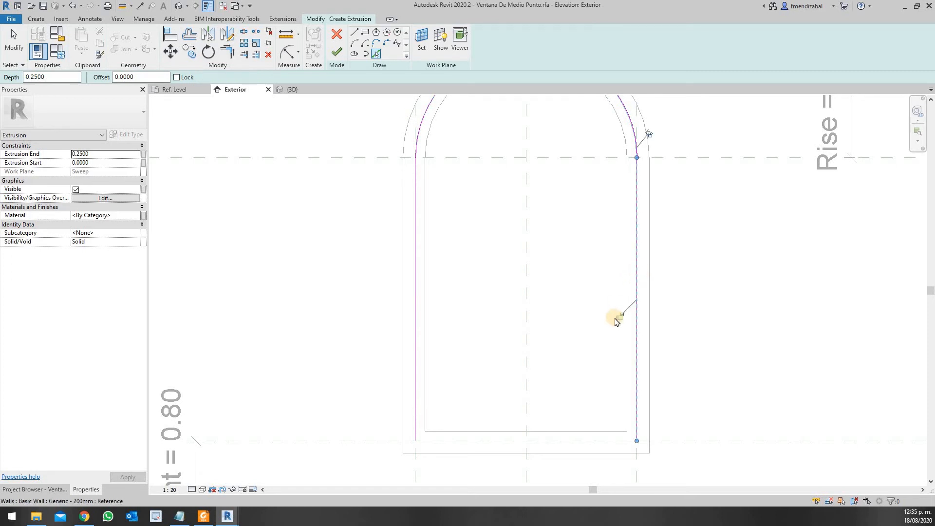
left_click(555, 441)
left_click(509, 424)
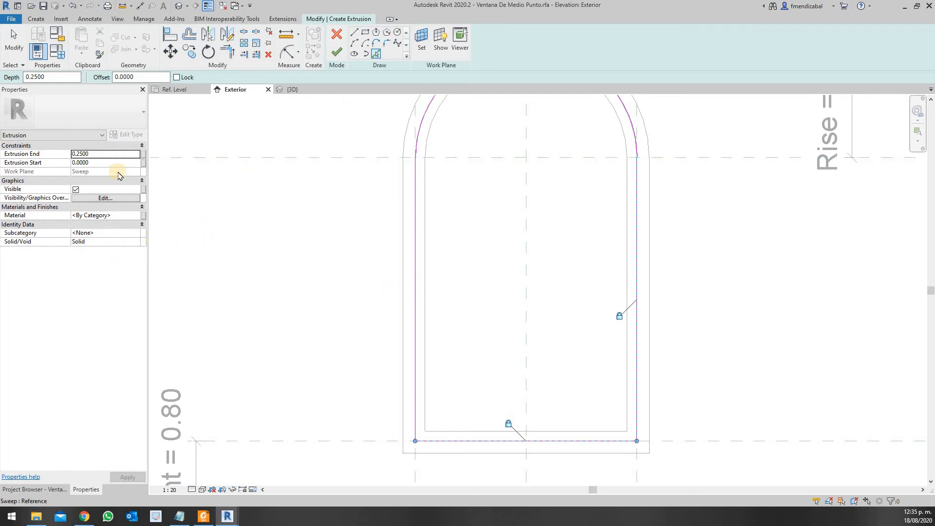
- Set the glass extrusion's end to 0.0090
left_click(105, 154)
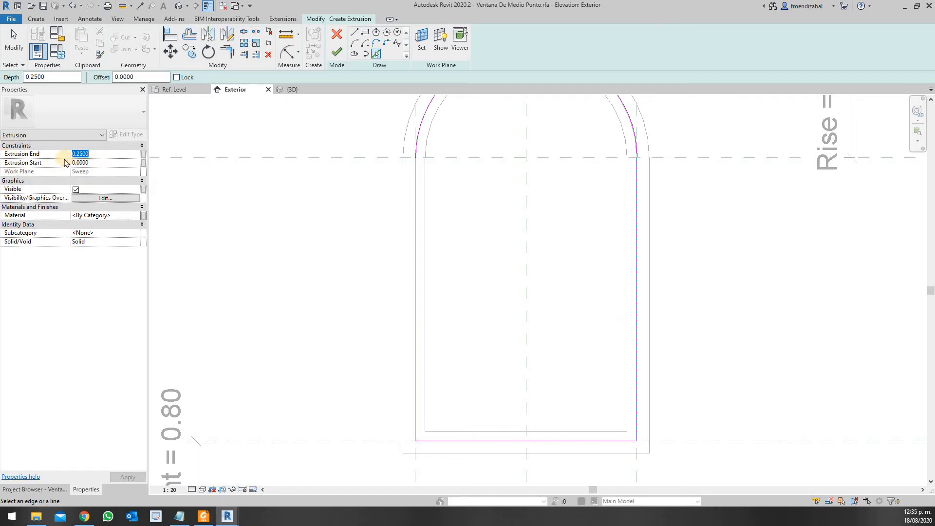
left_click(126, 154)
type("90")
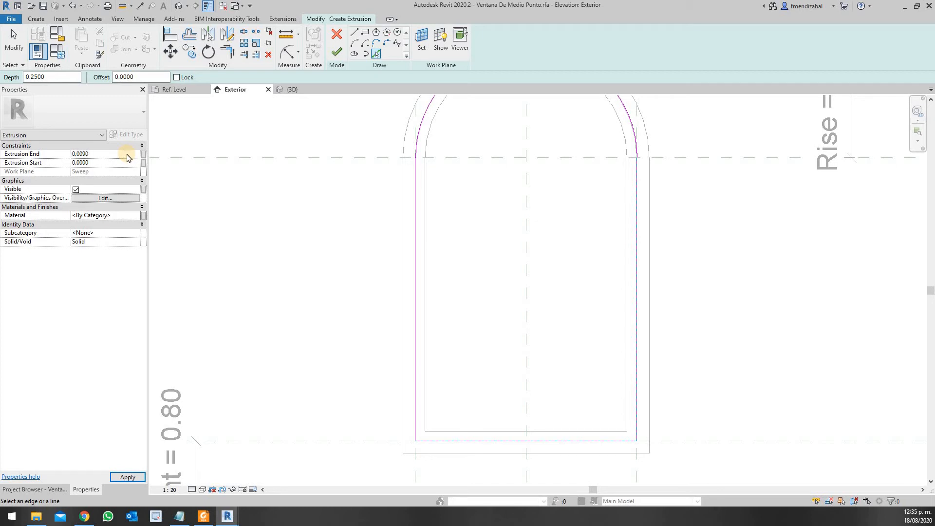
key("Return")
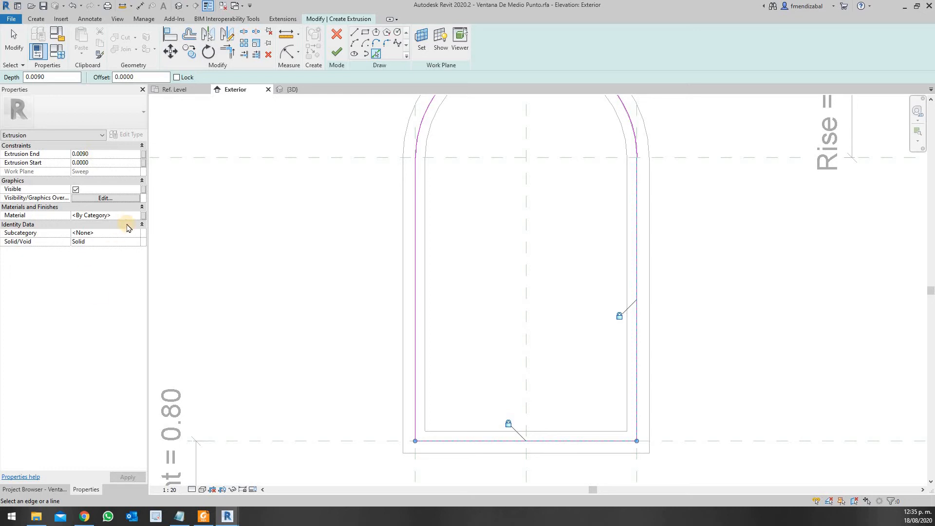
- Associate the extrusion's material with the Material Cristal family parameter and finish the extrusion
left_click(143, 215)
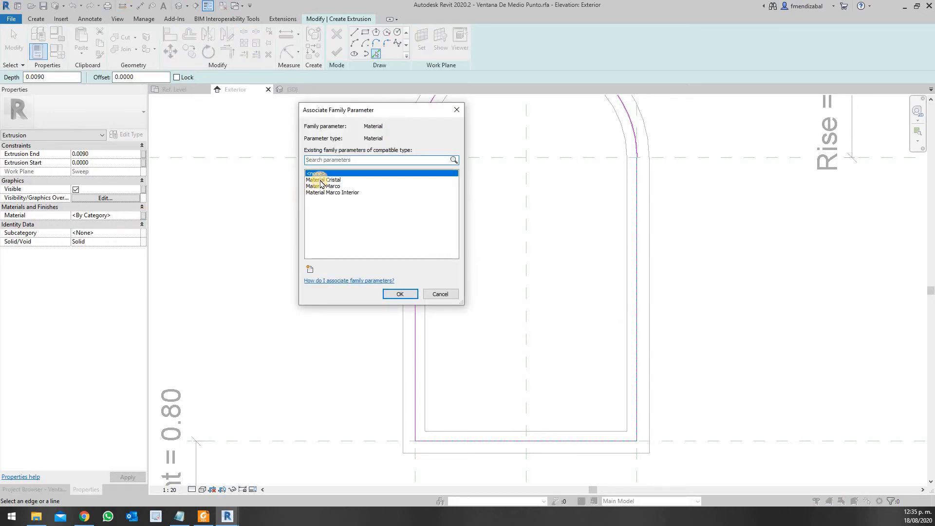
left_click(400, 294)
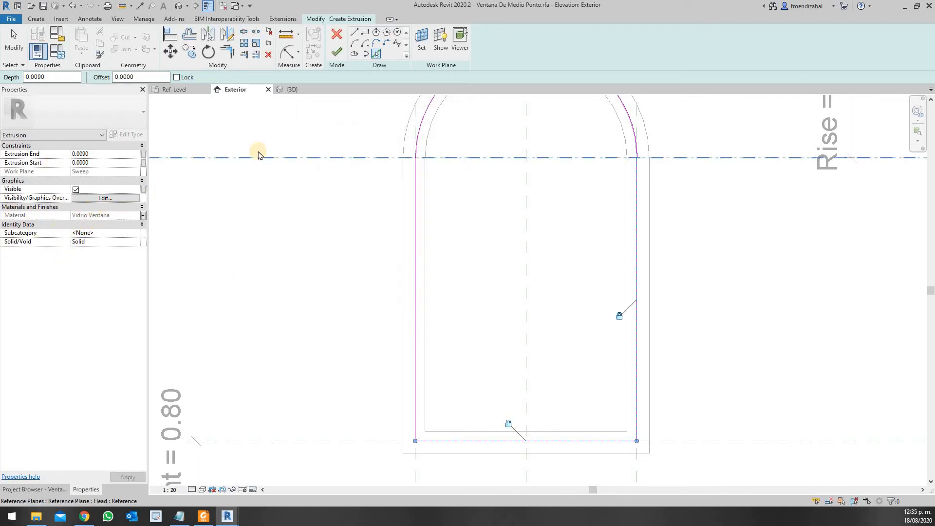
left_click(337, 52)
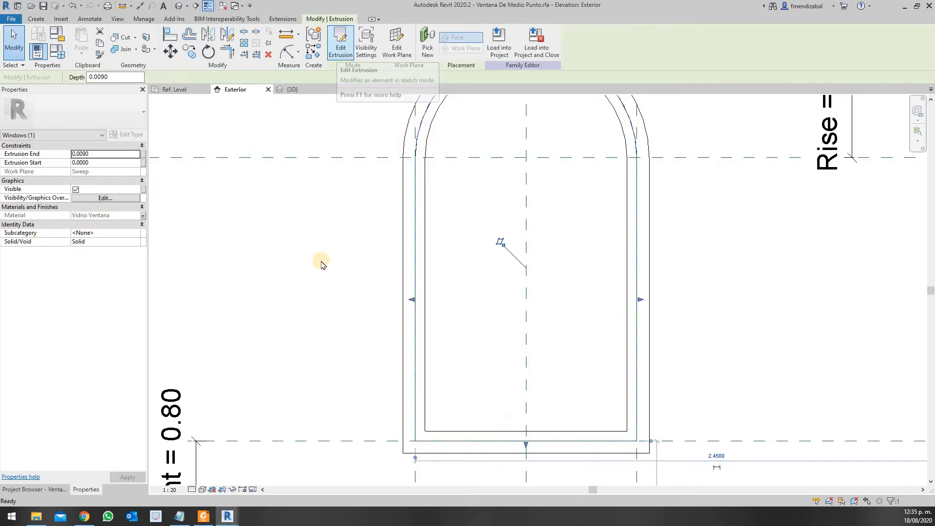
- Check the glass pane's position against the frame in the Ref. Level plan and its appearance in the 3D view
left_click(174, 89)
scroll(389, 332, "up", 4)
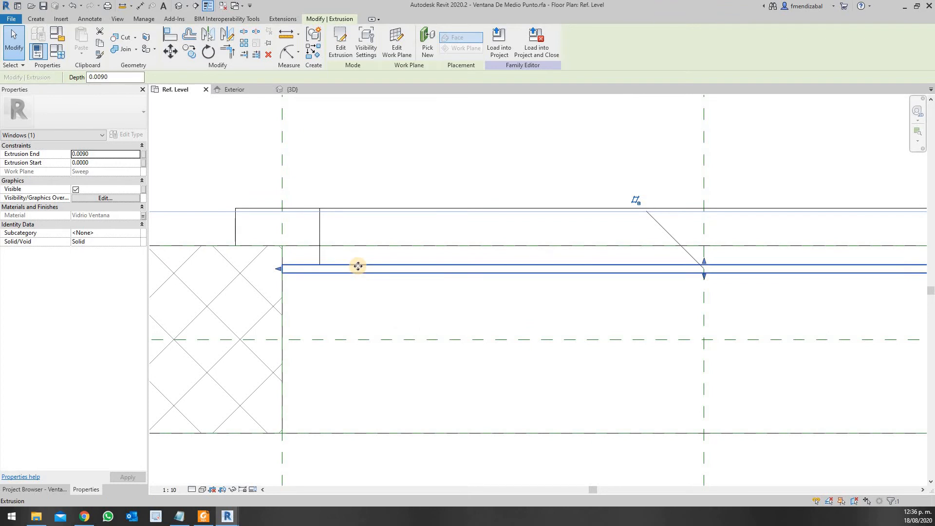
left_click(287, 90)
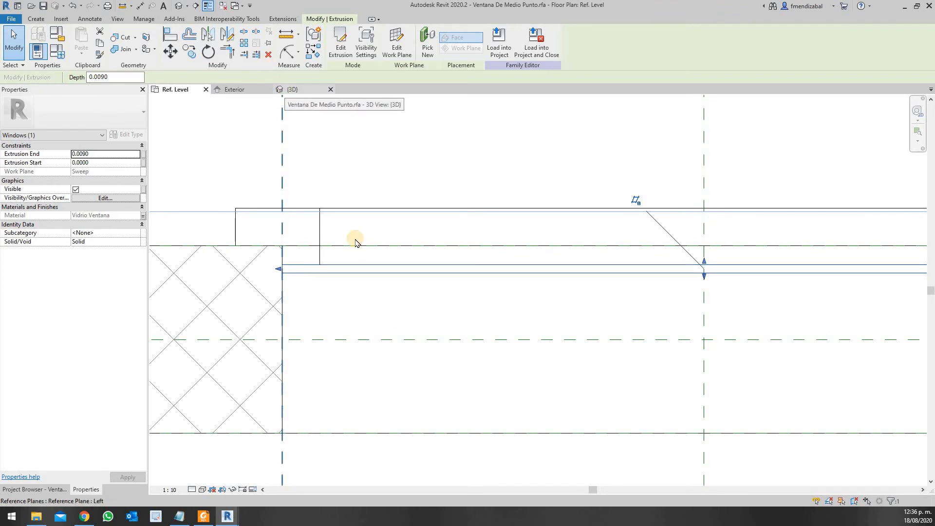
scroll(542, 379, "down", 1)
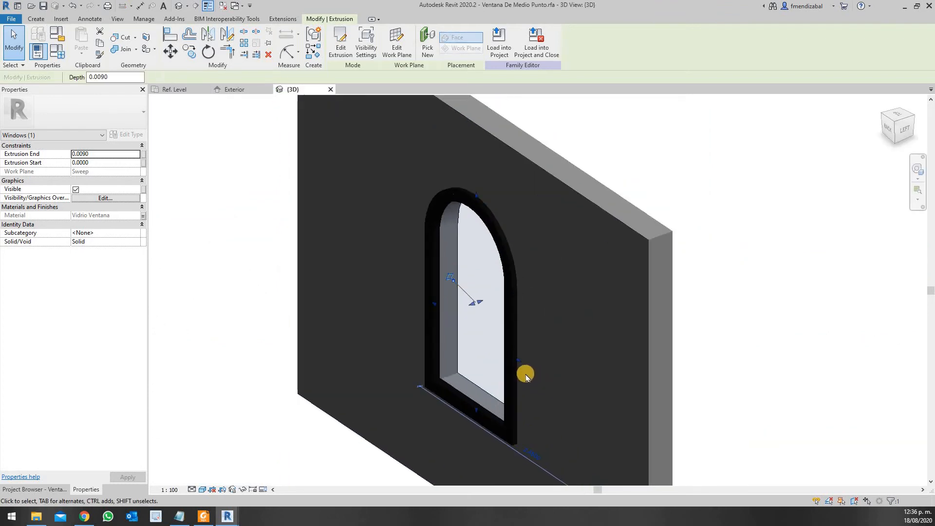
scroll(527, 374, "up", 2)
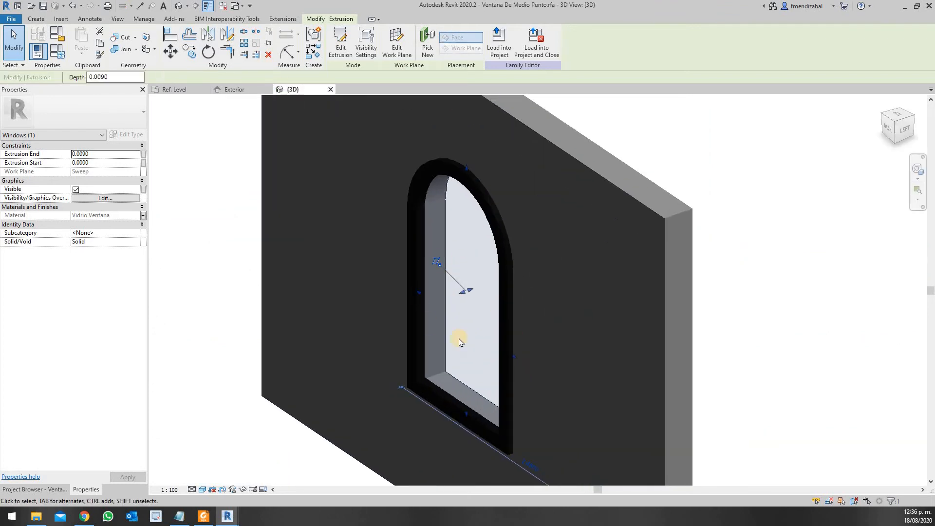
- Switch the 3D view to the Realistic visual style and inspect the glass pane from the other side of the wall
left_click(201, 490)
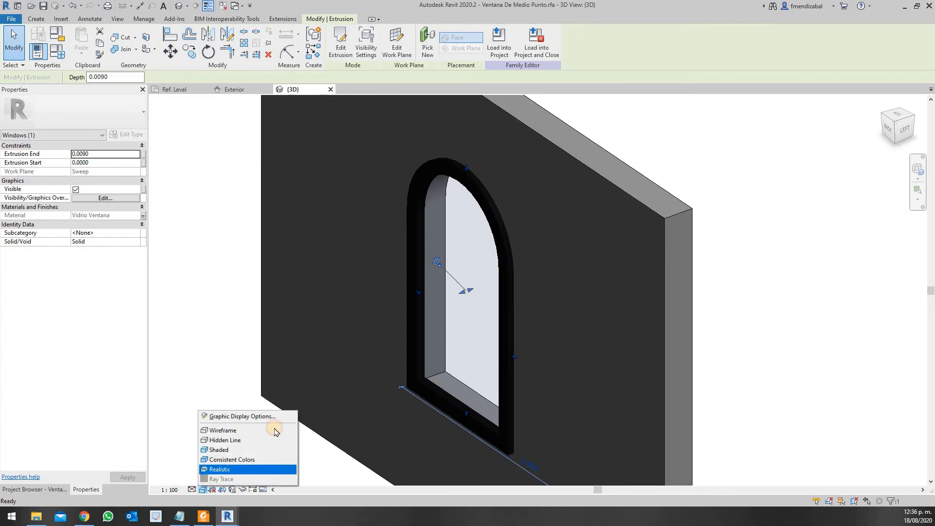
left_click(218, 469)
scroll(448, 395, "up", 3)
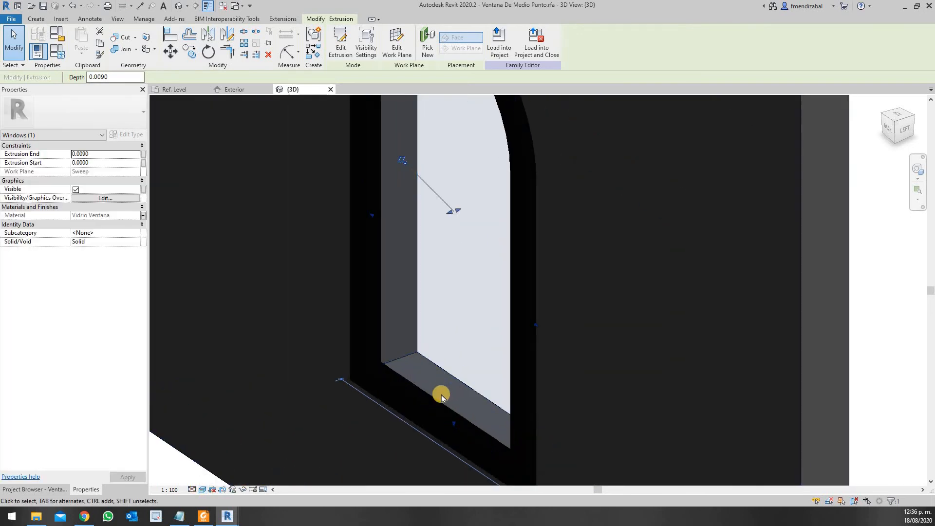
middle_click_drag(448, 402, 519, 329, "shift")
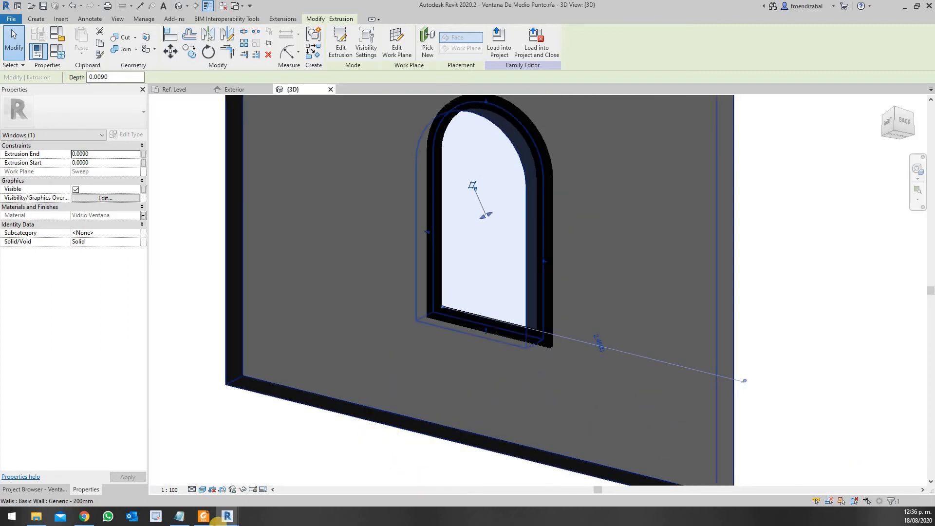
- Set the 3D view's visual style to Hidden Line and examine how the glass pane sits at the frame's lower corner
left_click(202, 490)
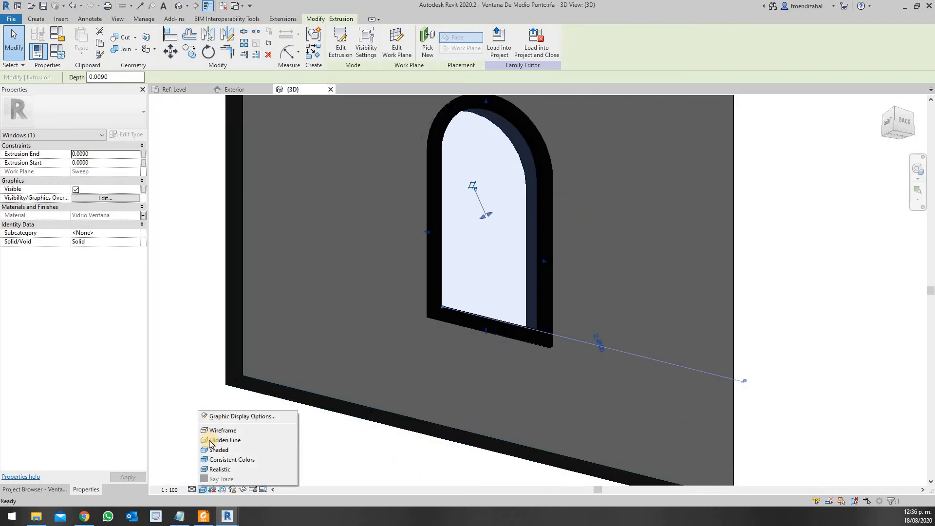
left_click(219, 441)
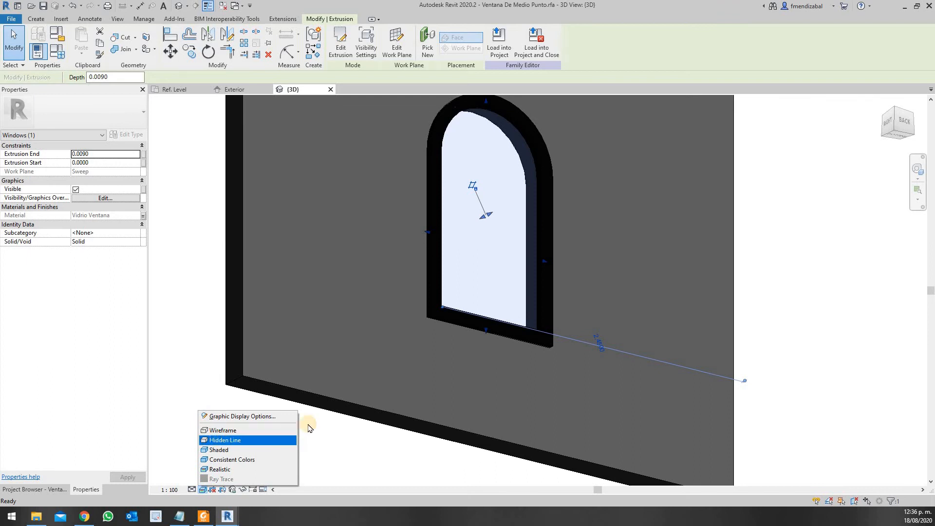
left_click(384, 449)
scroll(384, 449, "down", 2)
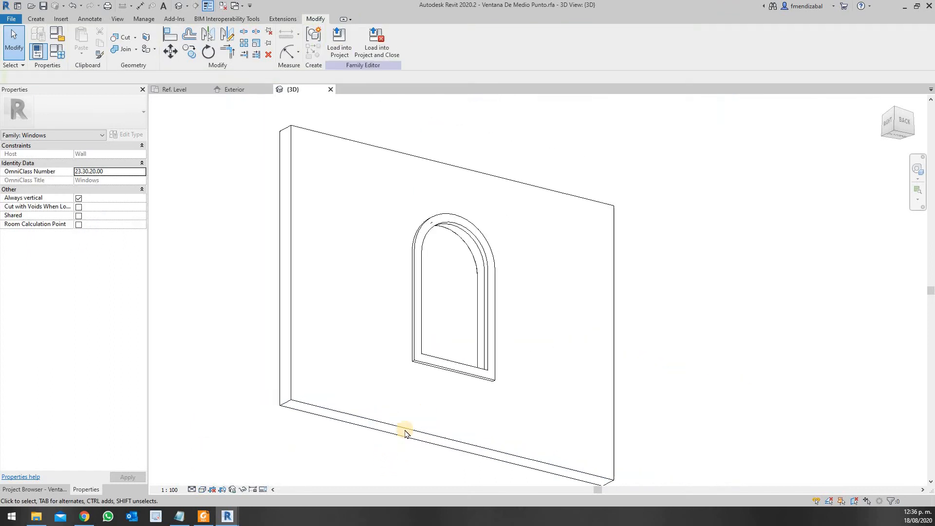
middle_click_drag(365, 460, 484, 376, "shift")
scroll(487, 368, "up", 5)
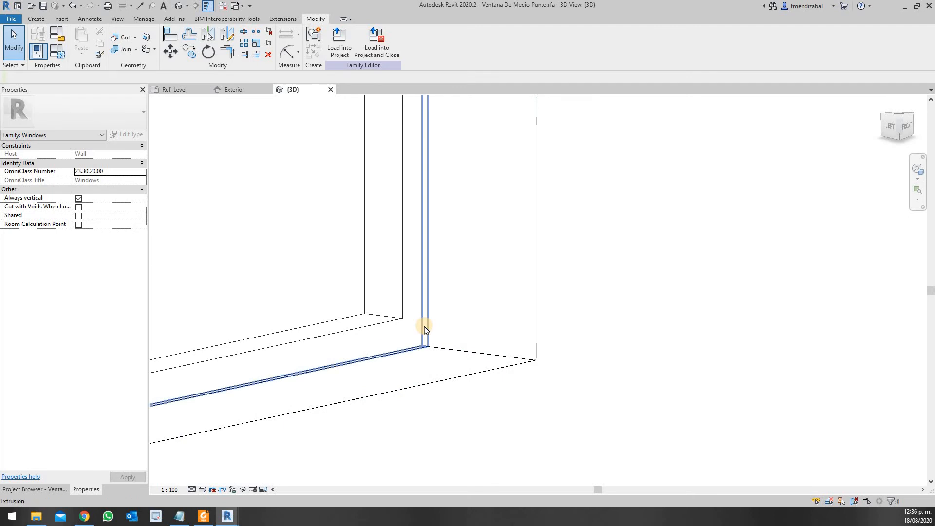
left_click(425, 330)
left_click(518, 332)
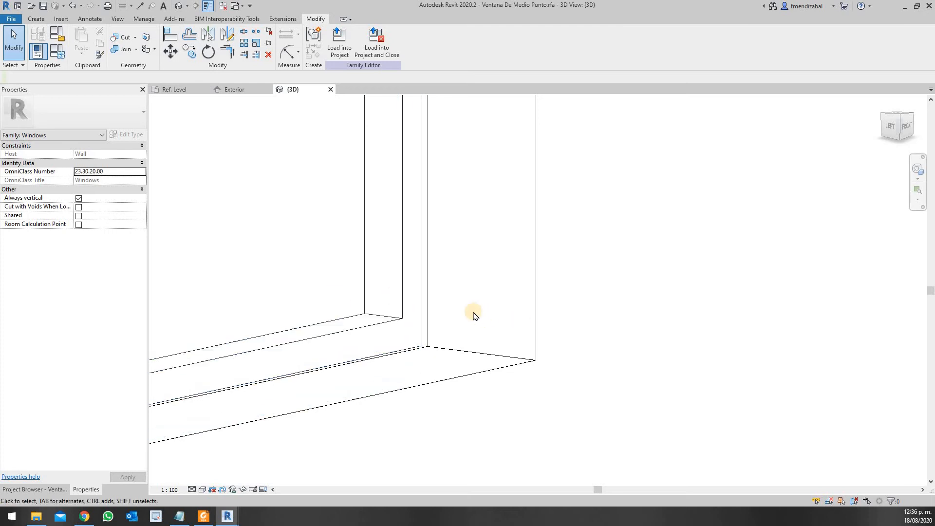
scroll(444, 316, "down", 1)
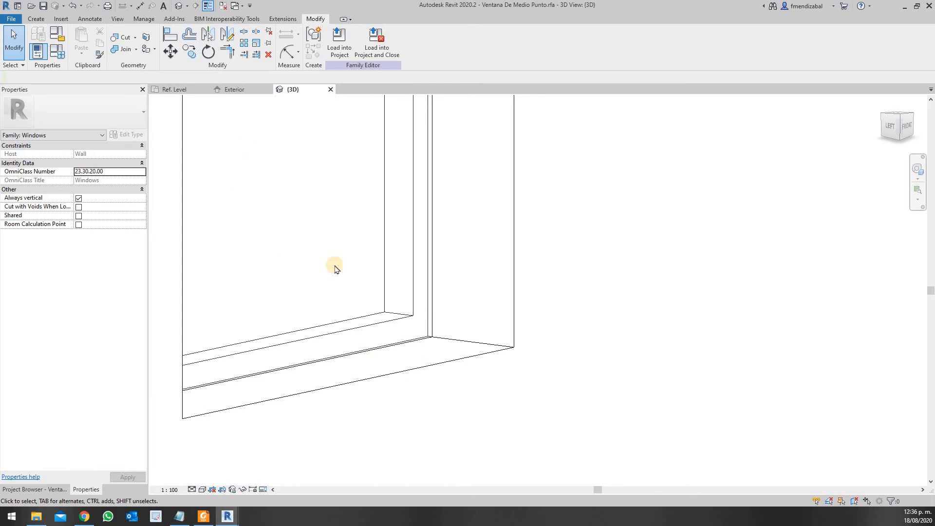
- Start a new extrusion from the Ref. Level plan, pick the glass pane's face as work plane, and open Elevation: Exterior
key("ctrl+Tab")
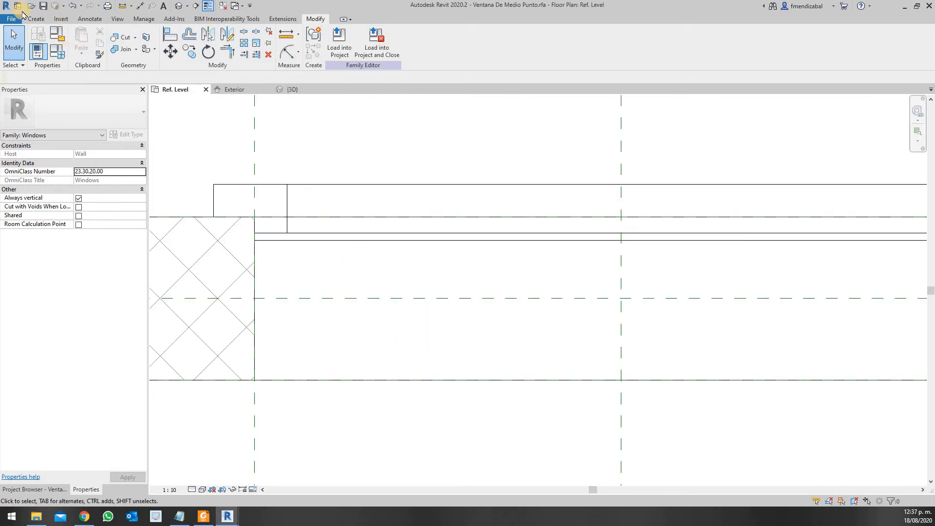
left_click(36, 19)
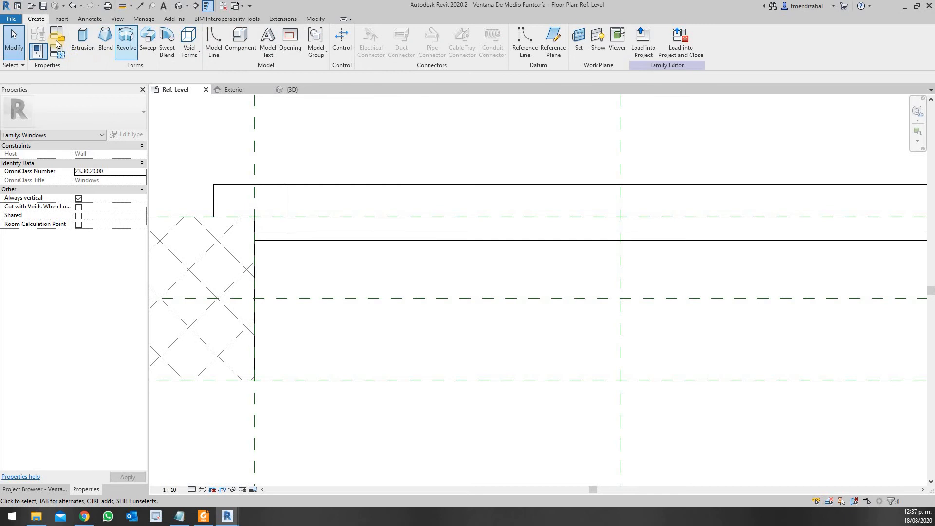
left_click(82, 39)
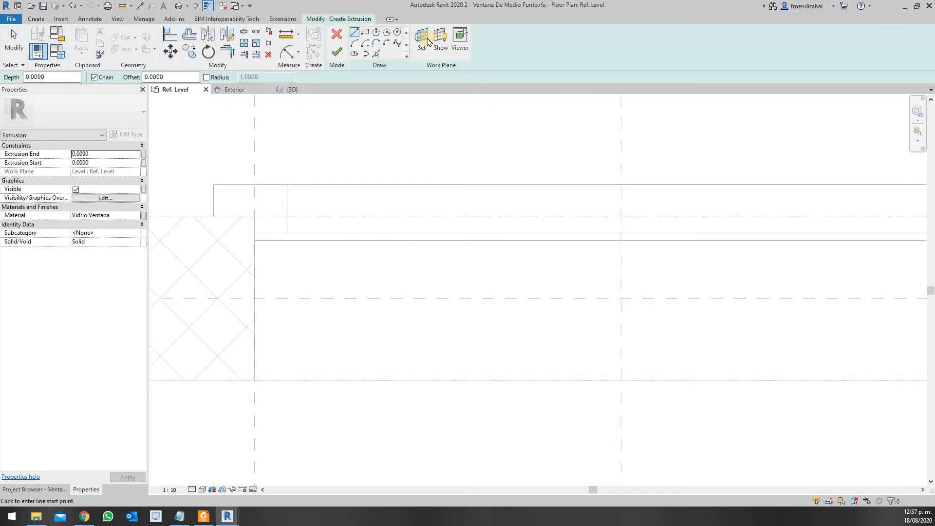
left_click(422, 44)
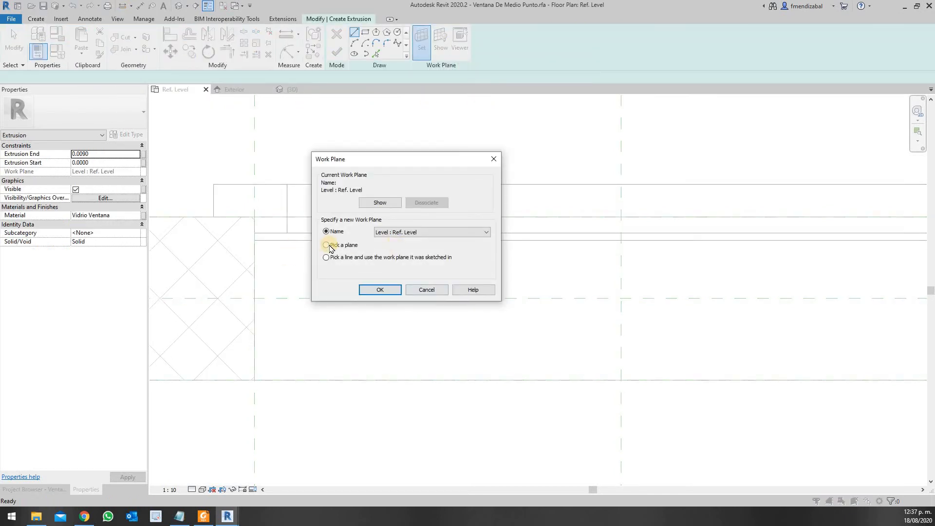
left_click(379, 290)
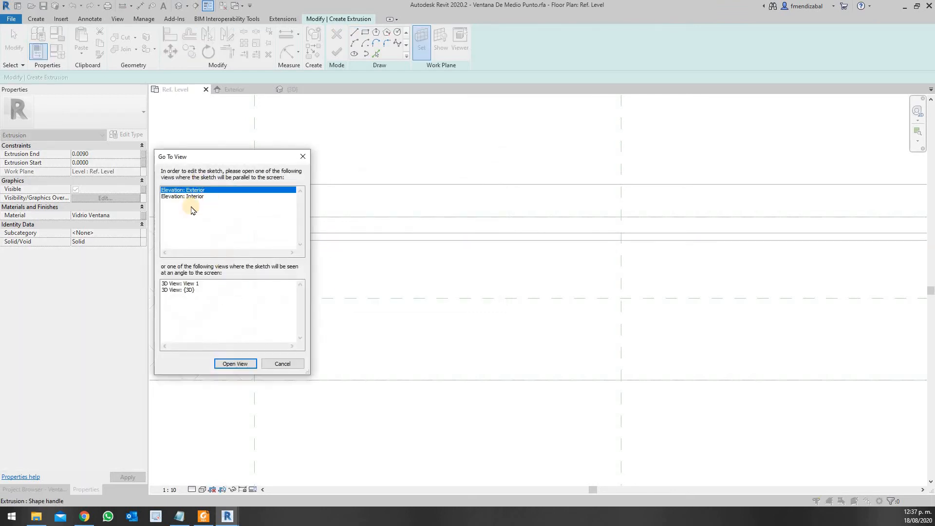
left_click(236, 363)
- Sketch the extrusion's outer outline by picking the opening's arch, two sides and sill edge, locking the lines to their edges
left_click(480, 194)
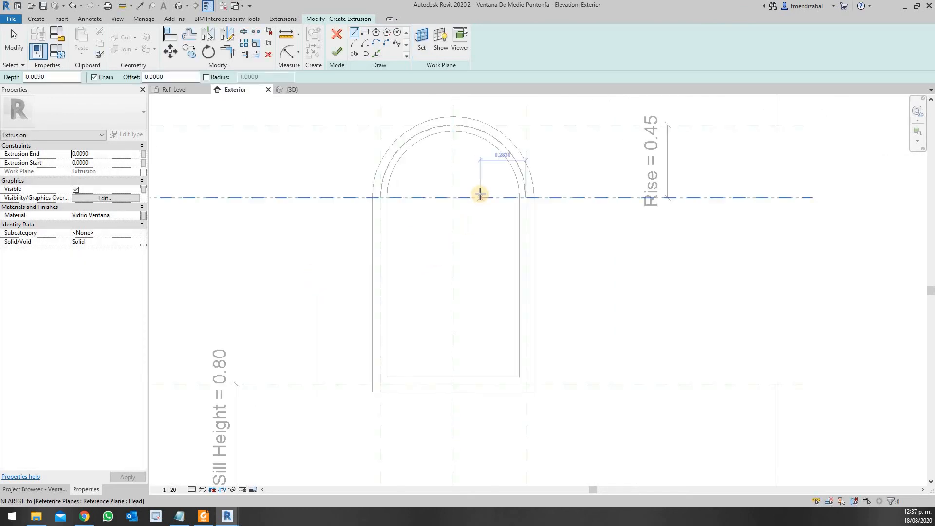
scroll(480, 195, "up", 2)
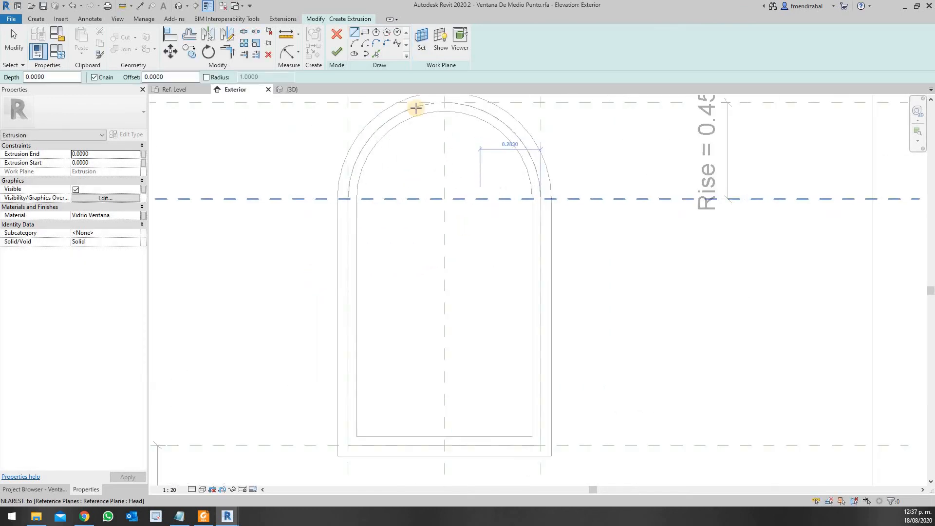
left_click(376, 54)
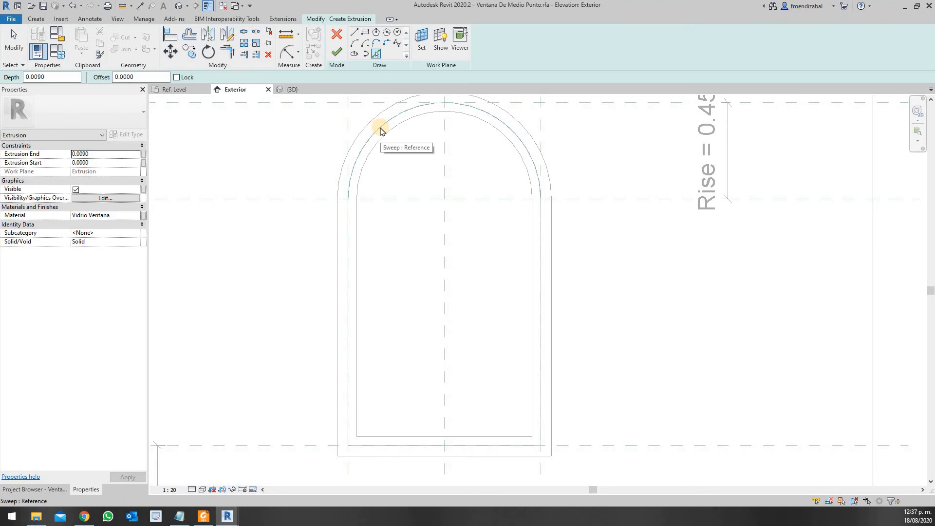
left_click(382, 128)
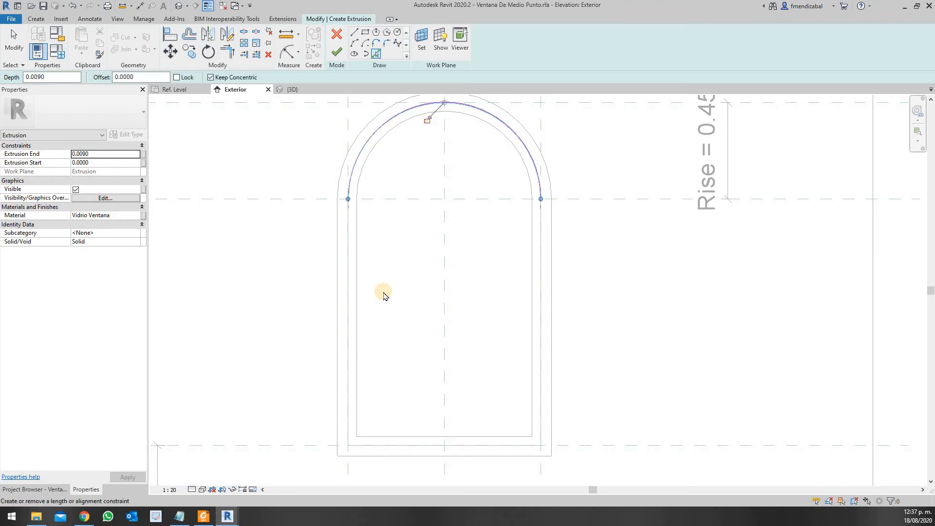
left_click(349, 285)
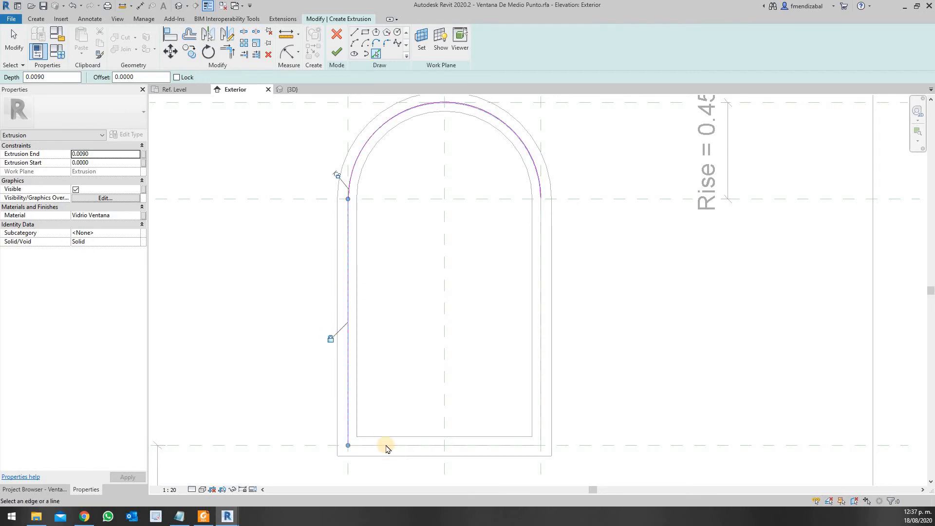
left_click(444, 454)
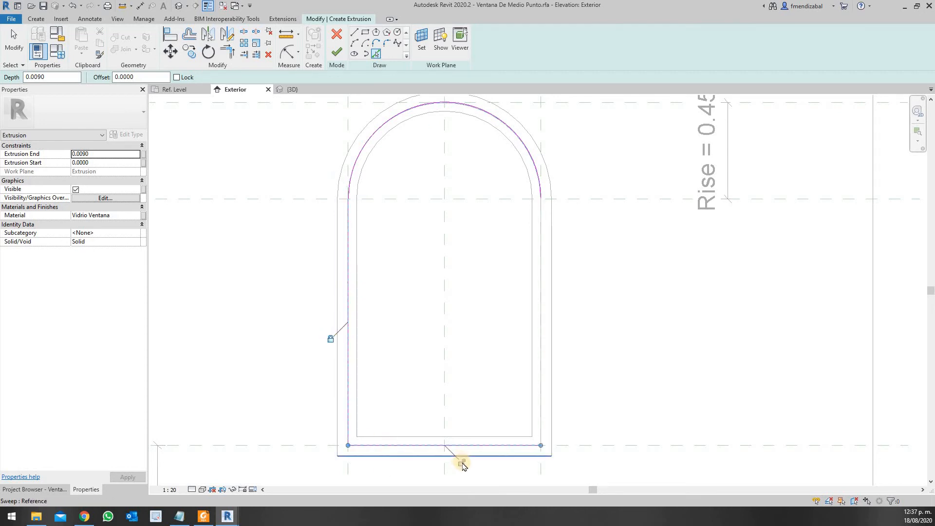
left_click(543, 427)
left_click(559, 306)
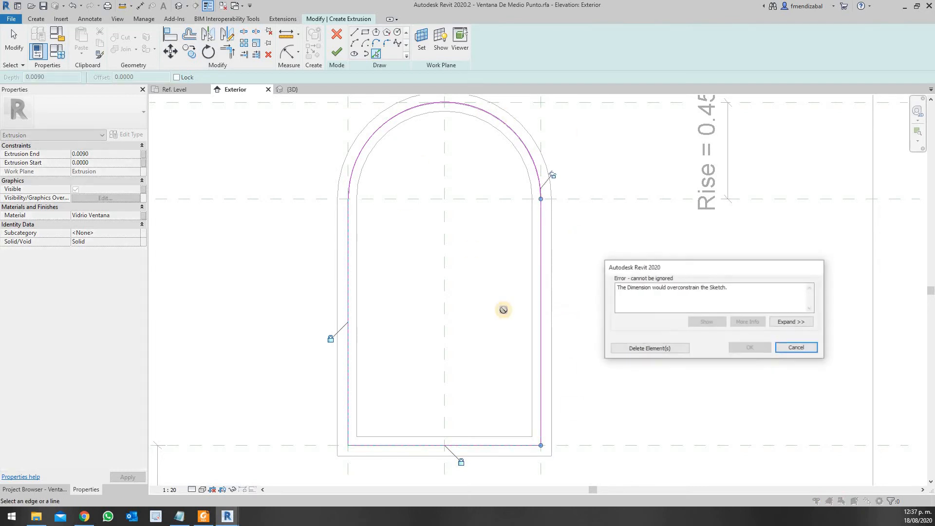
left_click(665, 349)
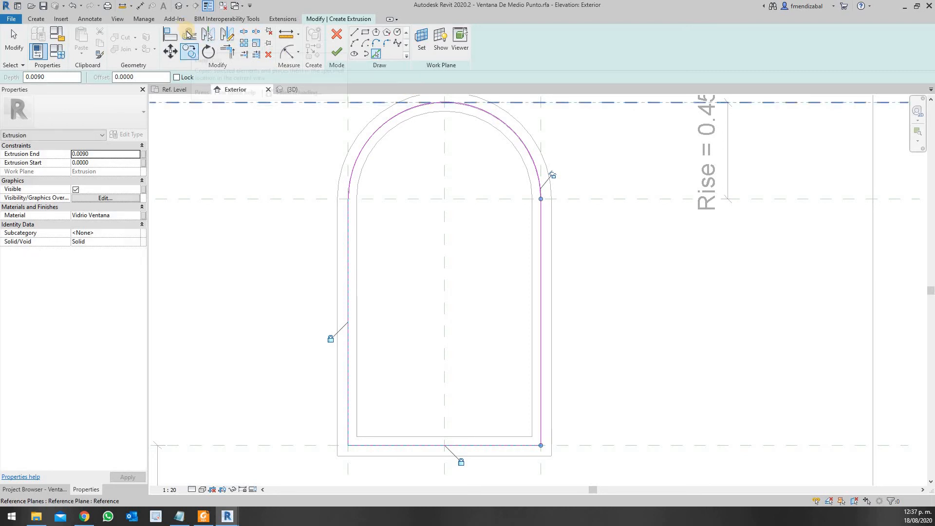
- Offset copies of the outline's arch, two sides and sill line inward by 0.0200
left_click(189, 34)
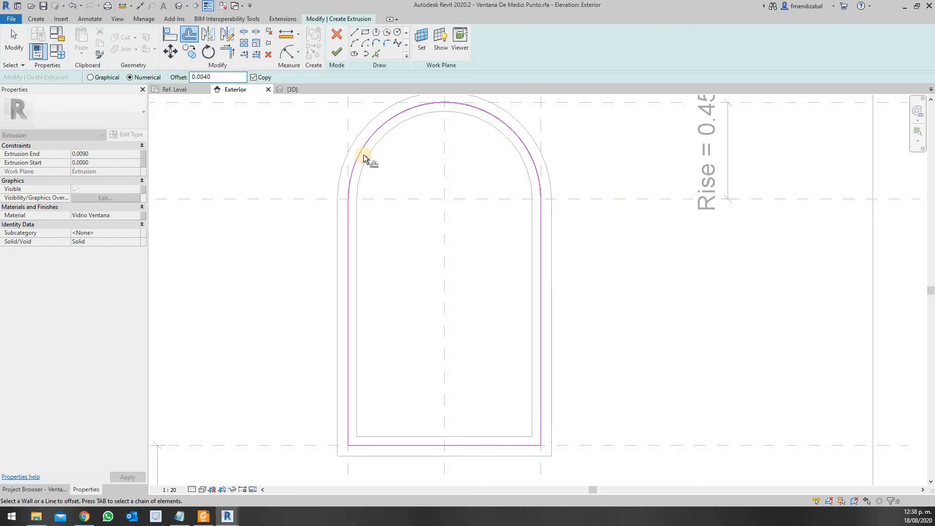
scroll(359, 141, "up", 4)
scroll(359, 141, "up", 1)
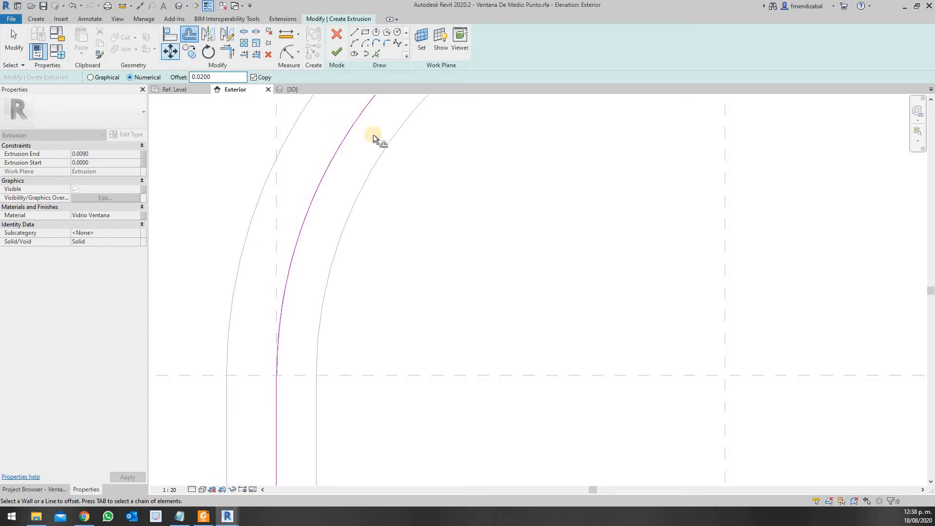
left_click(351, 148)
scroll(361, 184, "down", 3)
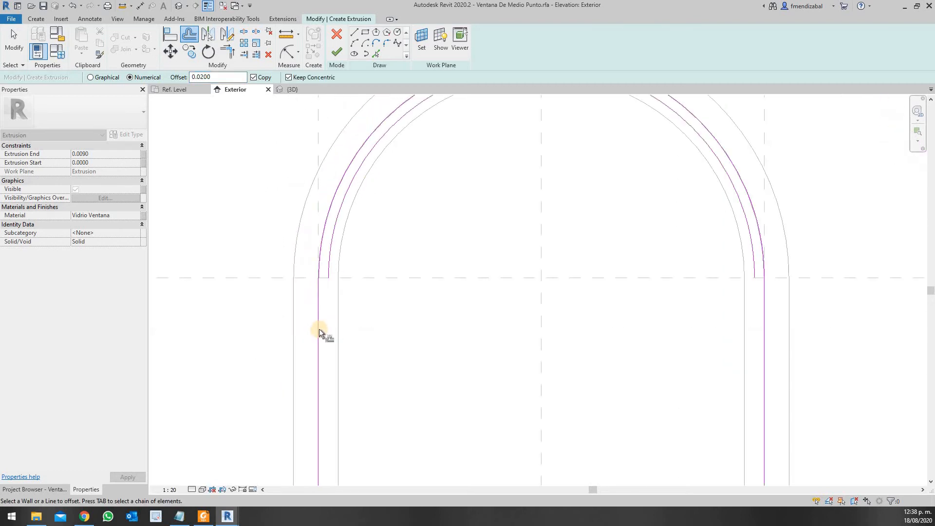
left_click(320, 333)
scroll(367, 295, "down", 4)
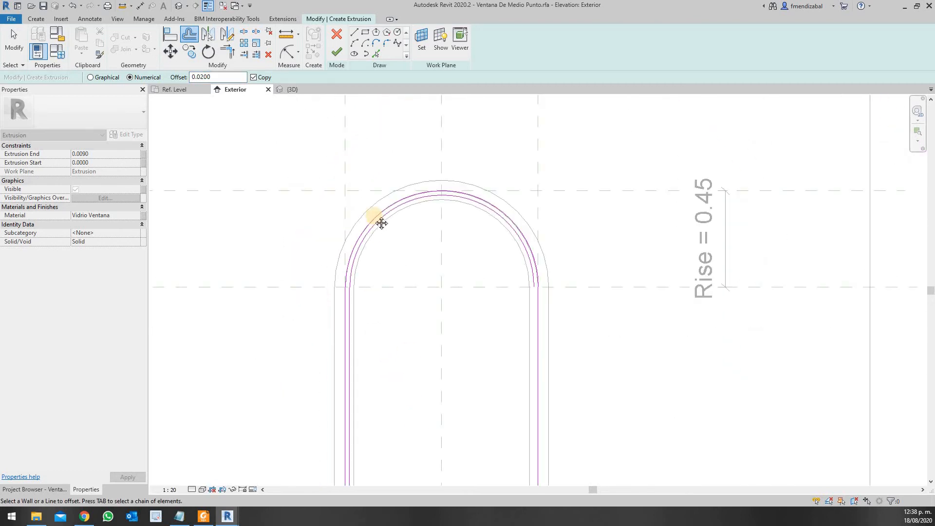
middle_click_drag(381, 223, 345, 34)
scroll(341, 337, "up", 3)
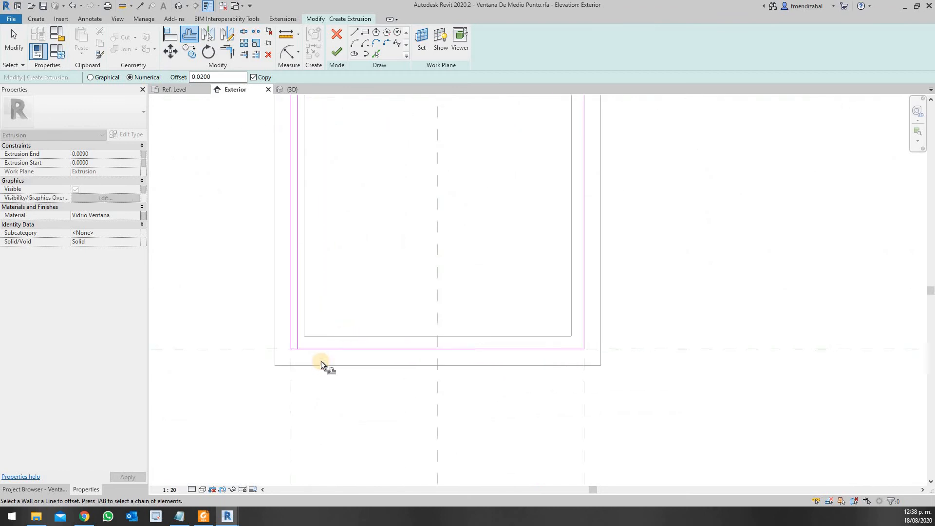
left_click(425, 381)
left_click(663, 336)
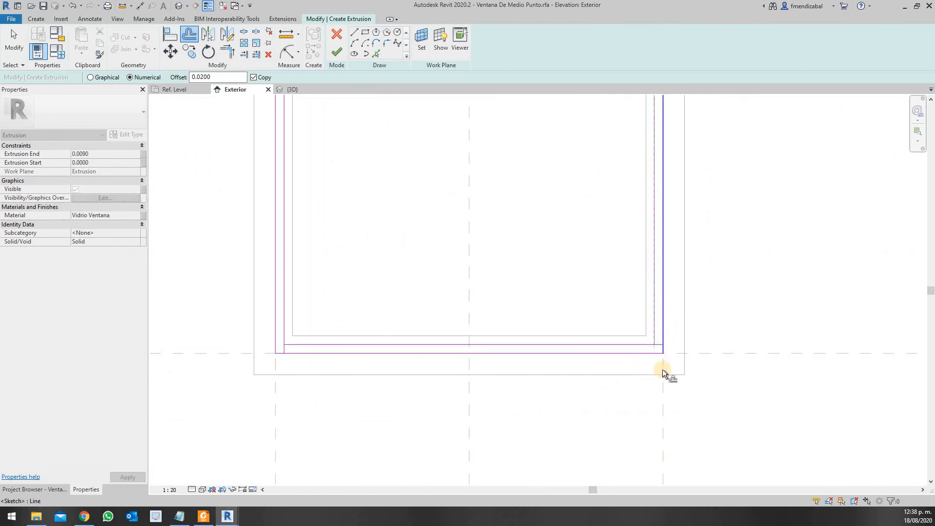
- Trim the inner outline's two lower corners so its side and sill lines meet
scroll(665, 369, "down", 5)
scroll(665, 219, "up", 5)
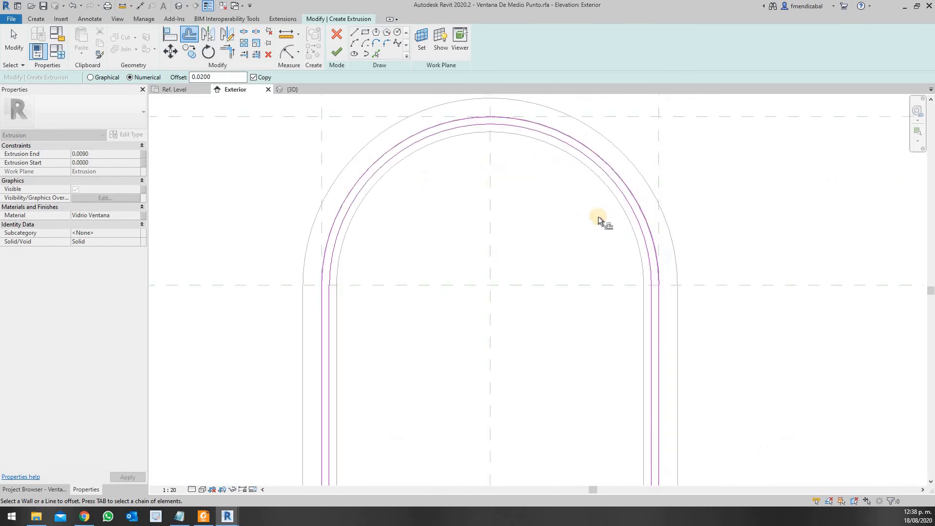
scroll(357, 388, "down", 4)
scroll(465, 471, "up", 6)
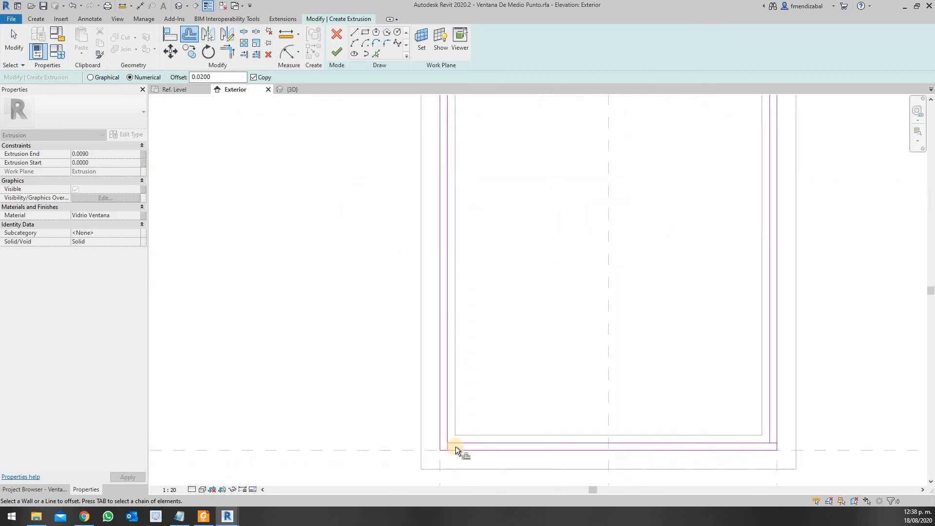
key("t")
key("r")
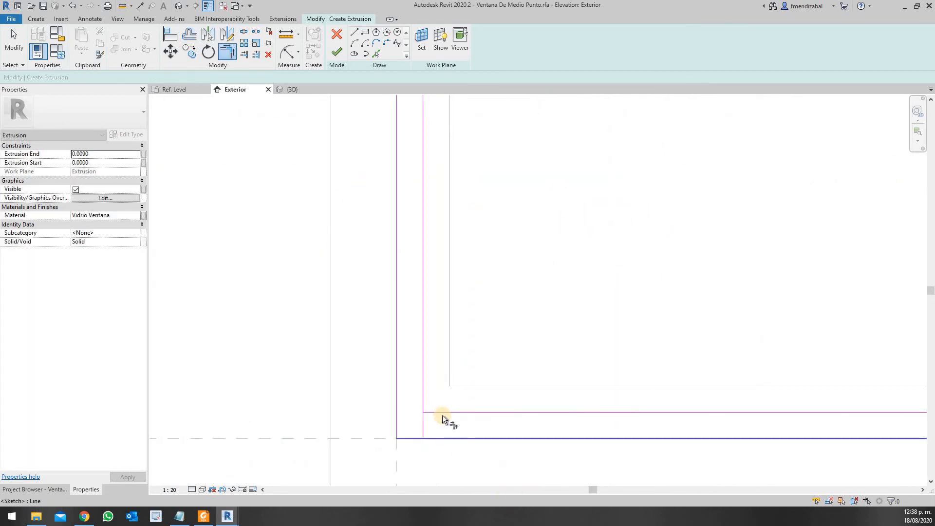
left_click(441, 412)
left_click(424, 427)
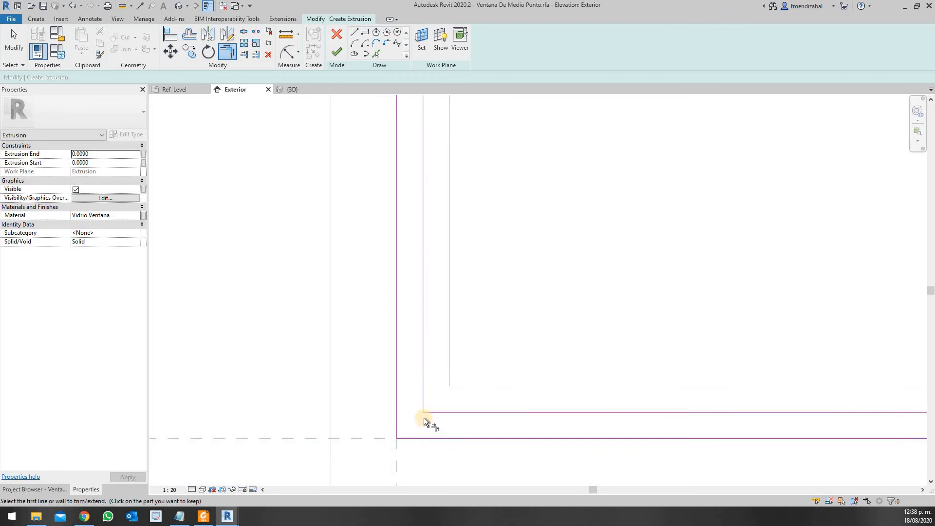
scroll(593, 420, "down", 3)
scroll(631, 423, "up", 2)
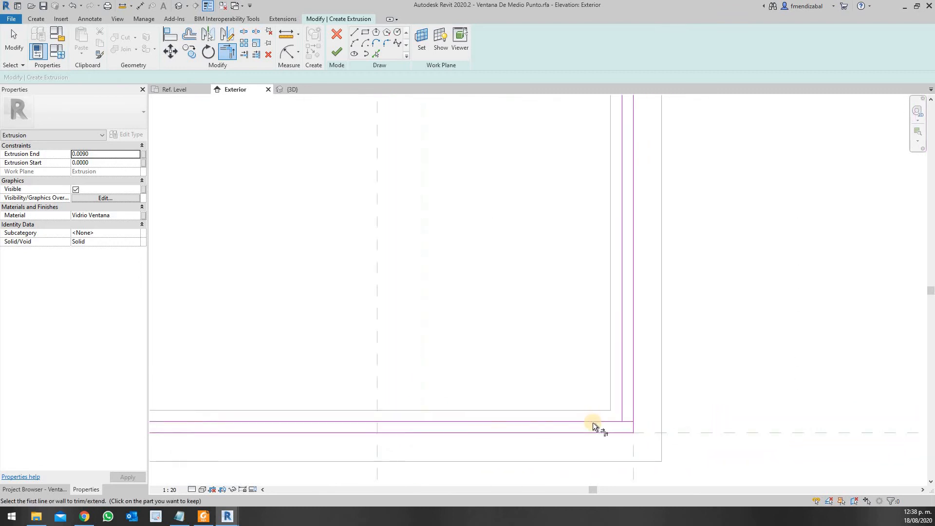
left_click(623, 414)
scroll(599, 358, "down", 5)
scroll(551, 365, "down", 1)
middle_click_drag(558, 285, 500, 313)
scroll(500, 313, "up", 1)
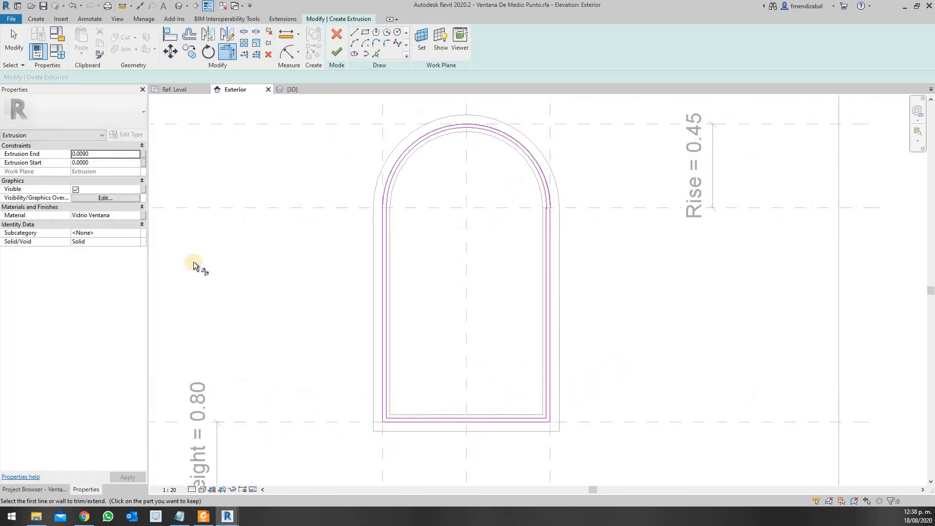
- Set the inner frame's extrusion end to 2 cm, link its material to the Material Marco Interior parameter, and finish the extrusion
double_click(109, 156)
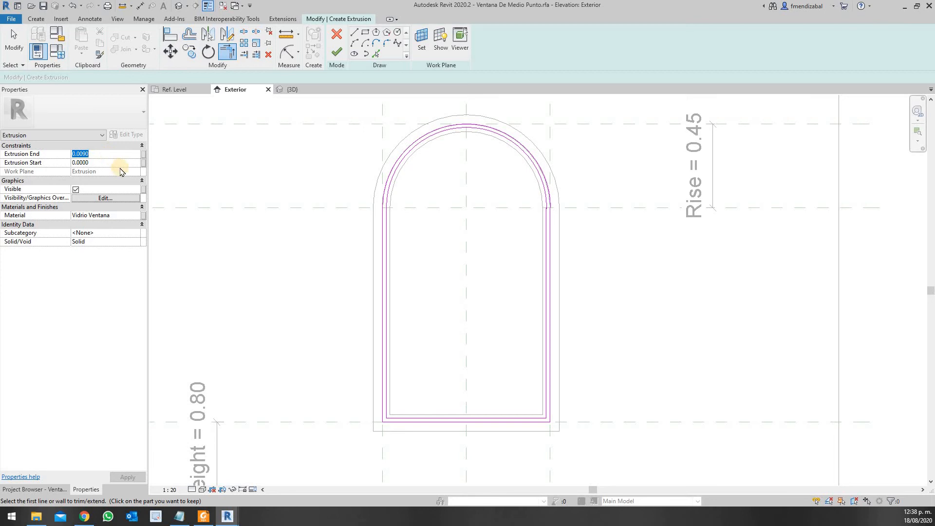
type("2cm")
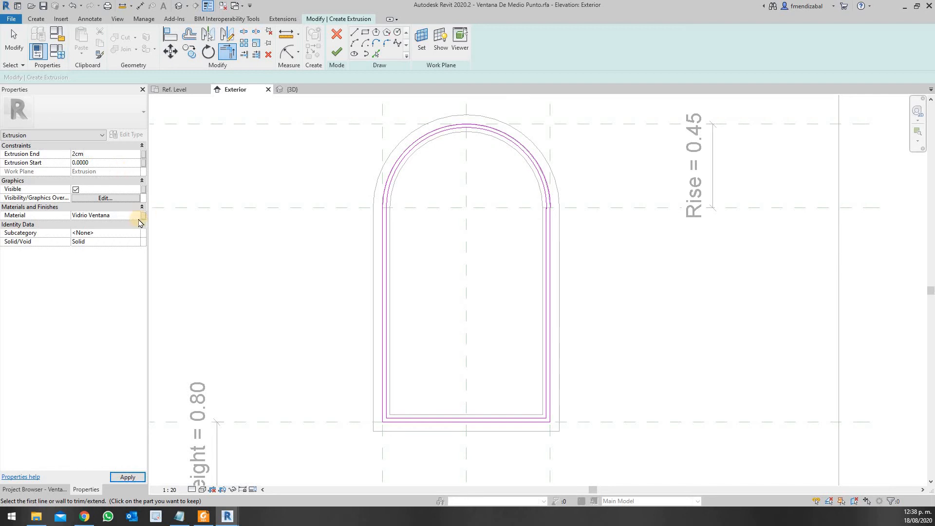
left_click(144, 214)
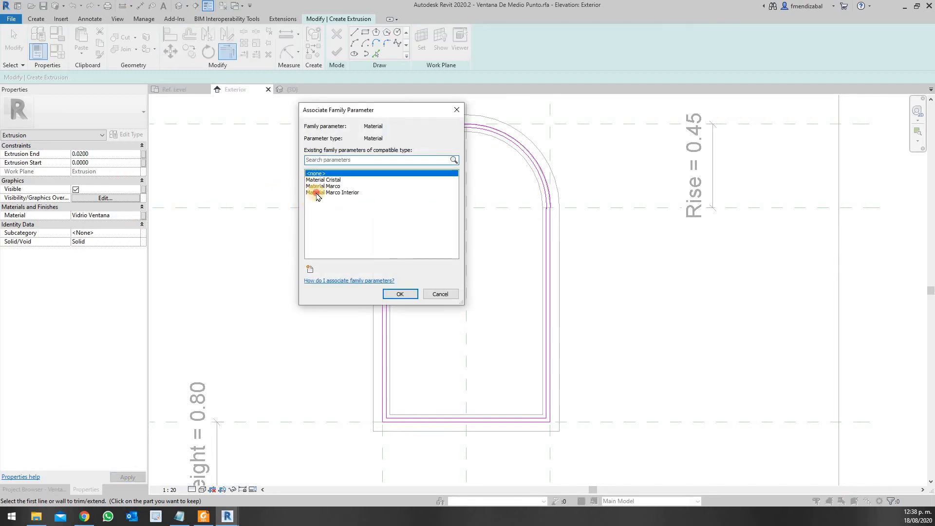
left_click(317, 193)
left_click(399, 294)
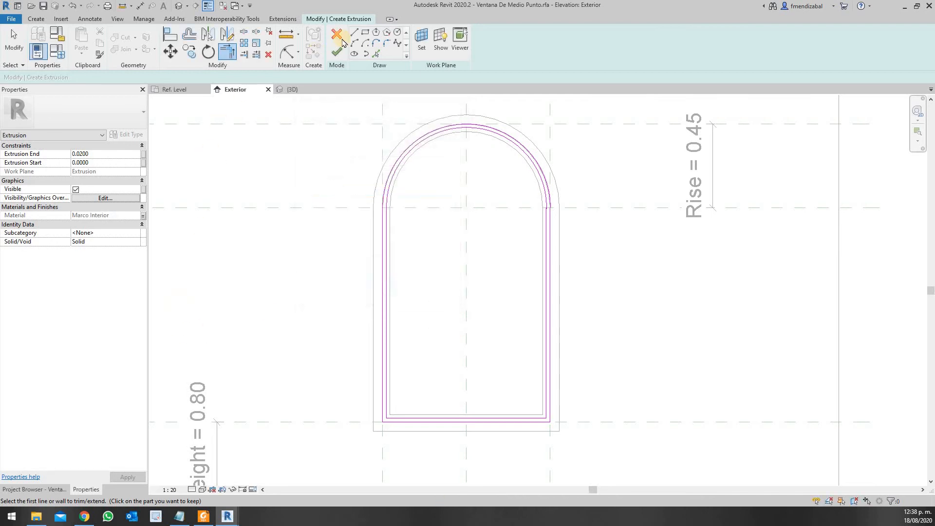
left_click(335, 54)
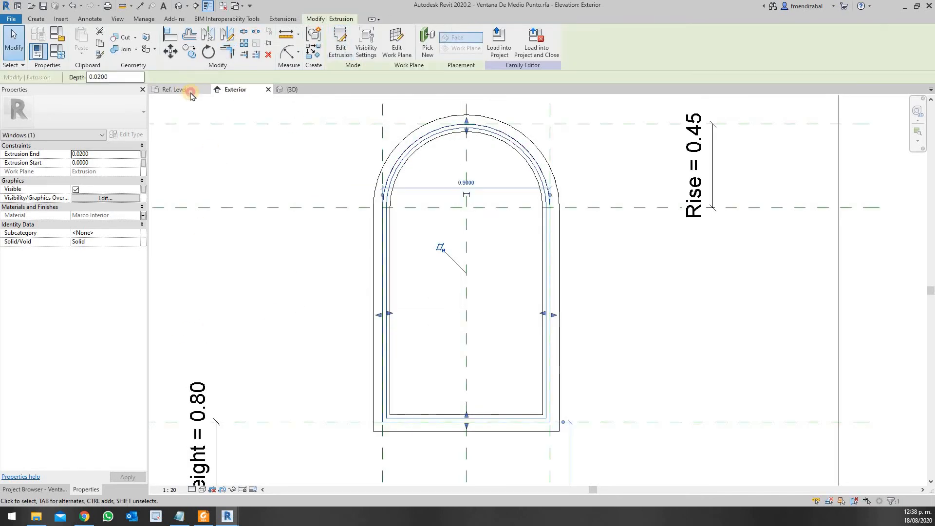
left_click(315, 277)
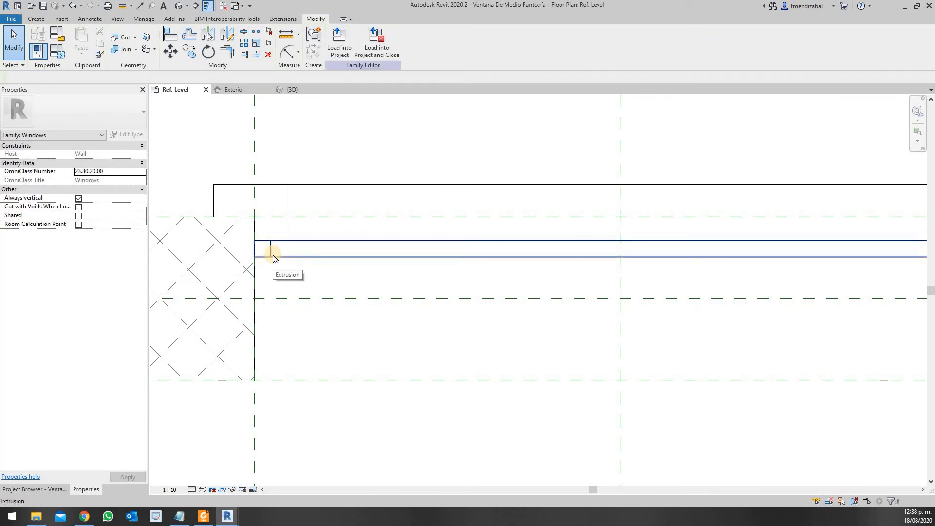
- Check the graphics and cut pattern settings of the Alumino Negro material in the Material Browser
left_click(273, 256)
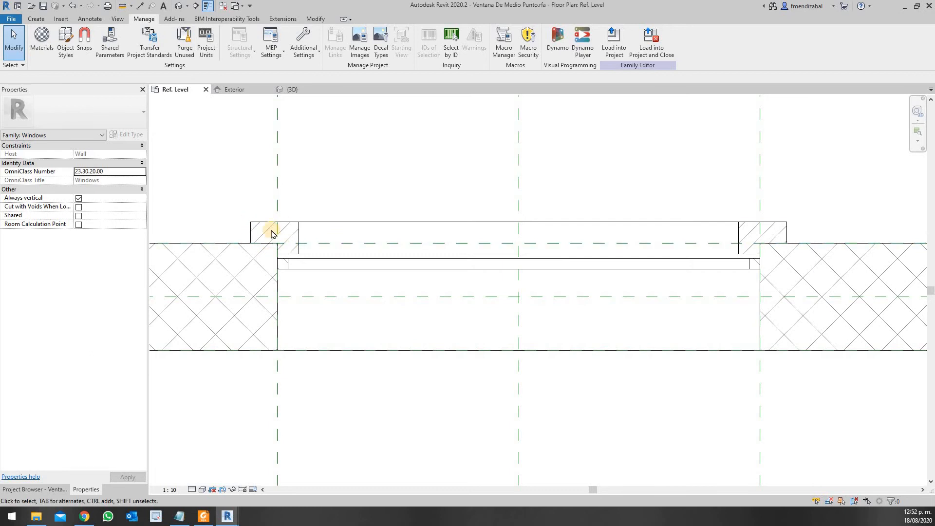
left_click(42, 39)
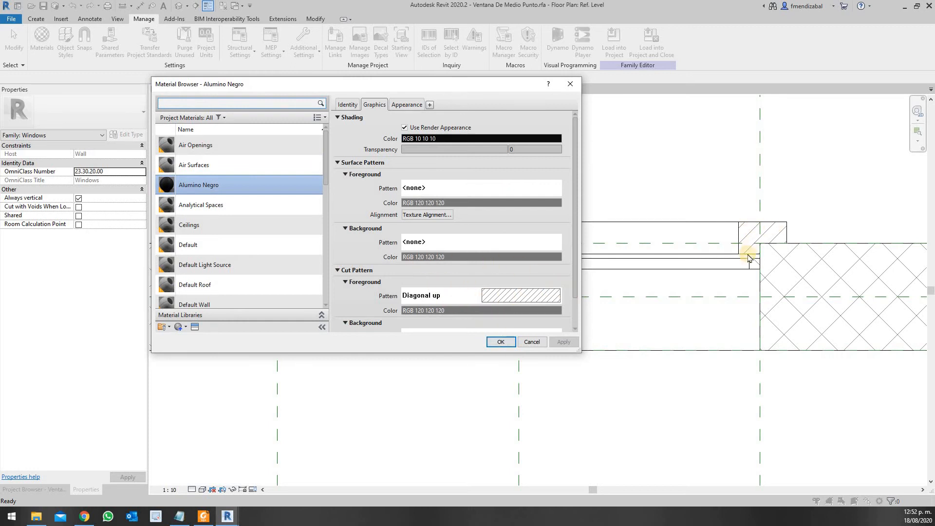
left_click(488, 342)
- Examine the cut hatching and profile size of the outer and inner frames in the Ref. Level plan
scroll(428, 215, "down", 2)
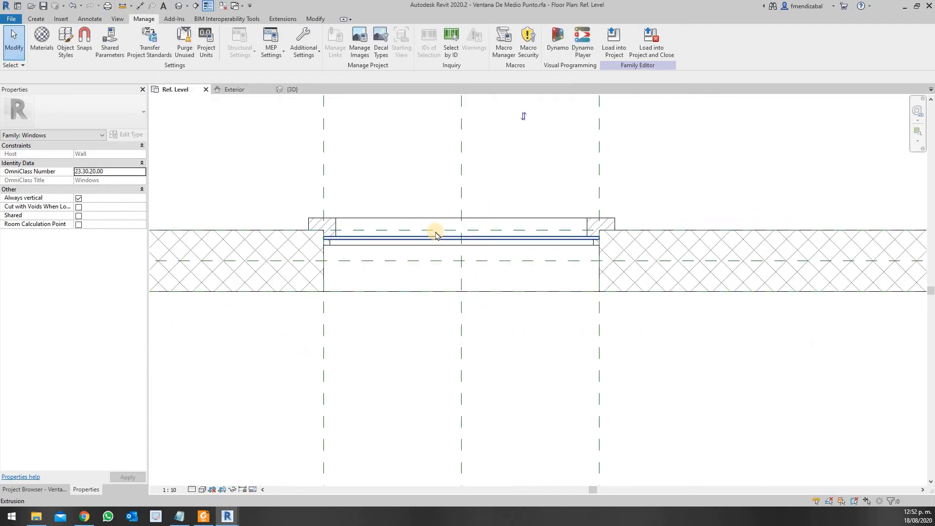
scroll(341, 253, "up", 1)
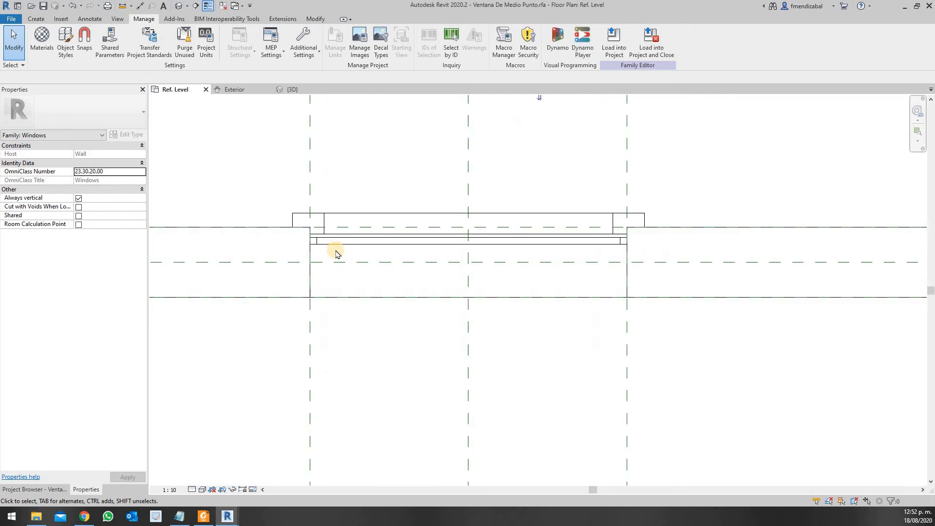
scroll(336, 253, "up", 1)
scroll(313, 219, "up", 1)
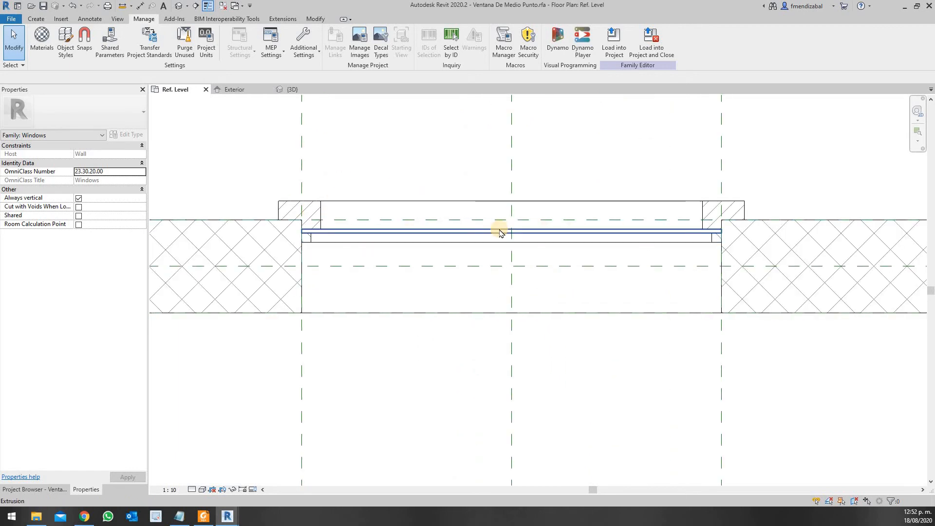
scroll(359, 213, "down", 1)
scroll(334, 229, "up", 2)
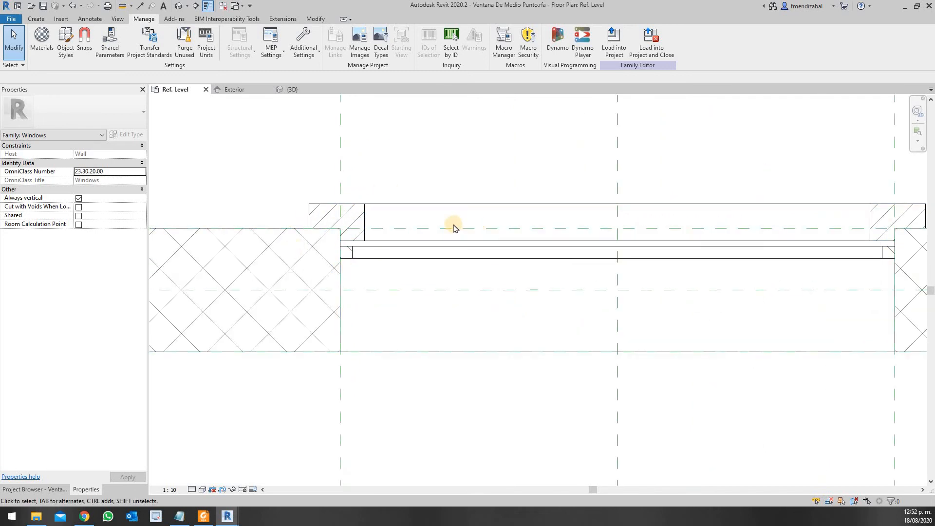
scroll(455, 228, "down", 2)
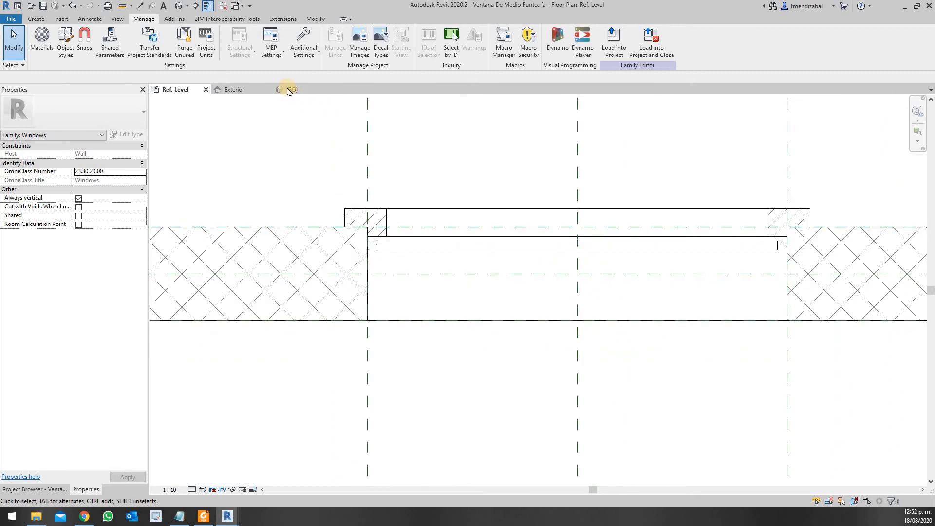
scroll(436, 217, "up", 2)
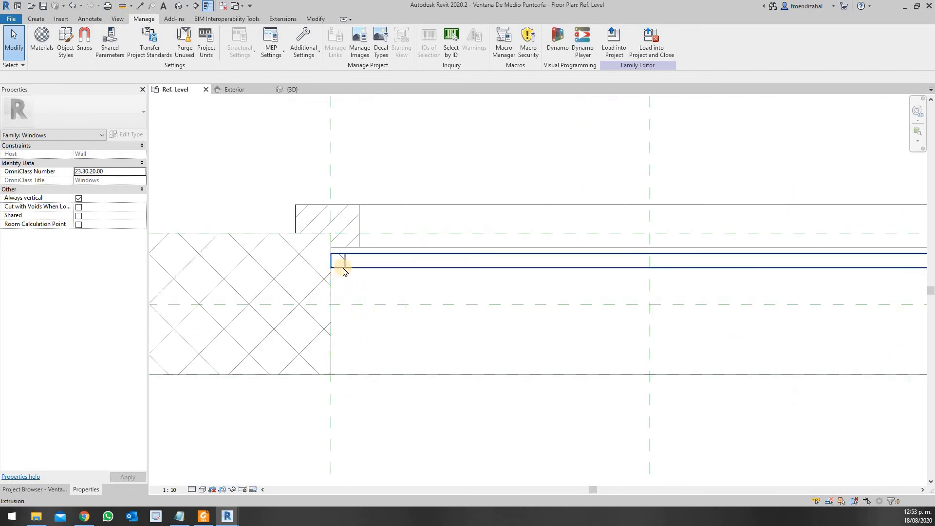
left_click(344, 270)
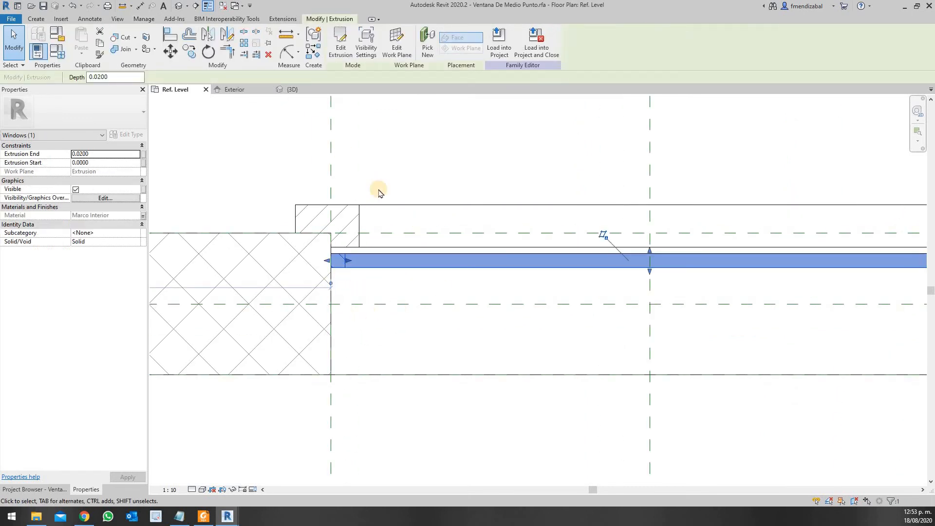
left_click(342, 293)
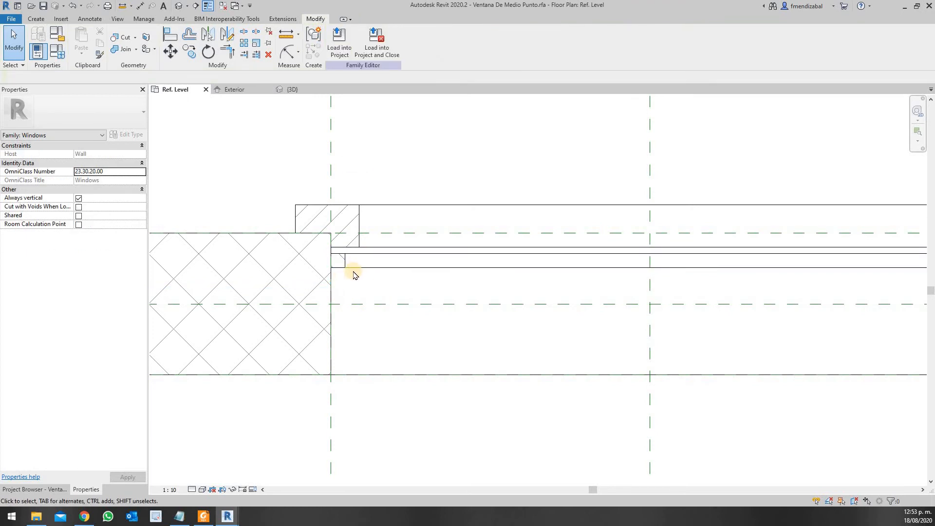
- Edit the inner frame's sketch from the Exterior elevation so its inner outline matches the outer frame's inner edge
left_click(295, 90)
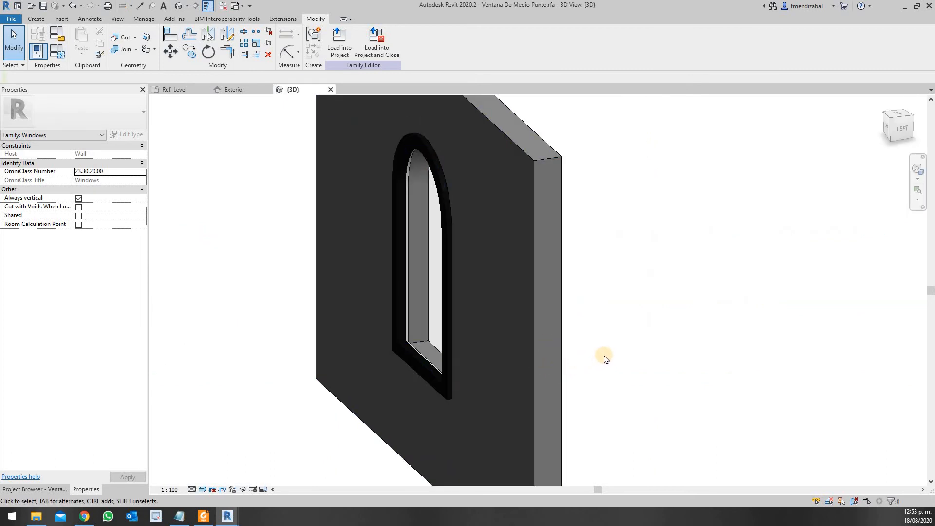
middle_click_drag(577, 358, 470, 349, "shift")
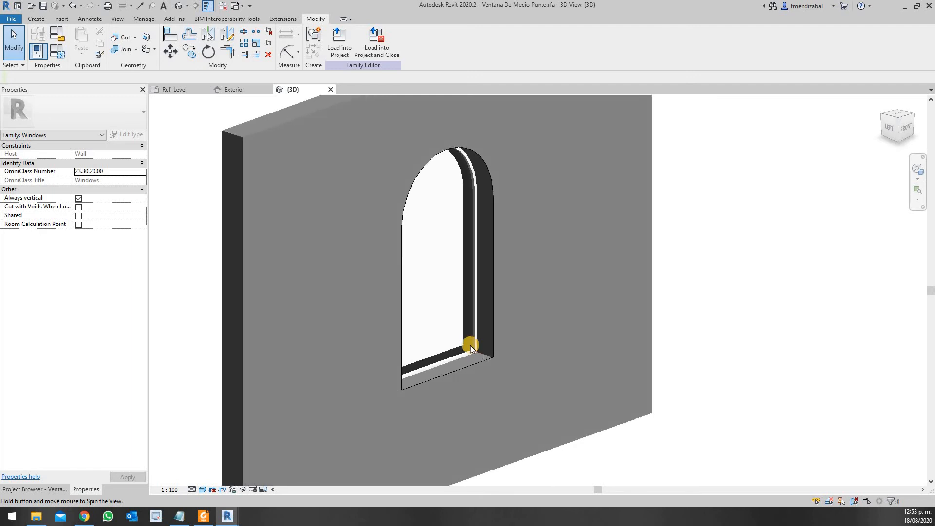
scroll(476, 357, "up", 5)
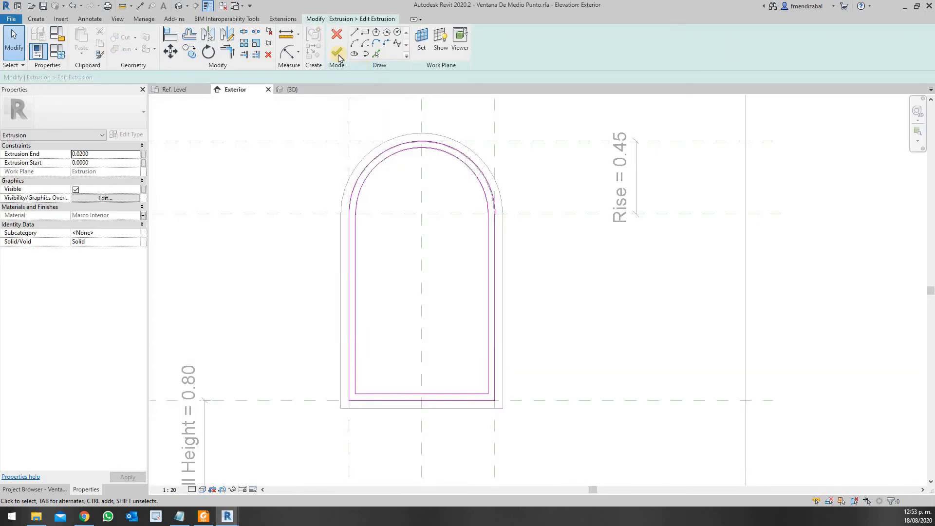
left_click(336, 55)
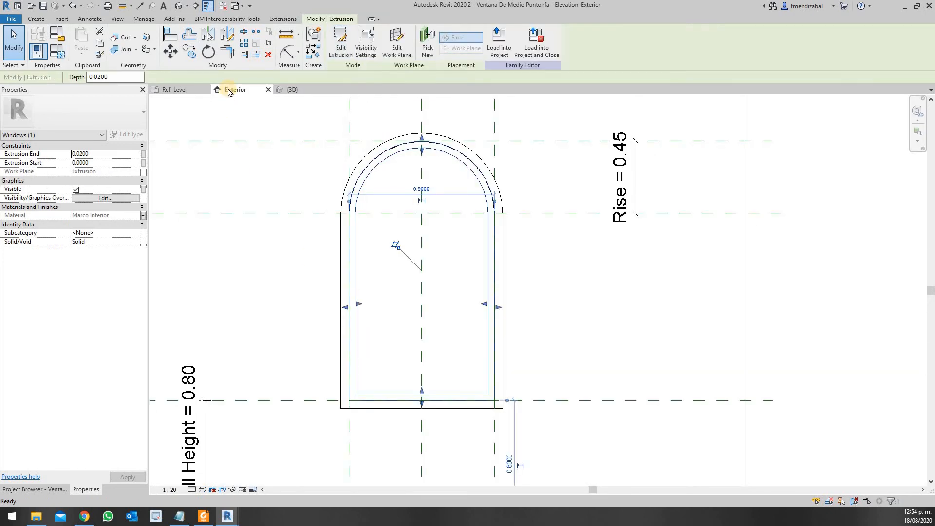
- Examine the widened inner frame against the wall opening in the 3D view and in the Ref. Level plan
left_click(291, 90)
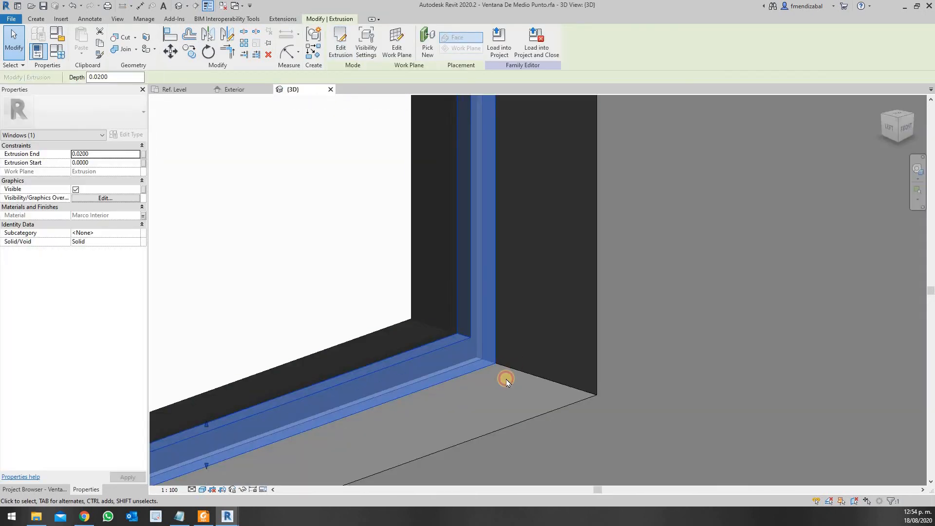
left_click(506, 379)
scroll(488, 295, "down", 3)
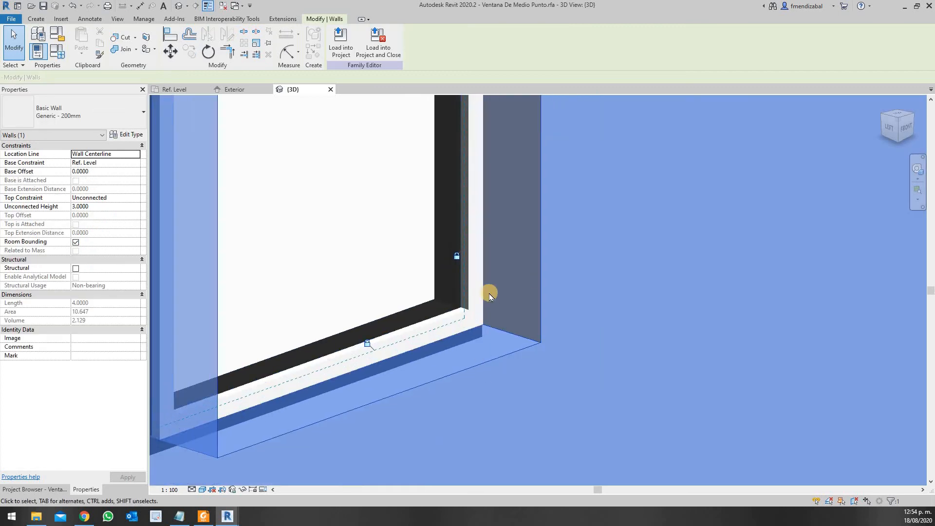
scroll(486, 291, "down", 3)
scroll(492, 295, "up", 2)
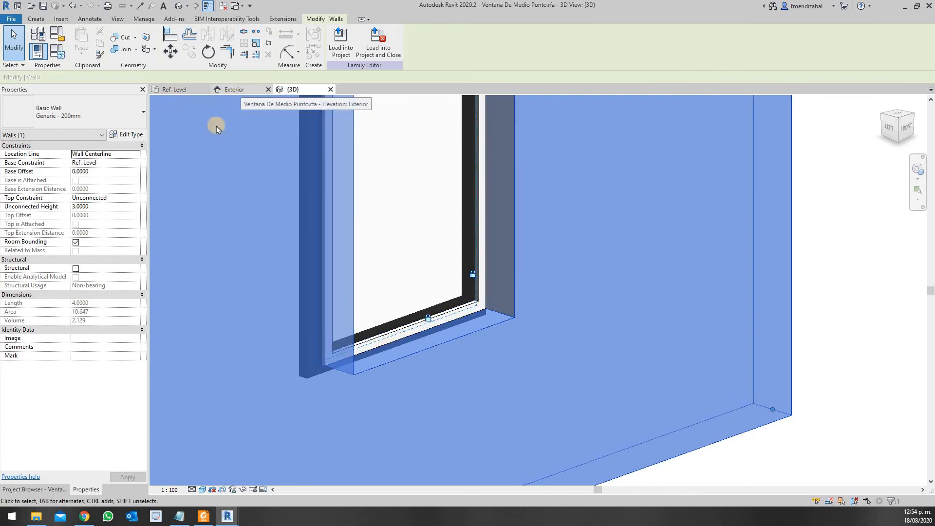
left_click(184, 90)
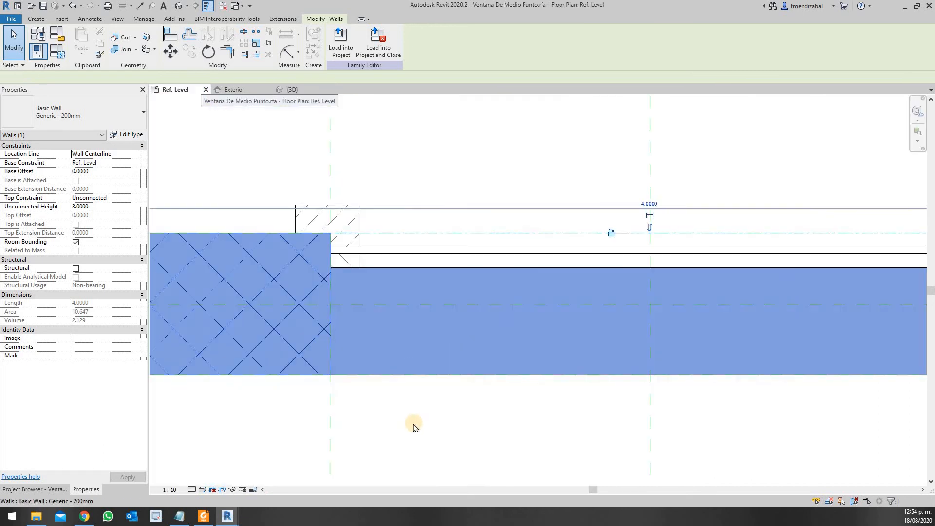
mouse_move(498, 436)
middle_mouse_down()
mouse_move(405, 434)
mouse_move(504, 430)
middle_mouse_up()
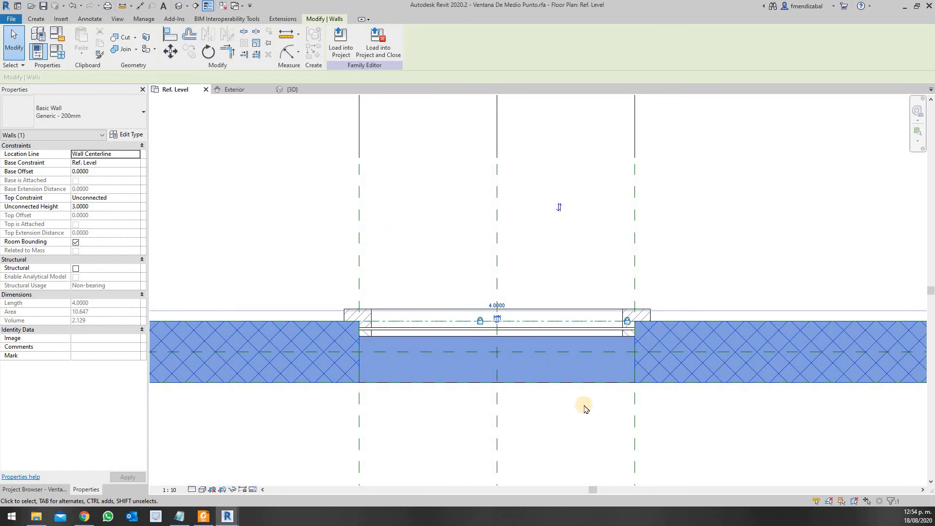
left_click(440, 421)
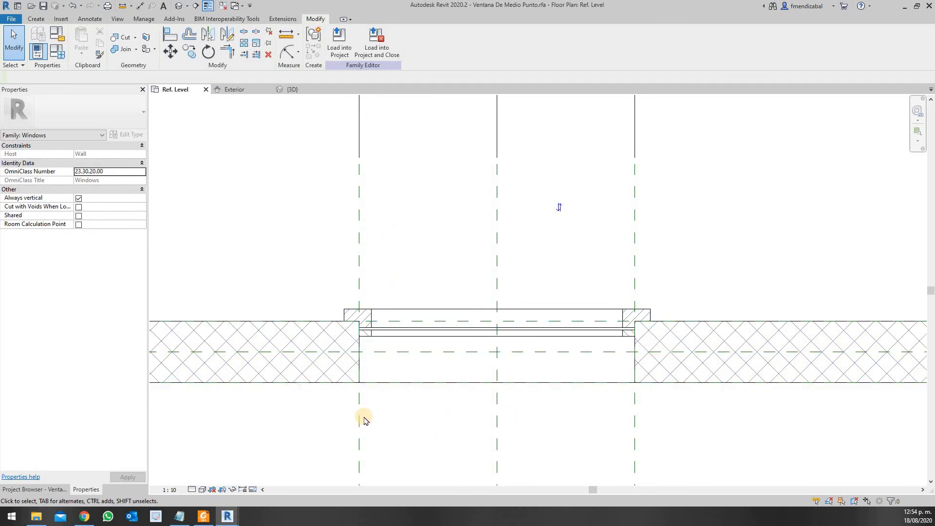
left_click(389, 243)
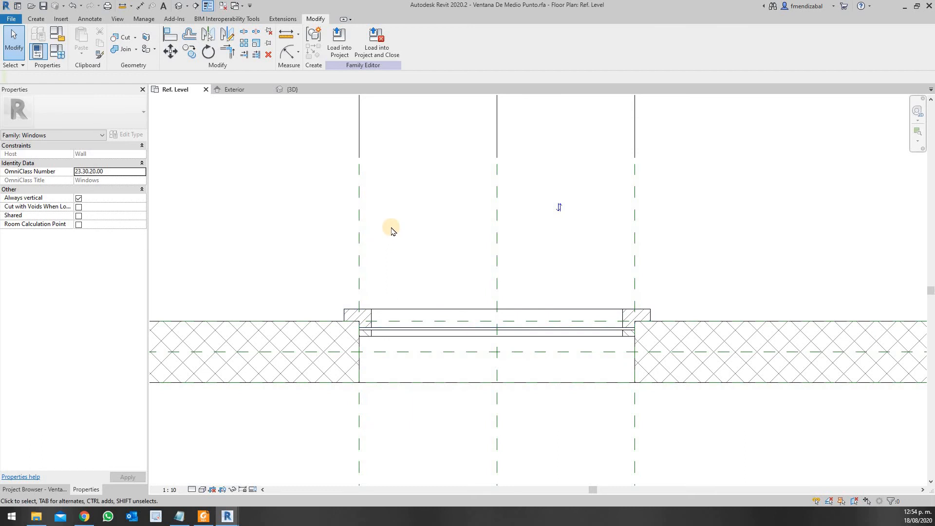
- Delete the existing flip control on the exterior side of the window in the Ref. Level plan
scroll(391, 226, "down", 2)
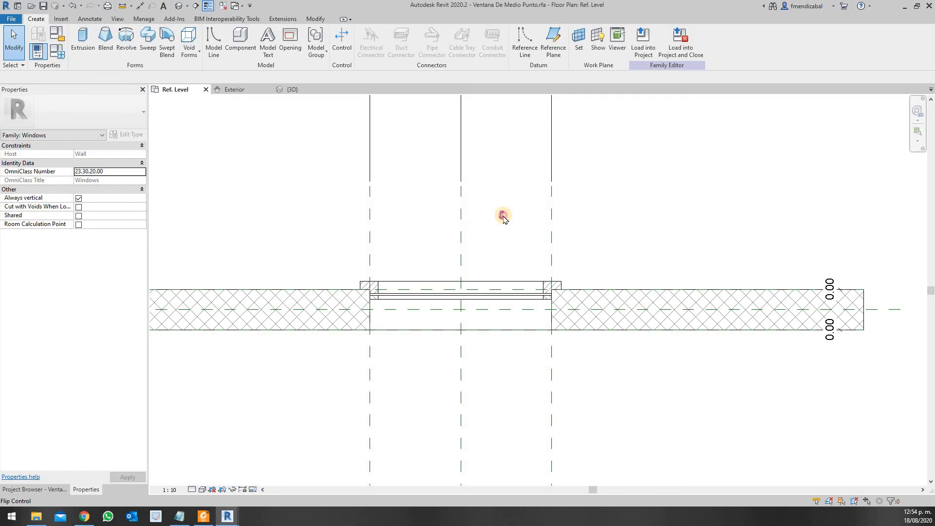
left_click(504, 216)
left_click(455, 267)
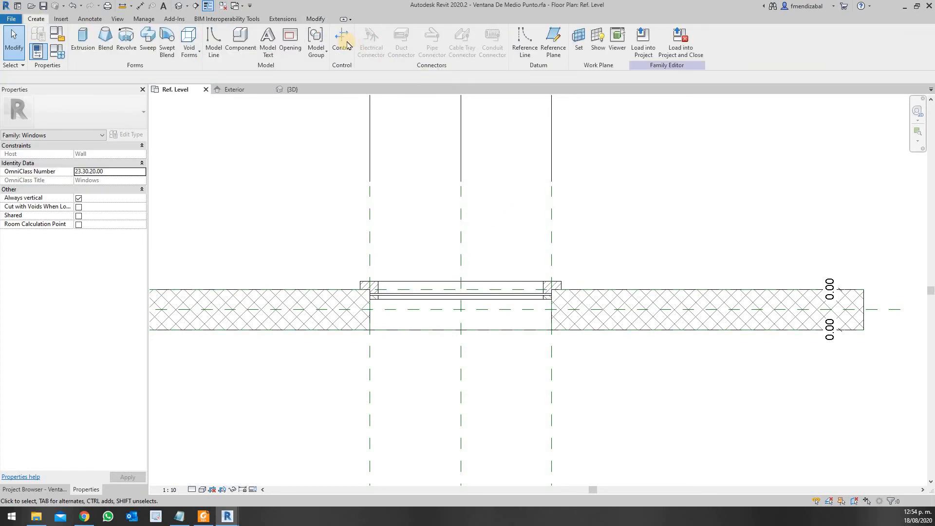
- Place a Double Vertical flip control on the exterior side of the window, just off its centre plane
left_click(342, 41)
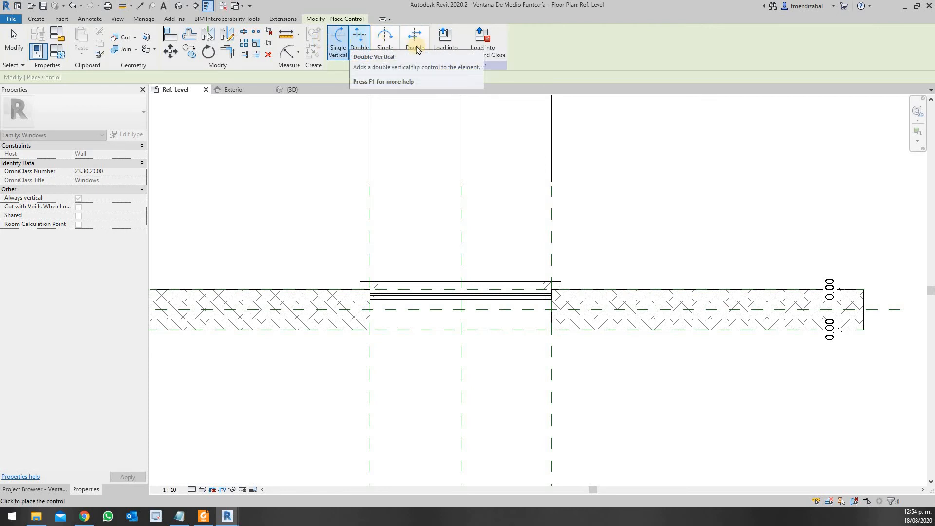
left_click(340, 45)
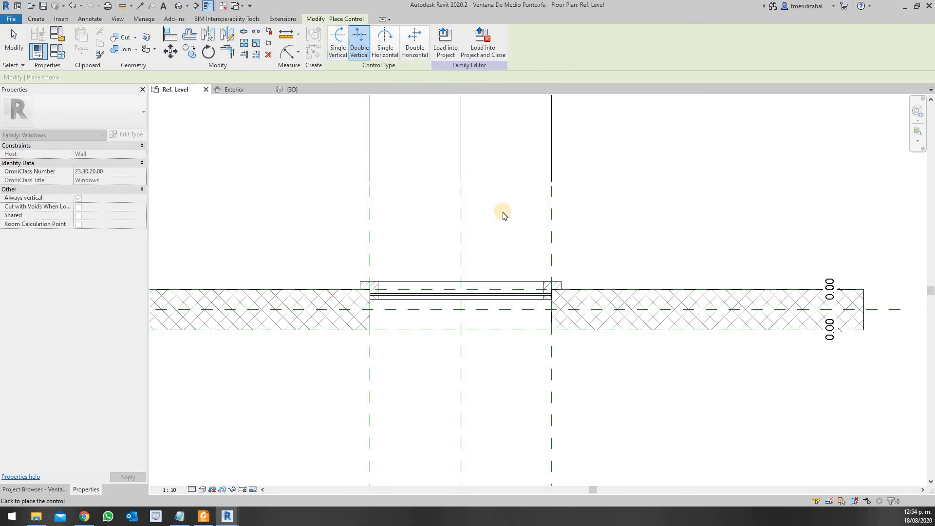
scroll(503, 215, "down", 3)
scroll(494, 219, "up", 2)
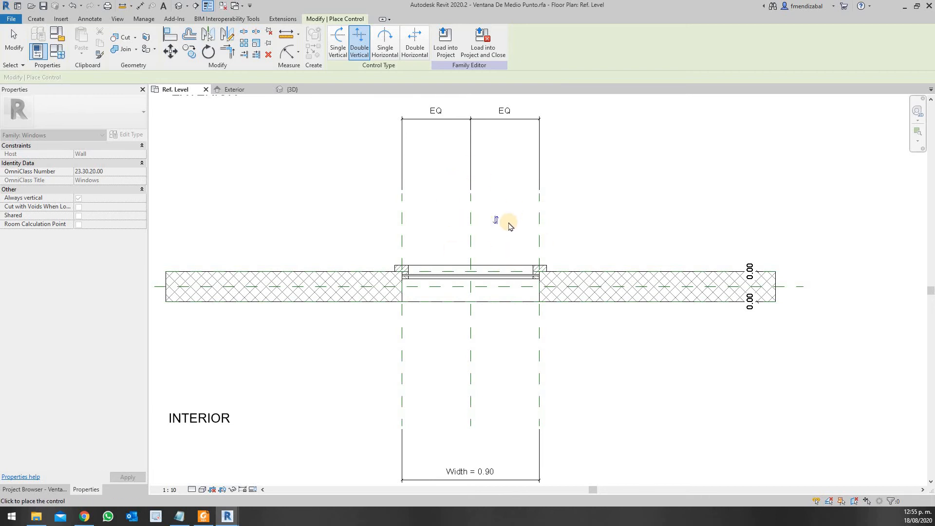
scroll(502, 224, "up", 2)
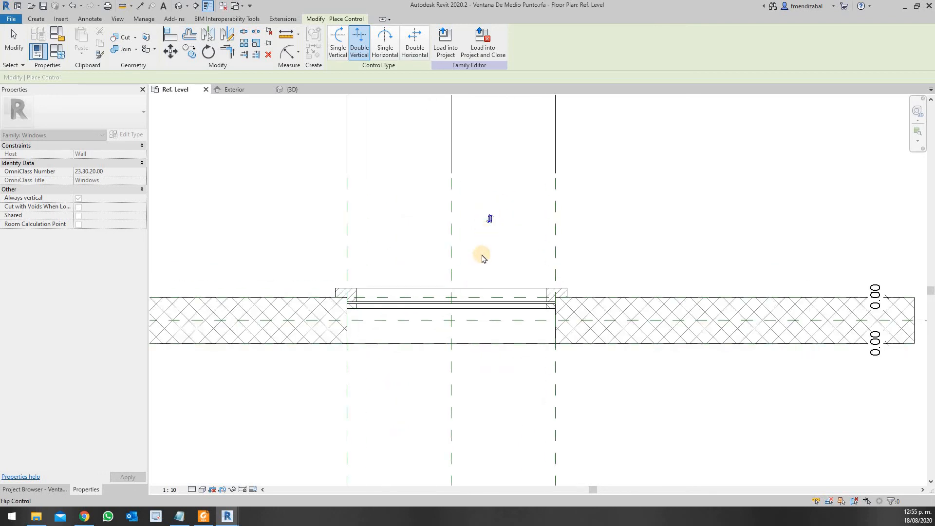
key("Escape")
key("Escape")
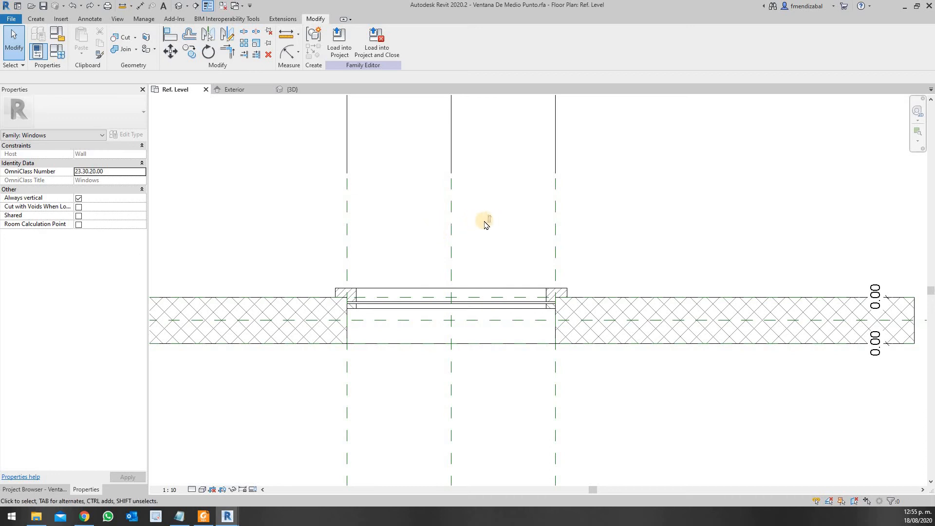
- Move the new flip control closer to the window's exterior frame
left_click_drag(491, 223, 533, 268)
left_click(529, 258)
left_click(536, 232)
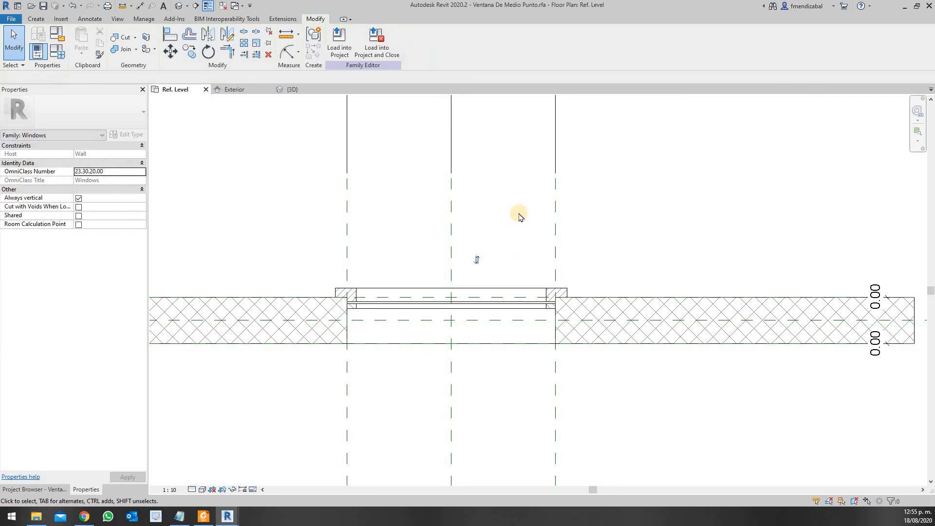
- Move the EQ dimension and the Width dimension closer to the wall in the Ref. Level plan
scroll(519, 214, "down", 2)
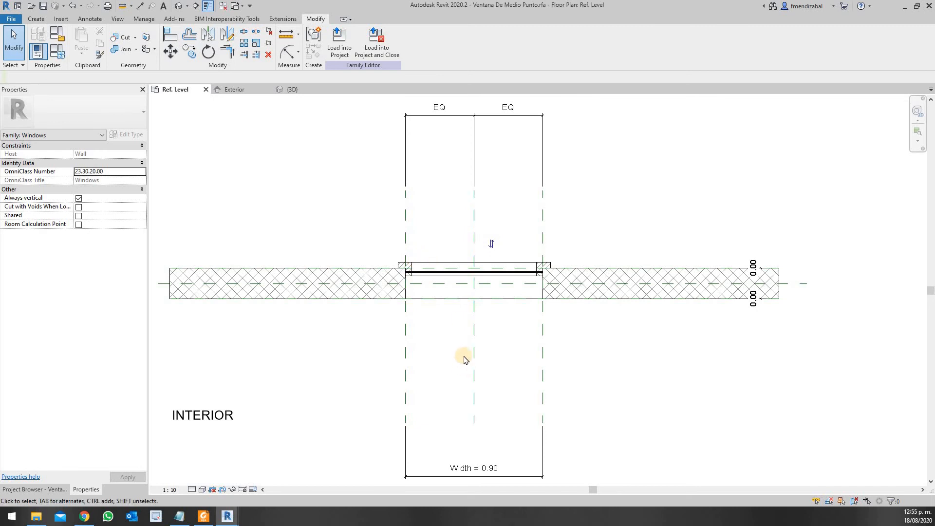
scroll(463, 360, "down", 2)
scroll(465, 363, "up", 1)
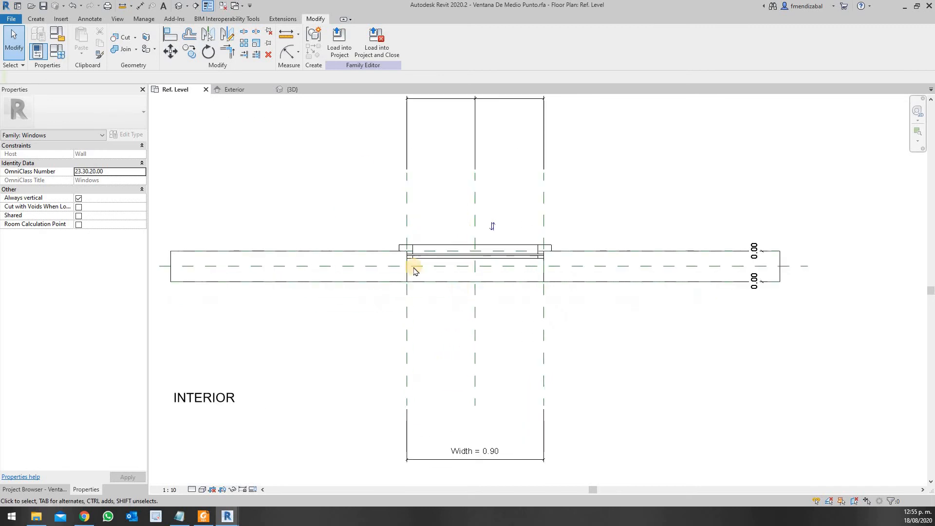
scroll(413, 267, "down", 1)
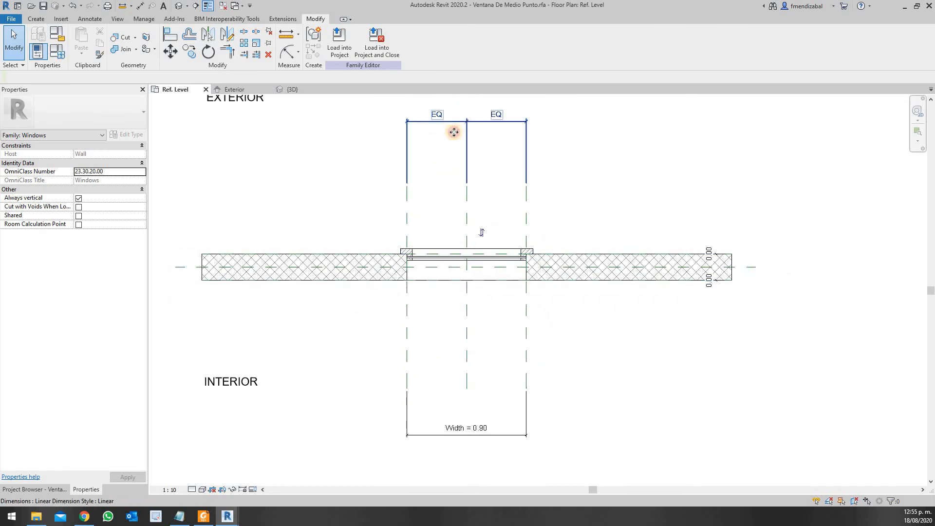
left_click_drag(453, 129, 485, 230)
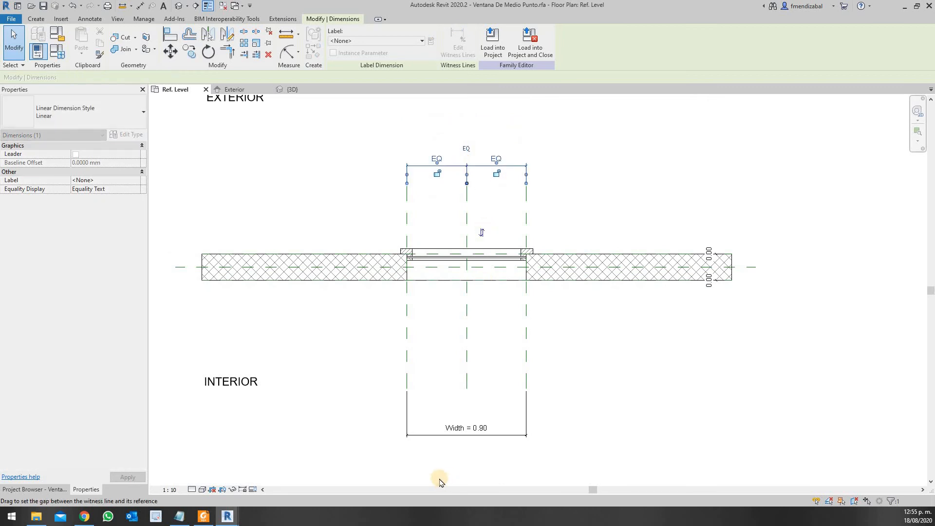
left_click_drag(445, 434, 441, 390)
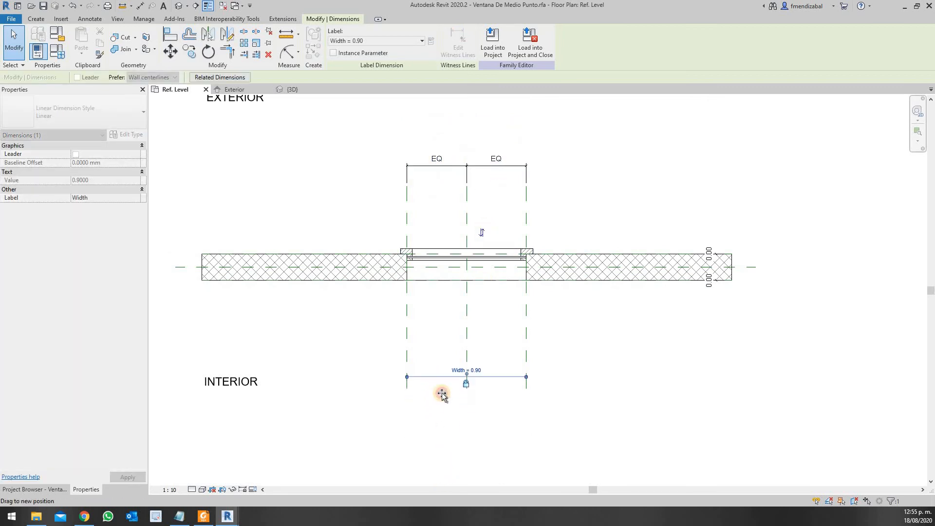
left_click(426, 359)
- Check which work plane is current for the Ref. Level plan and leave it as it is
middle_click_drag(364, 288, 428, 341)
scroll(428, 341, "up", 2)
scroll(689, 357, "up", 1)
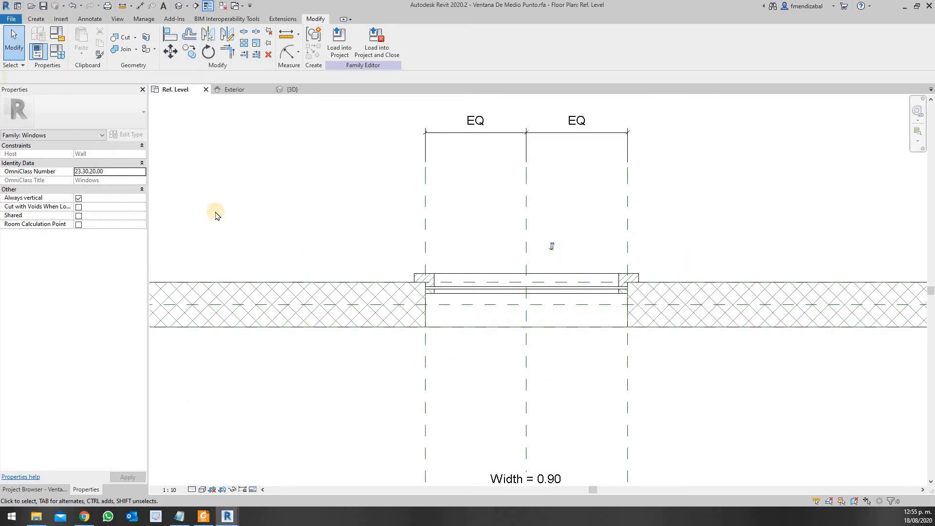
left_click(34, 19)
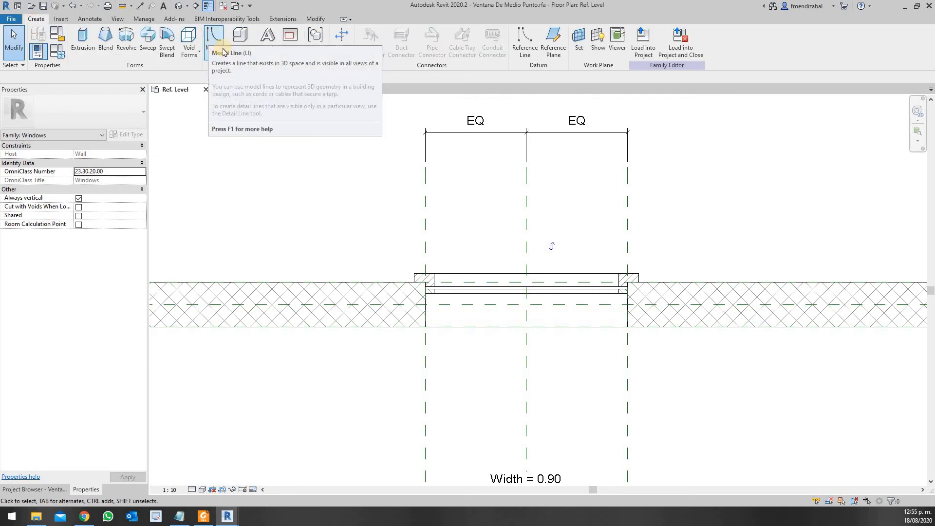
scroll(453, 236, "down", 2)
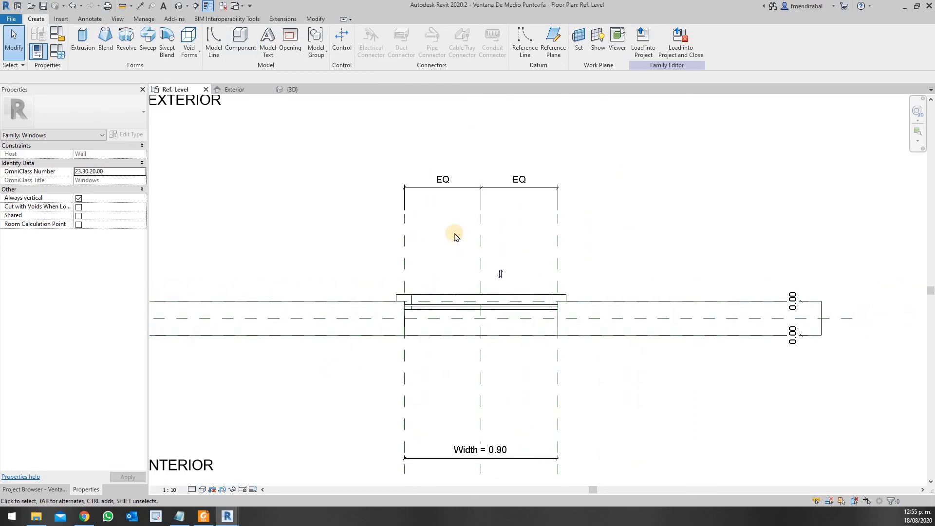
scroll(621, 281, "up", 1)
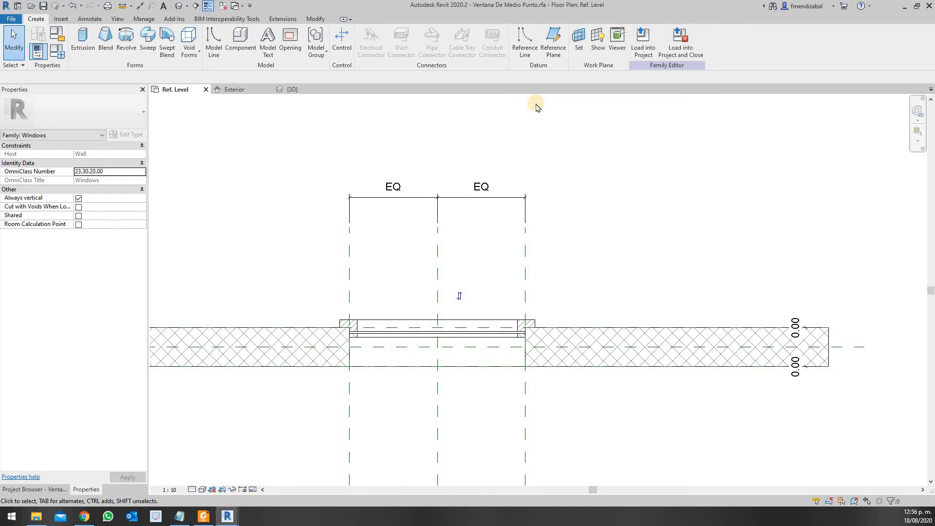
left_click(579, 38)
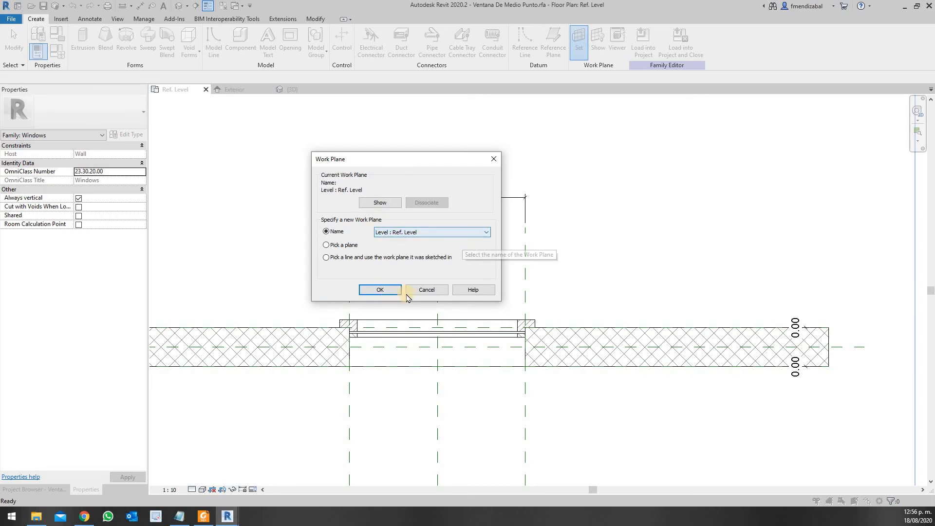
left_click(425, 290)
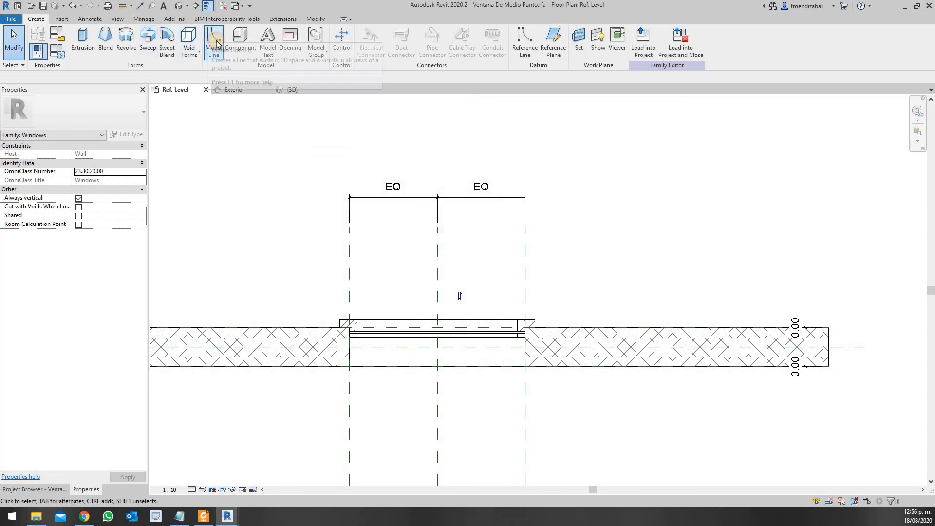
- Draw an Elevation Swing [cut] model line 0.90 long, perpendicular to the wall, from the exterior corner of the right jamb outward
left_click(215, 44)
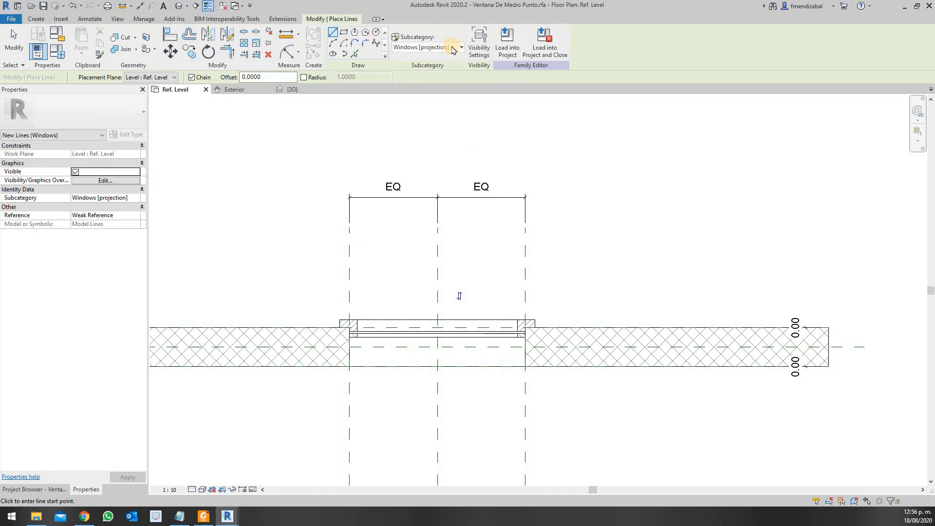
left_click(449, 49)
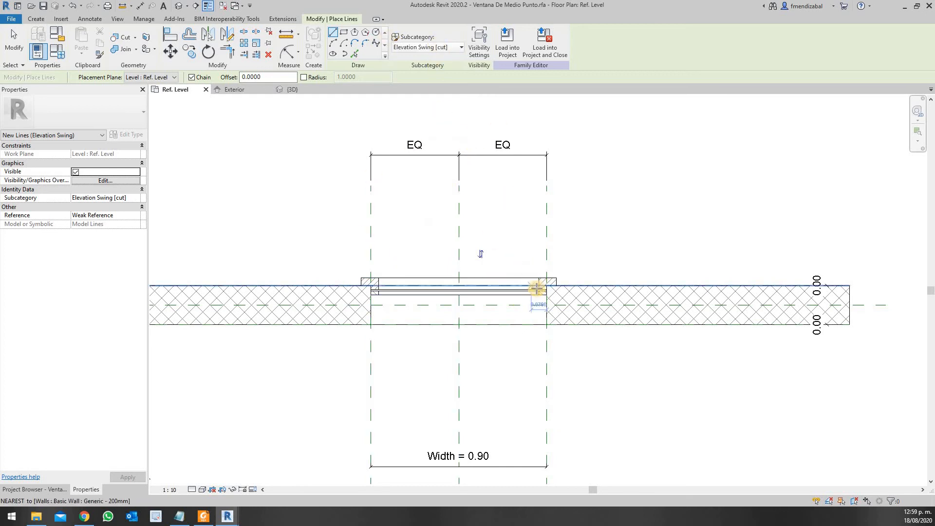
scroll(536, 286, "up", 3)
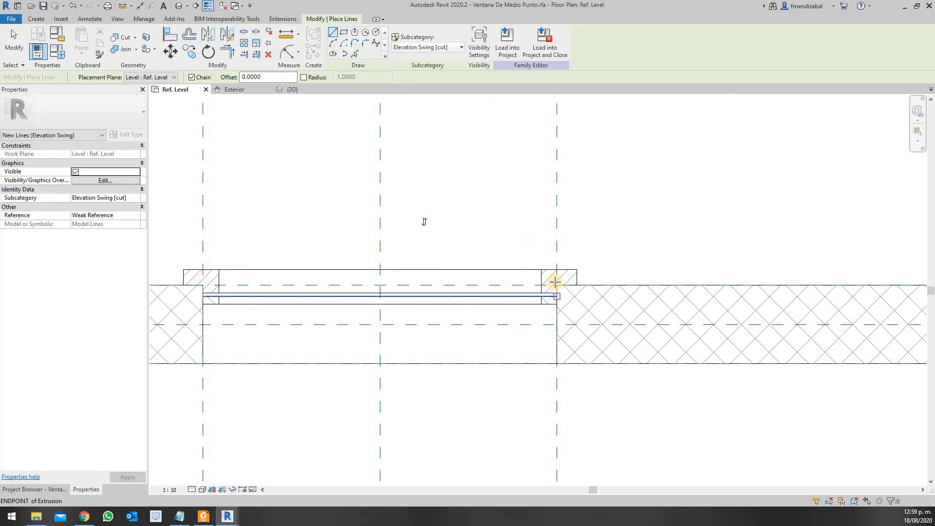
left_click(557, 285)
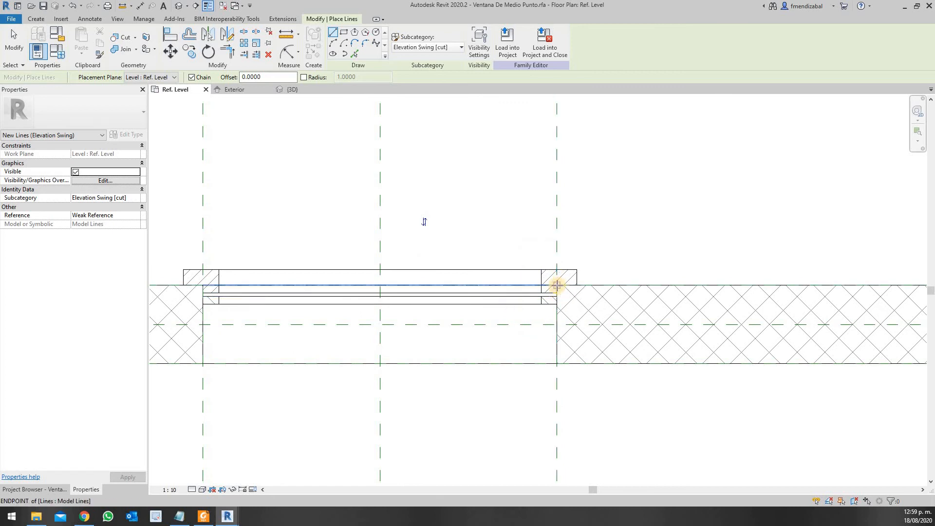
left_click(555, 278)
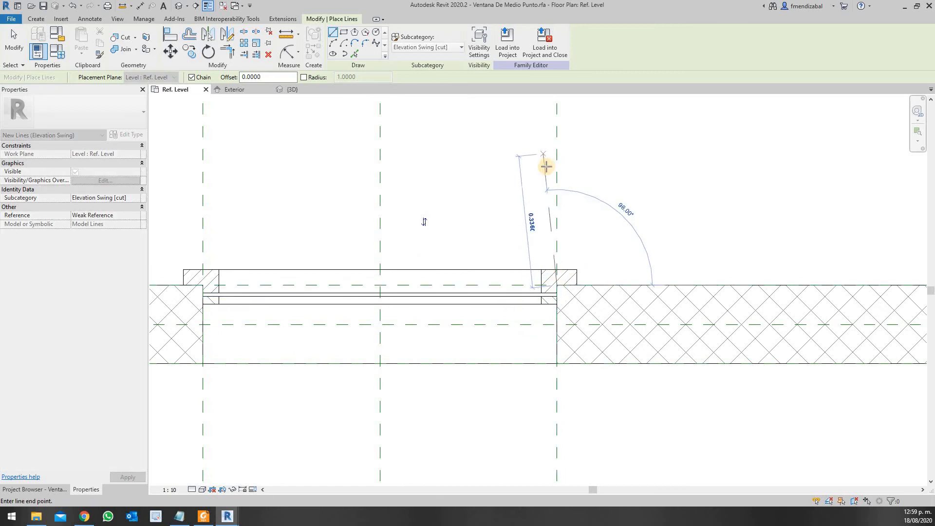
scroll(543, 161, "down", 3)
middle_click_drag(541, 278, 529, 314)
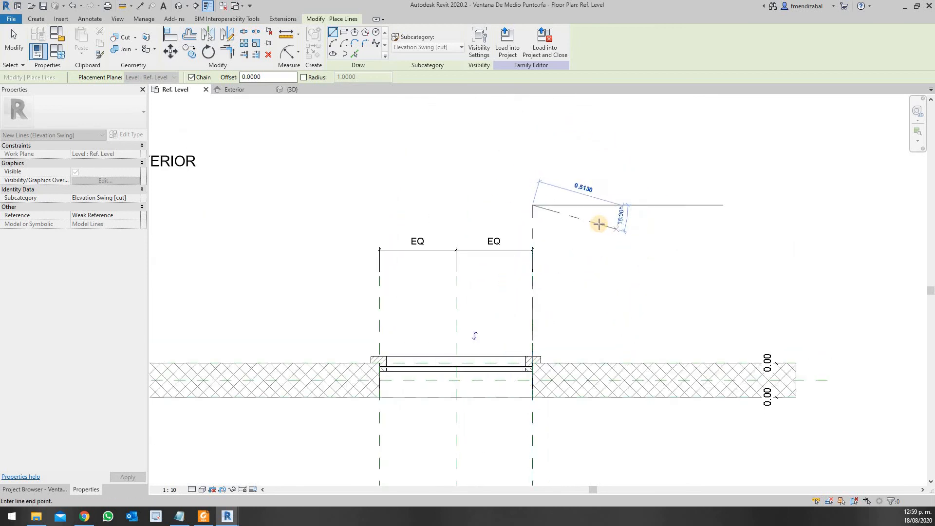
key("Escape")
key("Escape")
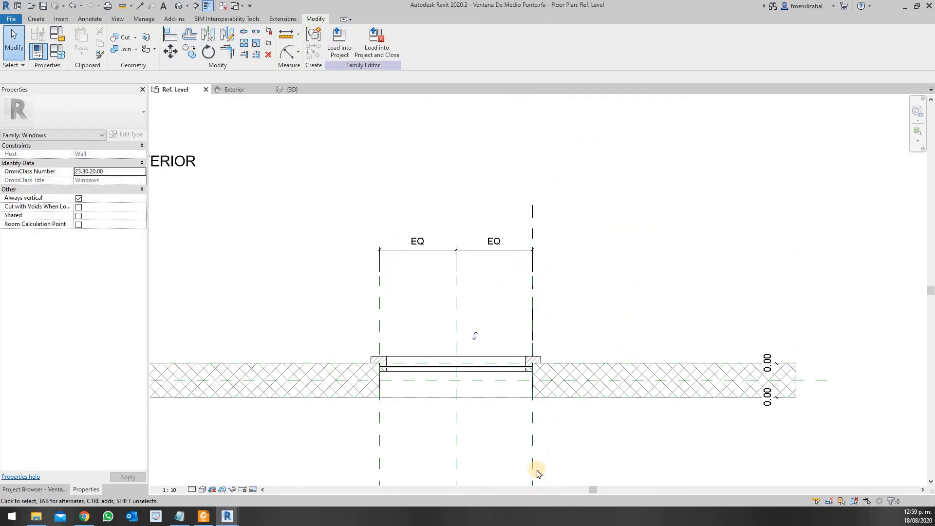
- Align the swing line to the Right reference plane and lock it there
key("a")
key("l")
left_click(534, 459)
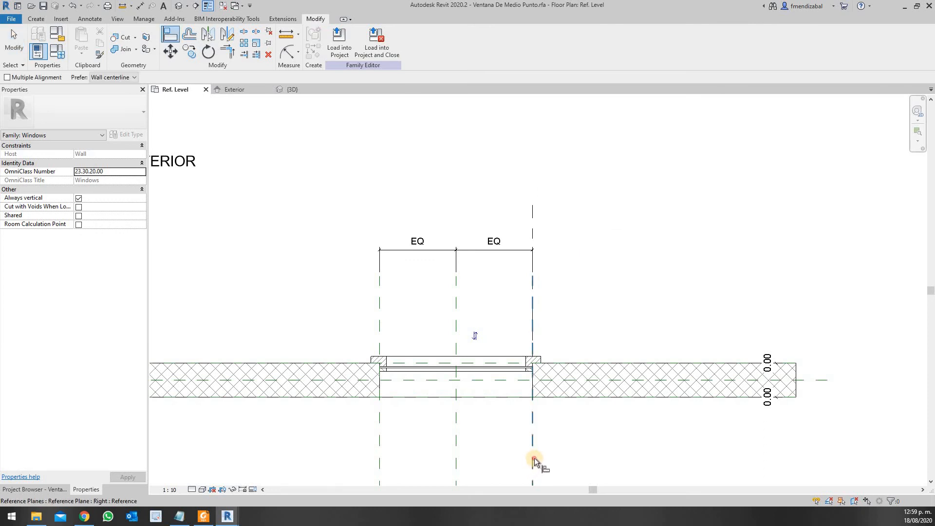
left_click(536, 315)
left_click(549, 362)
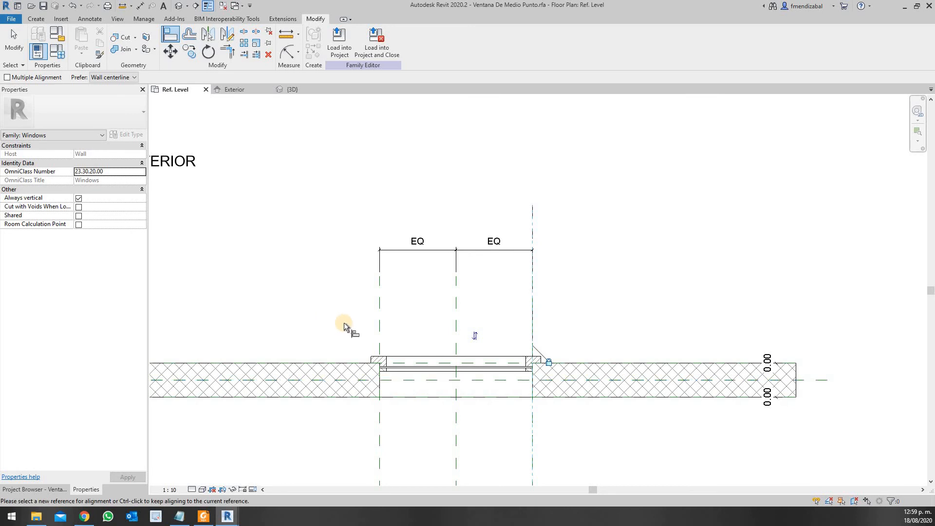
- Draw a quarter-circle Elevation Swing model line from the outer end of the swing line to the exterior corner of the left jamb
left_click(36, 19)
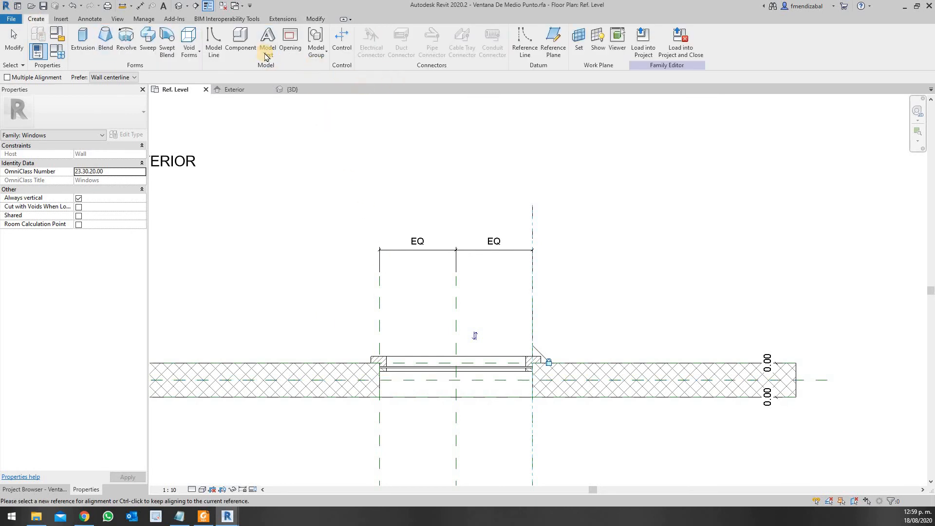
left_click(213, 44)
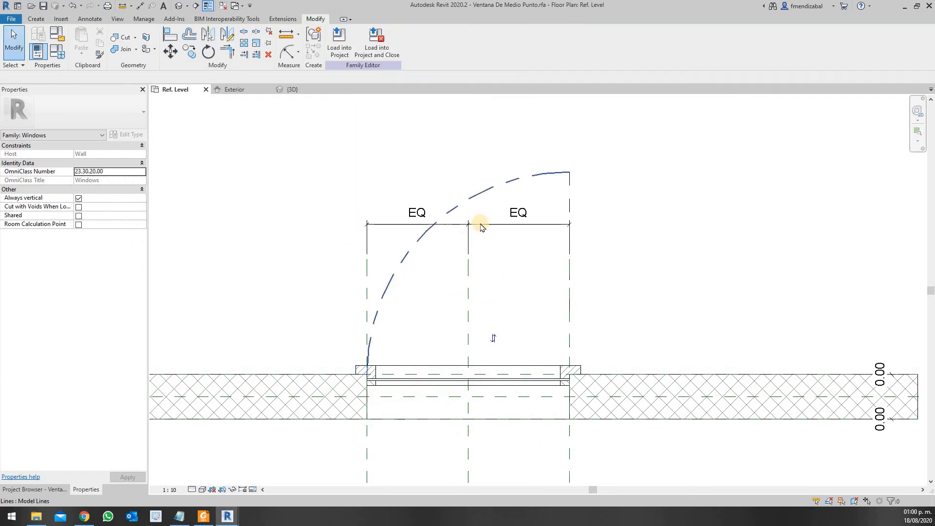
left_click(568, 192)
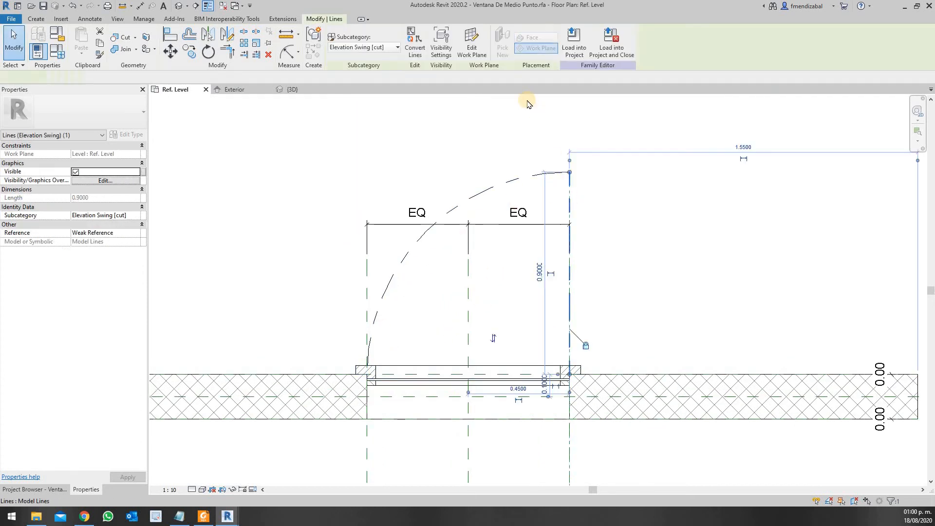
left_click(689, 210)
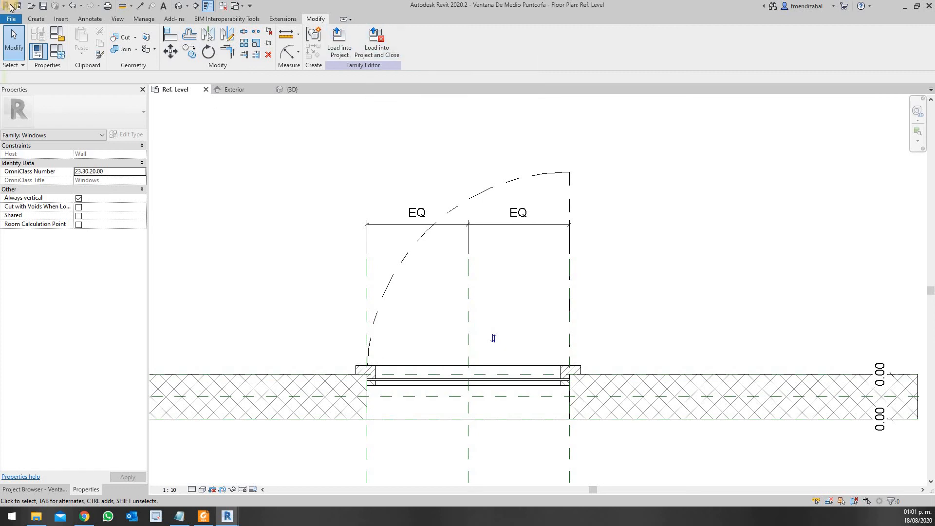
- Place a Double Horizontal flip control on the exterior side, just beyond the existing vertical flip control
left_click(36, 19)
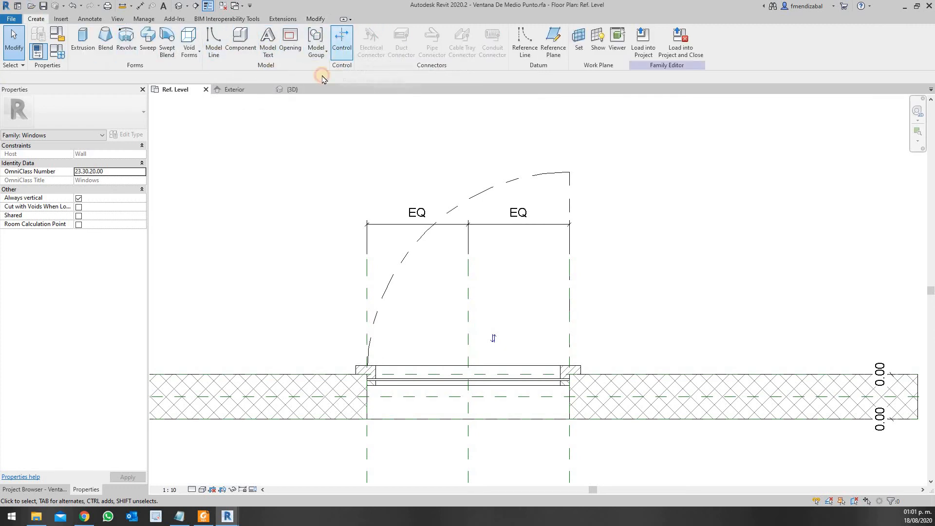
left_click(342, 41)
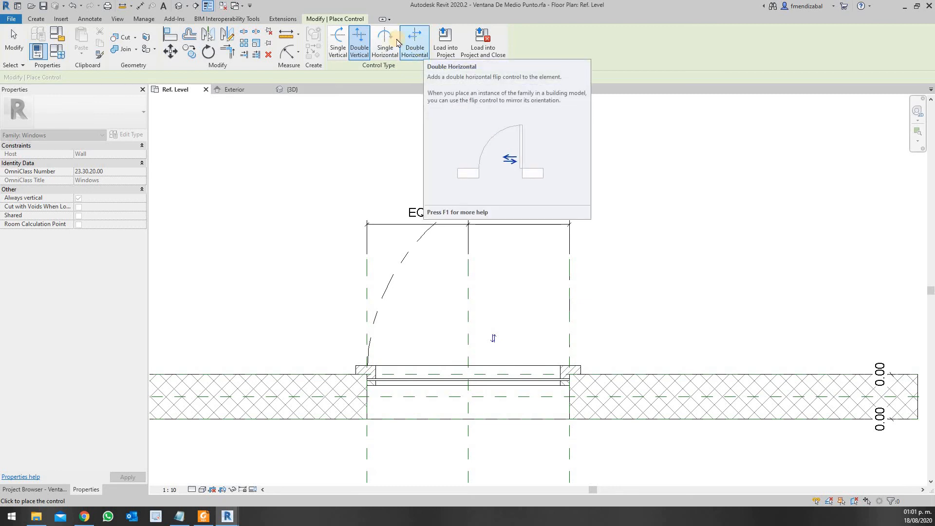
left_click(414, 42)
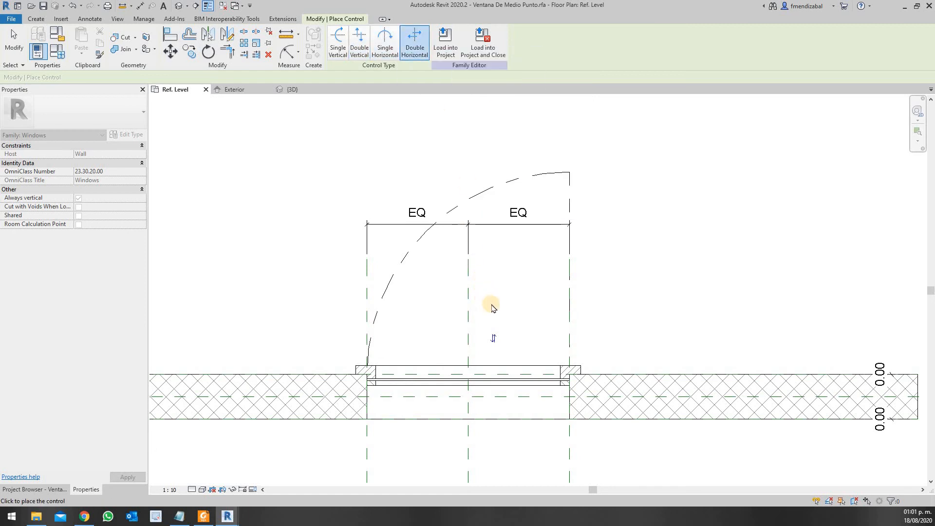
left_click(490, 306)
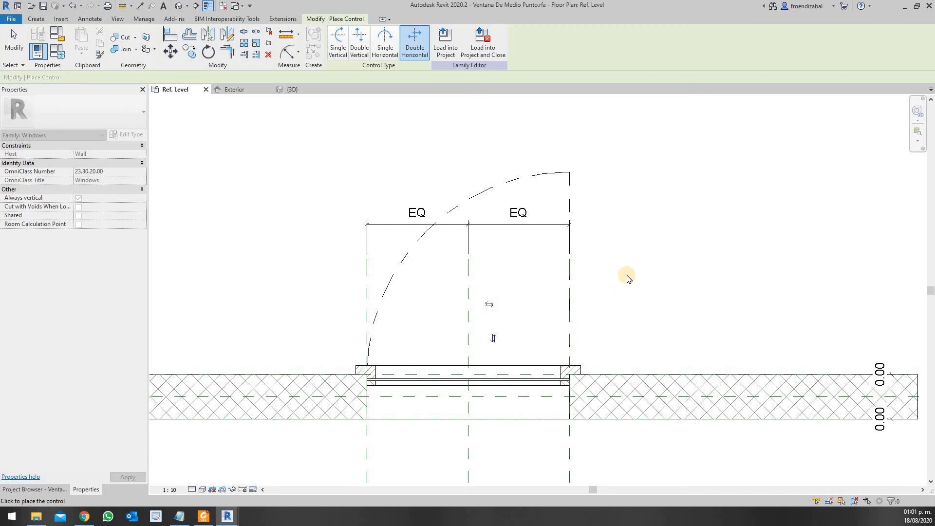
key("Escape")
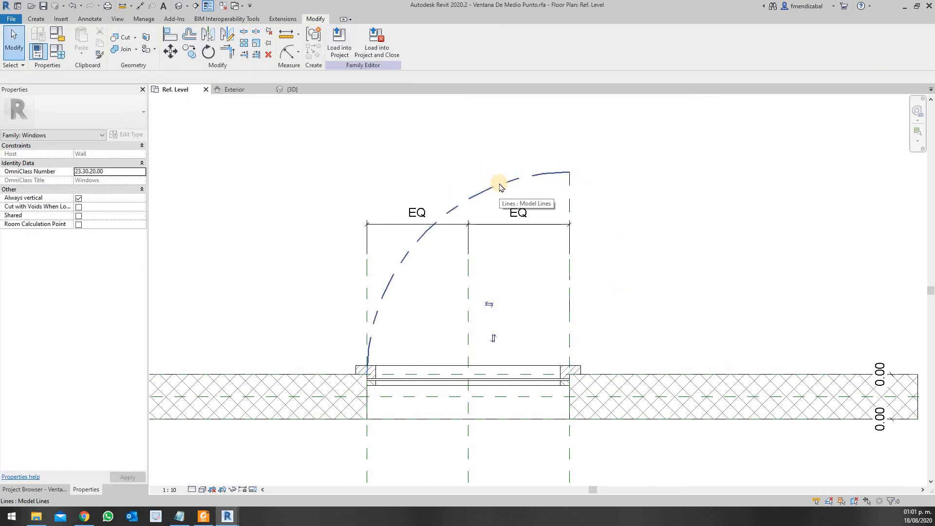
- Restrict the swing arc and line's visibility to Plan/RCP, including when cut, at Medium and Fine detail, with Front/Back, Left/Right and Coarse off
left_click_drag(639, 210, 552, 151)
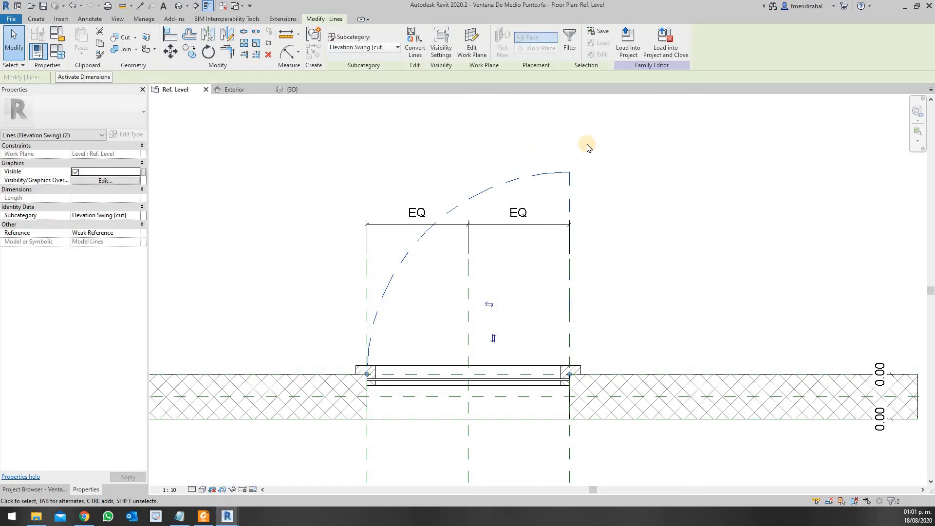
left_click_drag(616, 198, 541, 155)
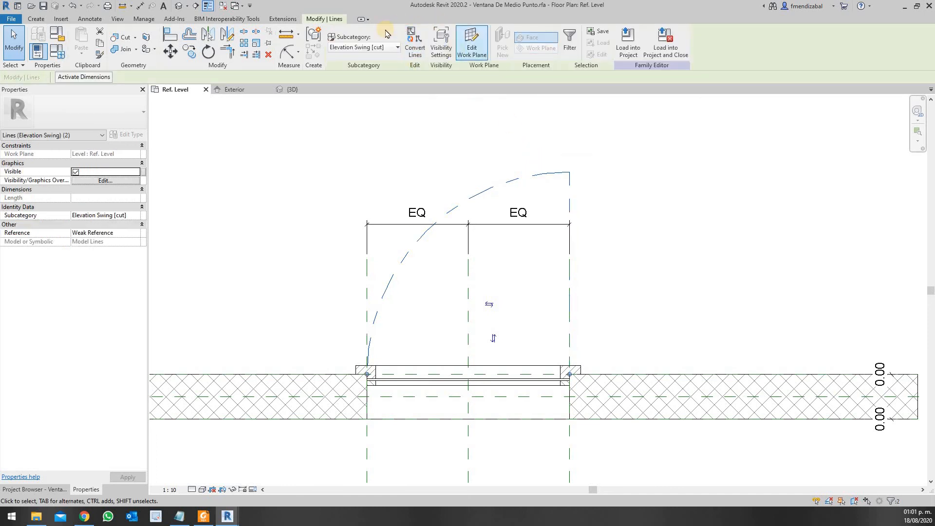
left_click(437, 46)
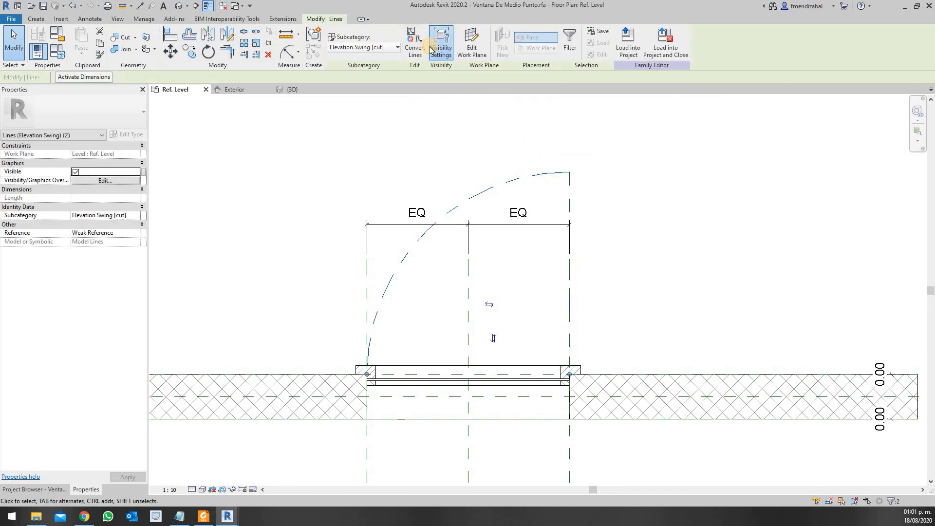
left_click_drag(469, 195, 308, 122)
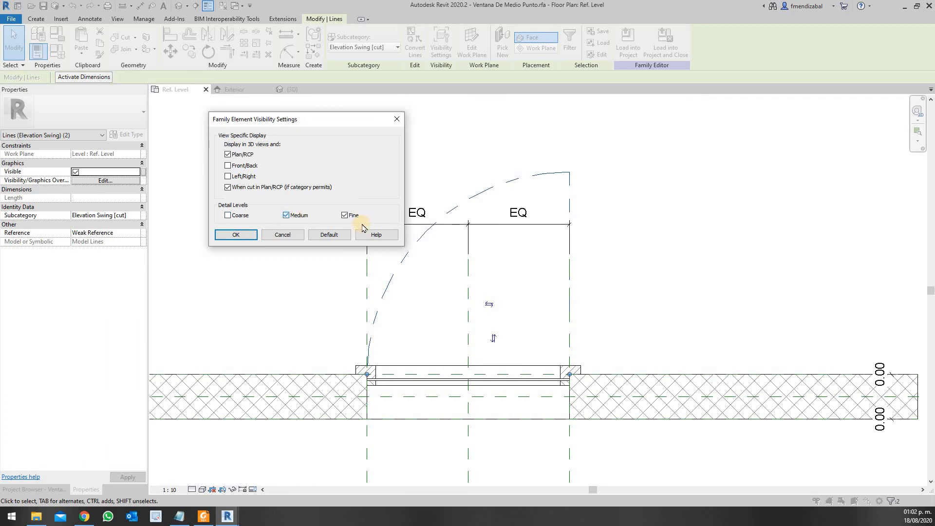
left_click(238, 235)
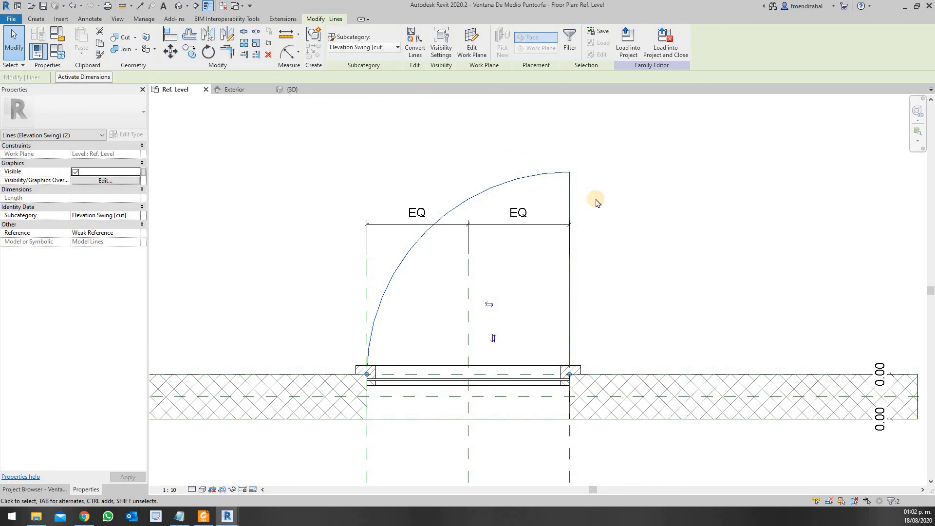
left_click_drag(596, 199, 538, 160)
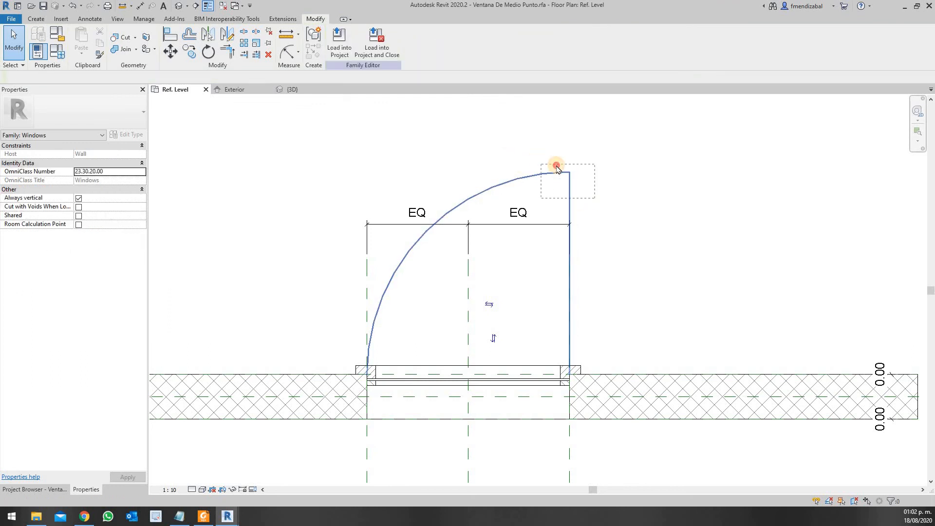
- Check the plan swing lines at Fine detail and set the plan view to Medium
left_click(638, 187)
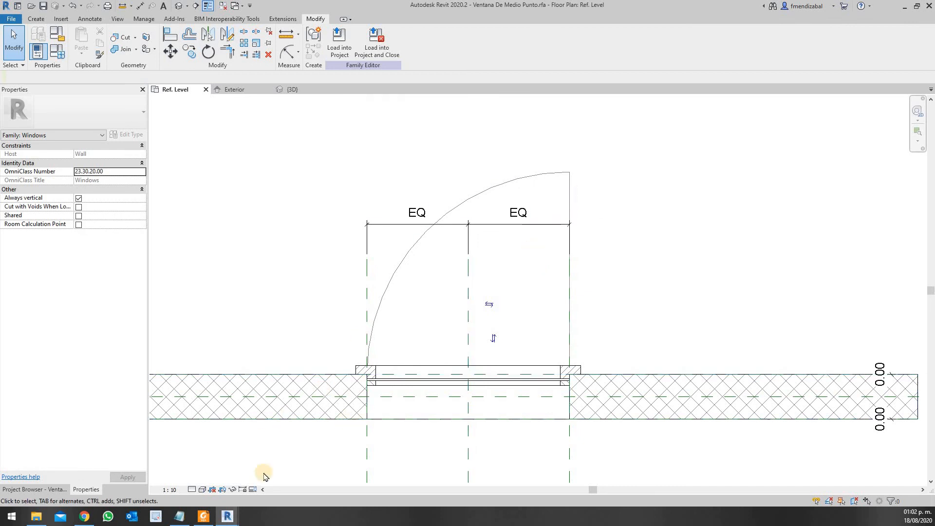
left_click(192, 490)
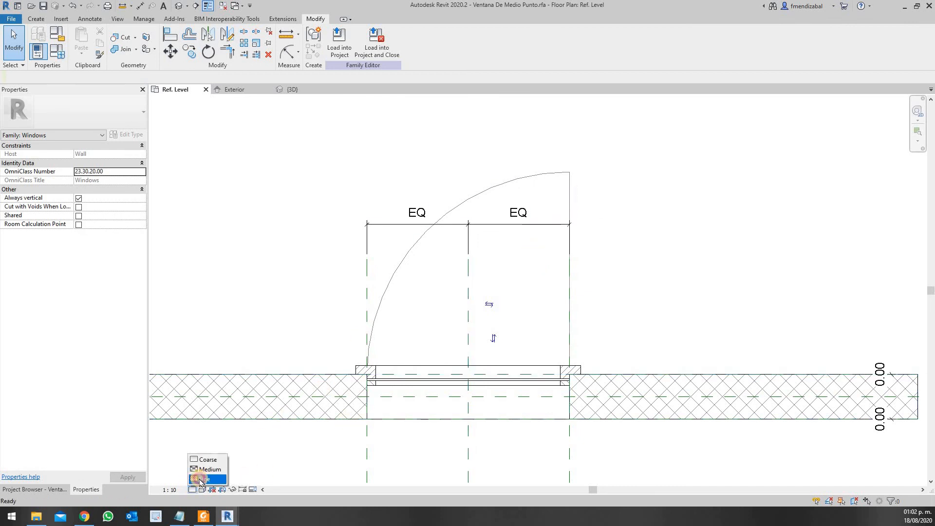
left_click(201, 479)
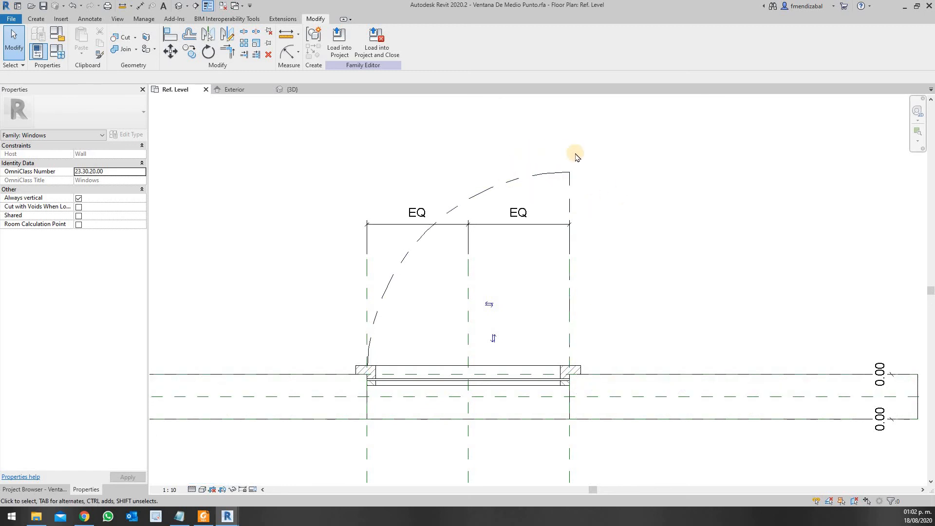
left_click(193, 490)
left_click(201, 469)
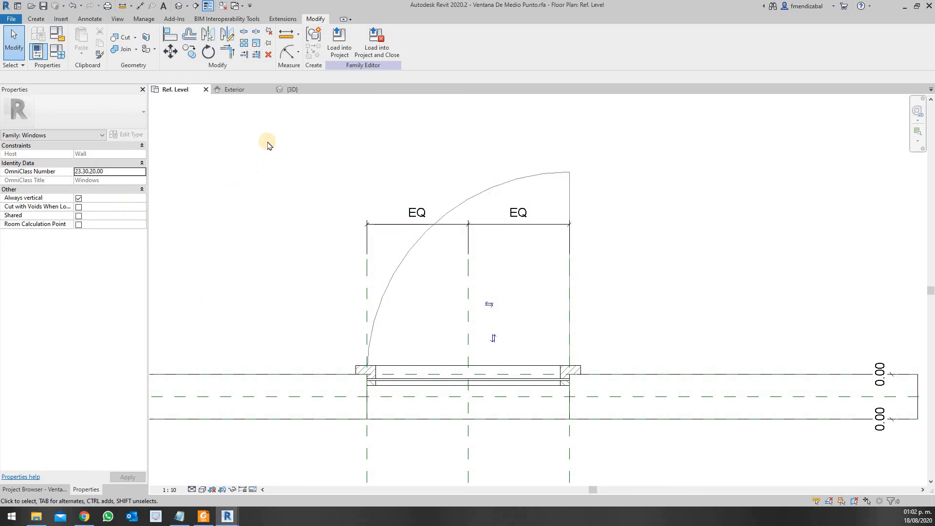
- In the Exterior elevation, set up Elevation Swing [projection] model lines visible only in Front/Back views at Fine detail
left_click(255, 94)
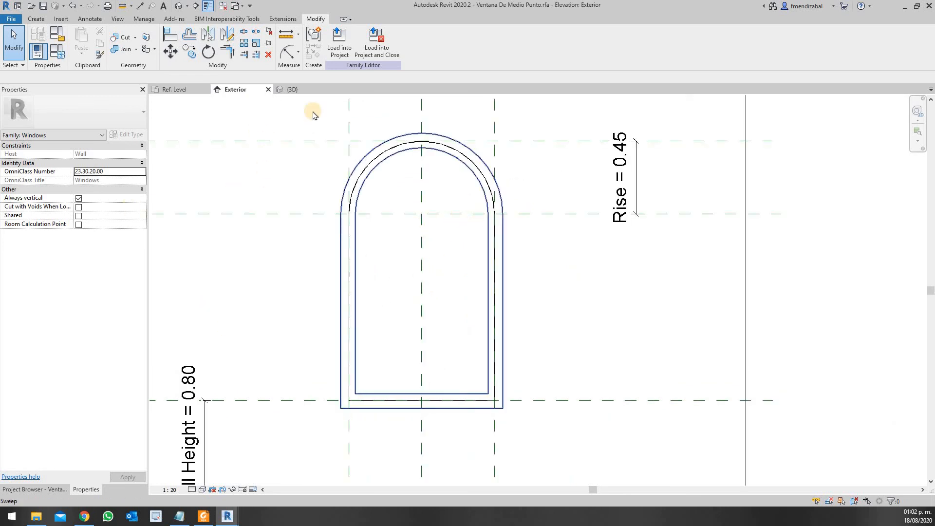
left_click(36, 18)
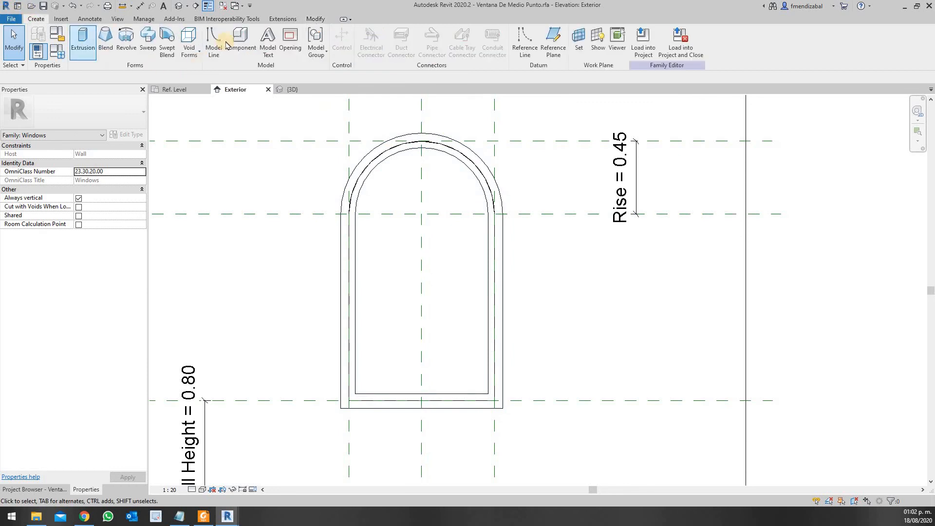
left_click(214, 41)
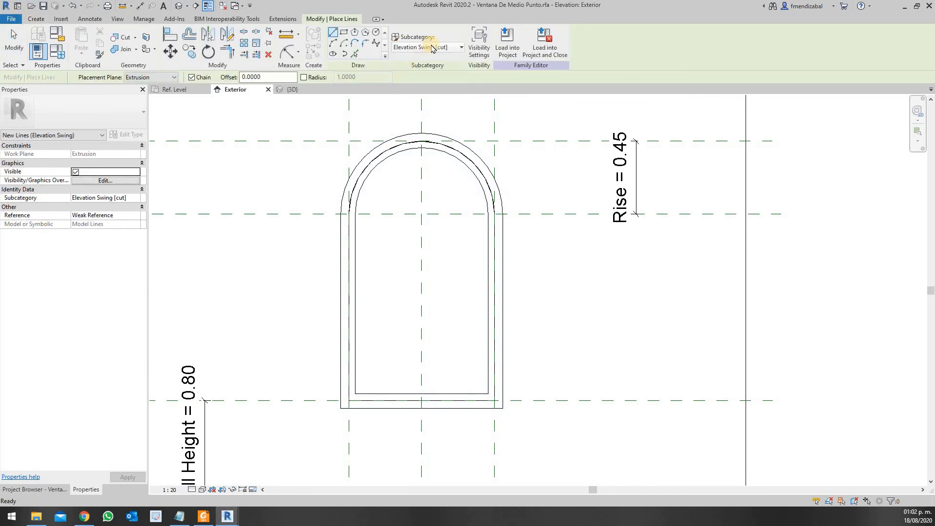
left_click(432, 47)
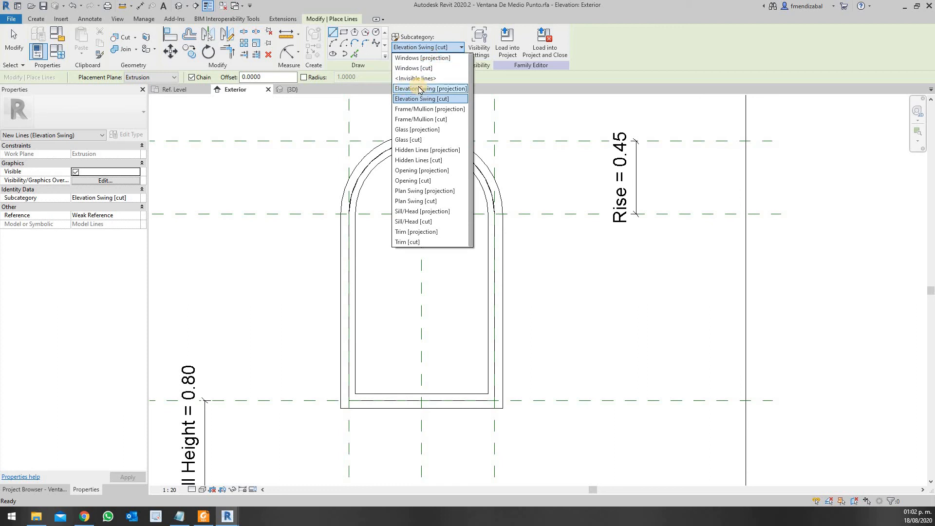
left_click(435, 89)
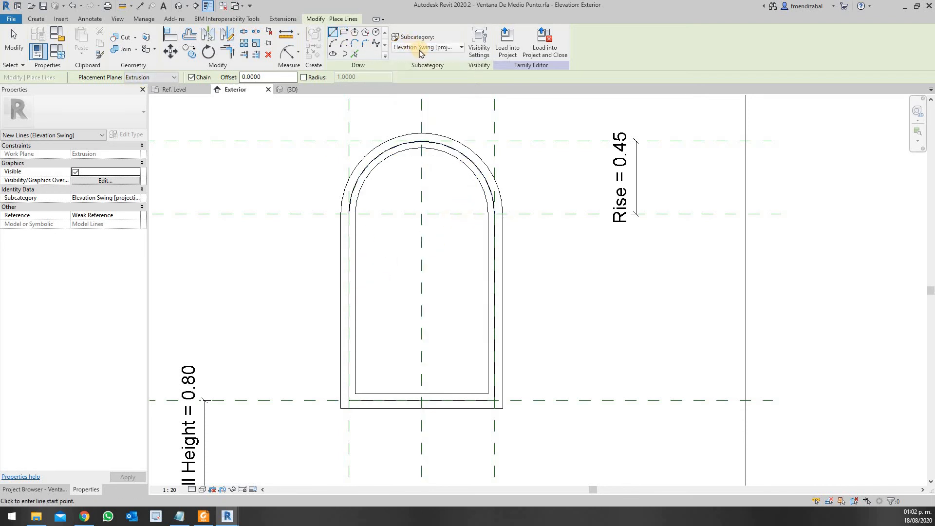
left_click(481, 44)
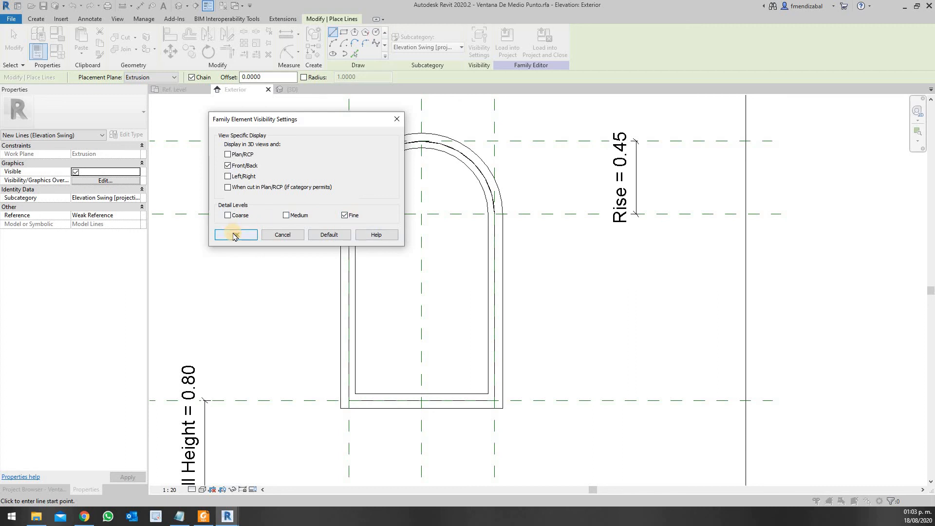
key("Return")
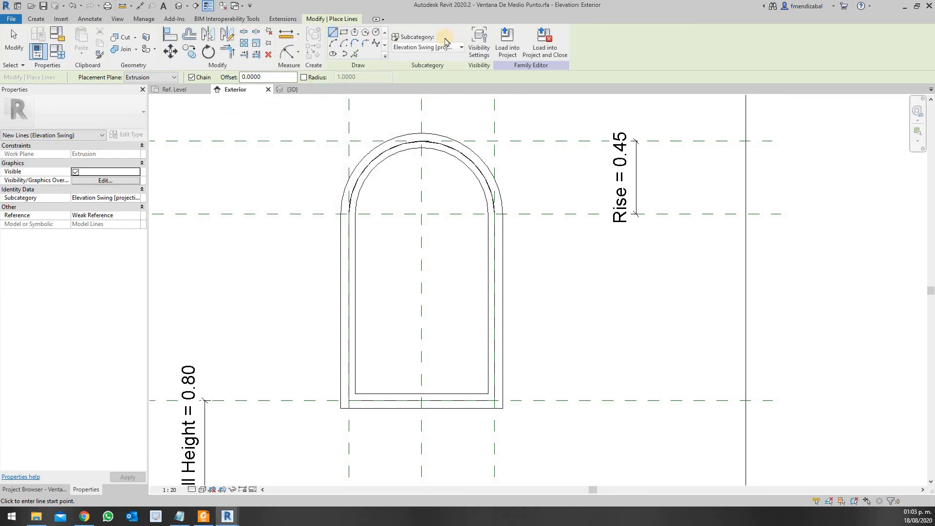
- Draw two chained swing lines from the right inner jamb's springline point to the left inner jamb's mid-height and the lower right inner corner
left_click(487, 215)
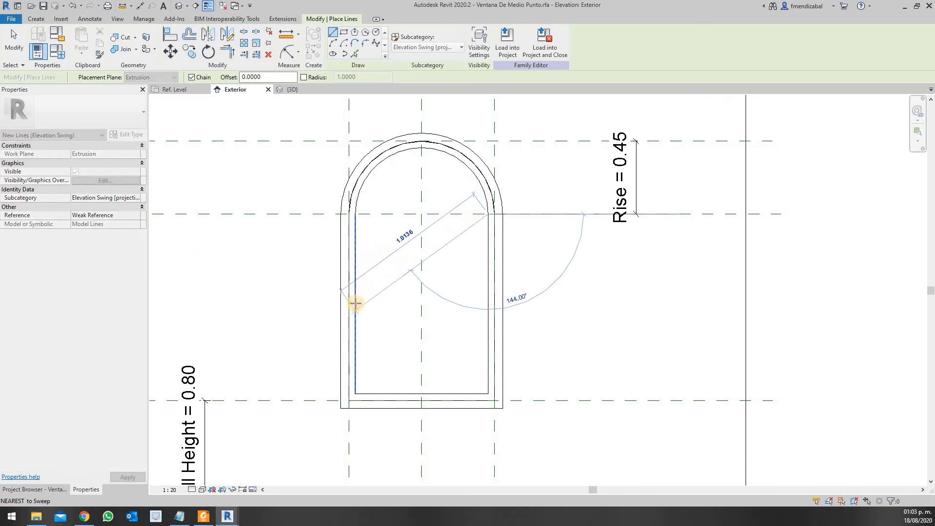
left_click(355, 304)
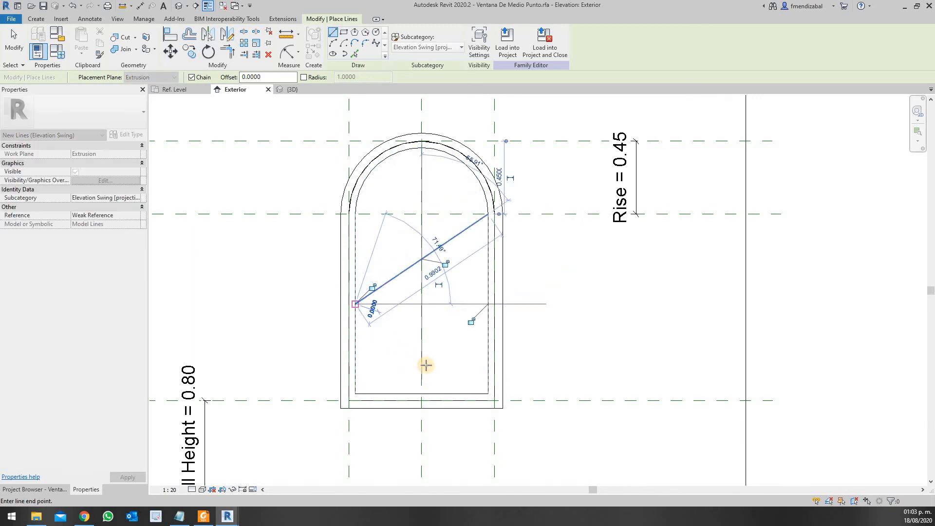
left_click(488, 394)
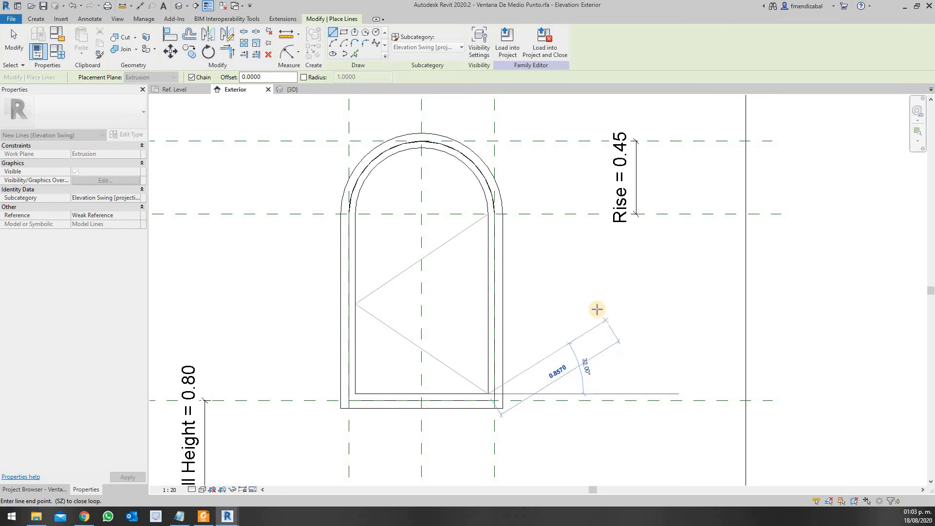
key("Escape")
key("Escape")
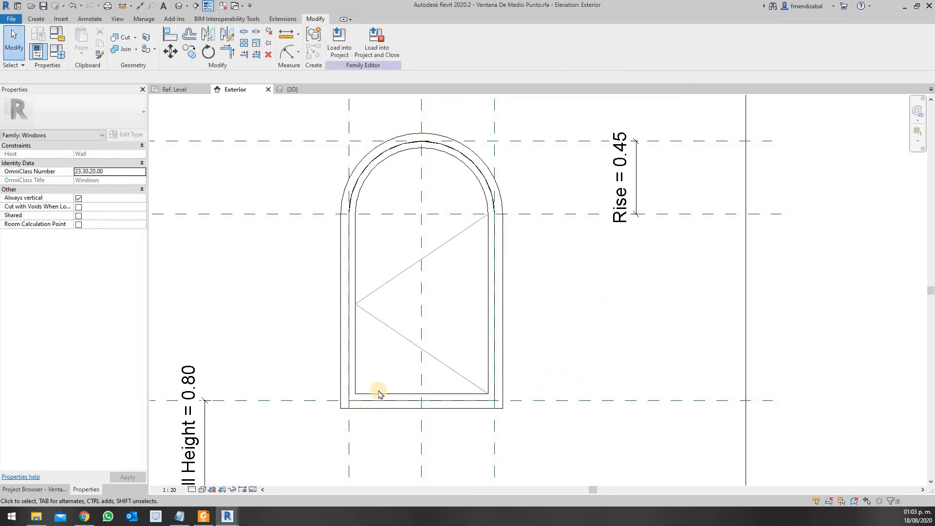
- Check the elevation swing lines at Fine detail and return the Exterior view to Coarse
left_click(192, 490)
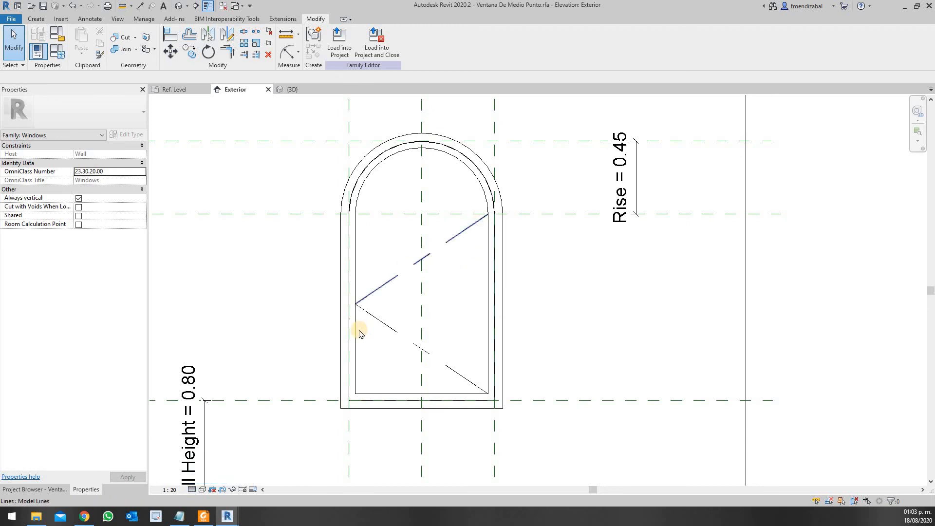
left_click(192, 490)
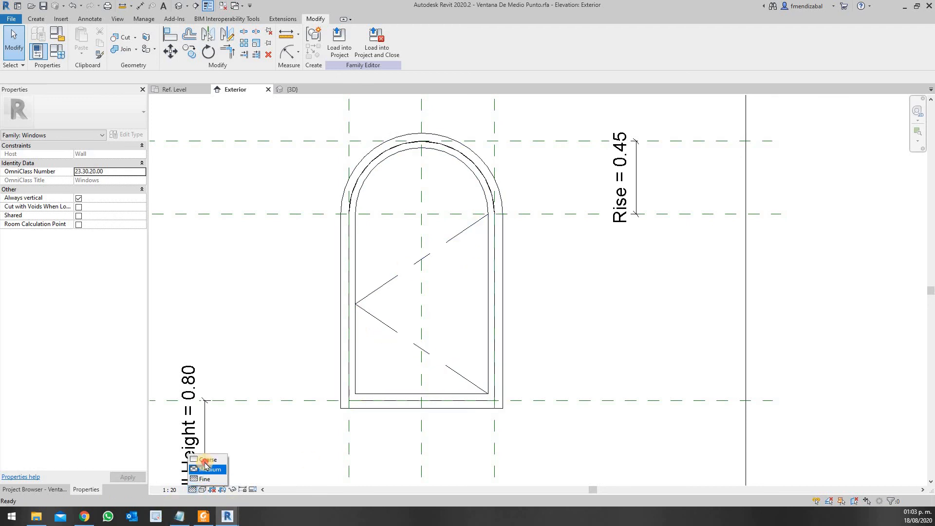
left_click(206, 460)
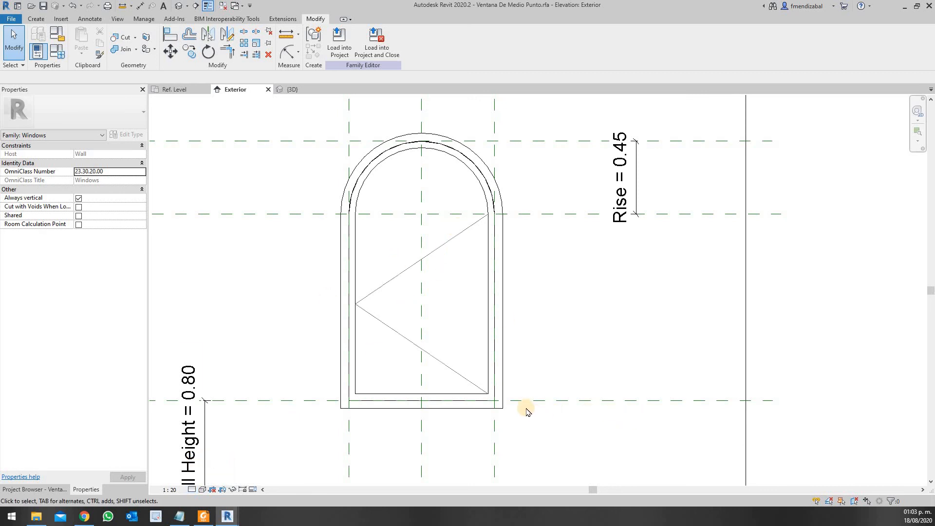
scroll(501, 209, "down", 2)
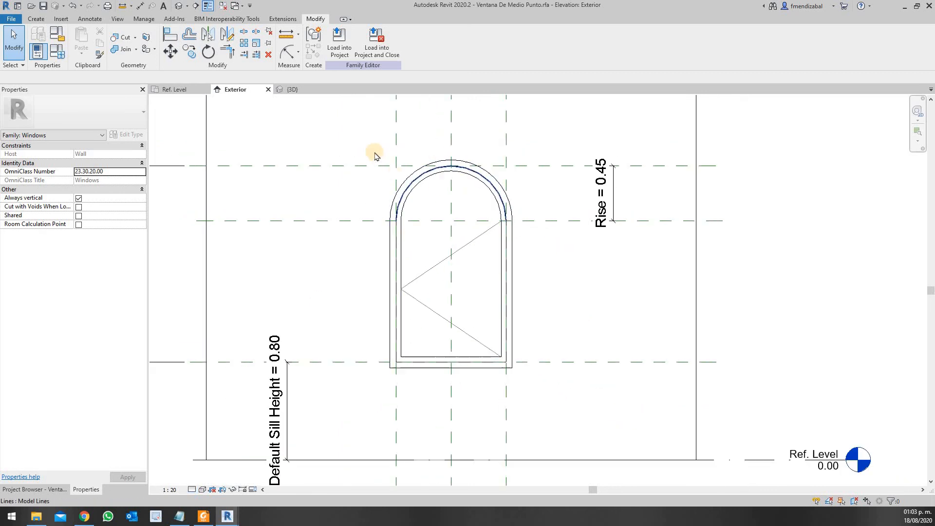
scroll(372, 152, "up", 2)
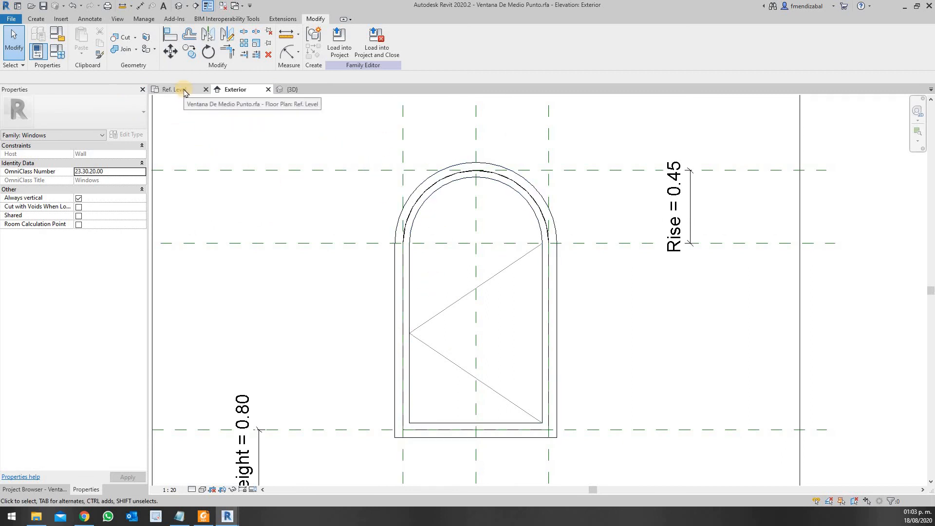
- Review the visibility settings of the frame sweep without changing them
left_click(427, 200)
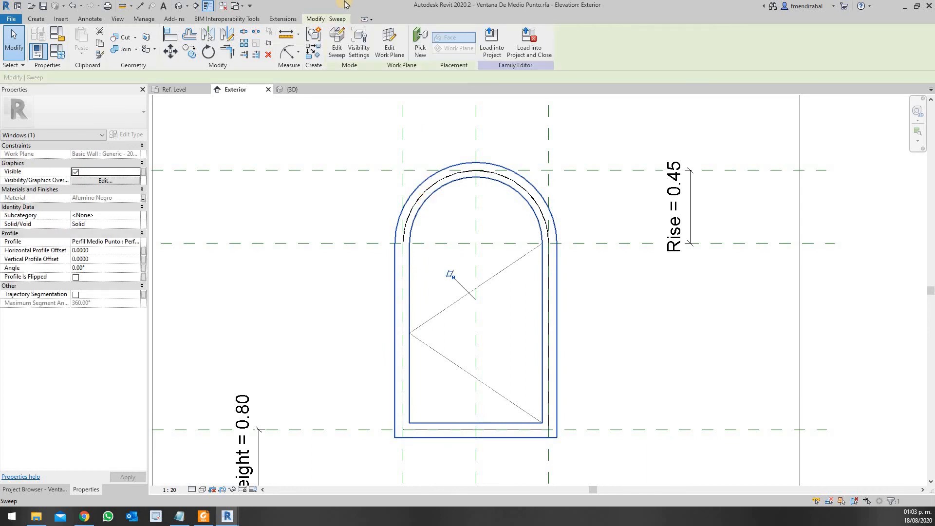
left_click(359, 46)
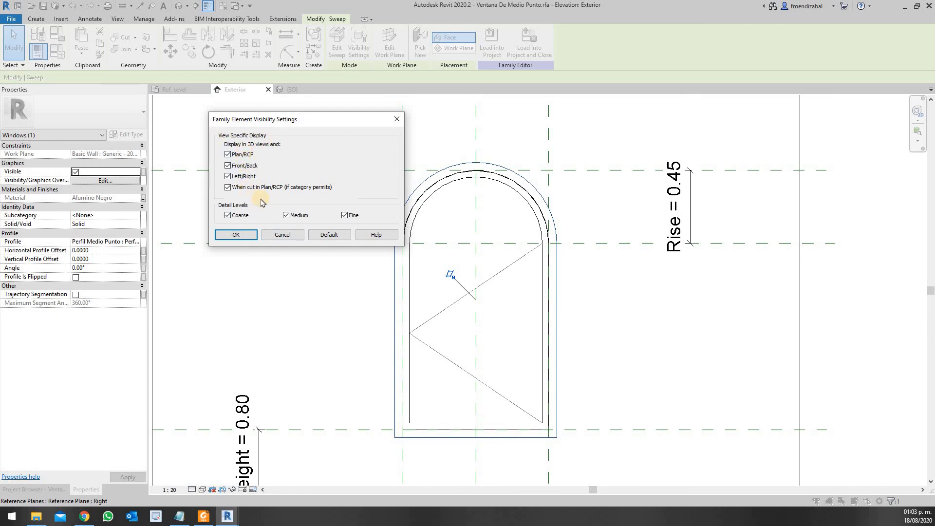
left_click(282, 235)
left_click(614, 144)
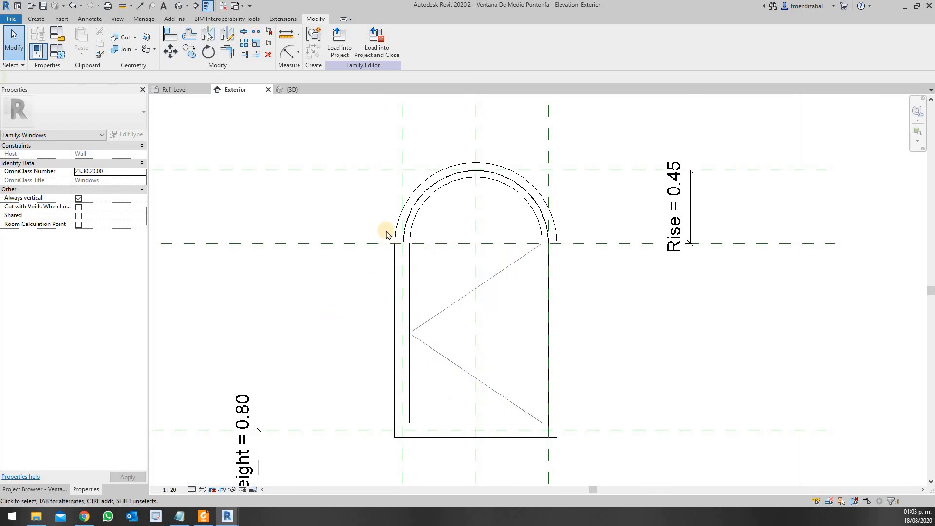
- Save the family and make 90 x 160 cm the active family type
left_click(43, 6)
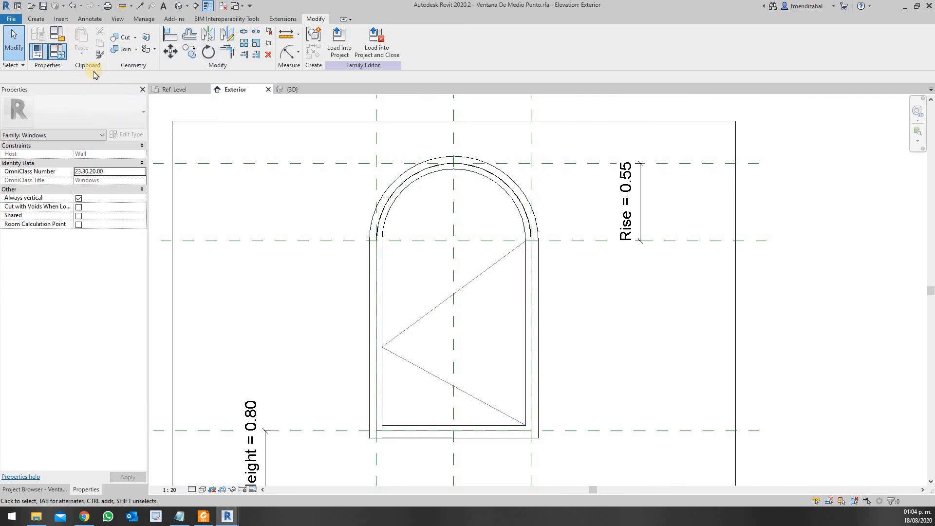
left_click(49, 58)
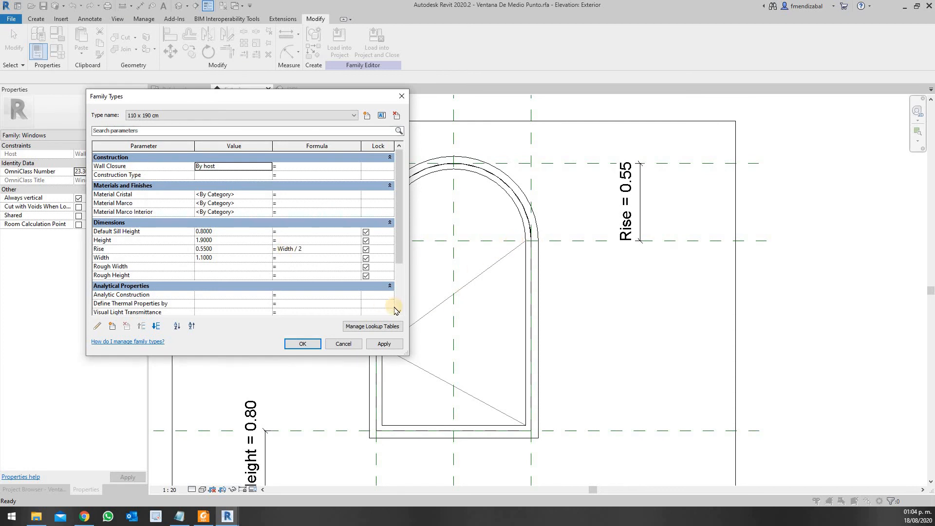
left_click(267, 117)
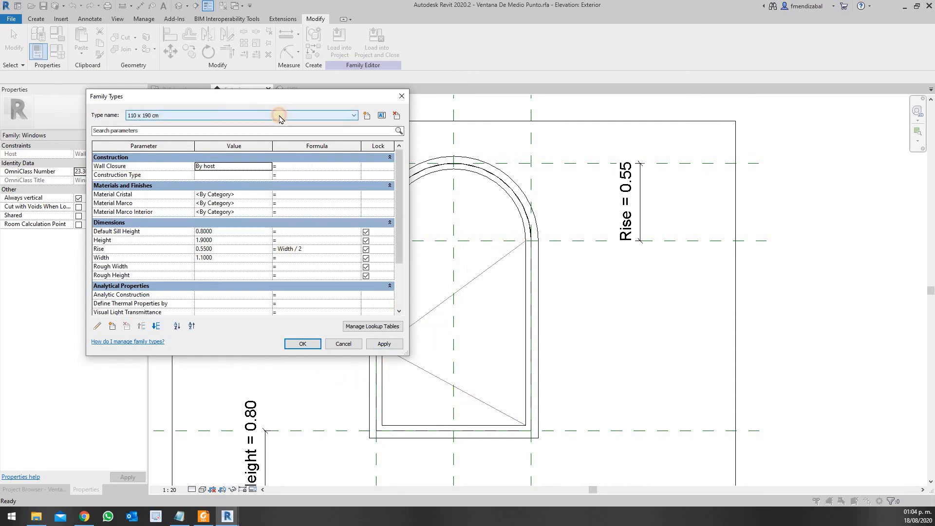
left_click(257, 131)
left_click(384, 344)
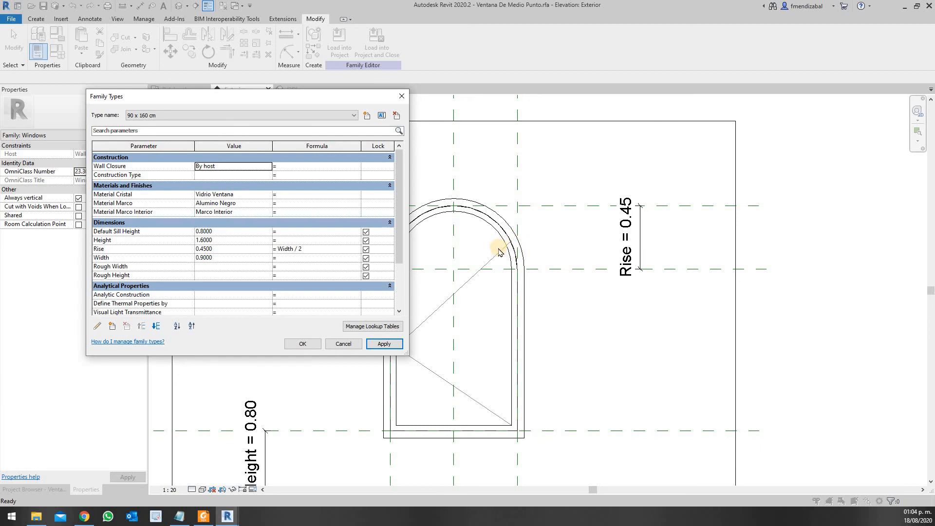
left_click(303, 344)
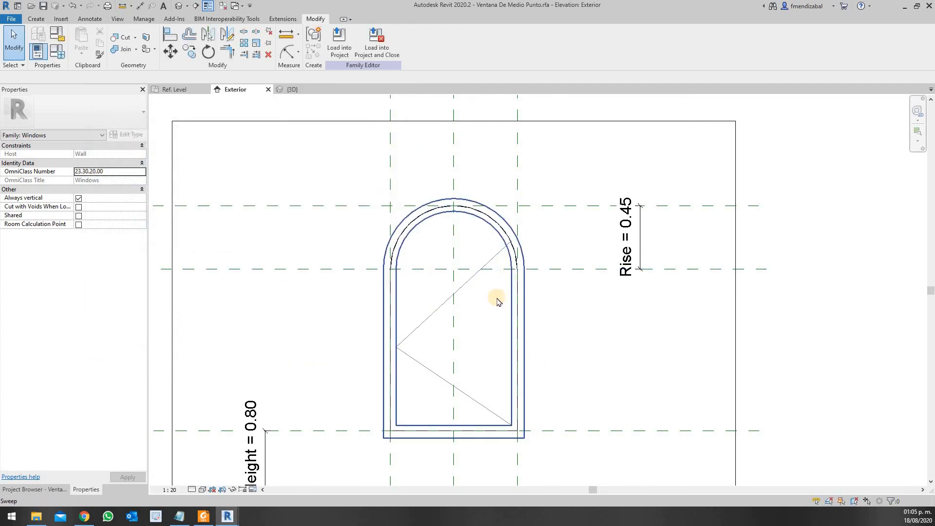
- Move the upper swing line's right end back to the springline corner of the right inner jamb
left_click(515, 252)
left_click_drag(509, 246, 512, 269)
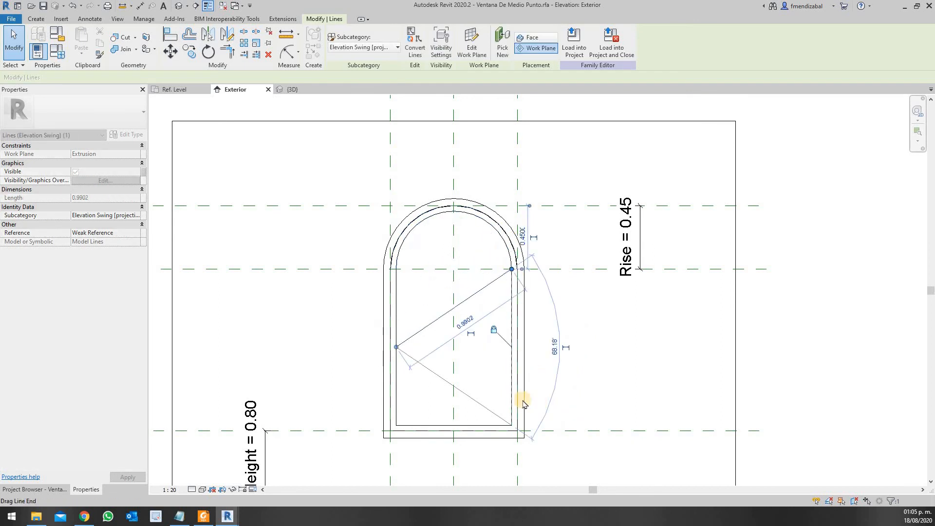
left_click(501, 292)
- Align the upper swing line's right endpoint to the inner edge of the right jamb and lock the alignment
scroll(502, 285, "up", 5)
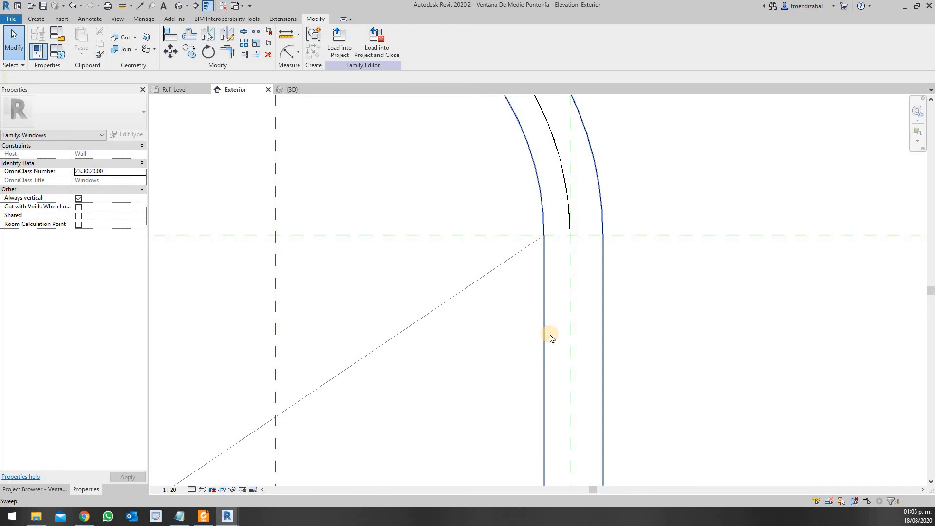
key("a")
key("l")
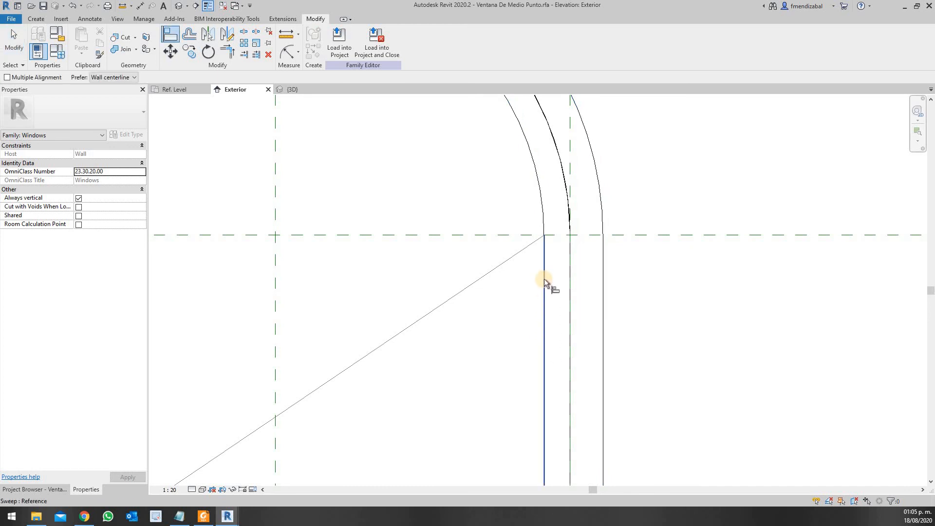
left_click(545, 281)
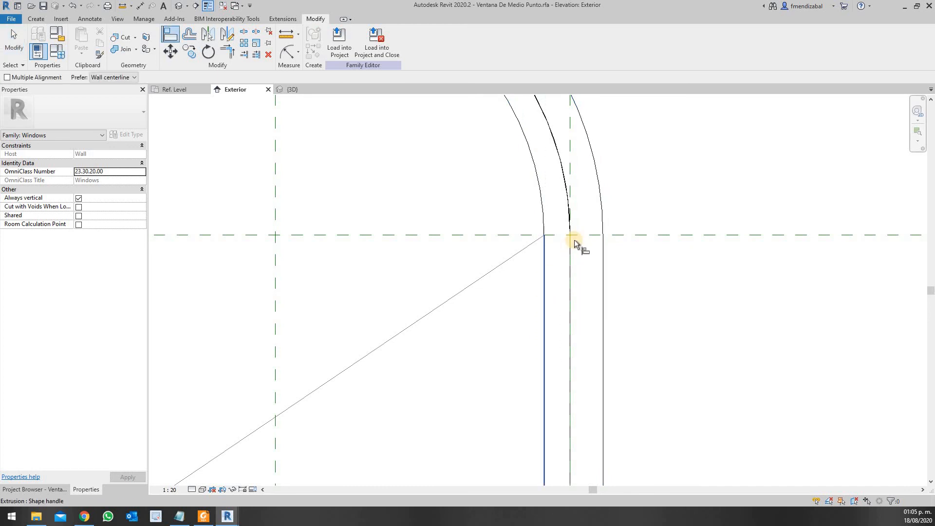
left_click(545, 237)
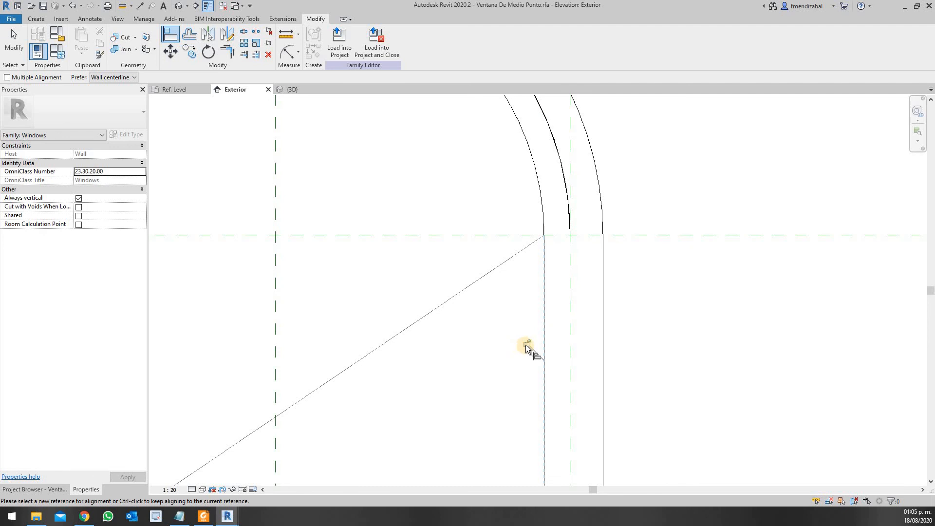
scroll(726, 317, "down", 3)
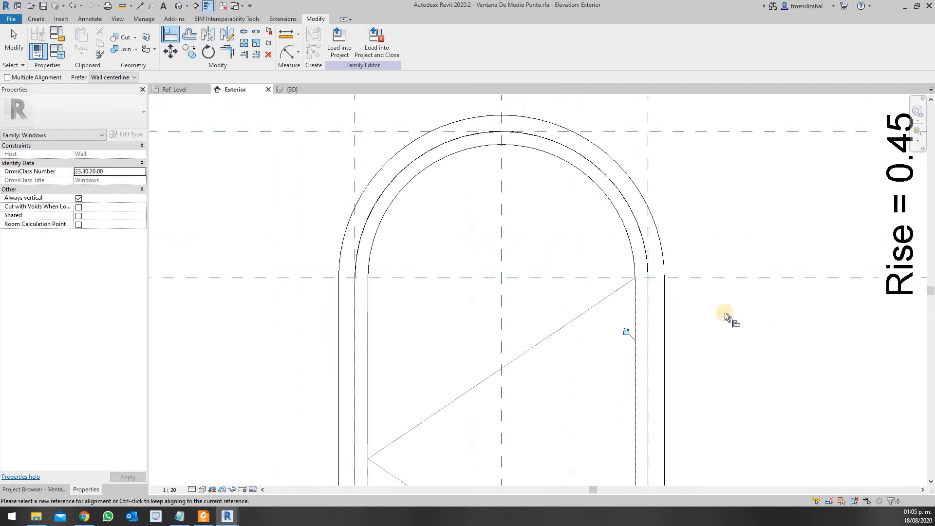
scroll(726, 316, "down", 1)
key("Escape")
key("Escape")
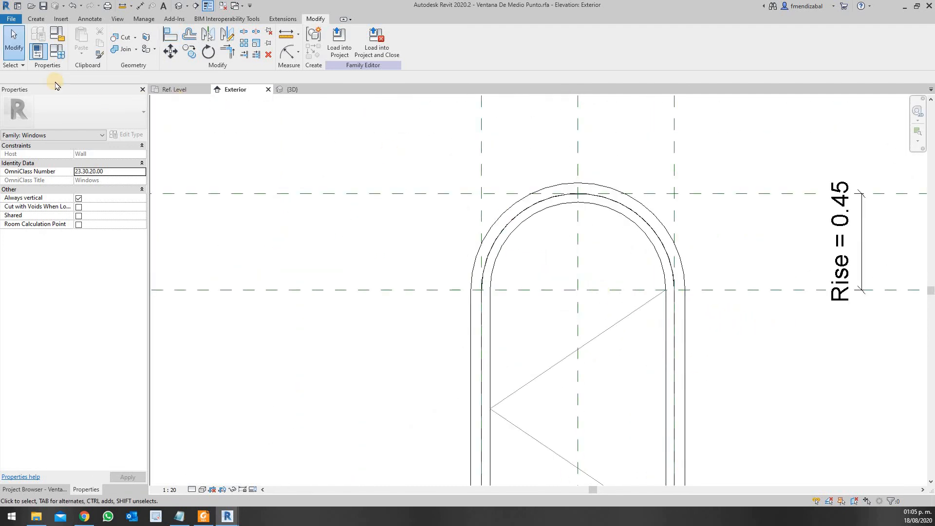
- Apply the 110 x 190 cm type to test how the elevation swing lines adapt
left_click(55, 57)
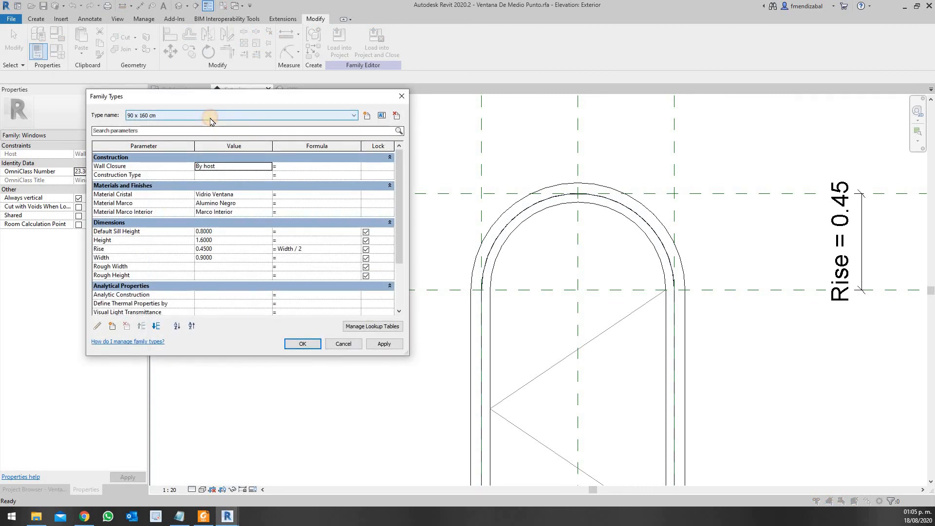
left_click(211, 121)
left_click(211, 129)
left_click(385, 344)
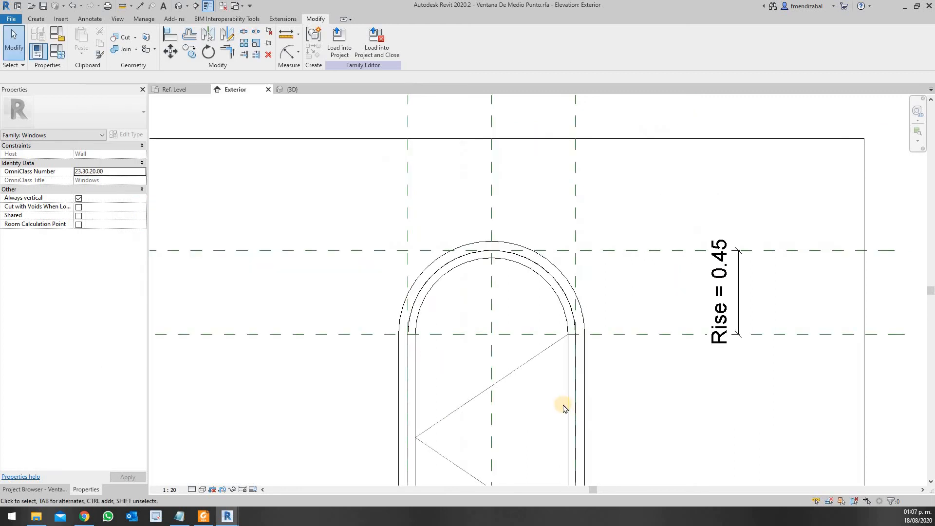
- Make 110 x 190 cm the active family type and confirm the family type settings
scroll(512, 293, "up", 5)
scroll(510, 318, "down", 3)
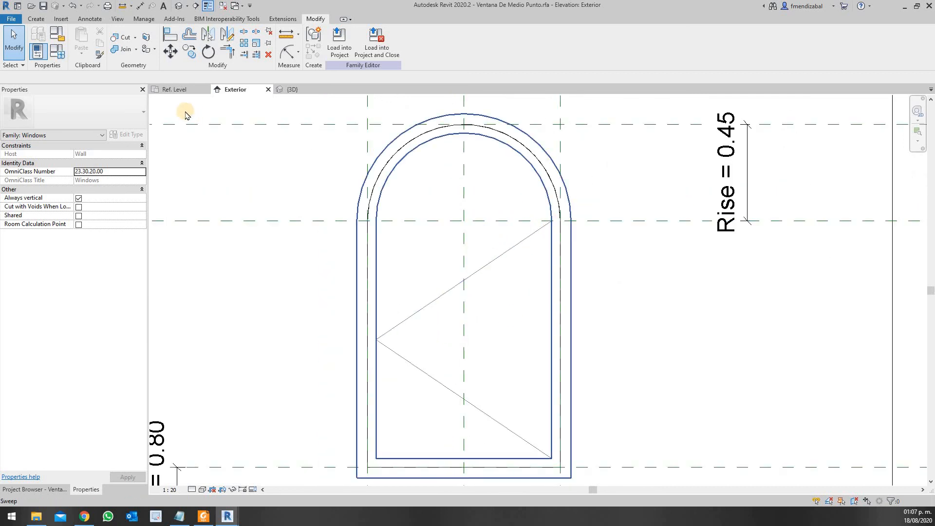
left_click(58, 50)
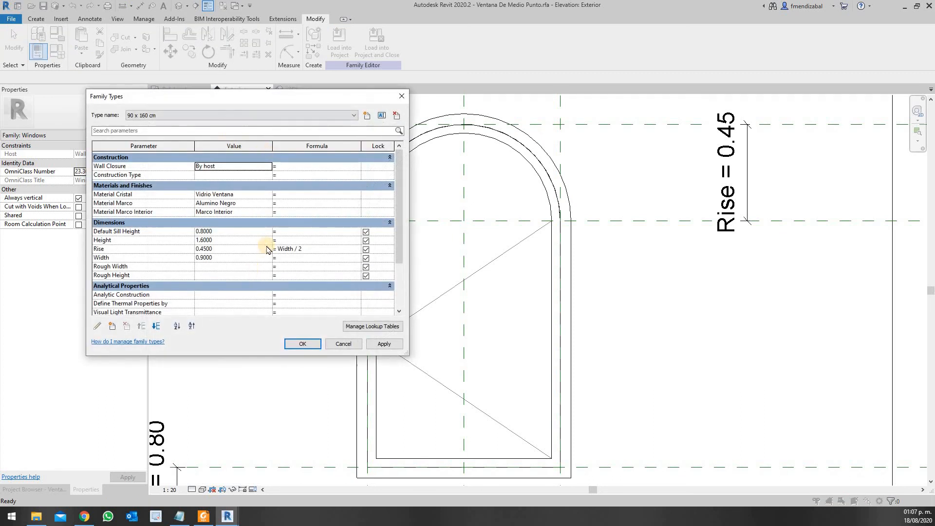
left_click(214, 121)
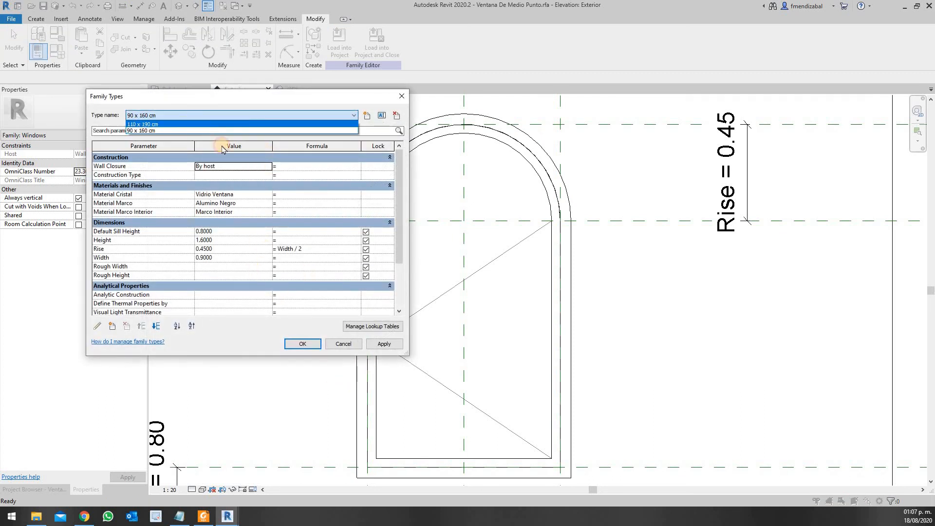
left_click(195, 124)
left_click(384, 344)
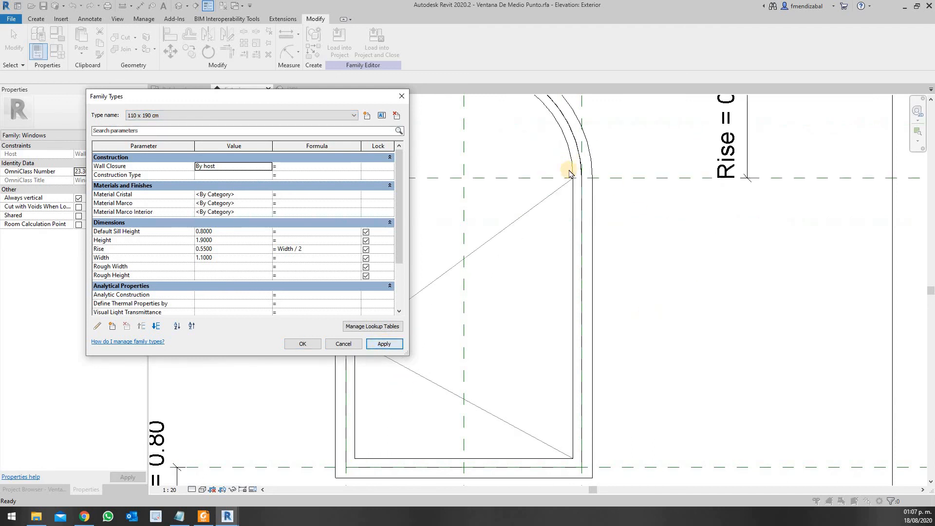
left_click(303, 344)
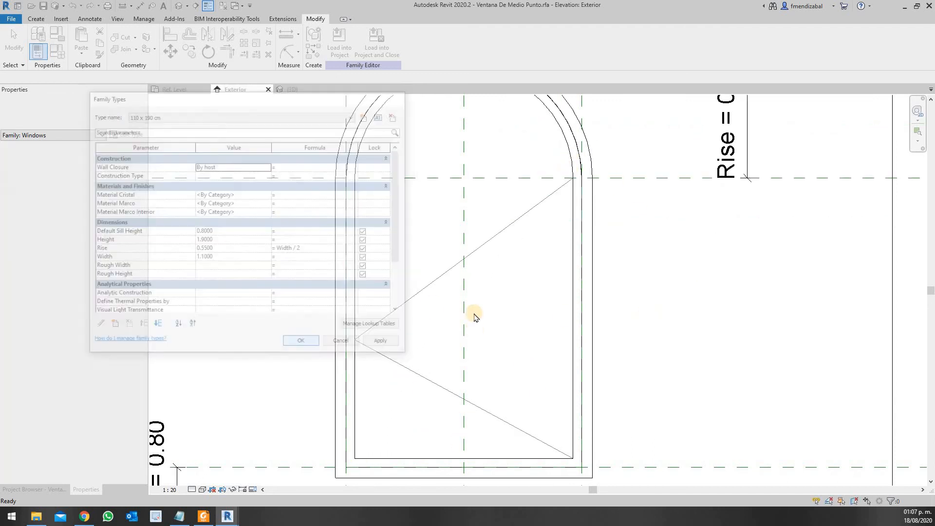
scroll(468, 328, "down", 2)
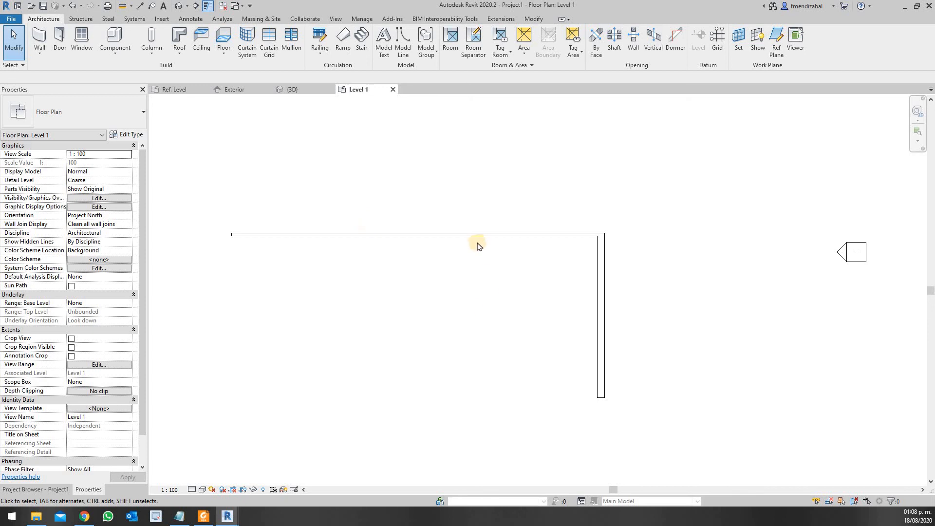
- Close the inactive views and load the Ventana De Medio Punto family into Project1
left_click(223, 6)
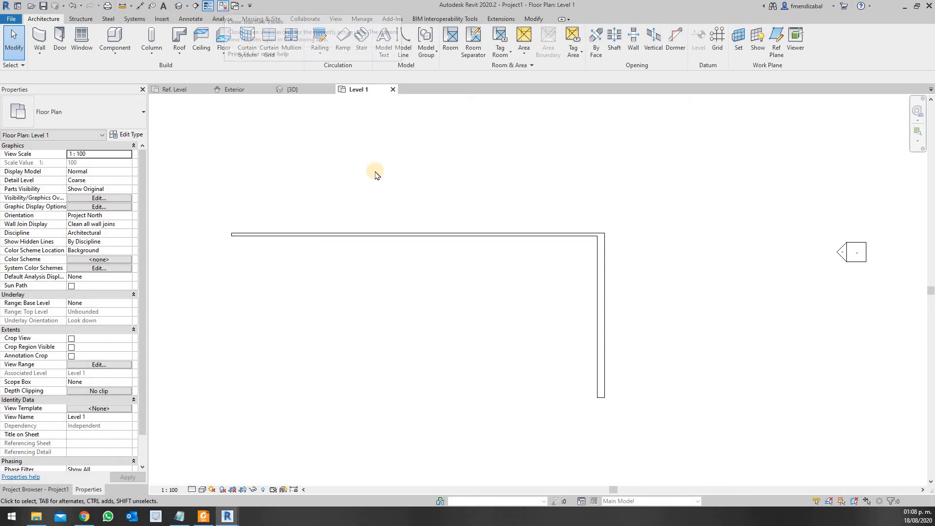
left_click(176, 89)
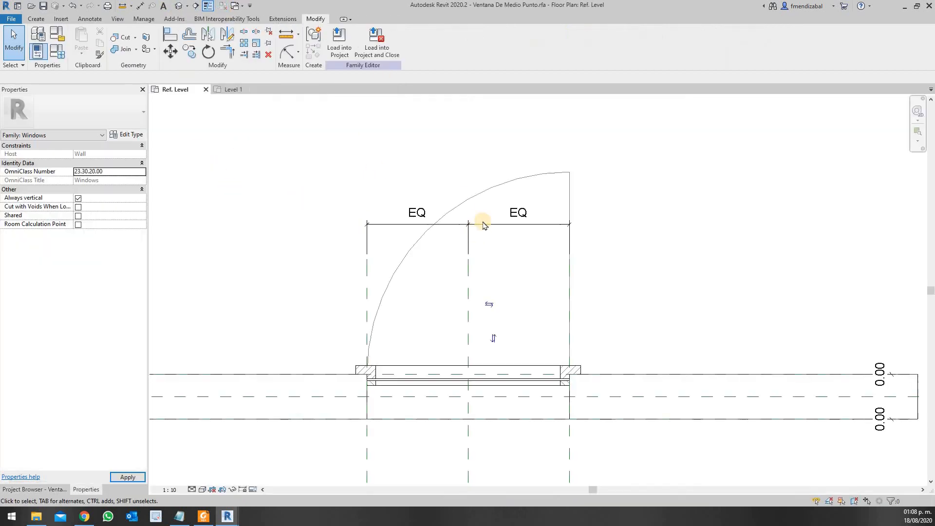
left_click(230, 90)
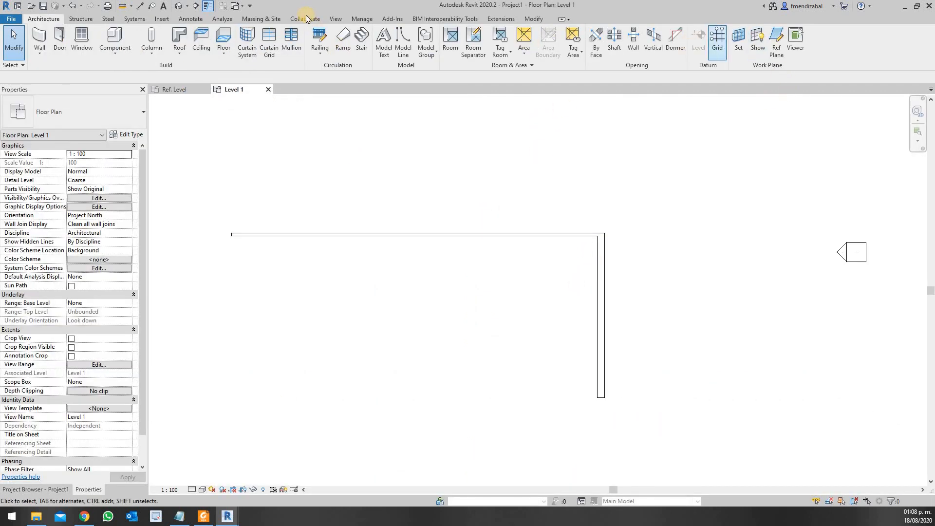
left_click(194, 91)
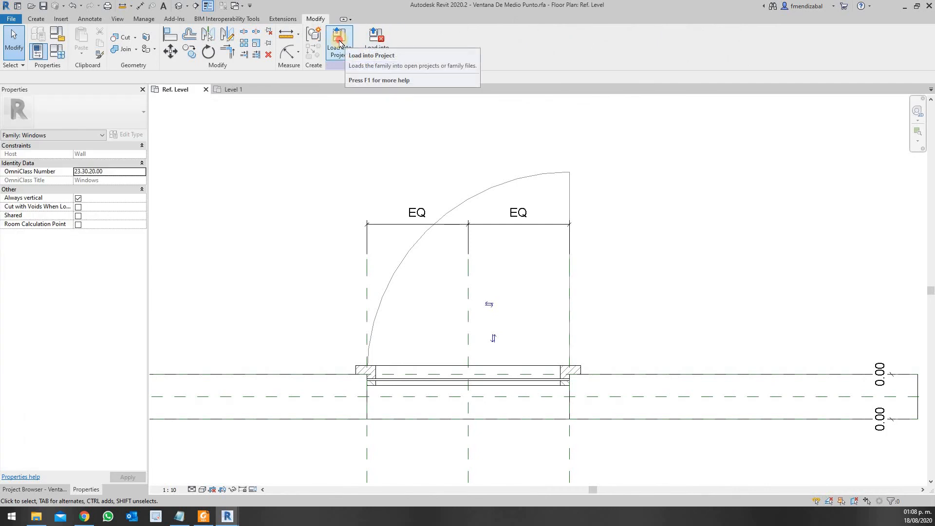
left_click(340, 42)
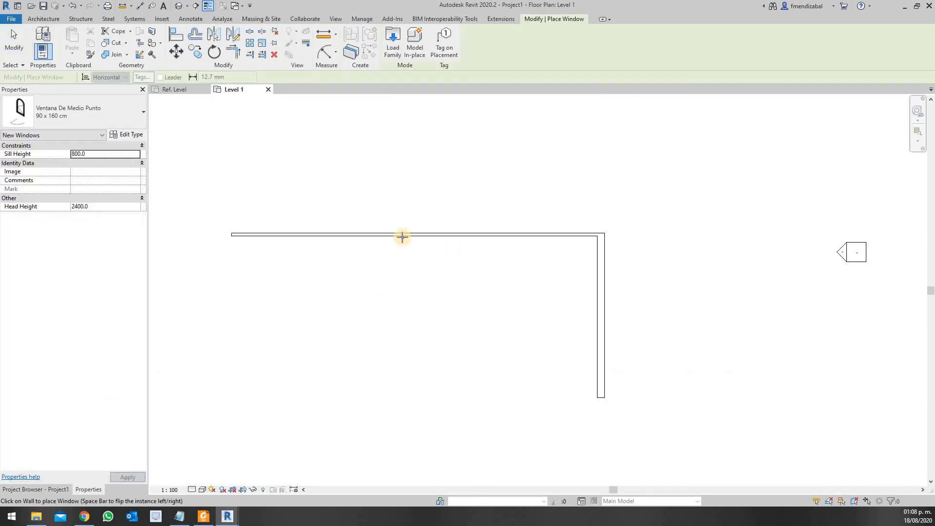
- Place two 90 x 160 cm arched windows about 2292 mm apart along the thin horizontal wall
scroll(415, 229, "up", 5)
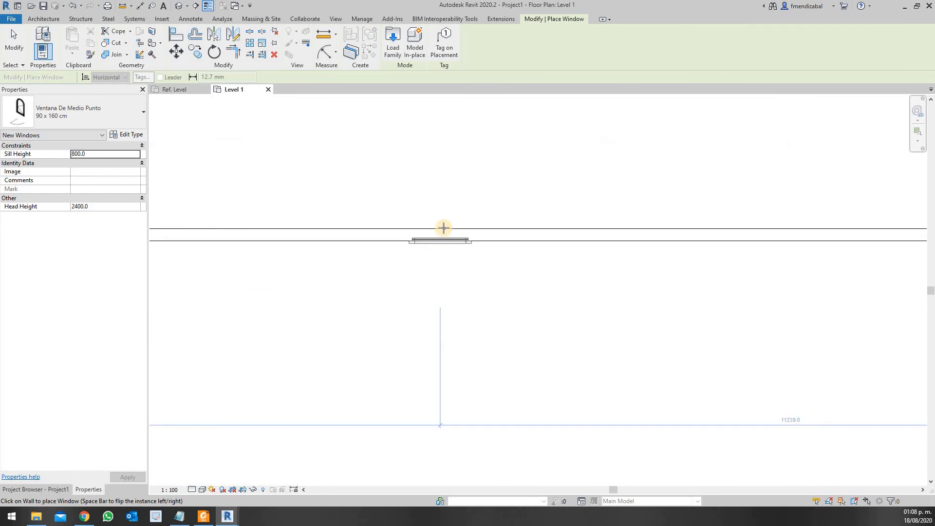
left_click(435, 245)
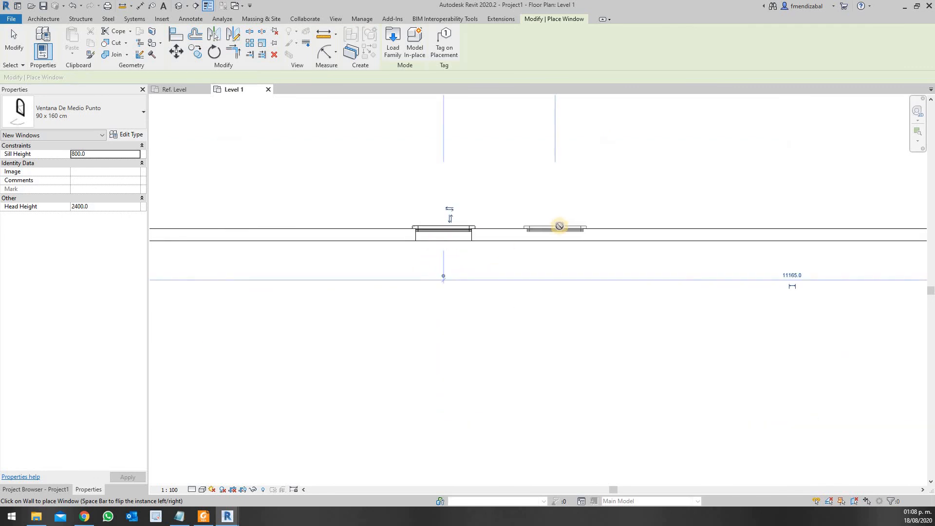
left_click(587, 227)
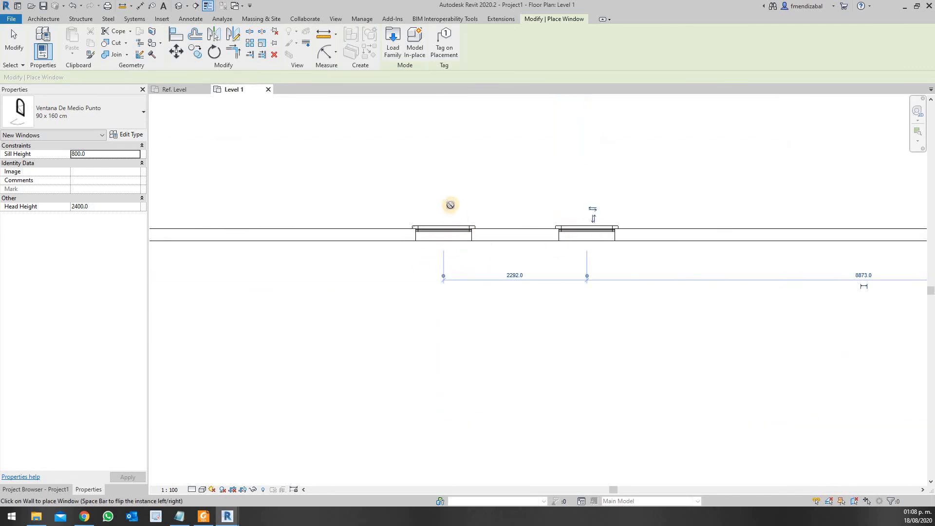
- Place two 90 x 160 cm arched windows in the thick vertical wall and end window placement
scroll(449, 202, "down", 3)
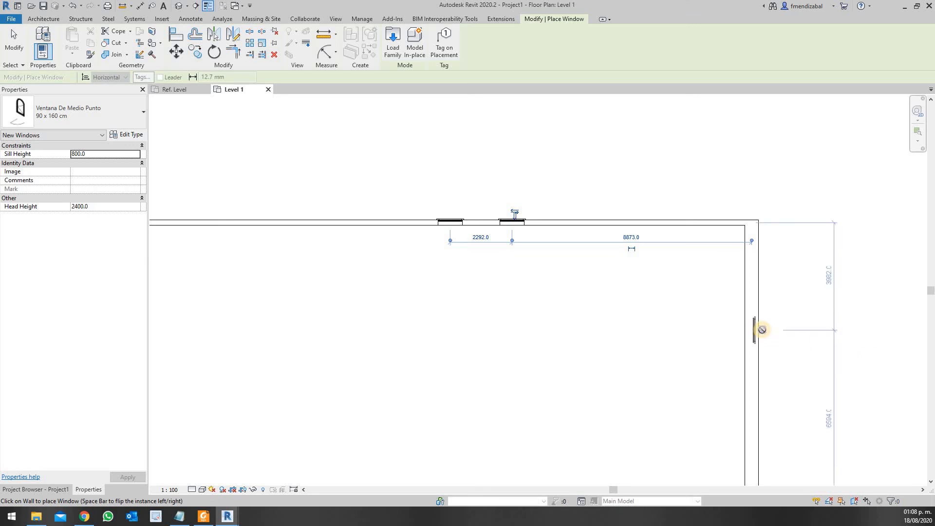
scroll(760, 329, "up", 5)
scroll(760, 328, "up", 3)
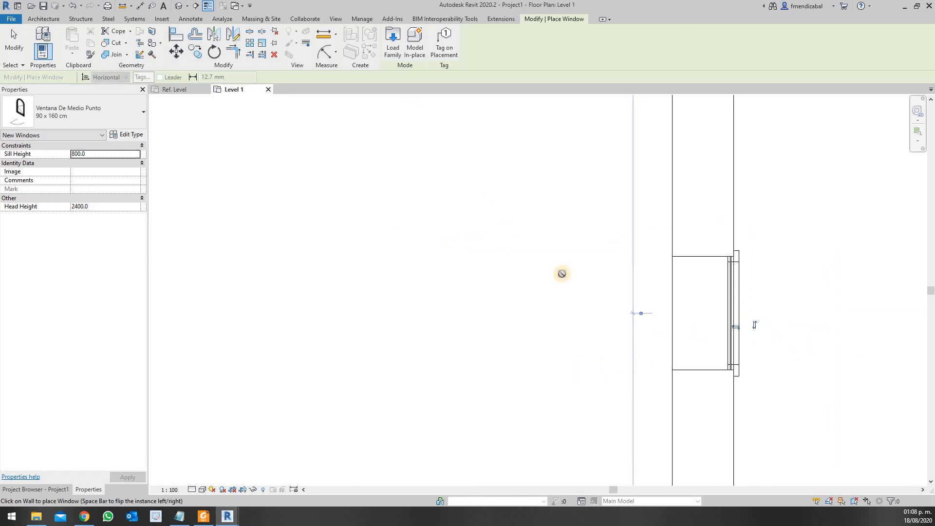
scroll(600, 293, "down", 3)
scroll(638, 316, "up", 2)
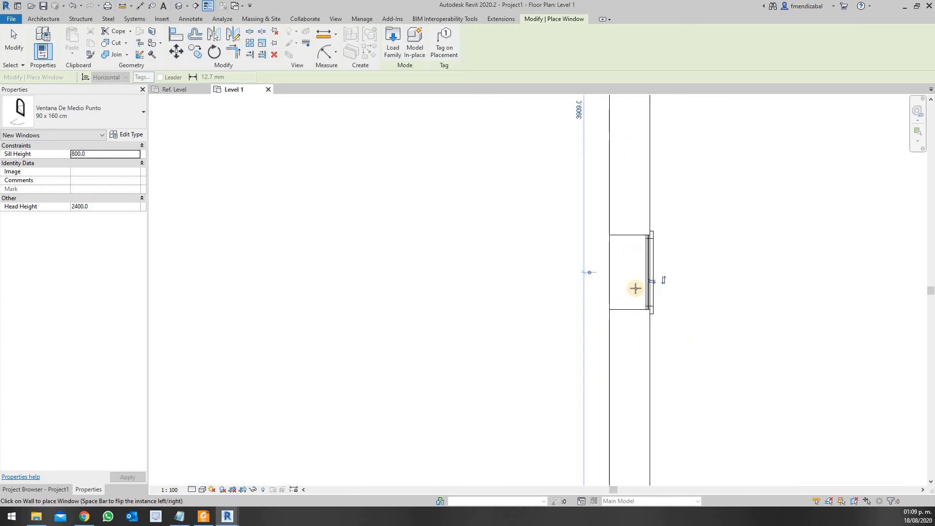
scroll(641, 211, "down", 3)
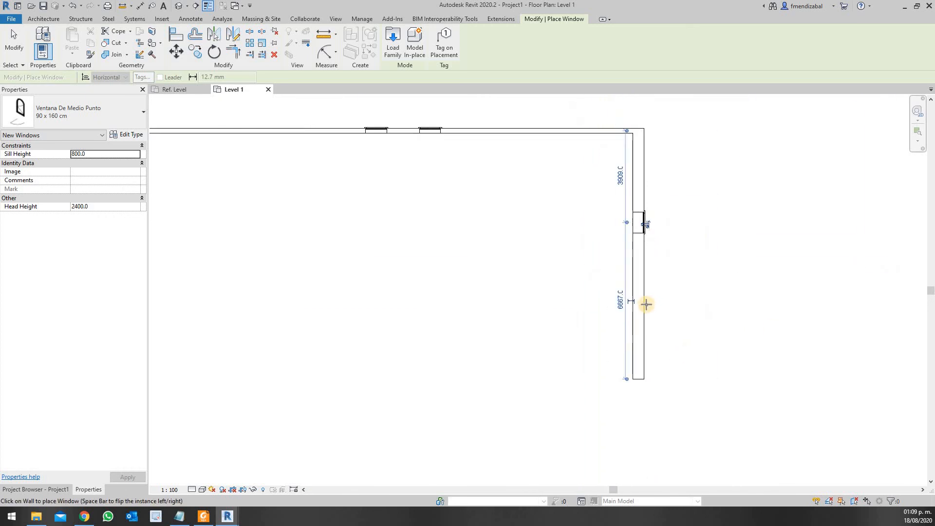
left_click(647, 312)
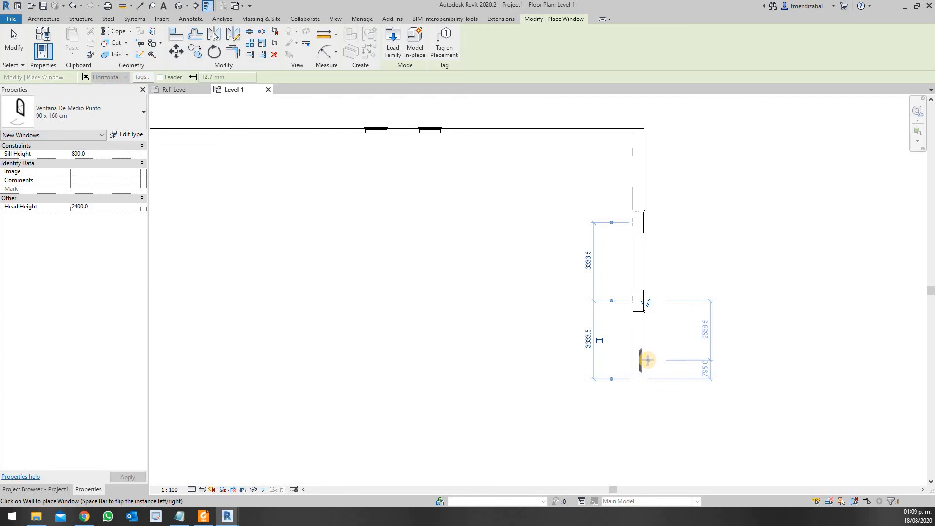
key("Escape")
key("Escape")
- Set the Level 1 floor plan's detail level to Fine
scroll(641, 236, "up", 2)
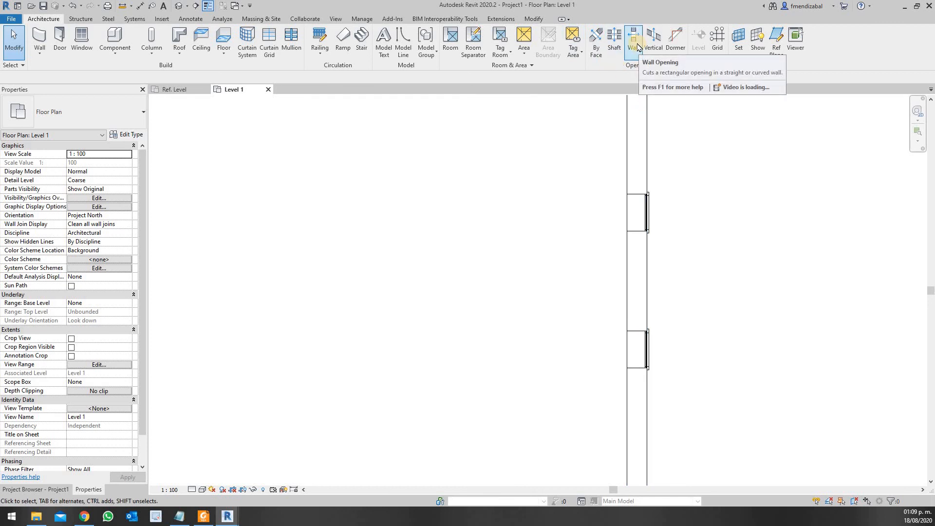
scroll(737, 274, "down", 2)
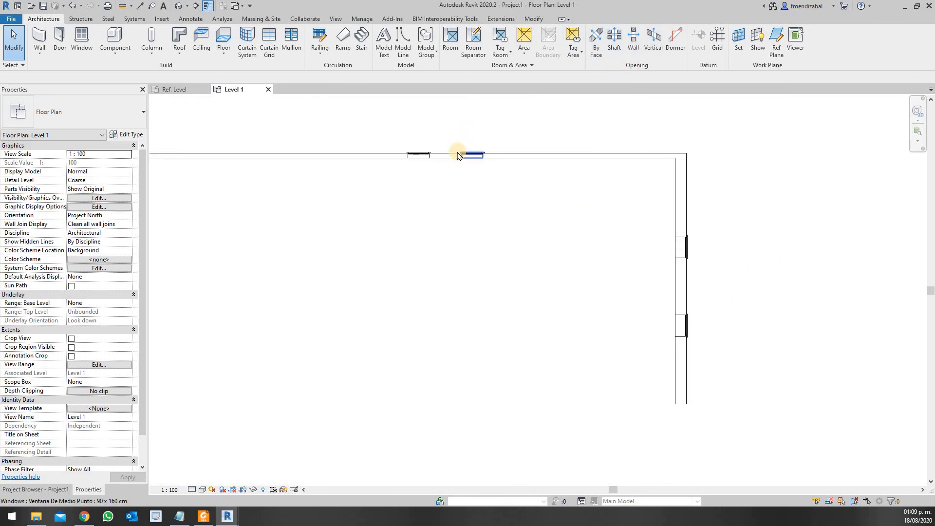
scroll(458, 155, "up", 2)
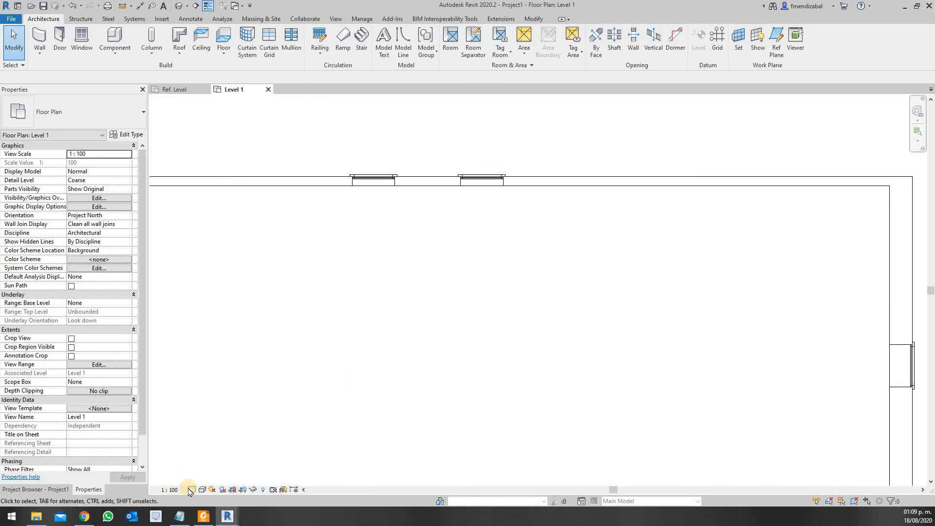
left_click(192, 489)
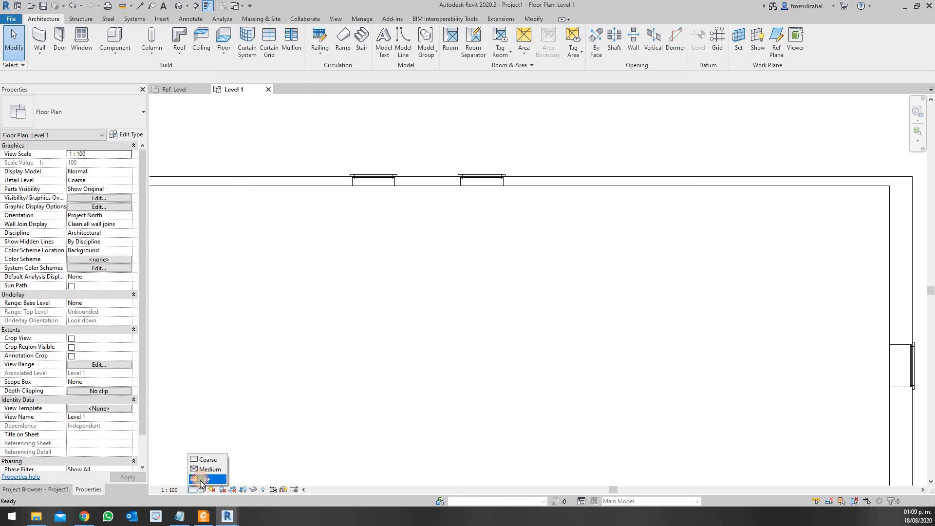
left_click(201, 482)
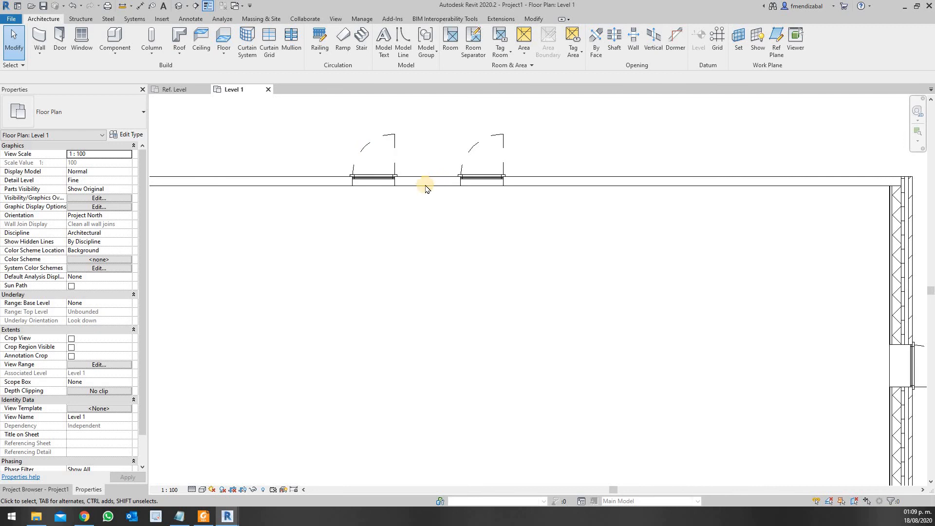
- Examine the plan swing lines and frame sections of the windows in the horizontal wall
scroll(424, 189, "down", 2)
scroll(726, 288, "up", 3)
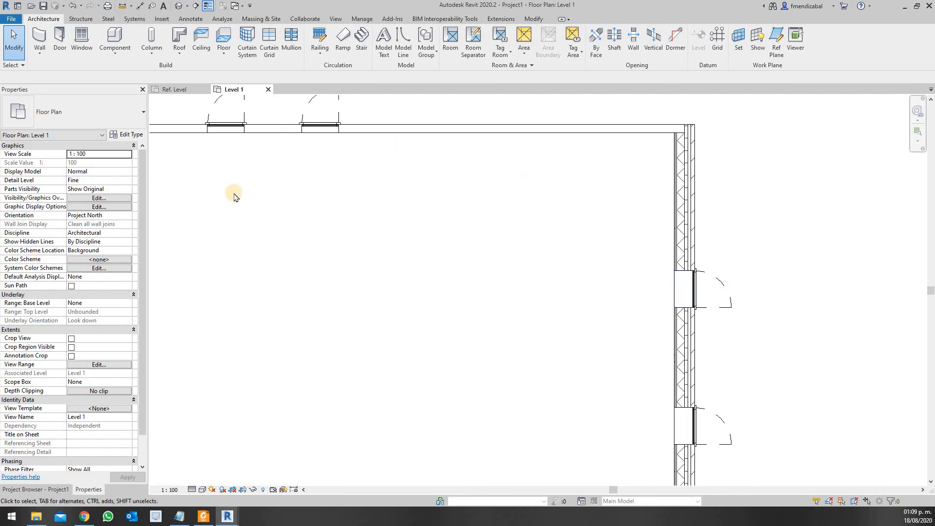
scroll(263, 193, "down", 2)
scroll(213, 142, "up", 7)
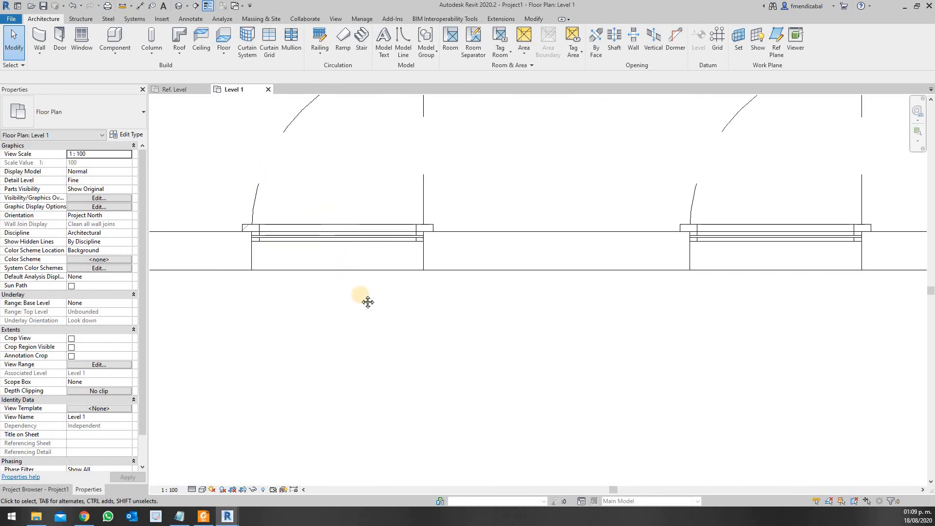
scroll(457, 192, "up", 4)
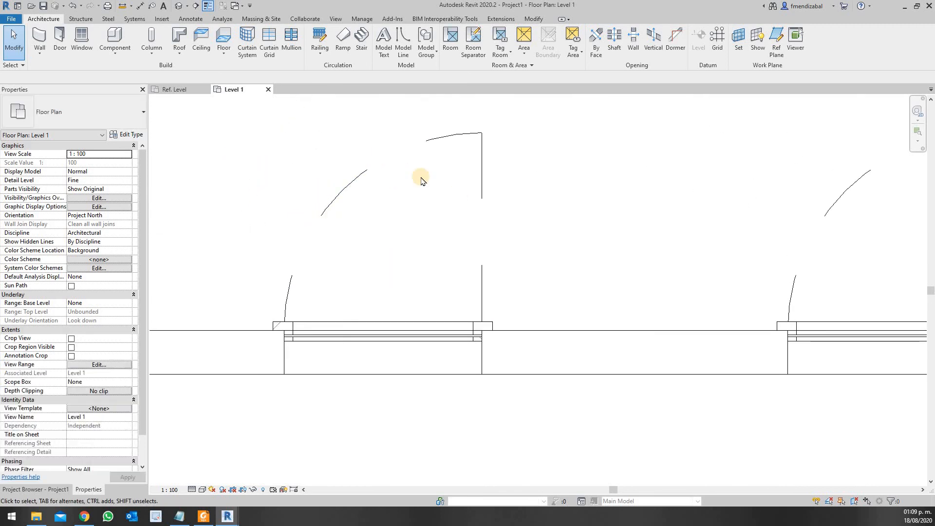
scroll(268, 337, "up", 3)
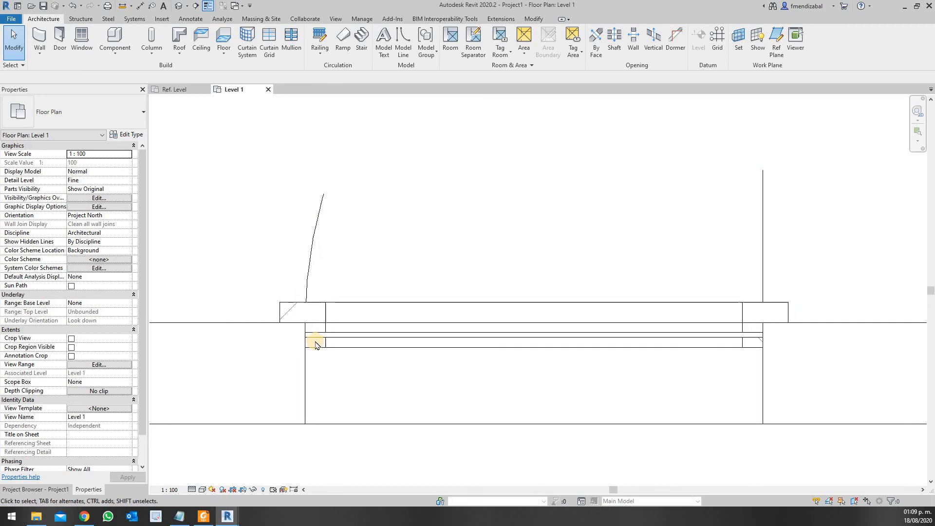
scroll(319, 272, "down", 4)
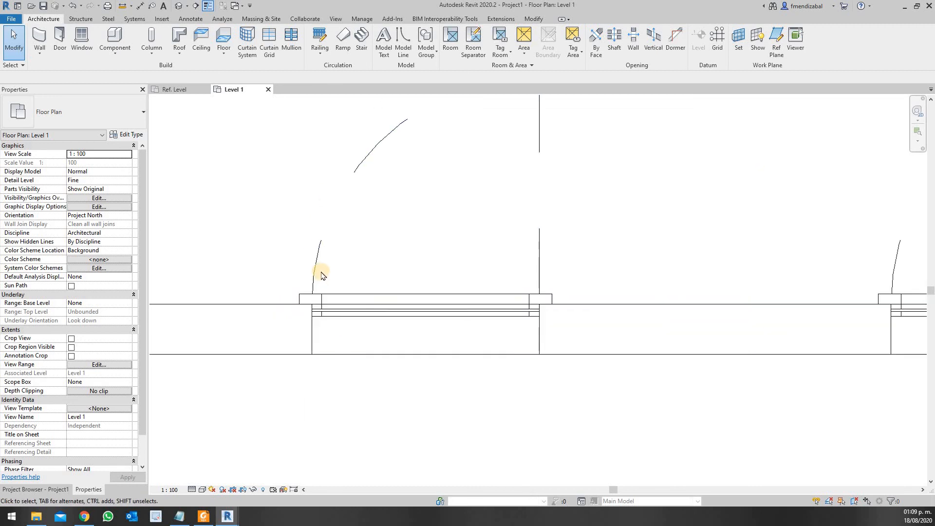
- Examine how the windows in the layered vertical wall display their frames and plan swing arcs
scroll(322, 267, "down", 3)
middle_click_drag(578, 392, 538, 305)
scroll(524, 267, "up", 8)
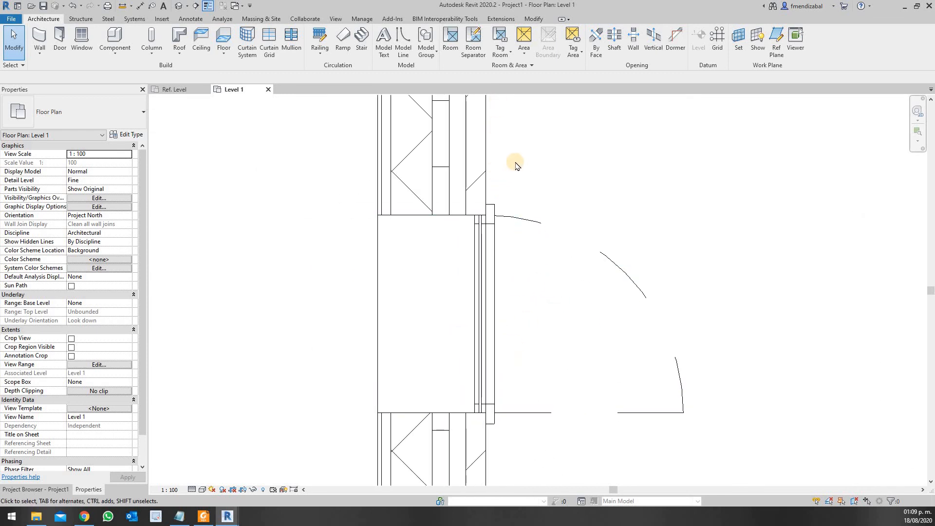
scroll(514, 161, "down", 5)
scroll(515, 375, "up", 2)
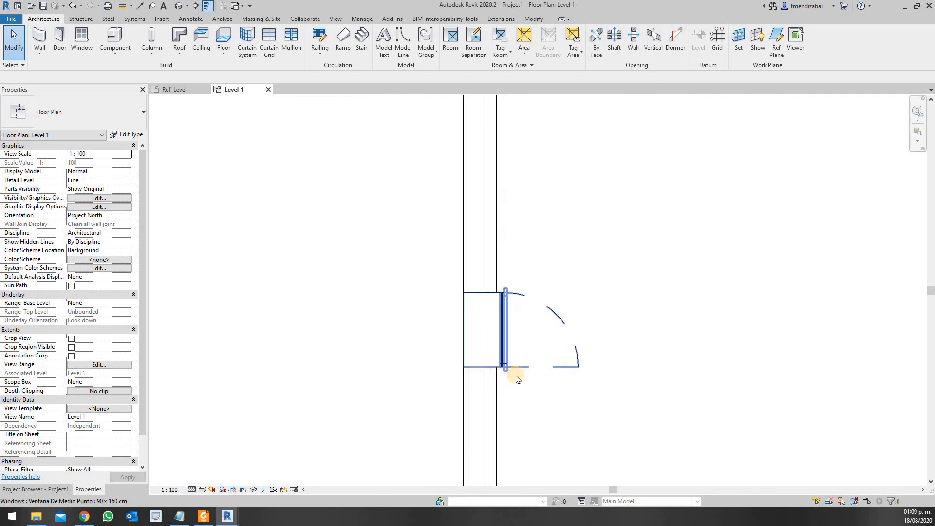
scroll(517, 380, "up", 1)
scroll(507, 376, "up", 2)
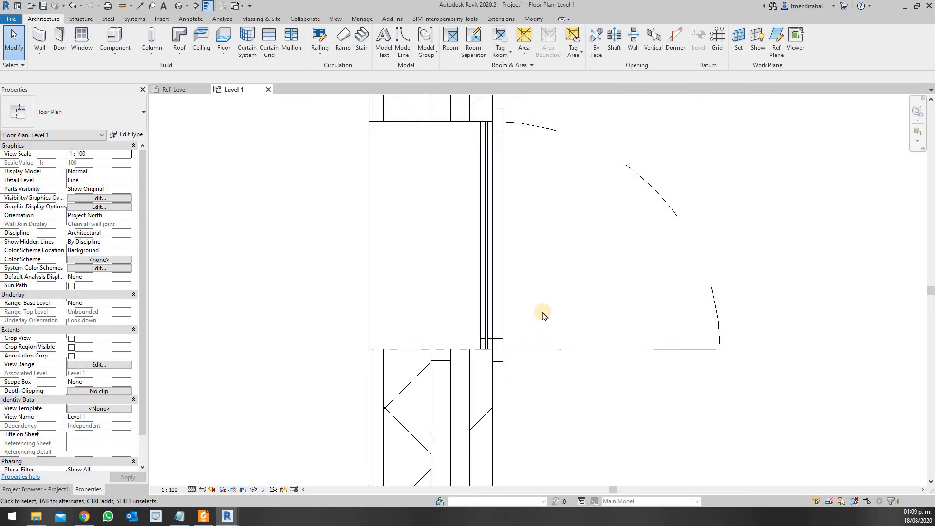
scroll(558, 308, "down", 3)
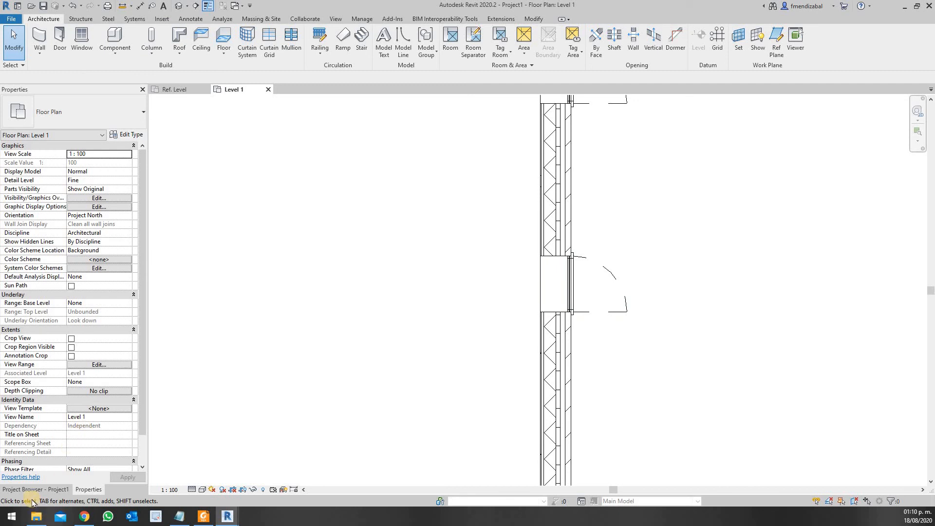
- Open the North elevation view and set its detail level to Fine
left_click(43, 490)
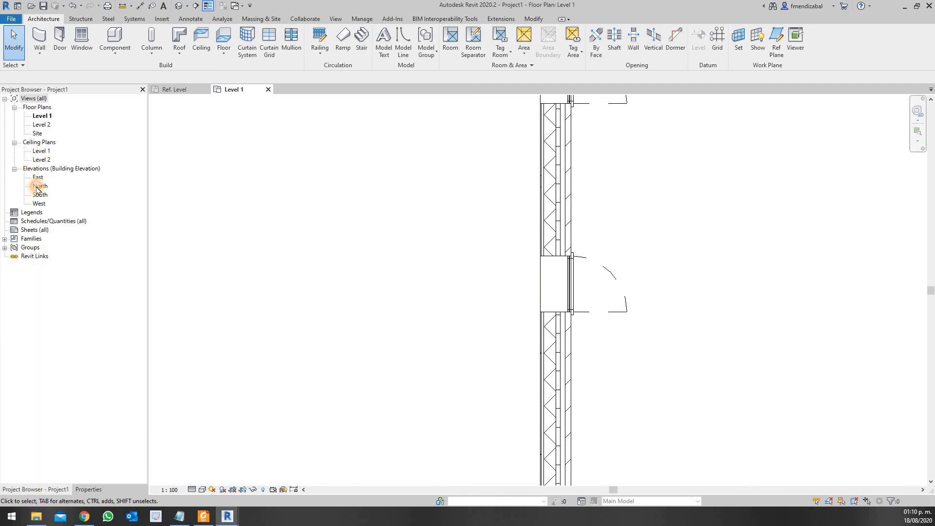
double_click(39, 187)
scroll(582, 366, "up", 3)
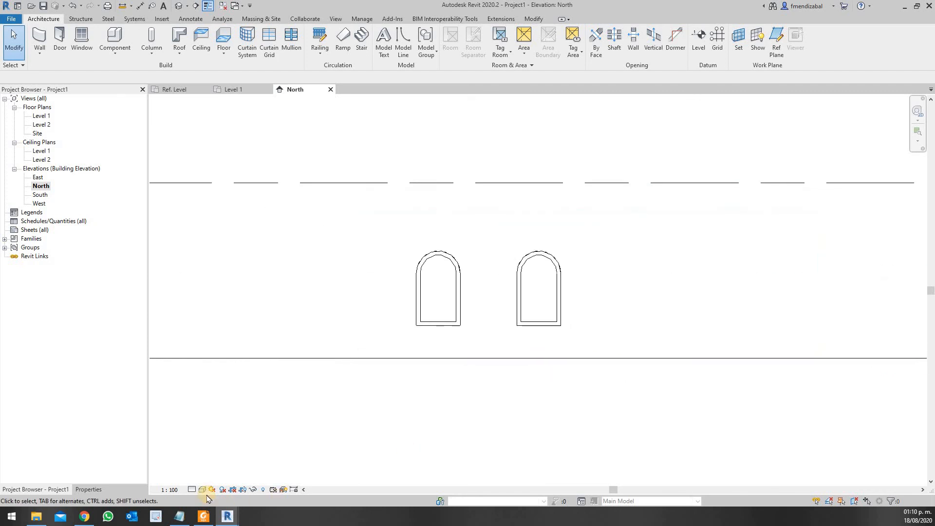
left_click(191, 489)
left_click(199, 476)
- Display the North elevation in Wireframe to examine the arched windows' swing lines, and return it to the Hidden Line visual style
left_click(202, 491)
left_click(218, 431)
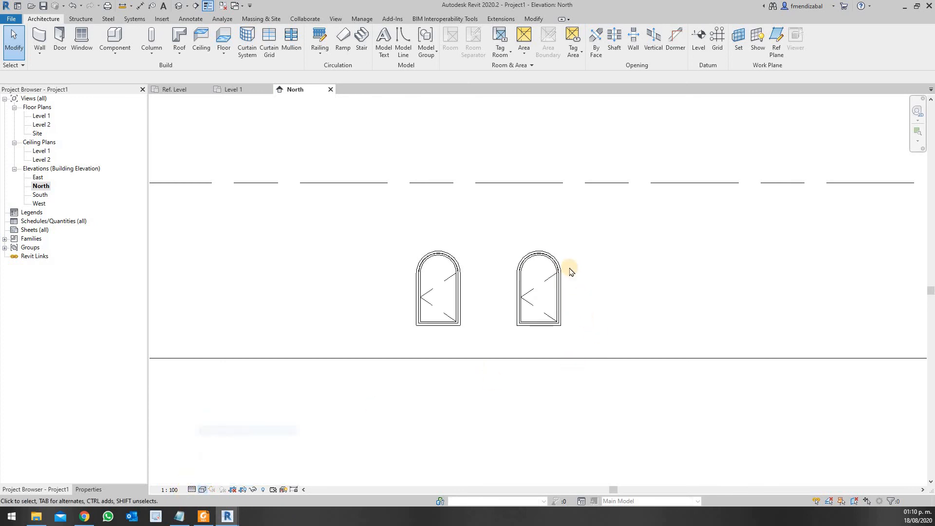
scroll(550, 297, "up", 2)
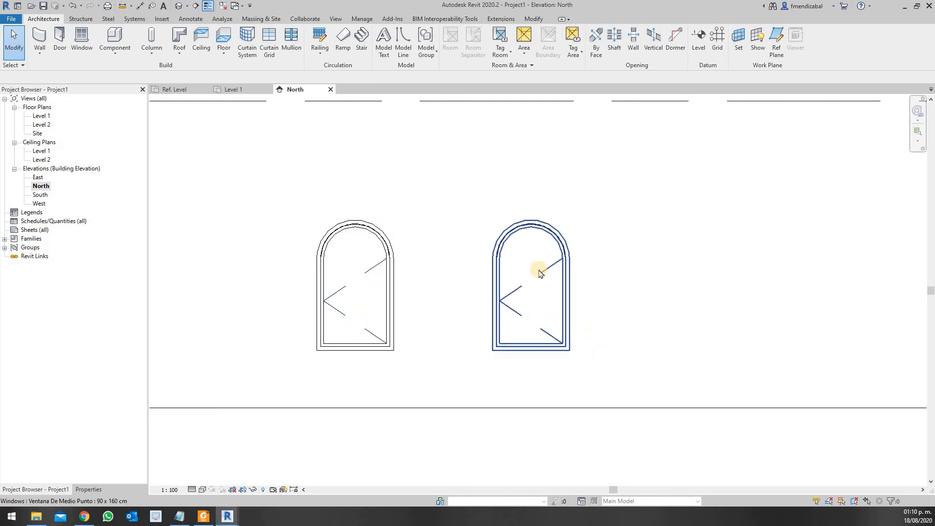
mouse_move(180, 516)
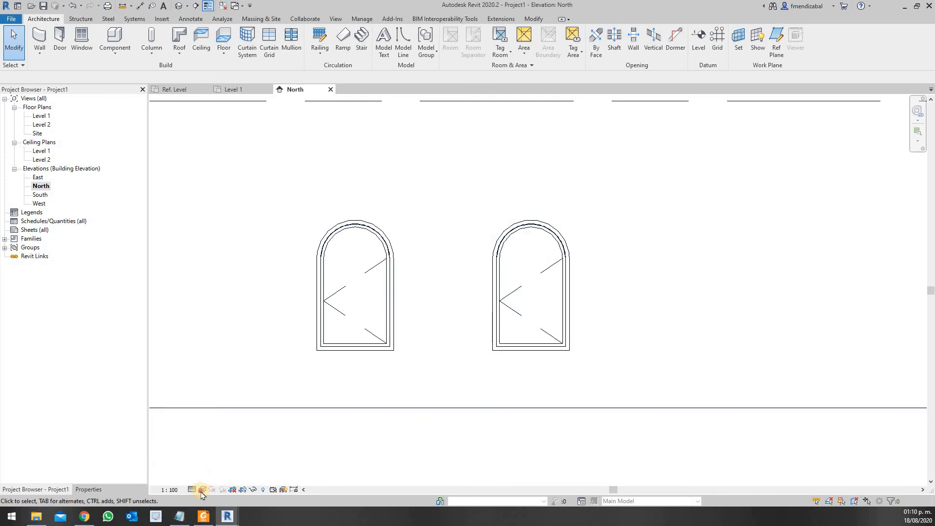
left_click(202, 490)
left_click(223, 440)
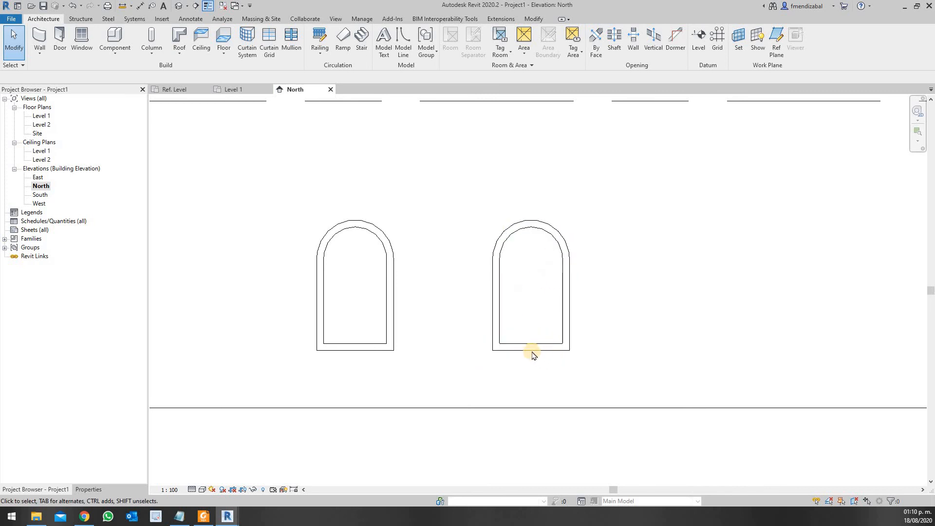
- Change the right-hand arched window in the North elevation to the 110 x 190 cm type of Ventana De Medio Punto
scroll(416, 278, "down", 2)
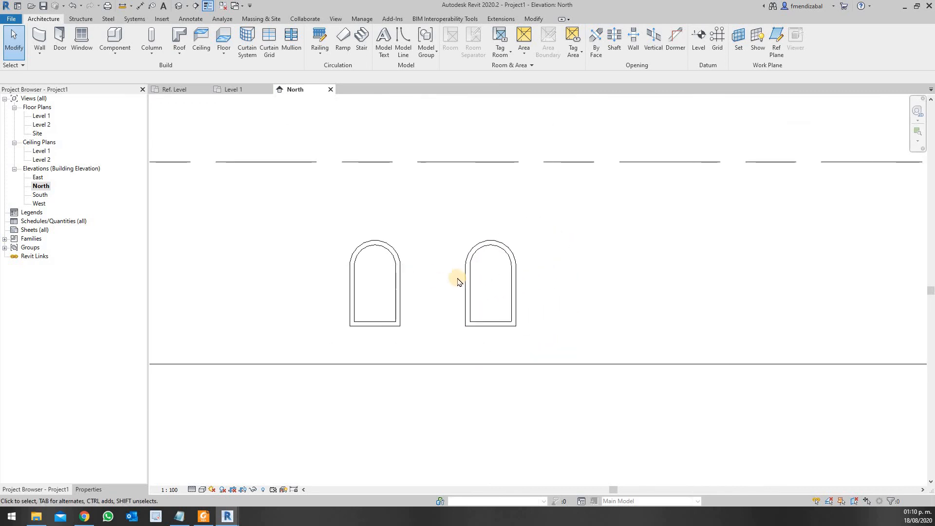
scroll(456, 278, "down", 3)
scroll(467, 305, "up", 3)
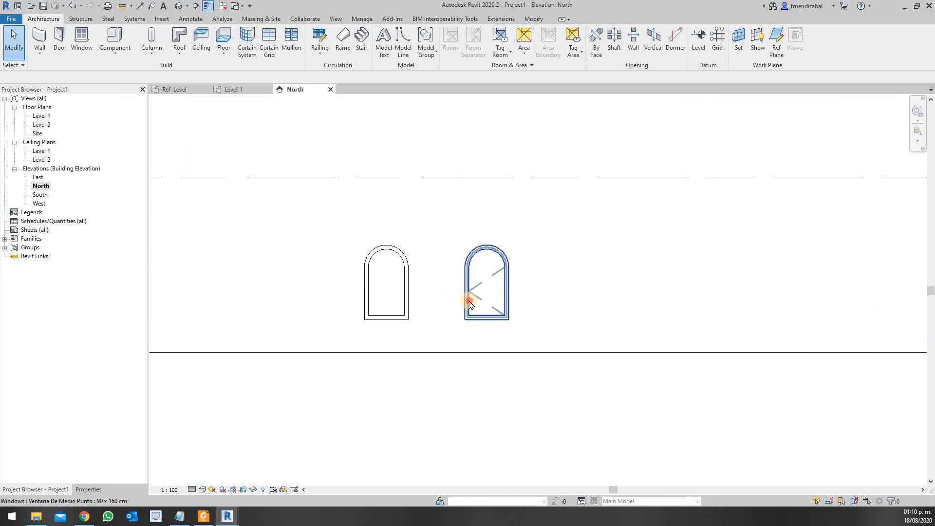
left_click(470, 304)
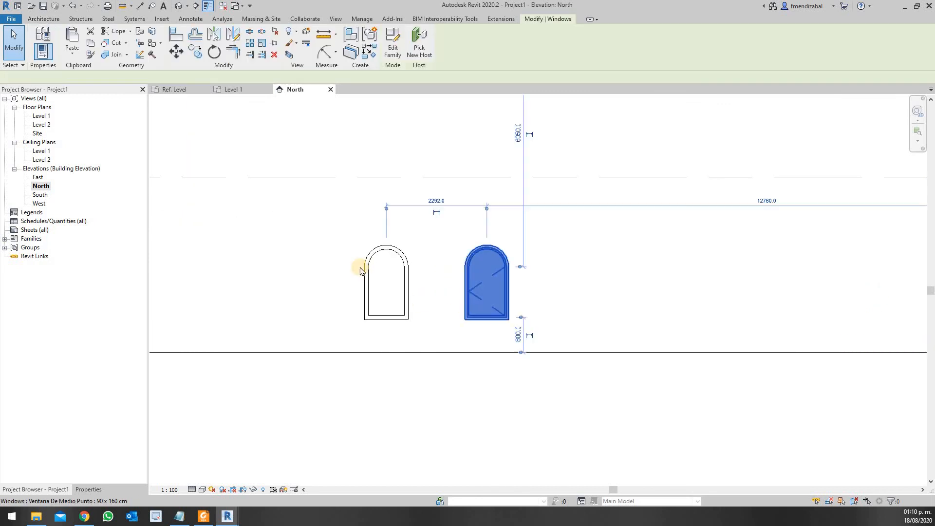
left_click(81, 491)
left_click(80, 122)
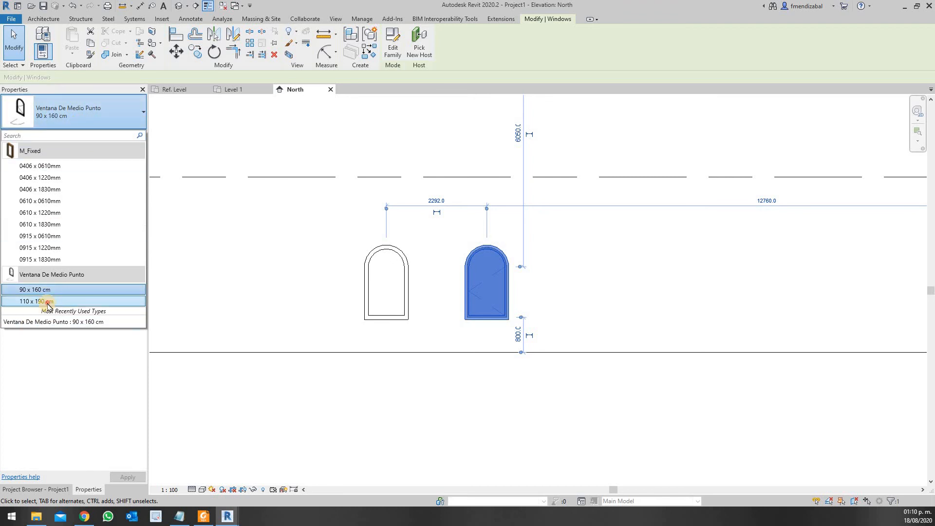
left_click(47, 302)
left_click(509, 418)
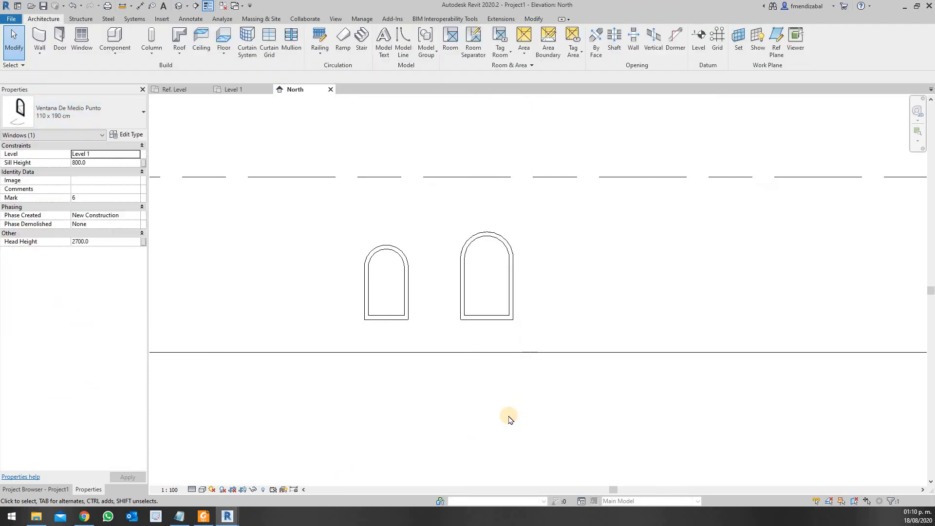